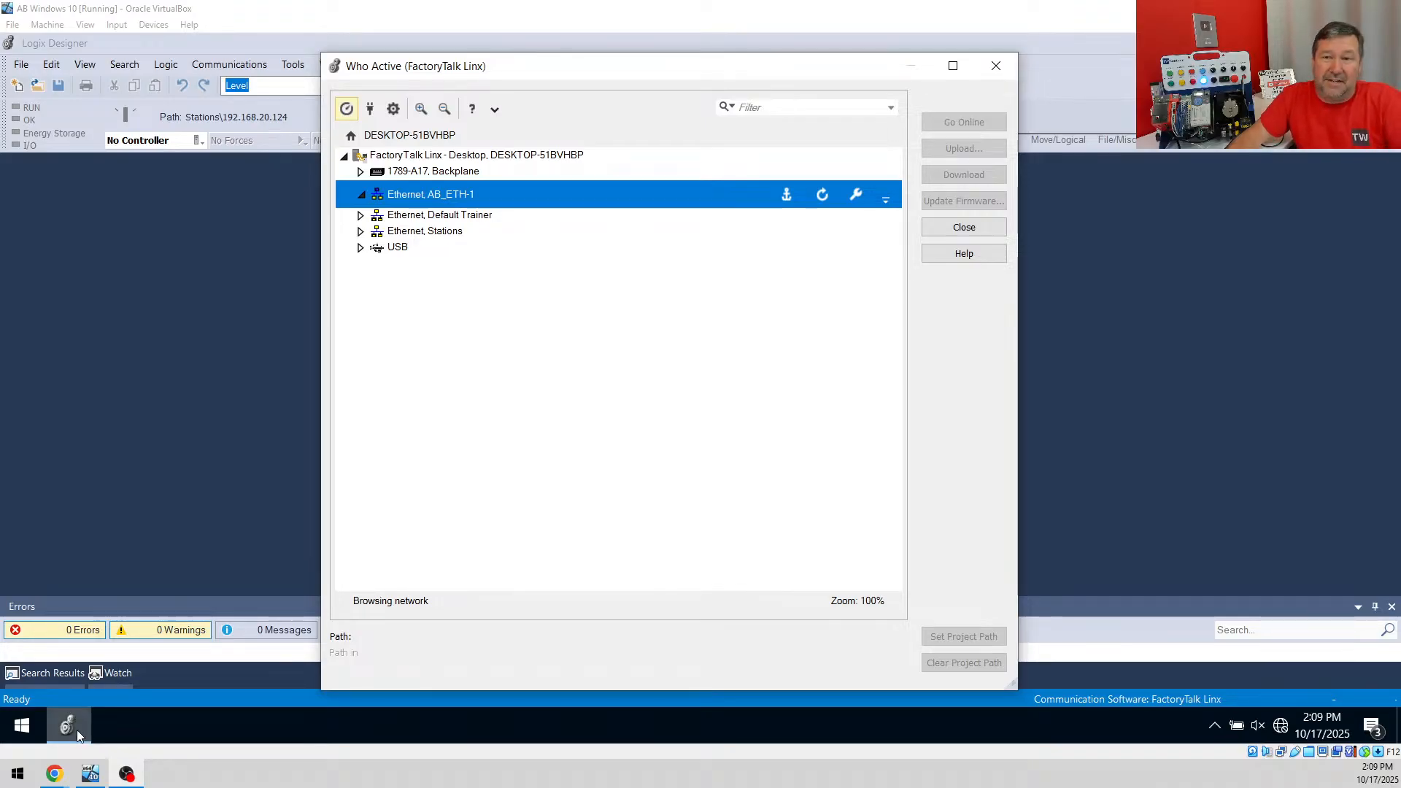
Open a Command Prompt in the virtual machine and ping the device at 192.168.20.10 to test its connection
left_click(31, 733)
left_click(31, 734)
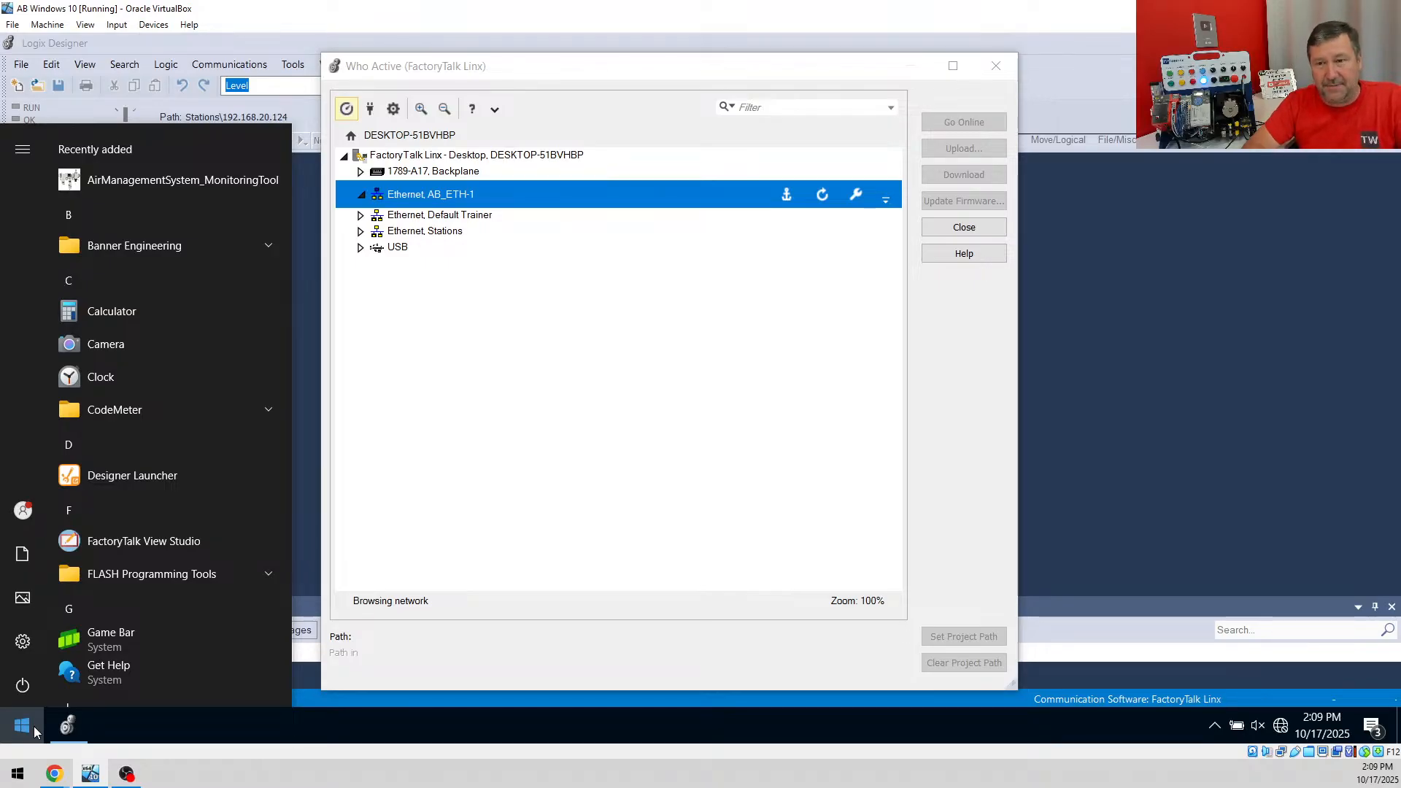
type("comm")
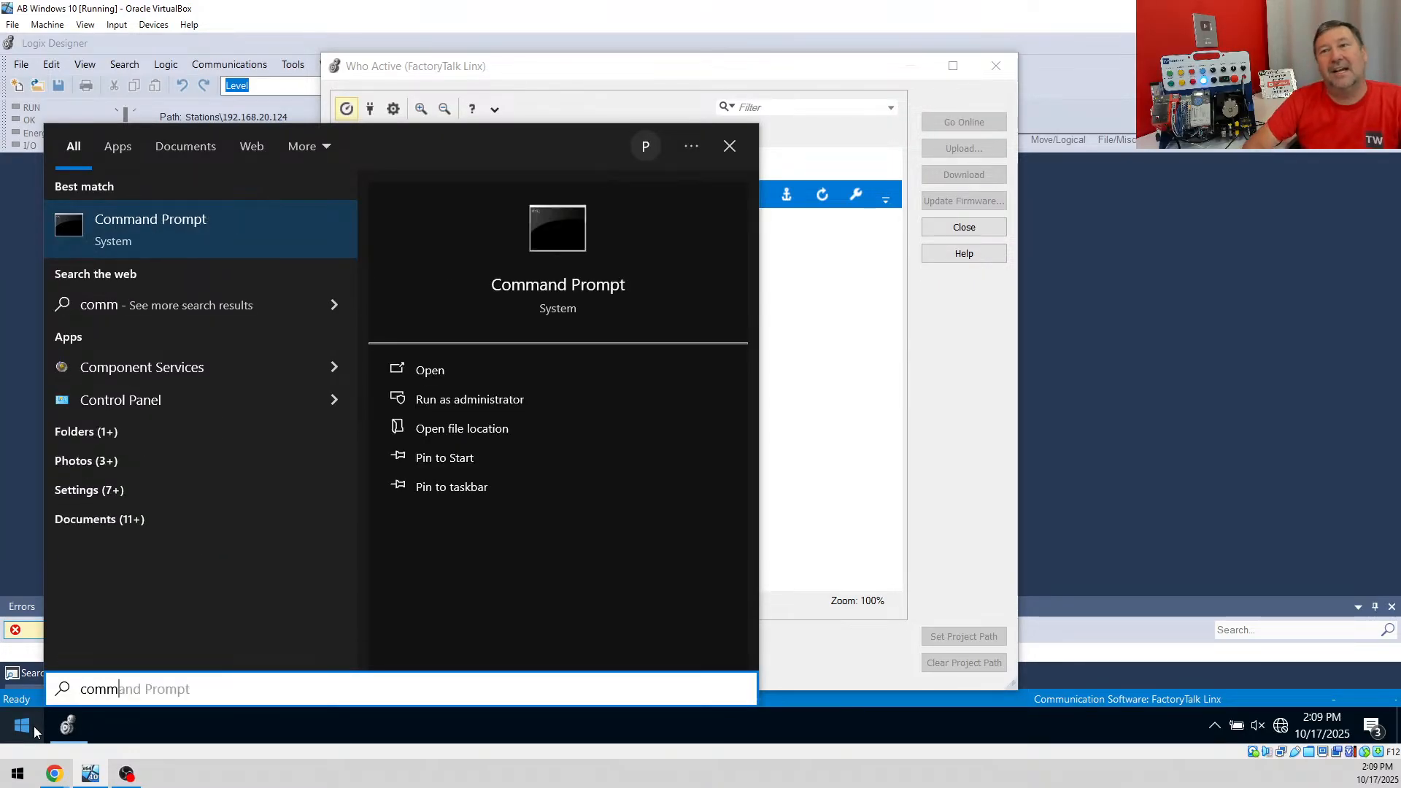
left_click(247, 226)
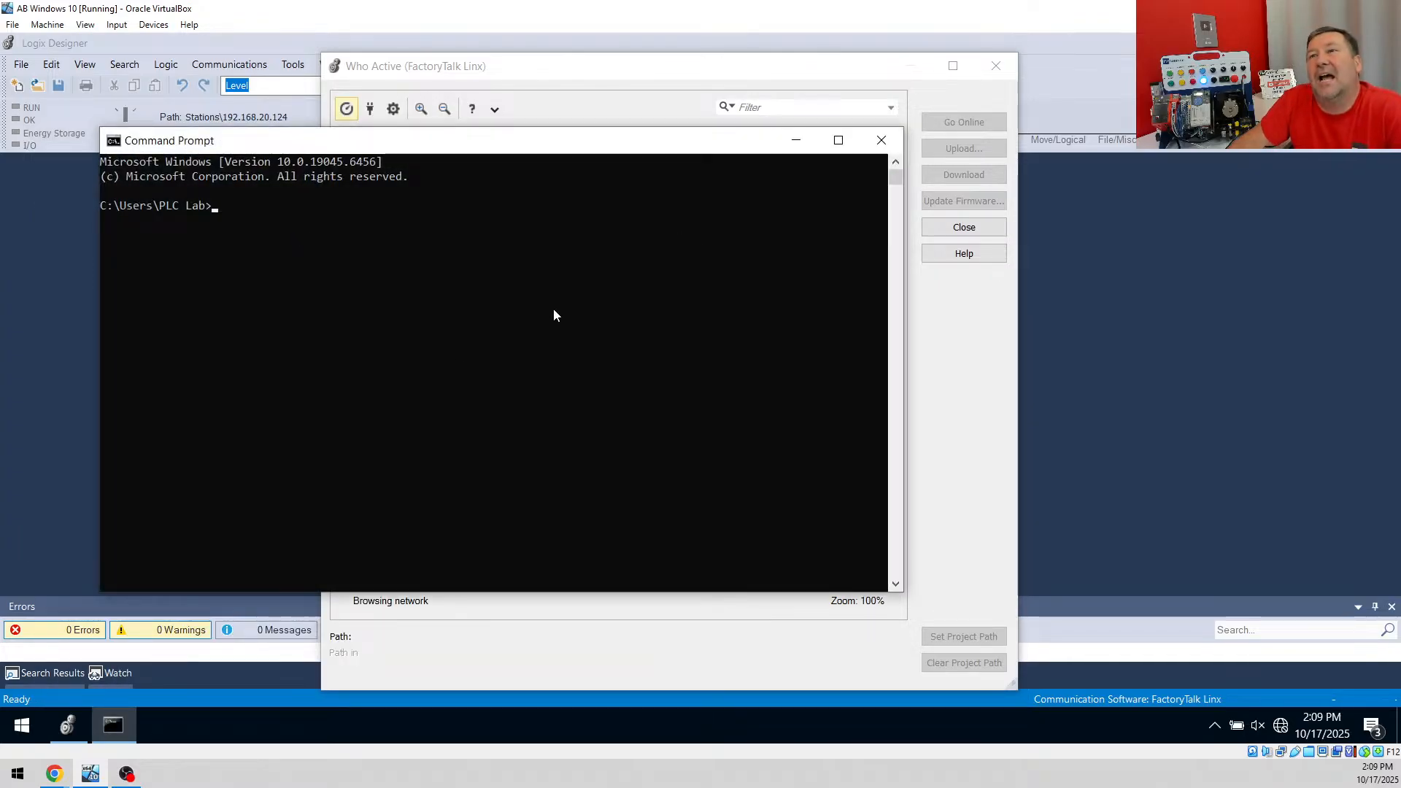
type("ping")
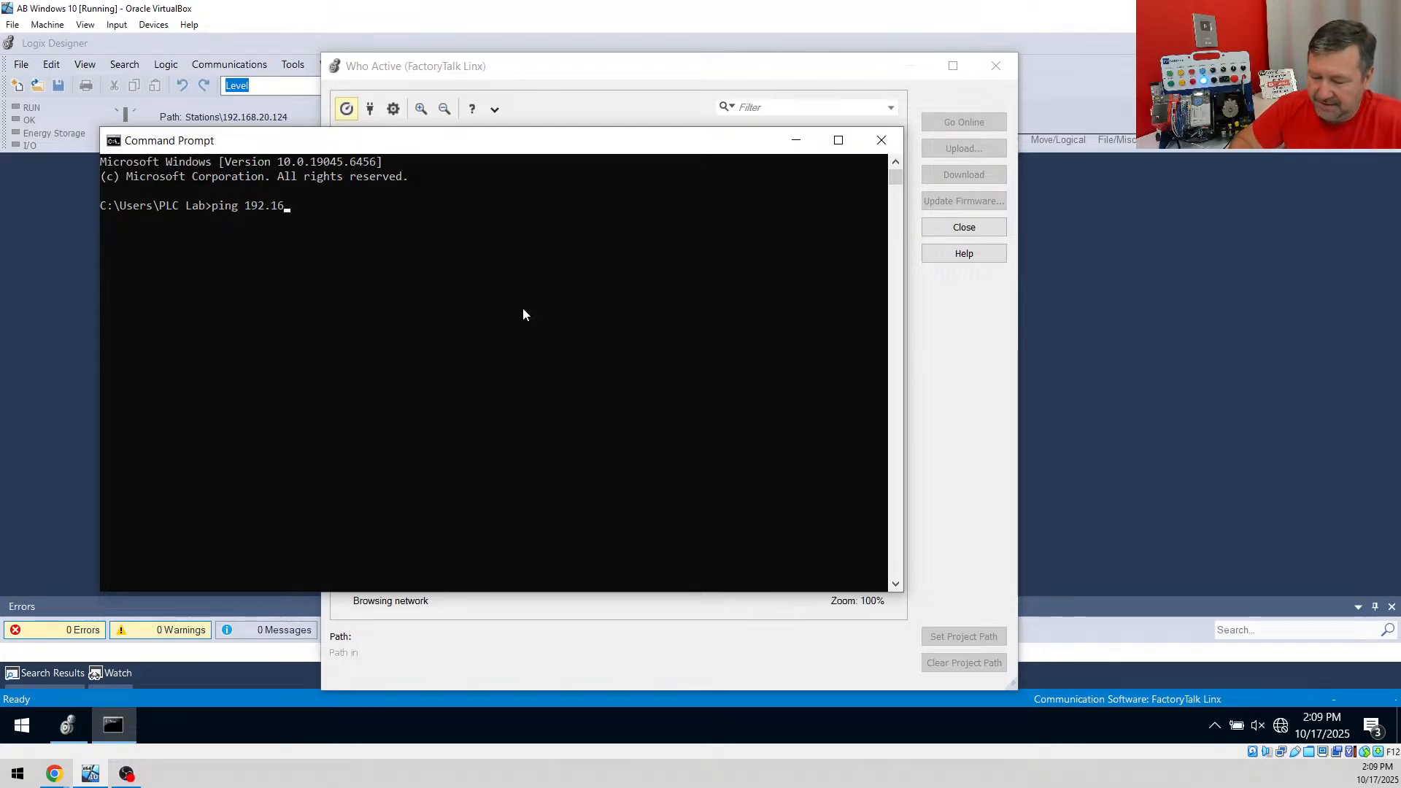
type("192.168.20.10")
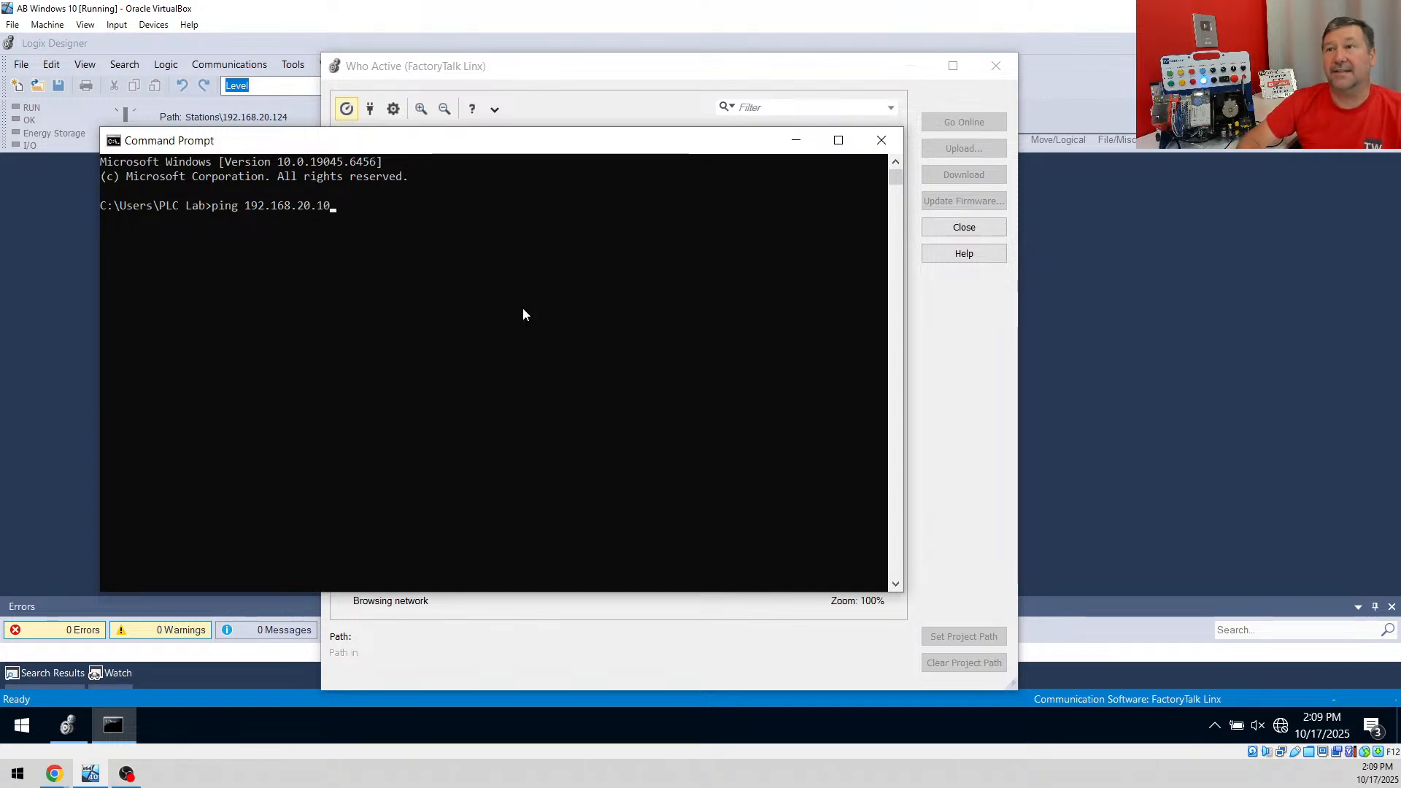
key("Return")
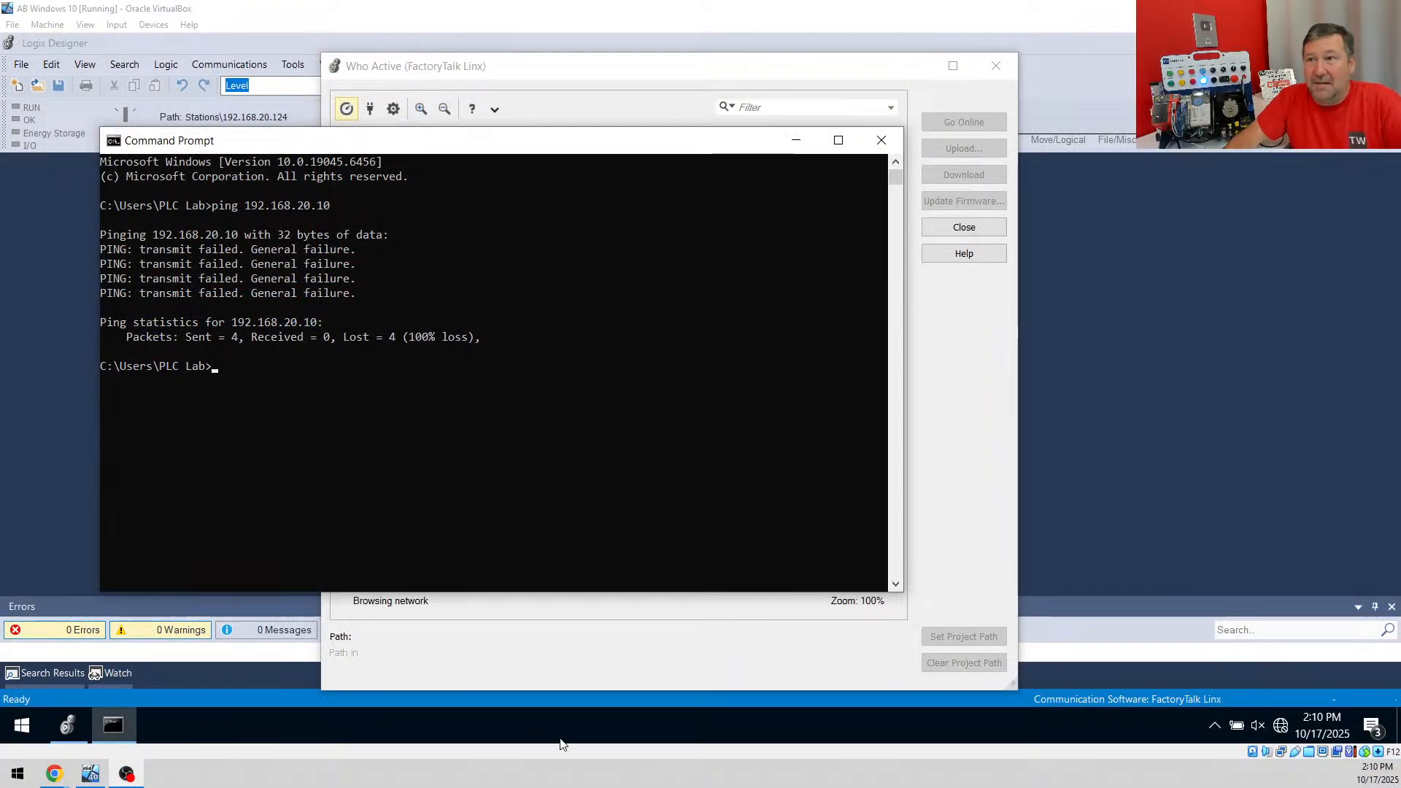
Run ipconfig and examine the network portion of the Ethernet adapter's autoconfiguration IPv4 address
left_click(465, 438)
type("ipcin")
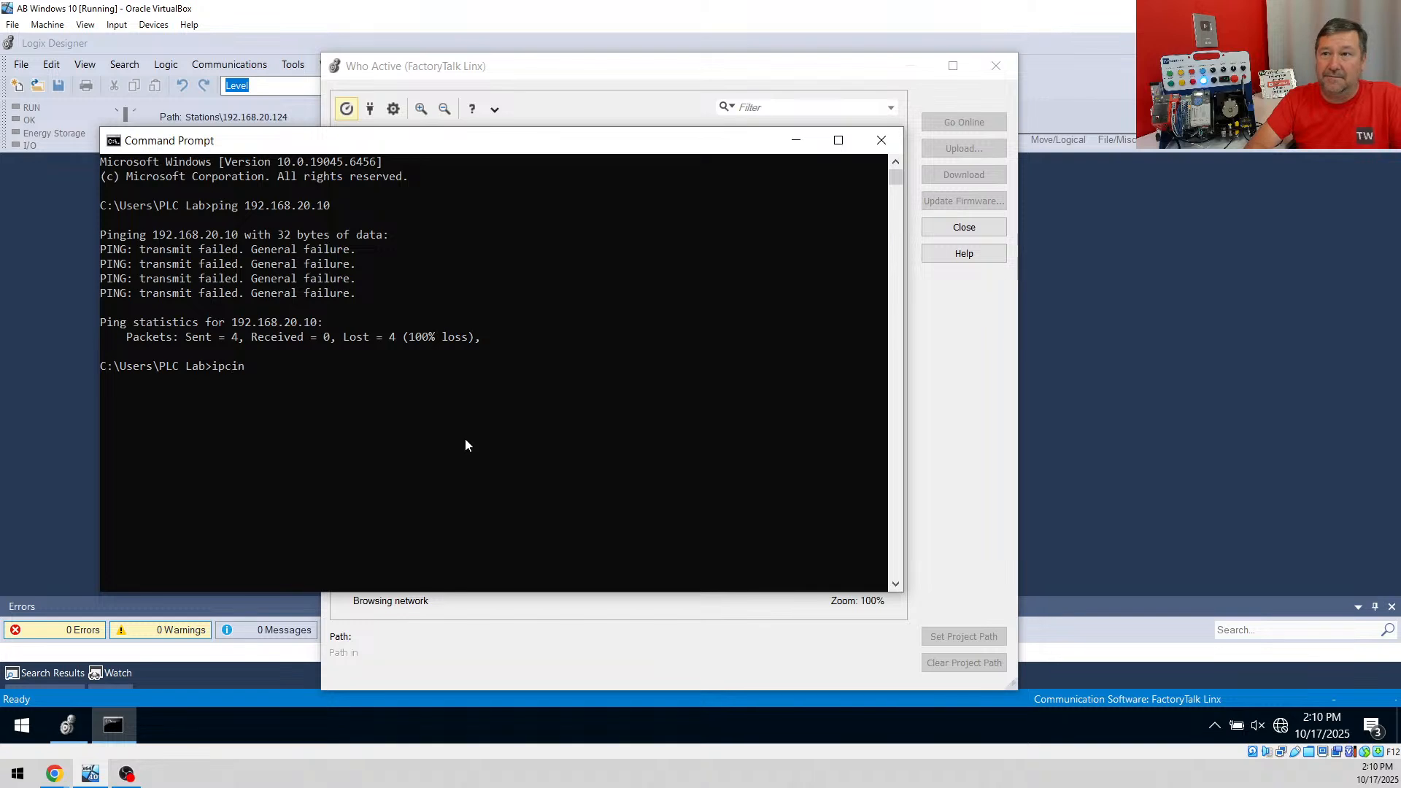
key("BackSpace")
key("BackSpace")
type("onfig")
key("Return")
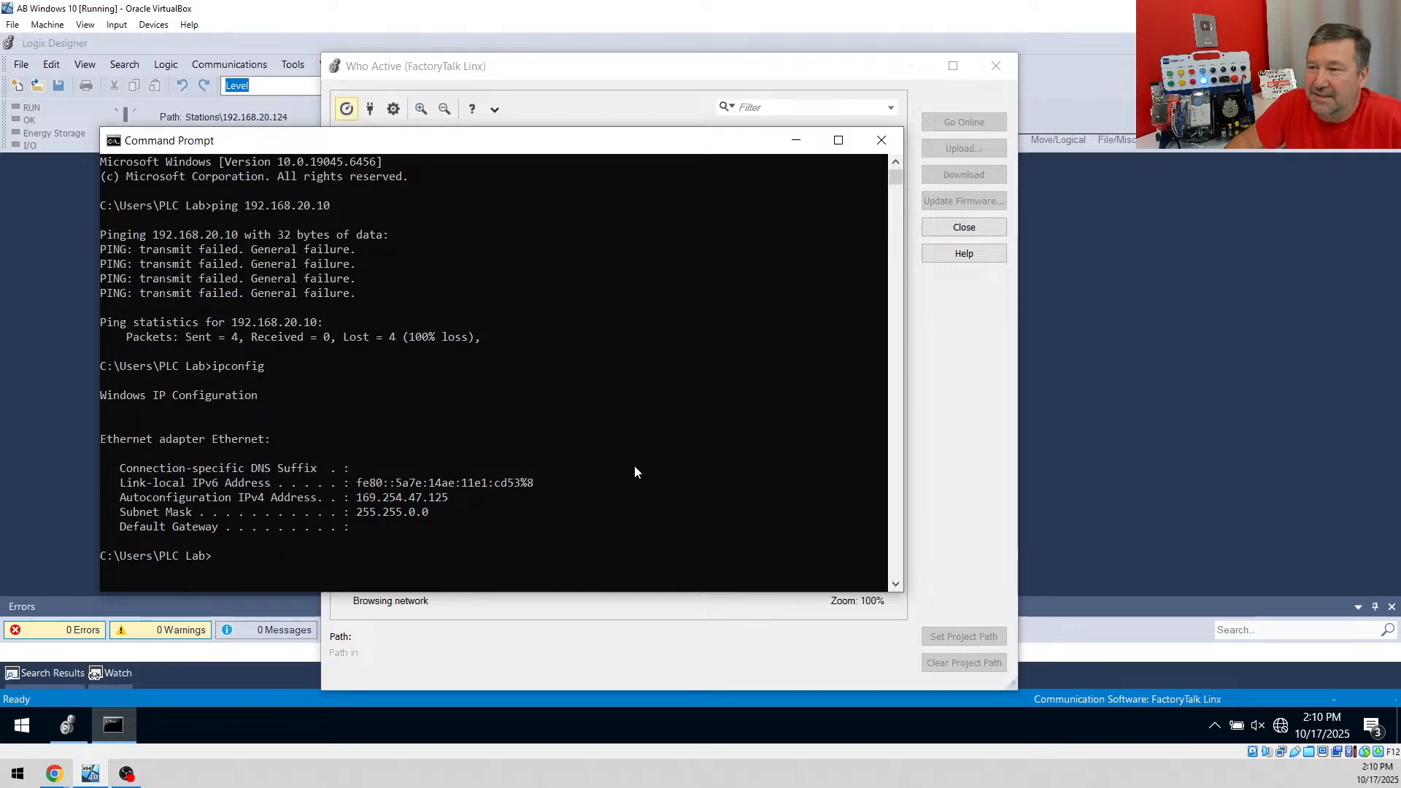
left_click_drag(358, 498, 386, 498)
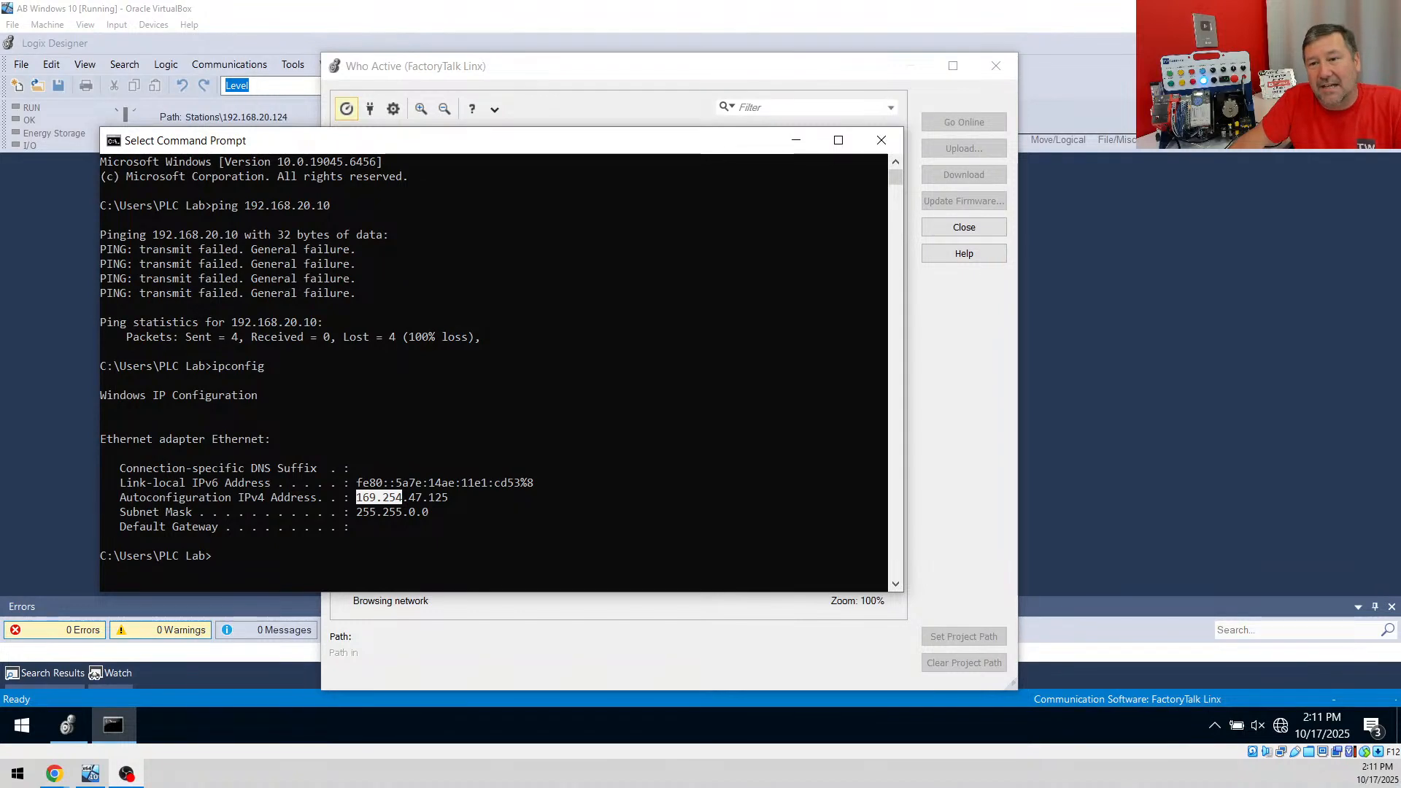
Open the Windows Network Connections window by searching for and running ncpa.cpl
left_click(29, 722)
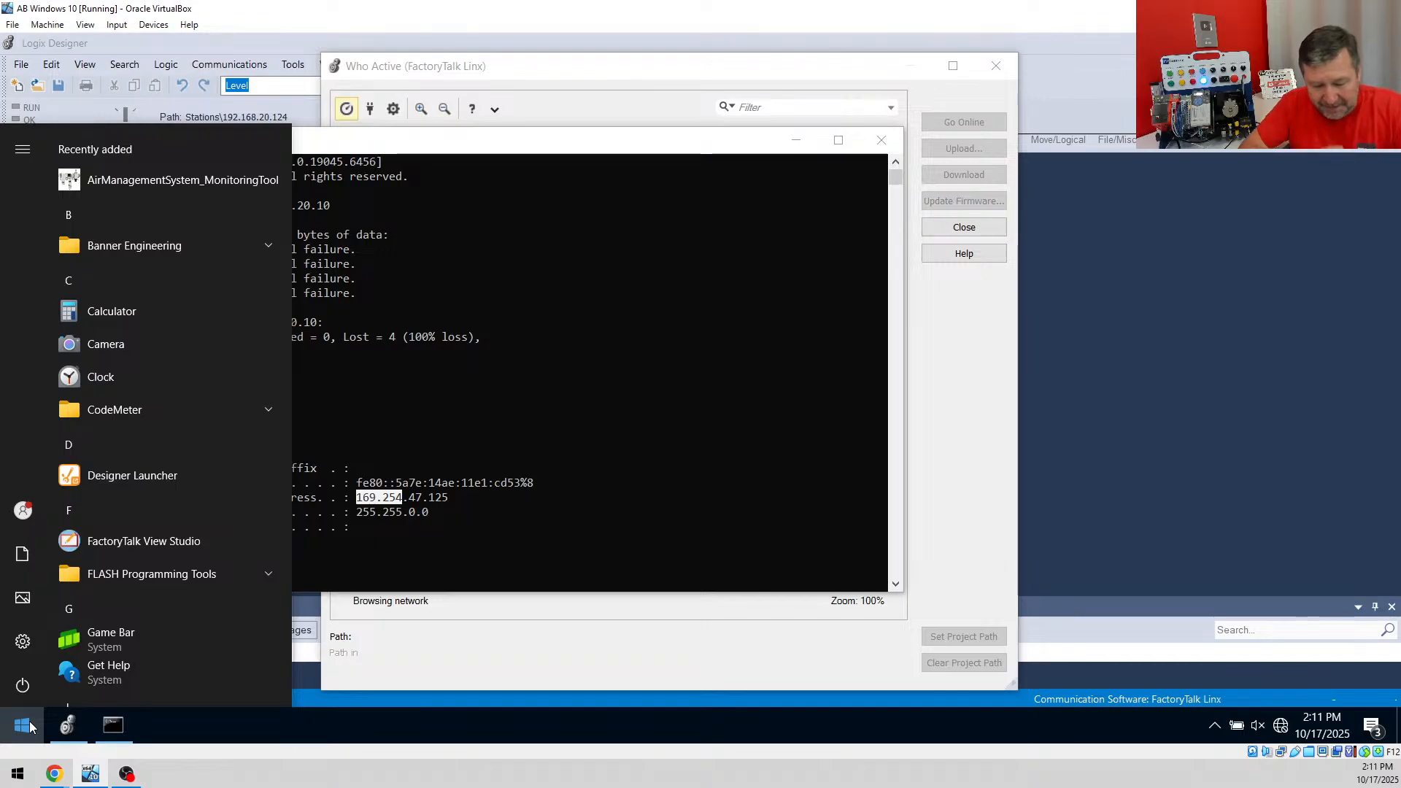
type("nc")
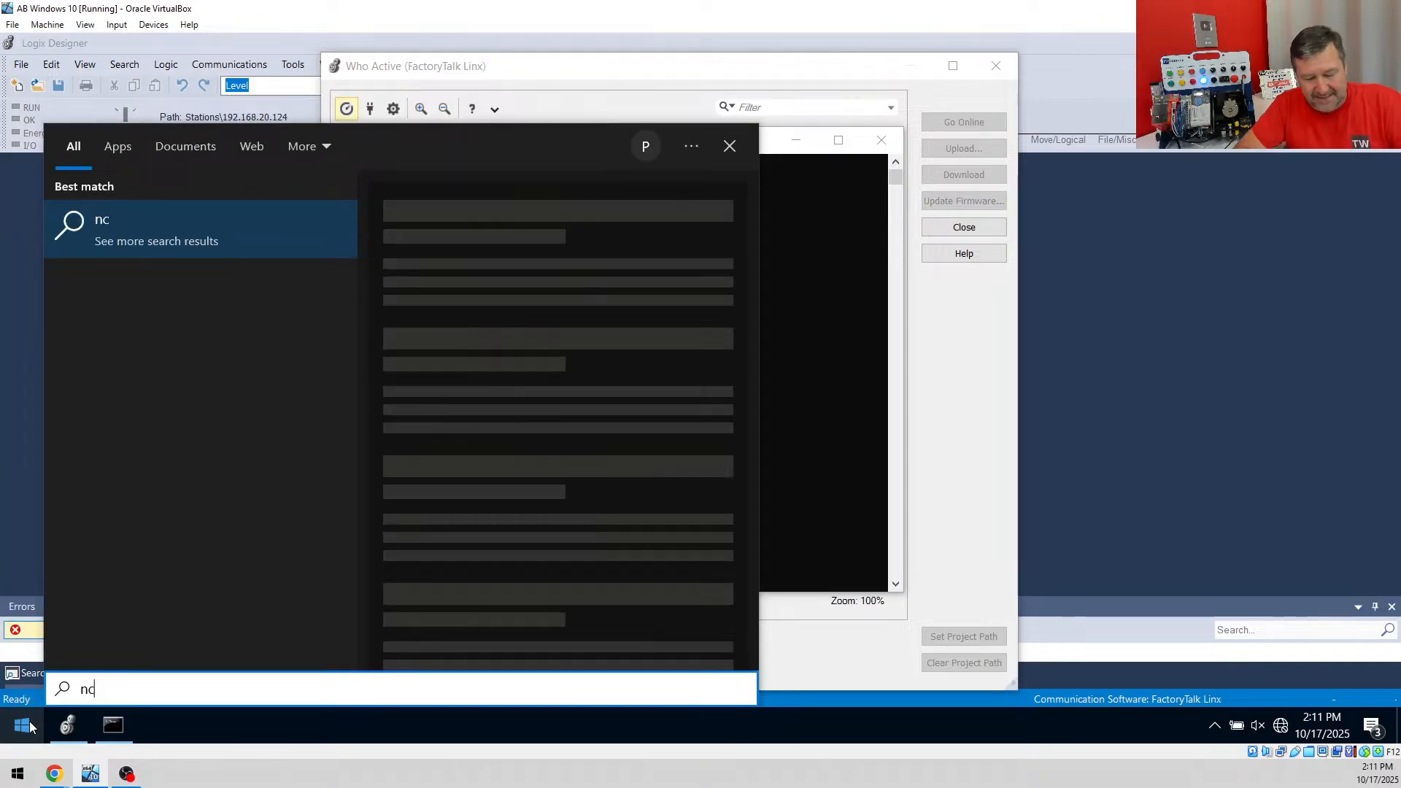
type("pa")
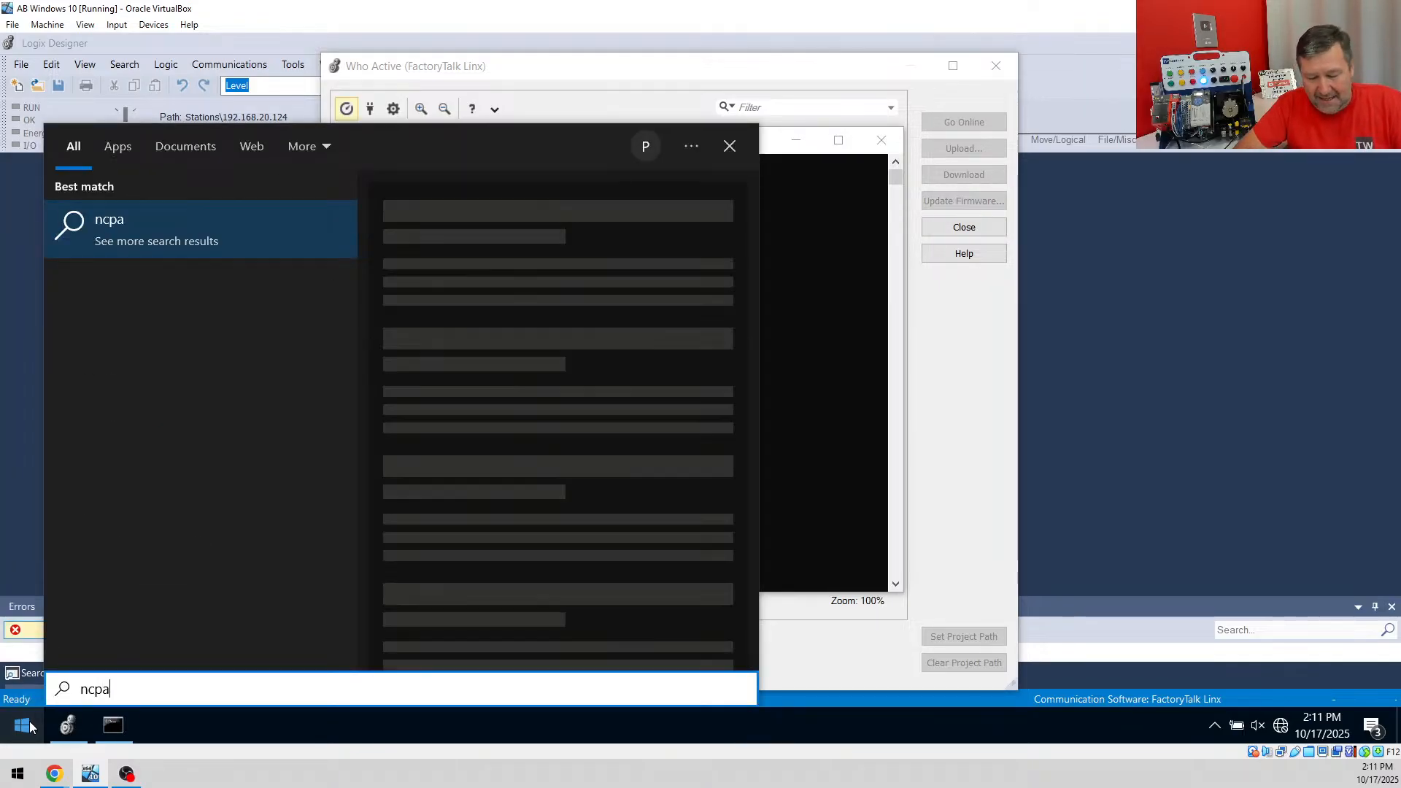
type(".c")
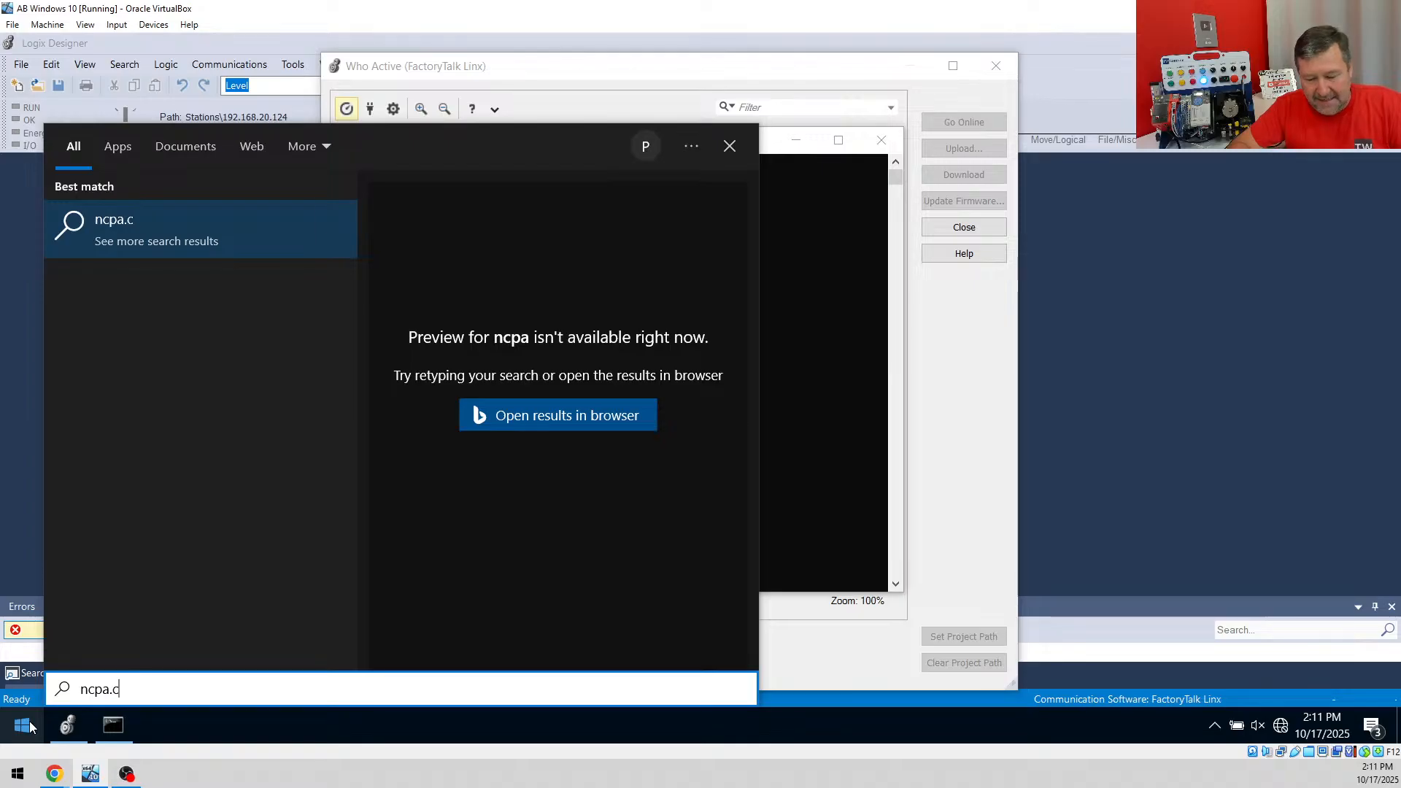
type("pl")
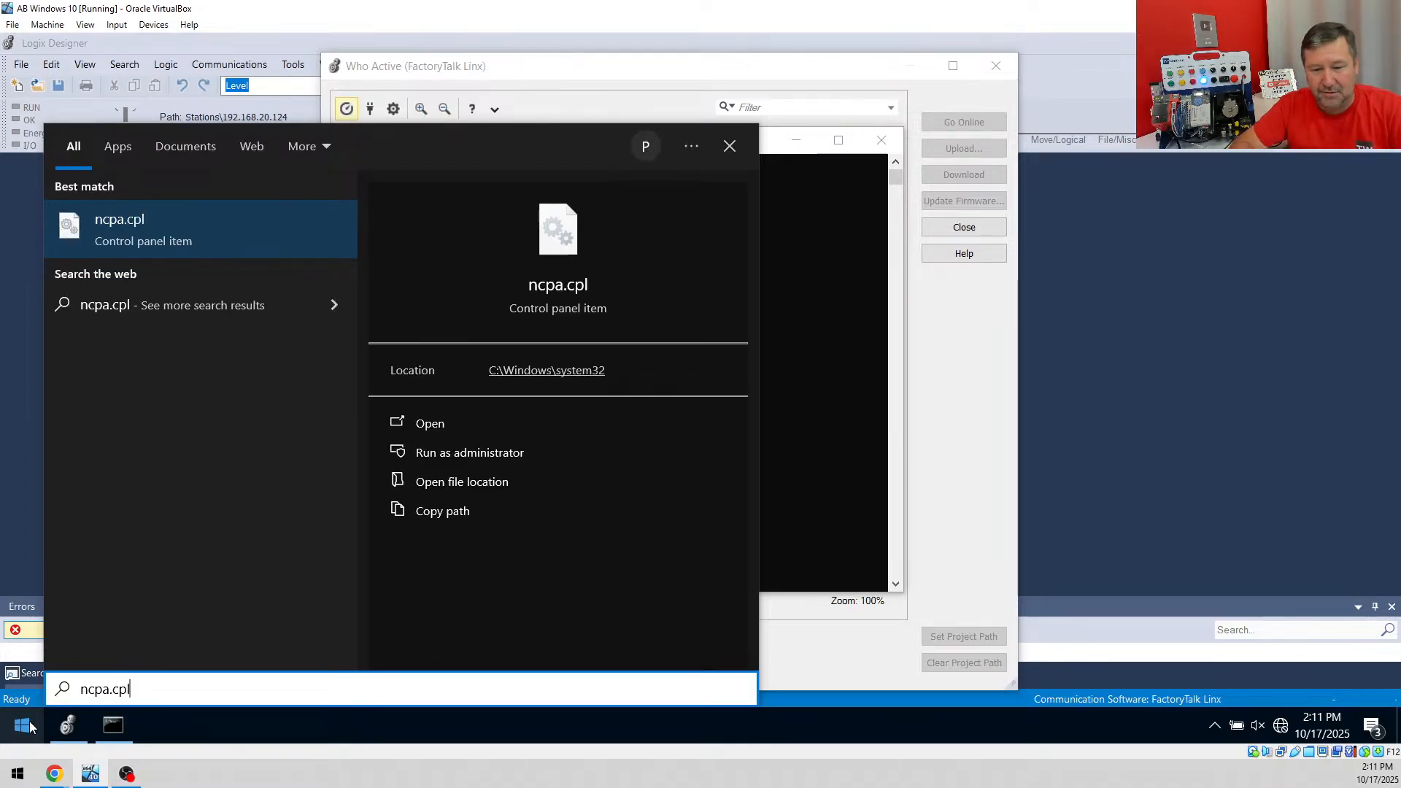
key("Return")
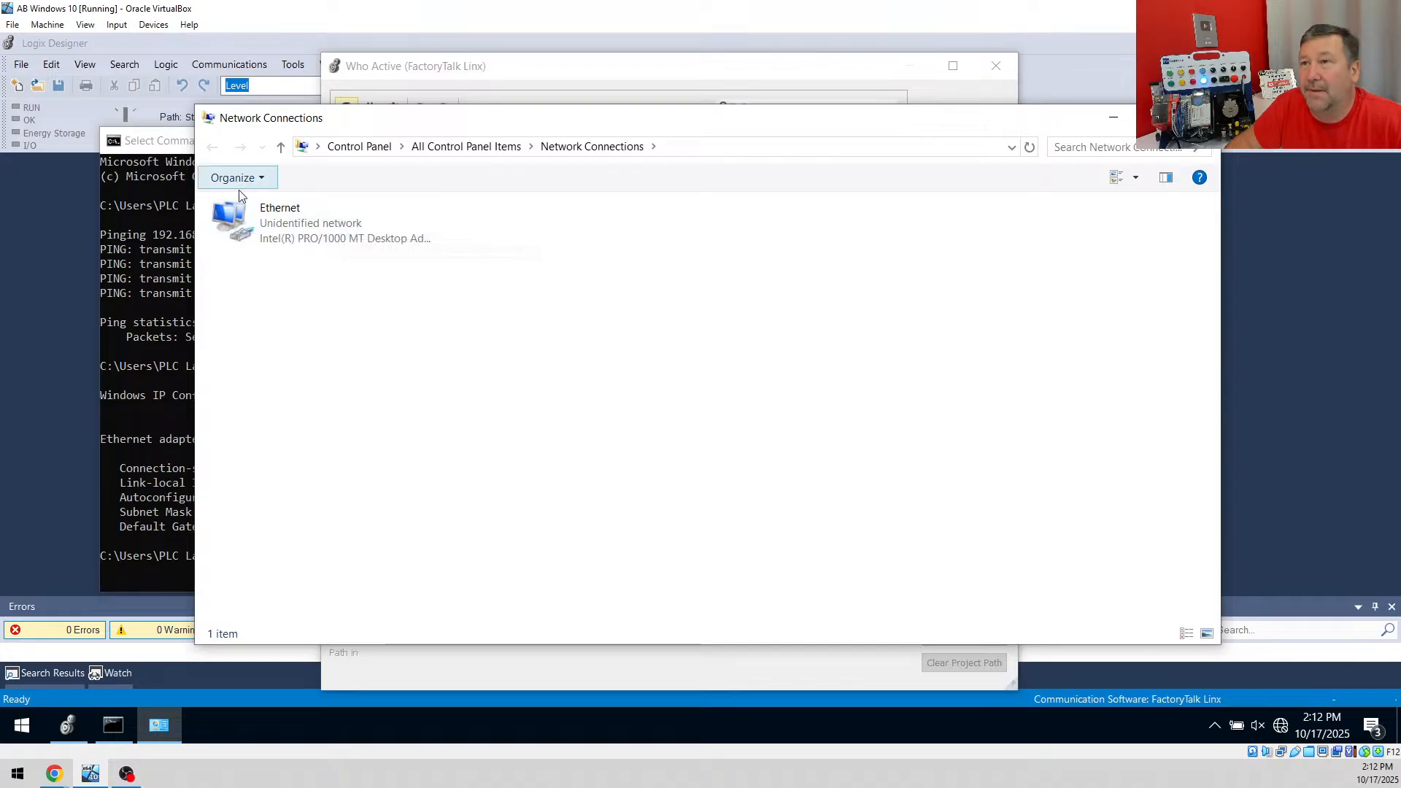
Open the Internet Protocol Version 4 (TCP/IPv4) properties of the Ethernet adapter to check how its IP address is assigned
left_click(305, 227)
double_click(305, 227)
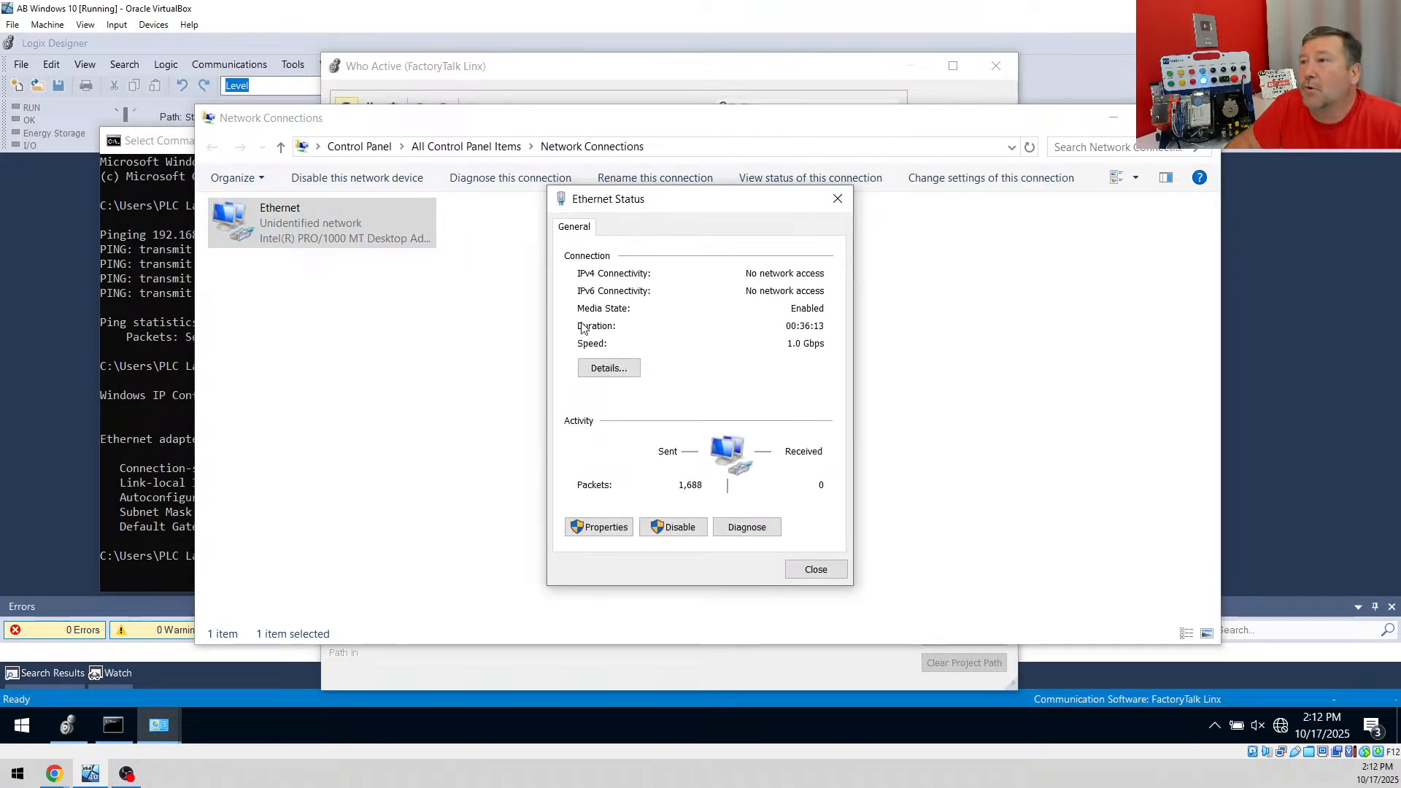
left_click(599, 527)
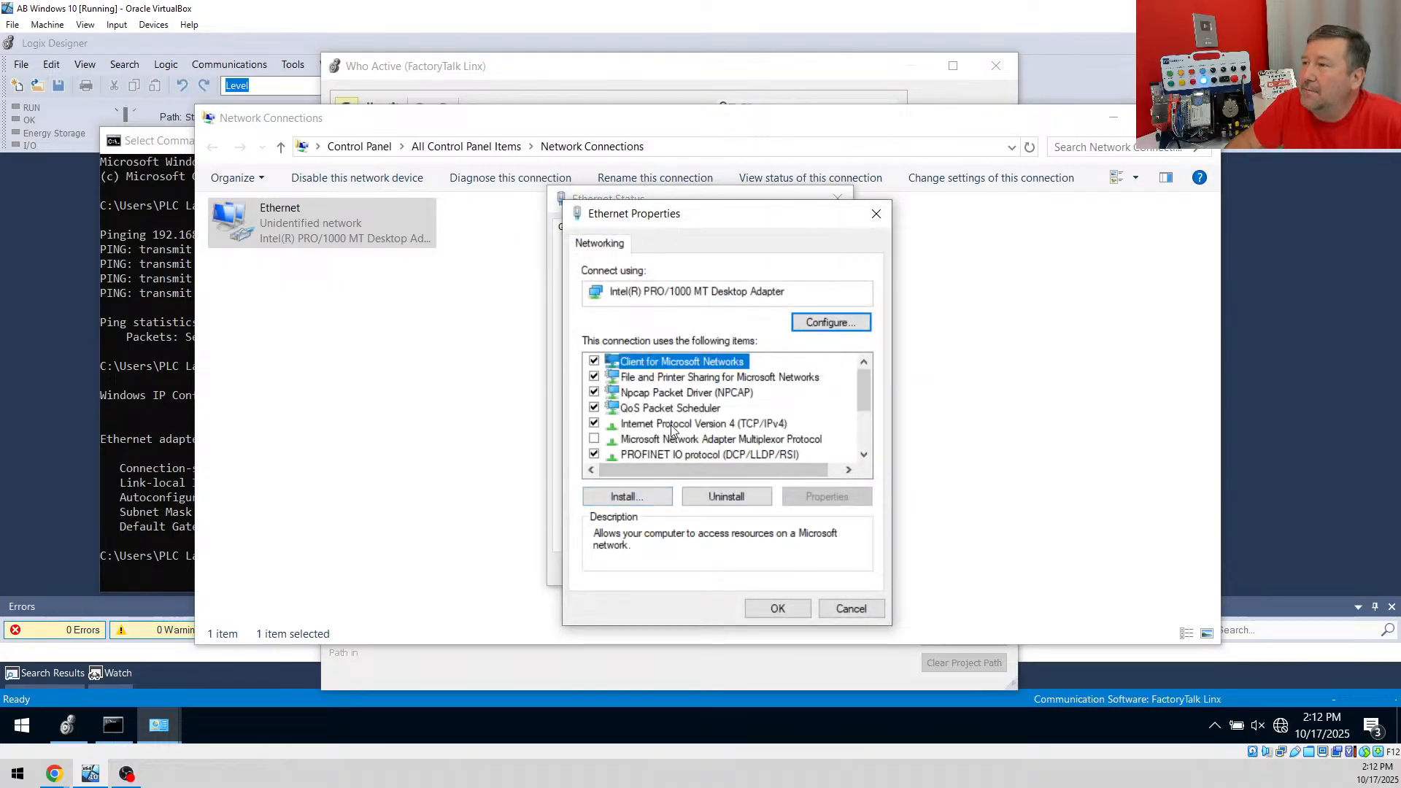
left_click(662, 425)
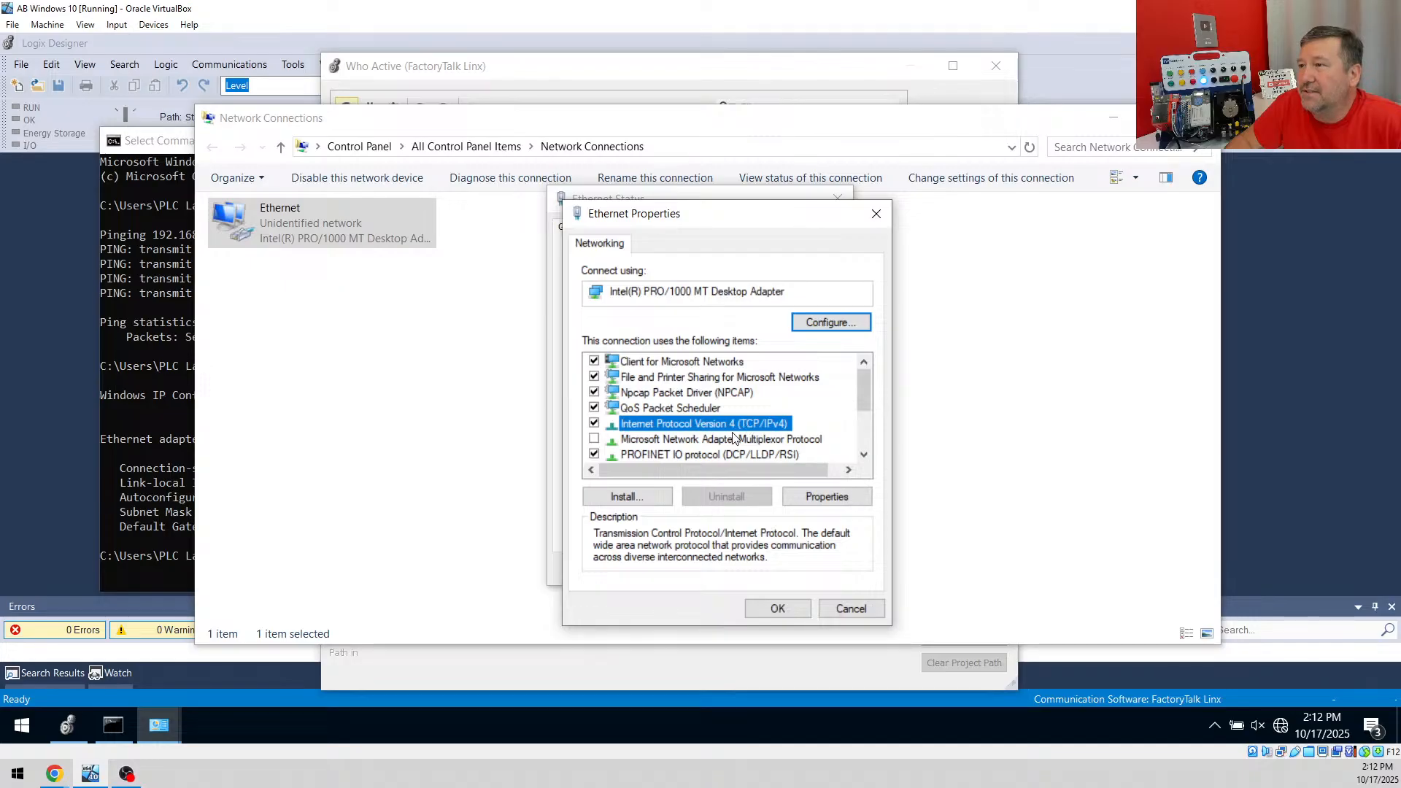
scroll(778, 435, "down", 1)
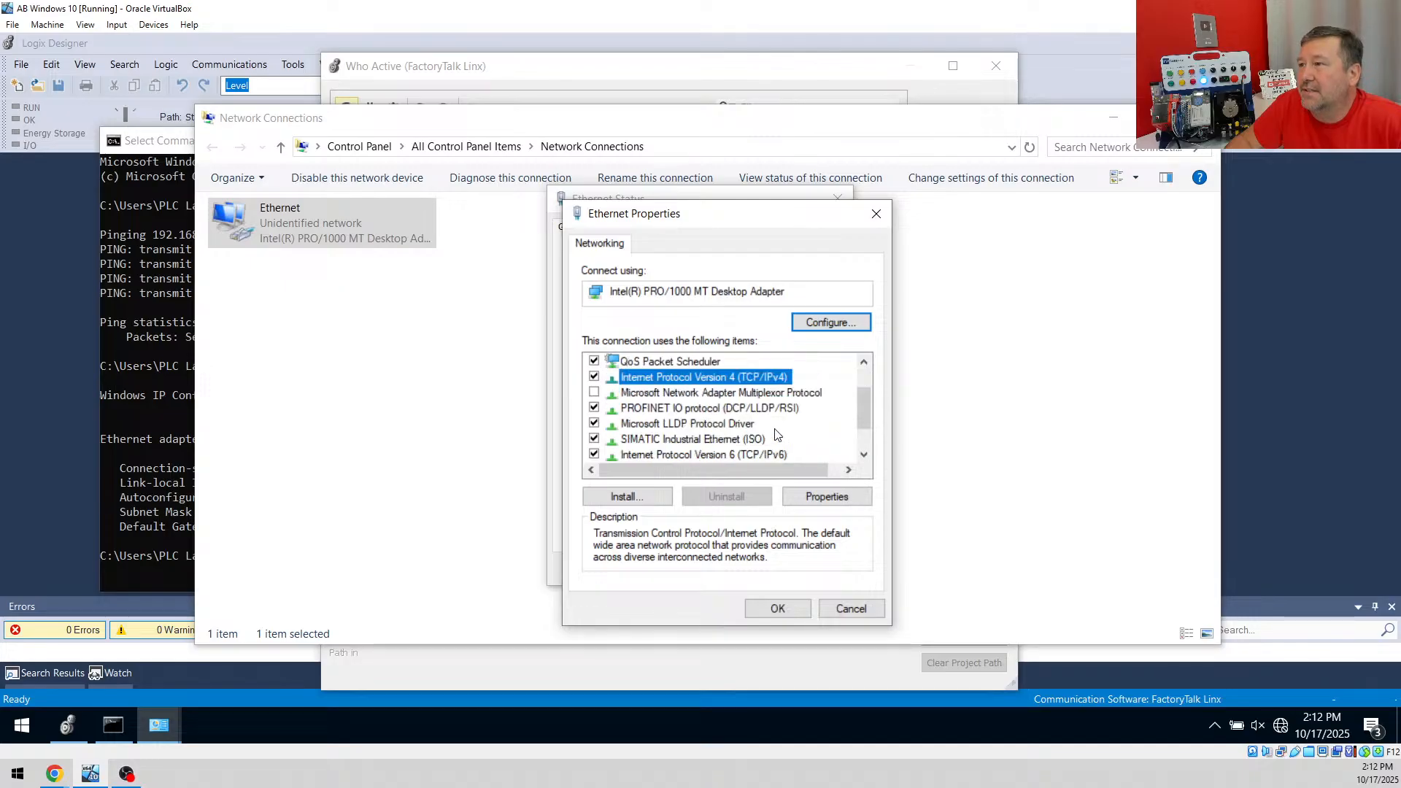
left_click(702, 456)
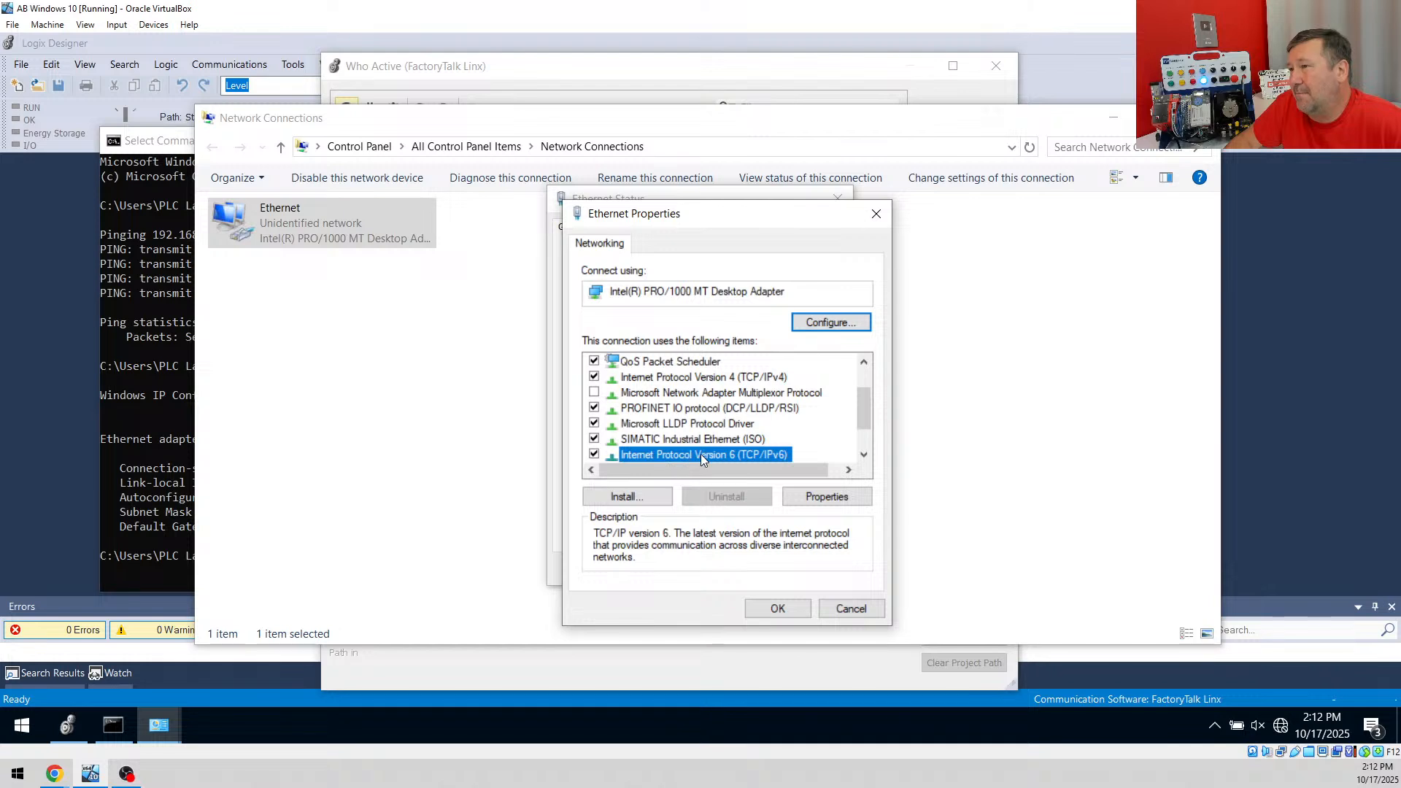
scroll(733, 454, "up", 1)
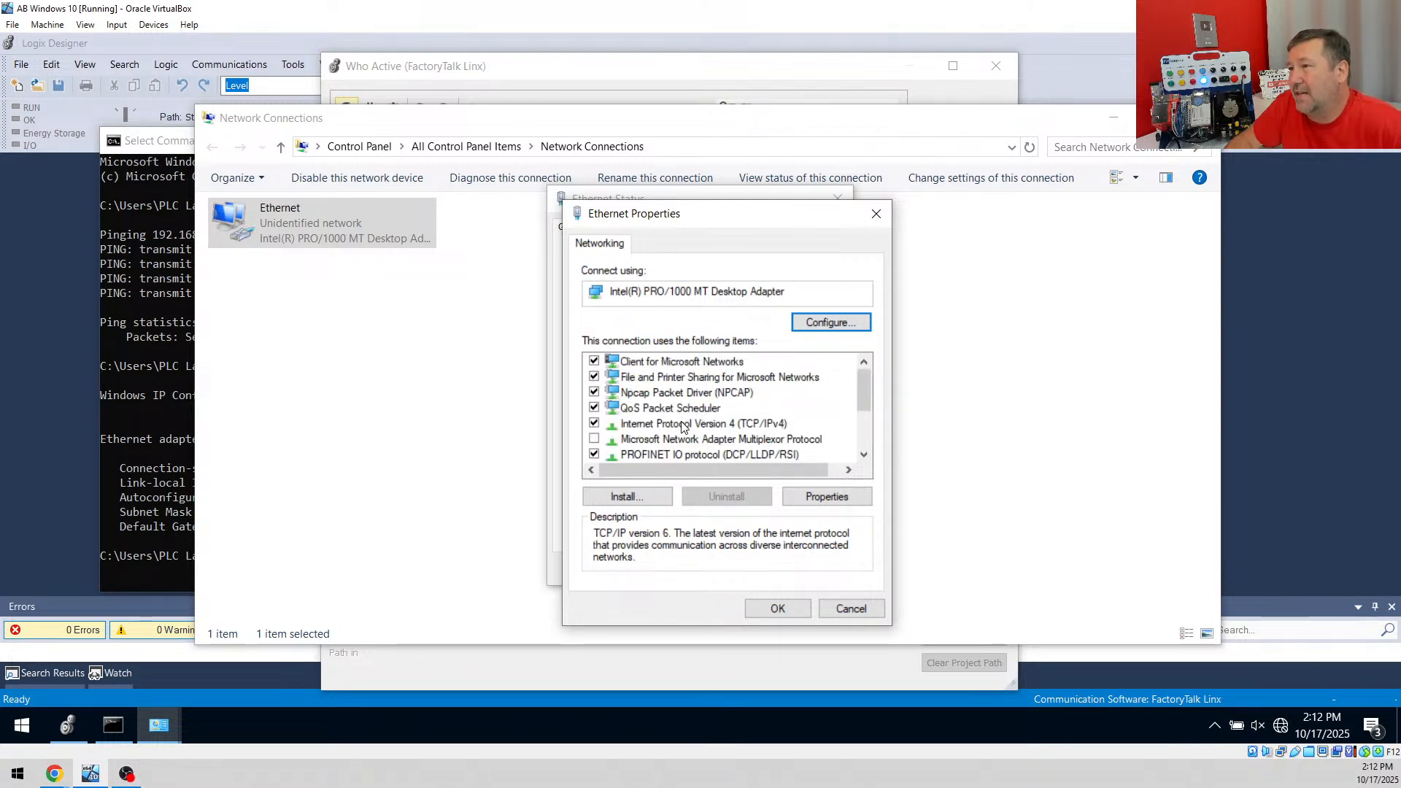
left_click(647, 427)
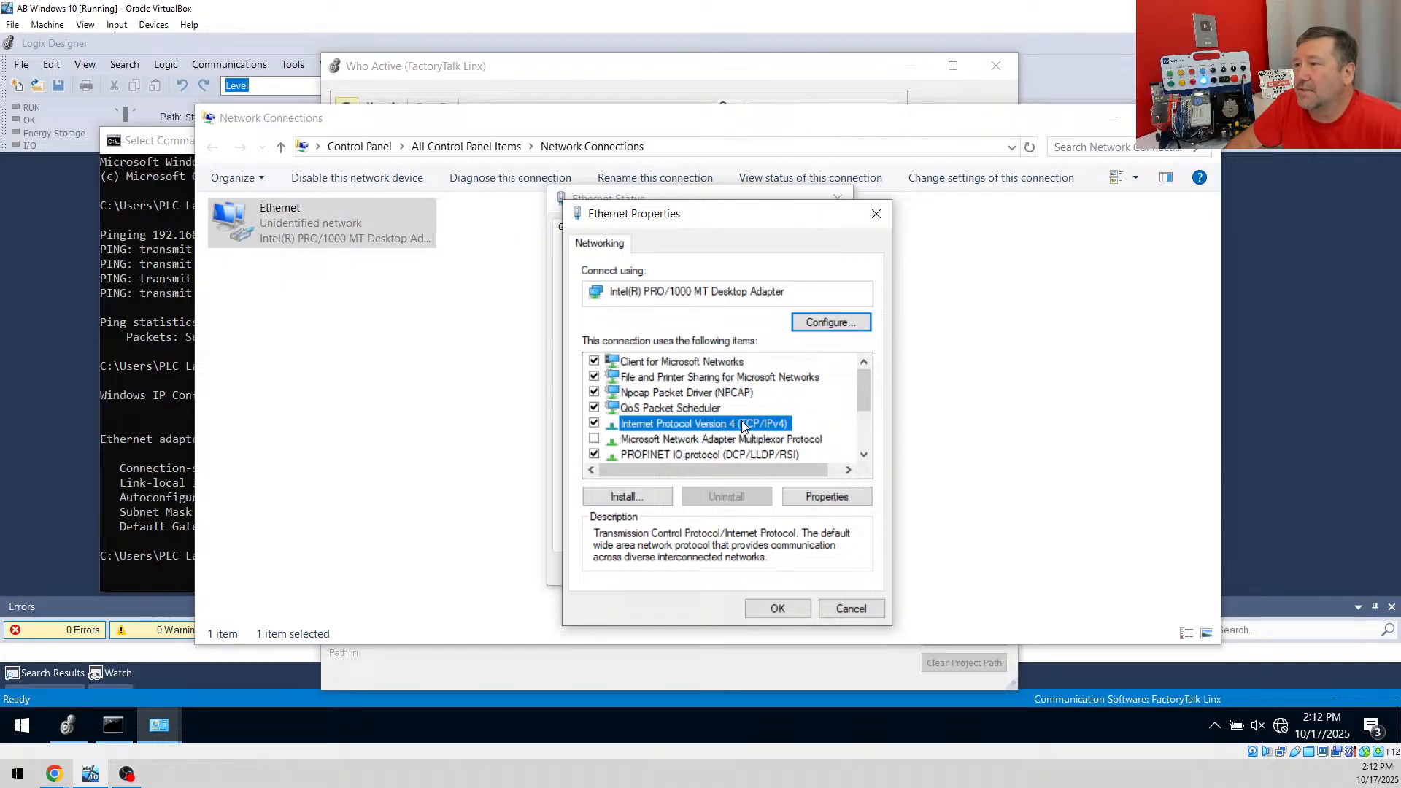
left_click(841, 502)
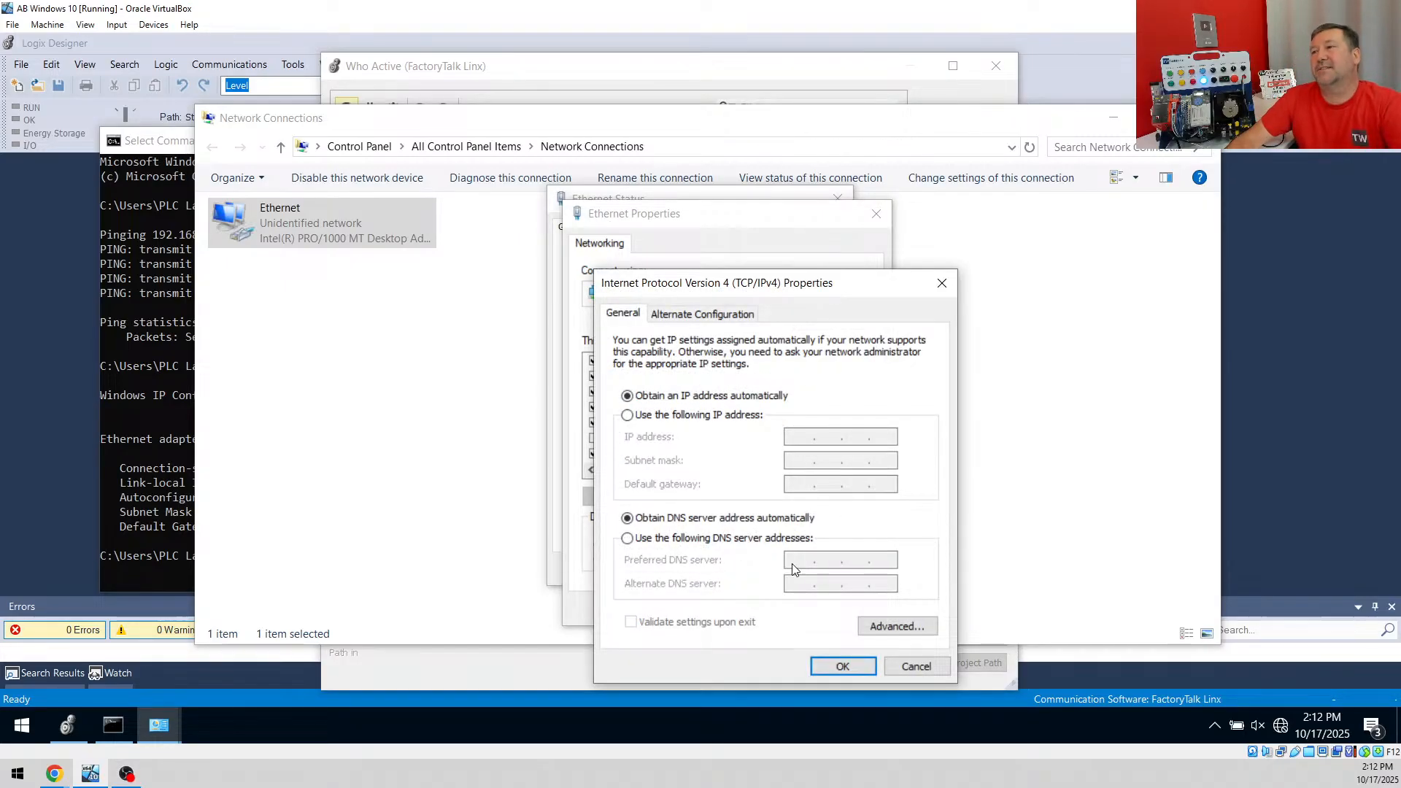
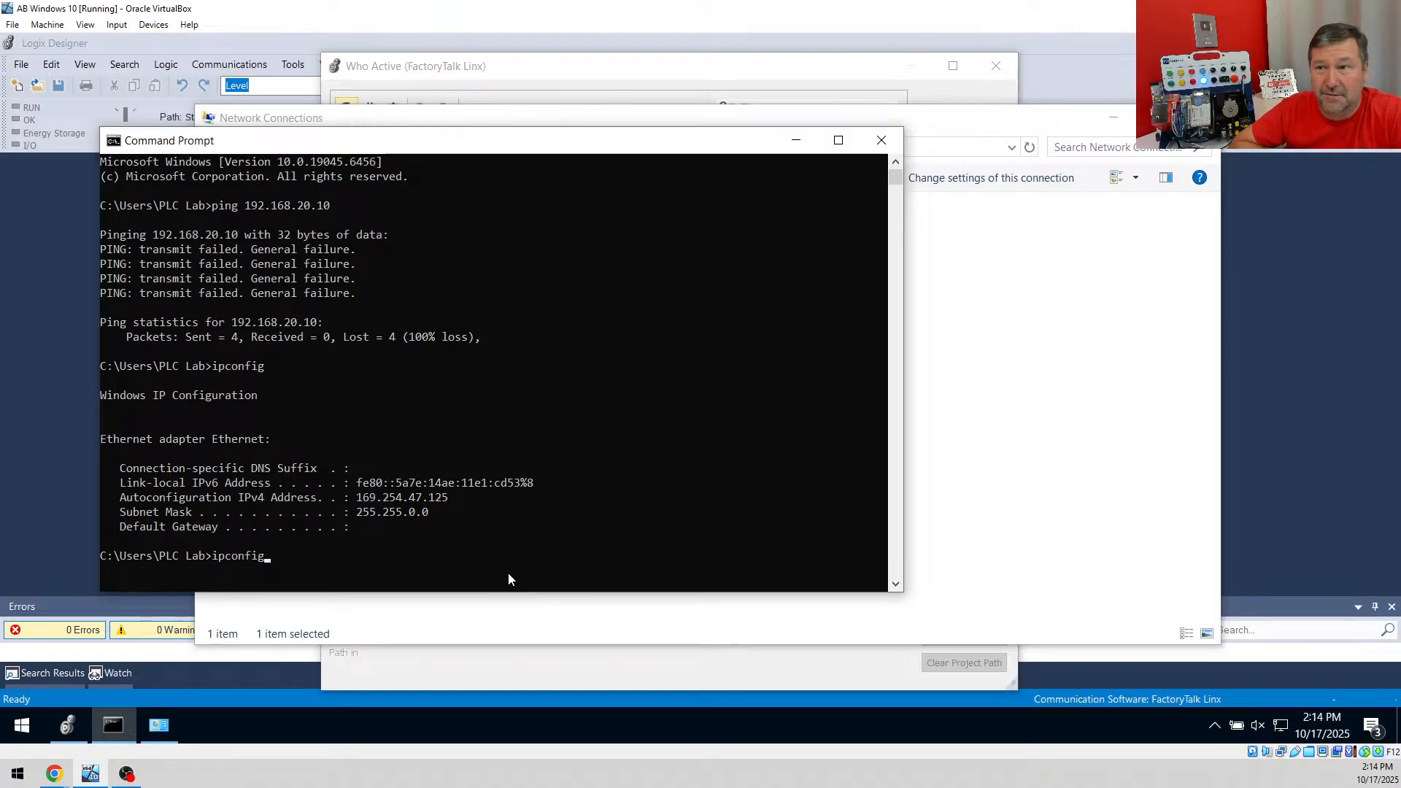
Repeat the ping to 192.168.20.10 in the Command Prompt and run ipconfig again to show the current adapter settings
key("Up")
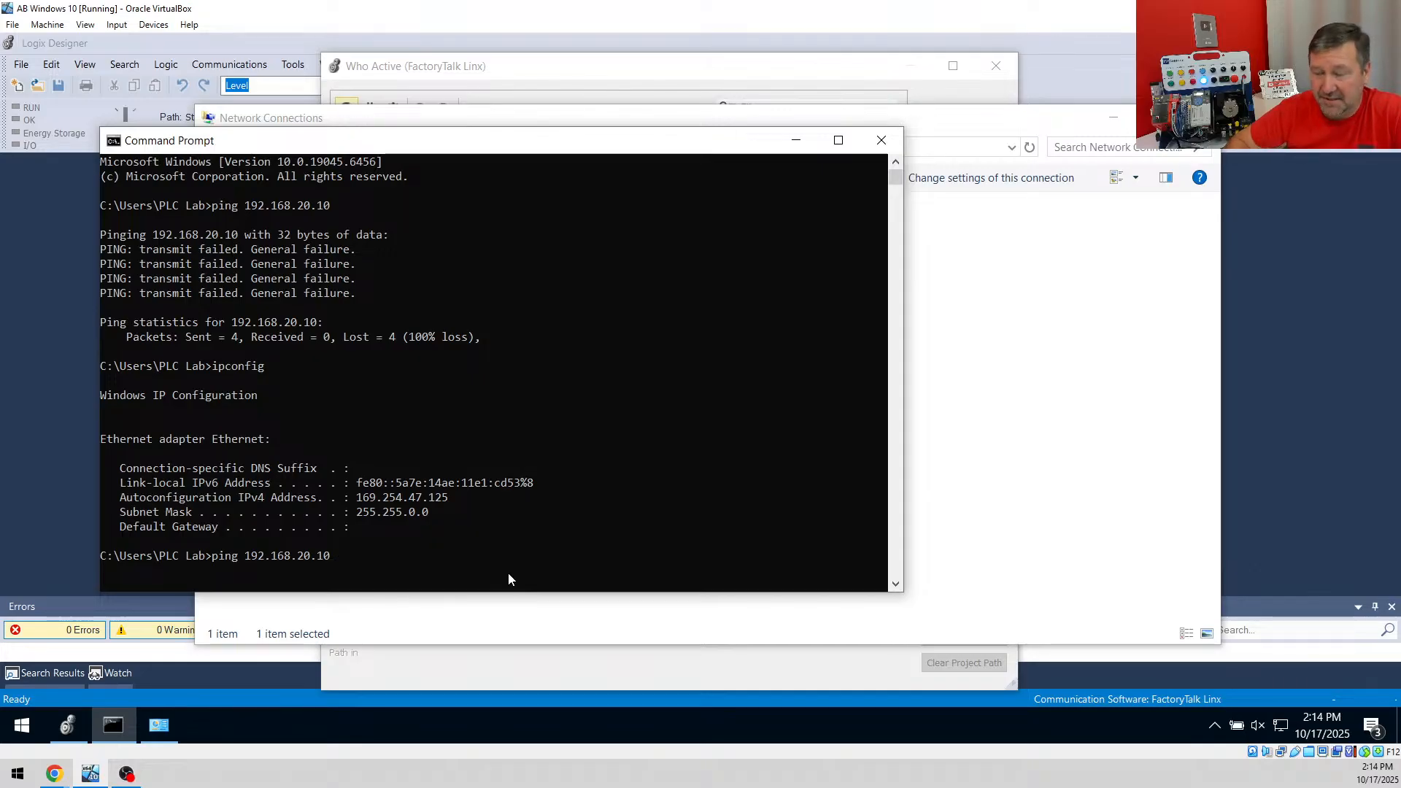
key("Return")
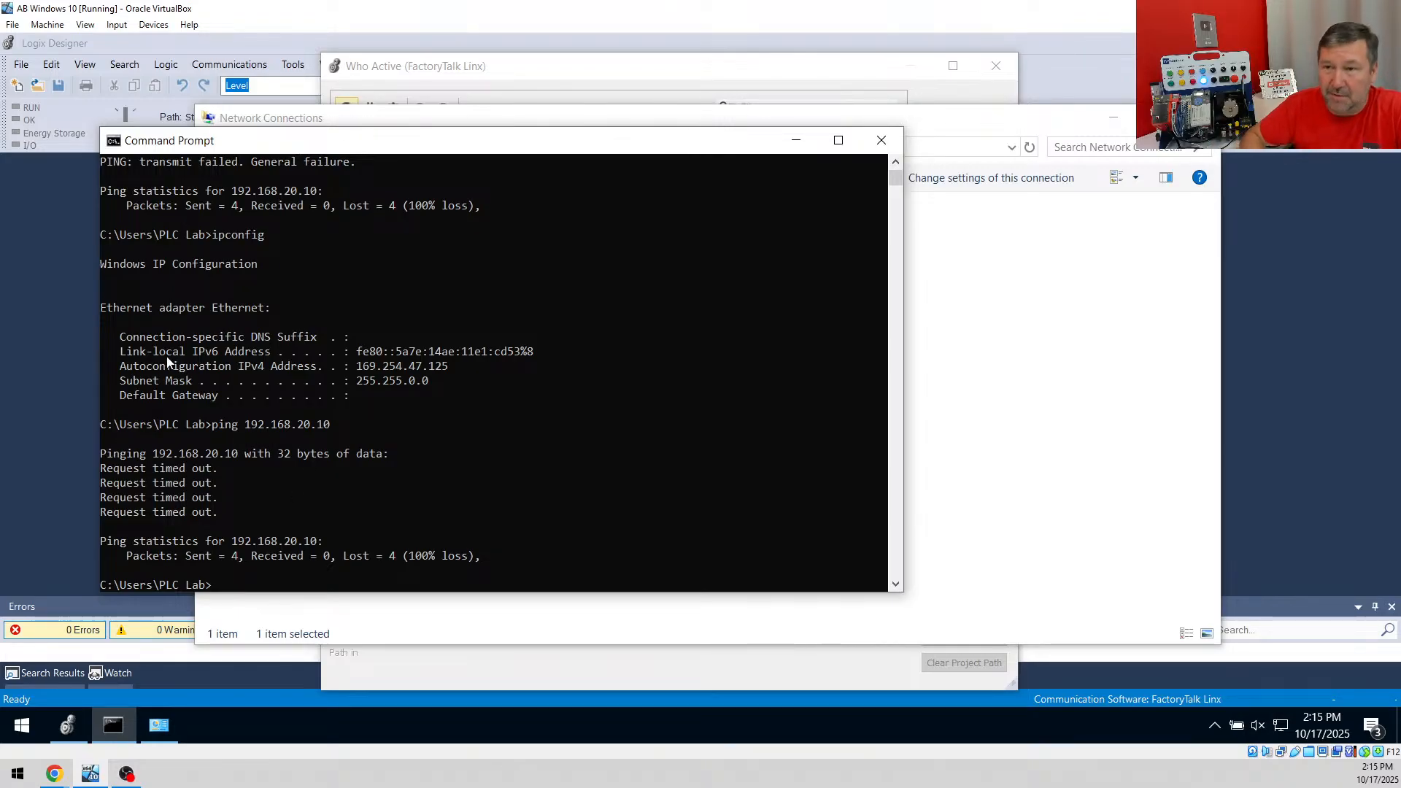
key("Up")
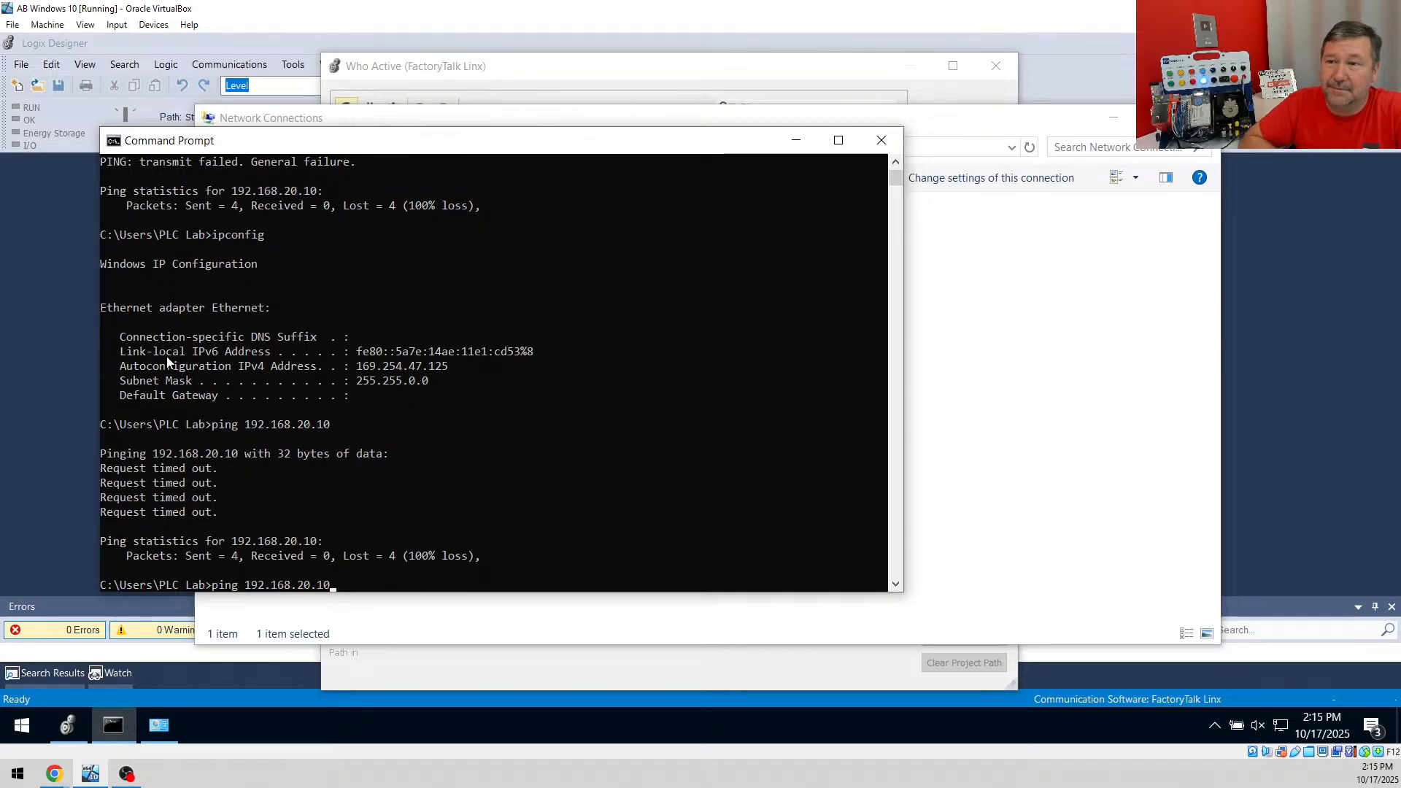
key("Up")
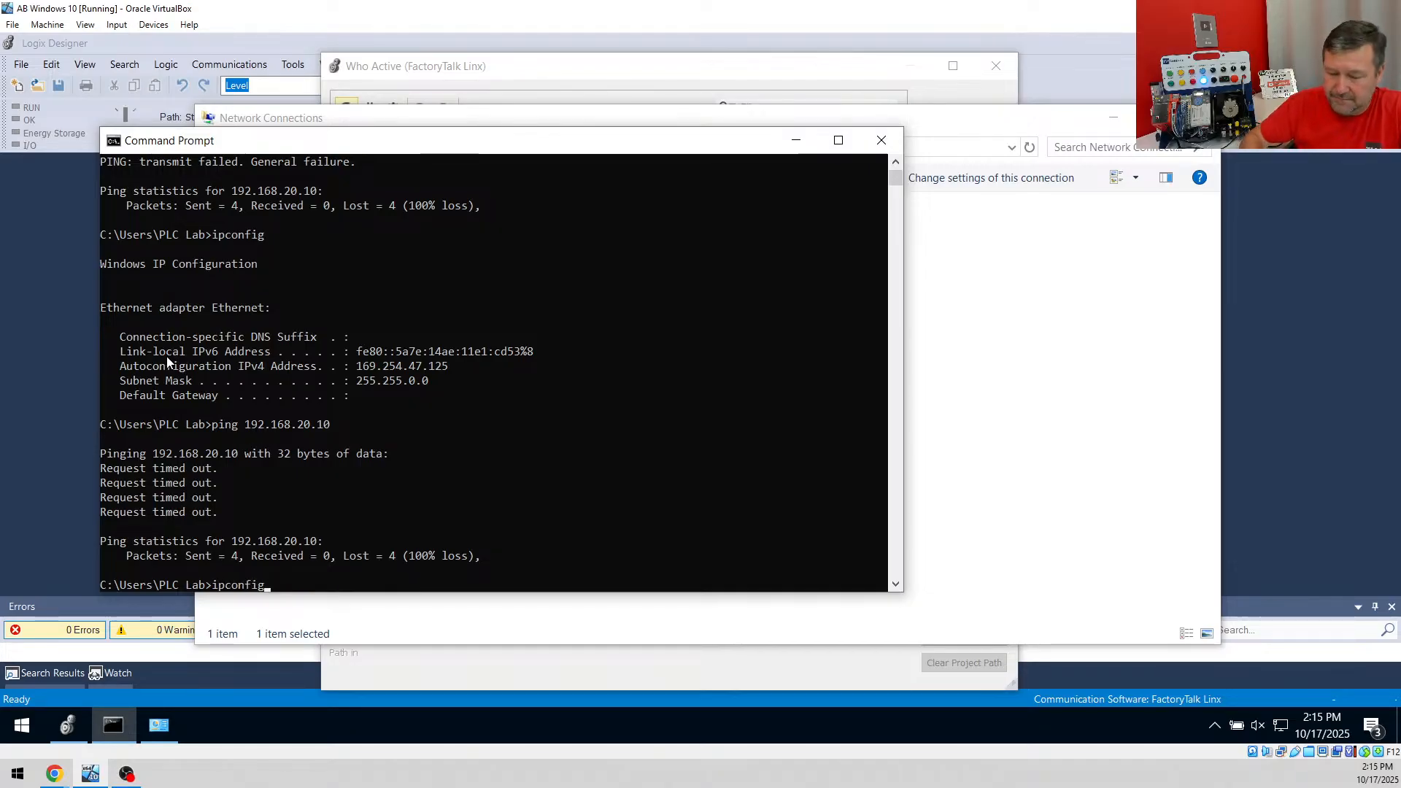
key("Return")
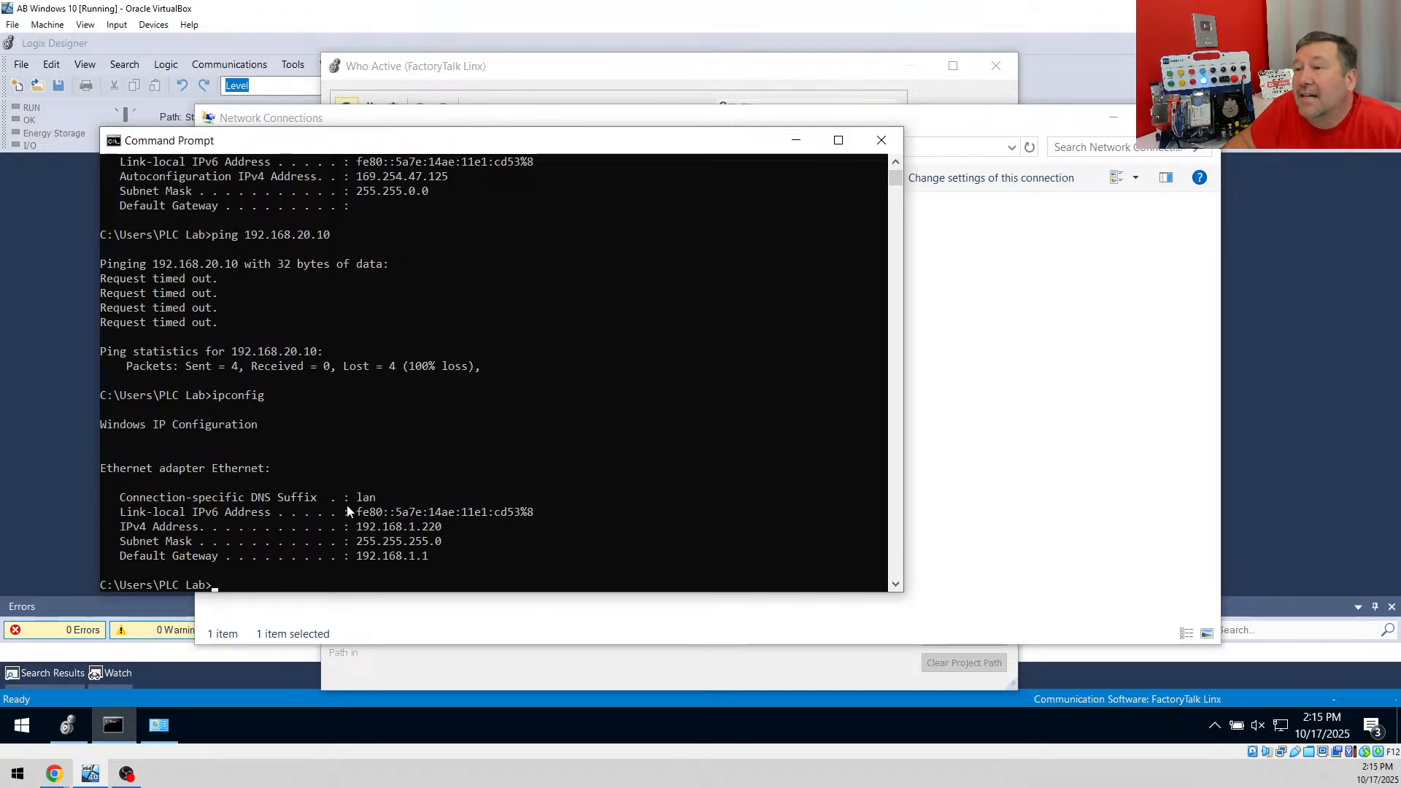
Compare the Ethernet adapter's IPv4 address and subnet mask with the pinged address 192.168.20.10
left_click_drag(357, 529, 441, 534)
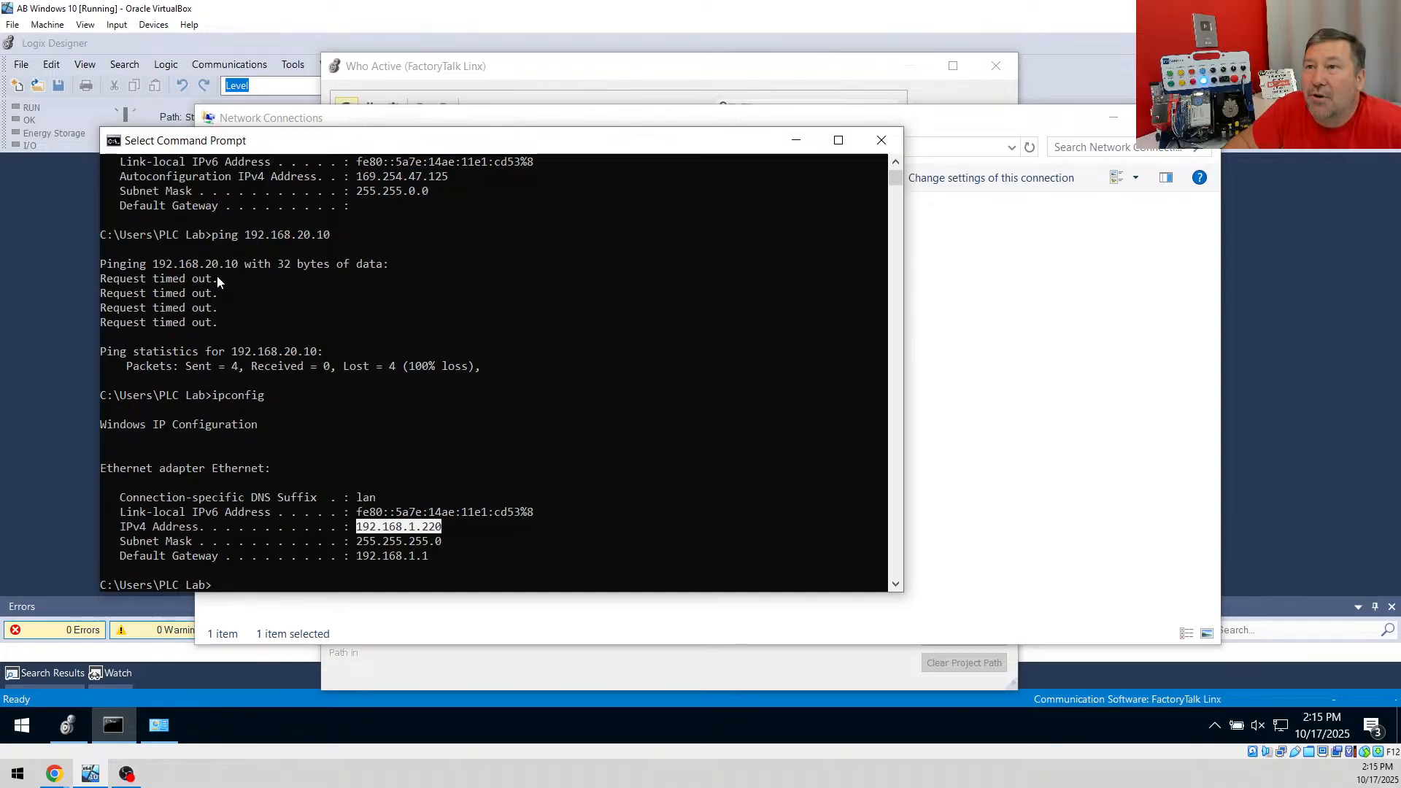
left_click_drag(153, 267, 234, 270)
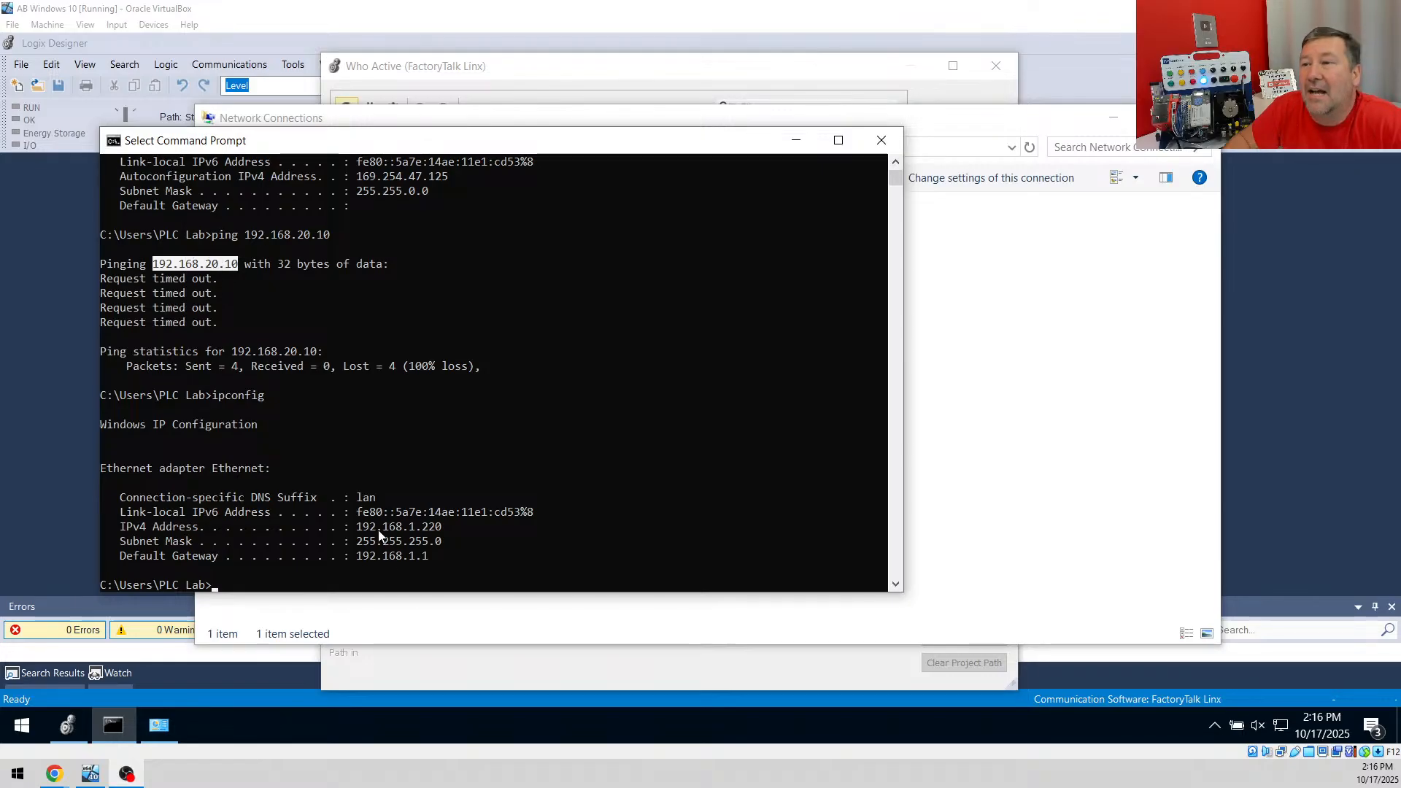
left_click_drag(357, 526, 416, 527)
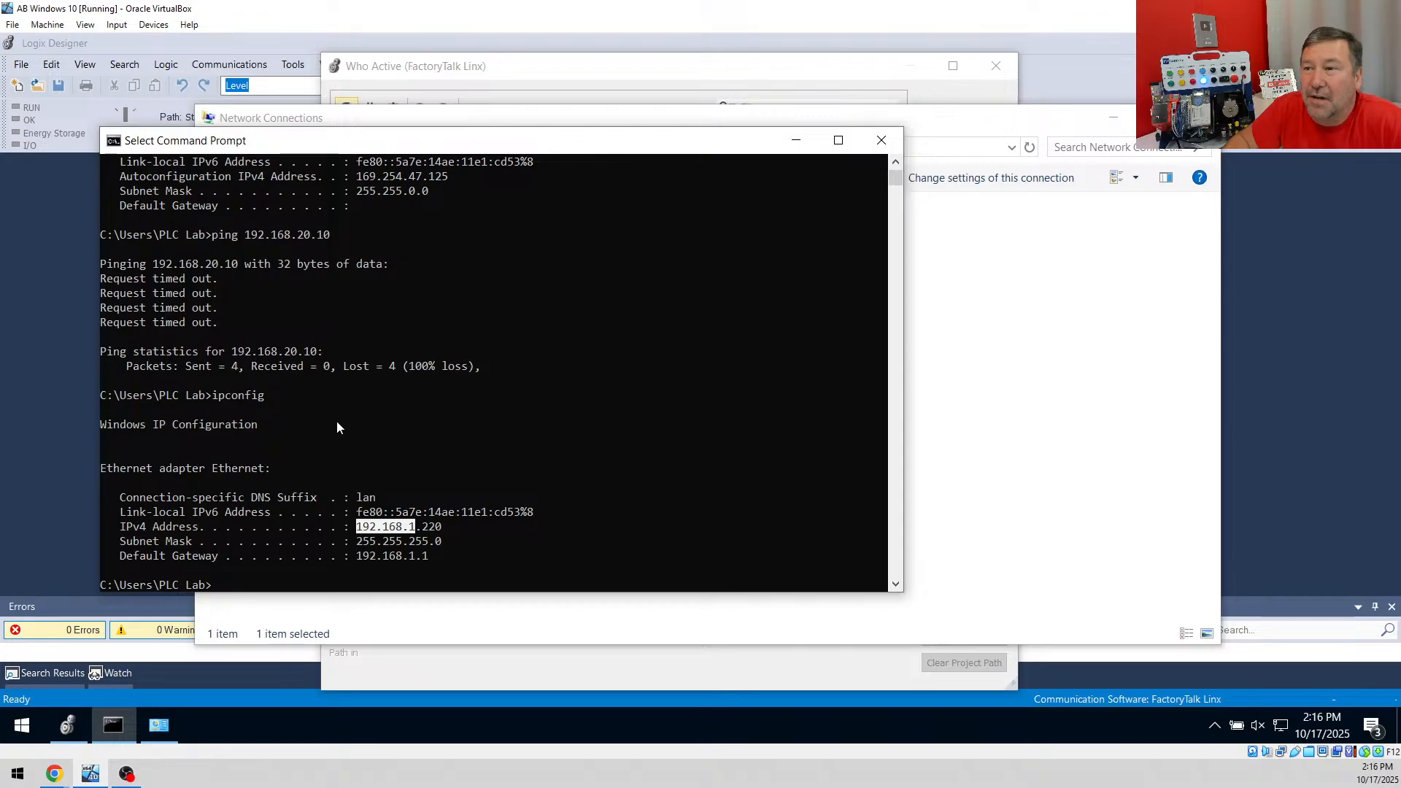
left_click(360, 543)
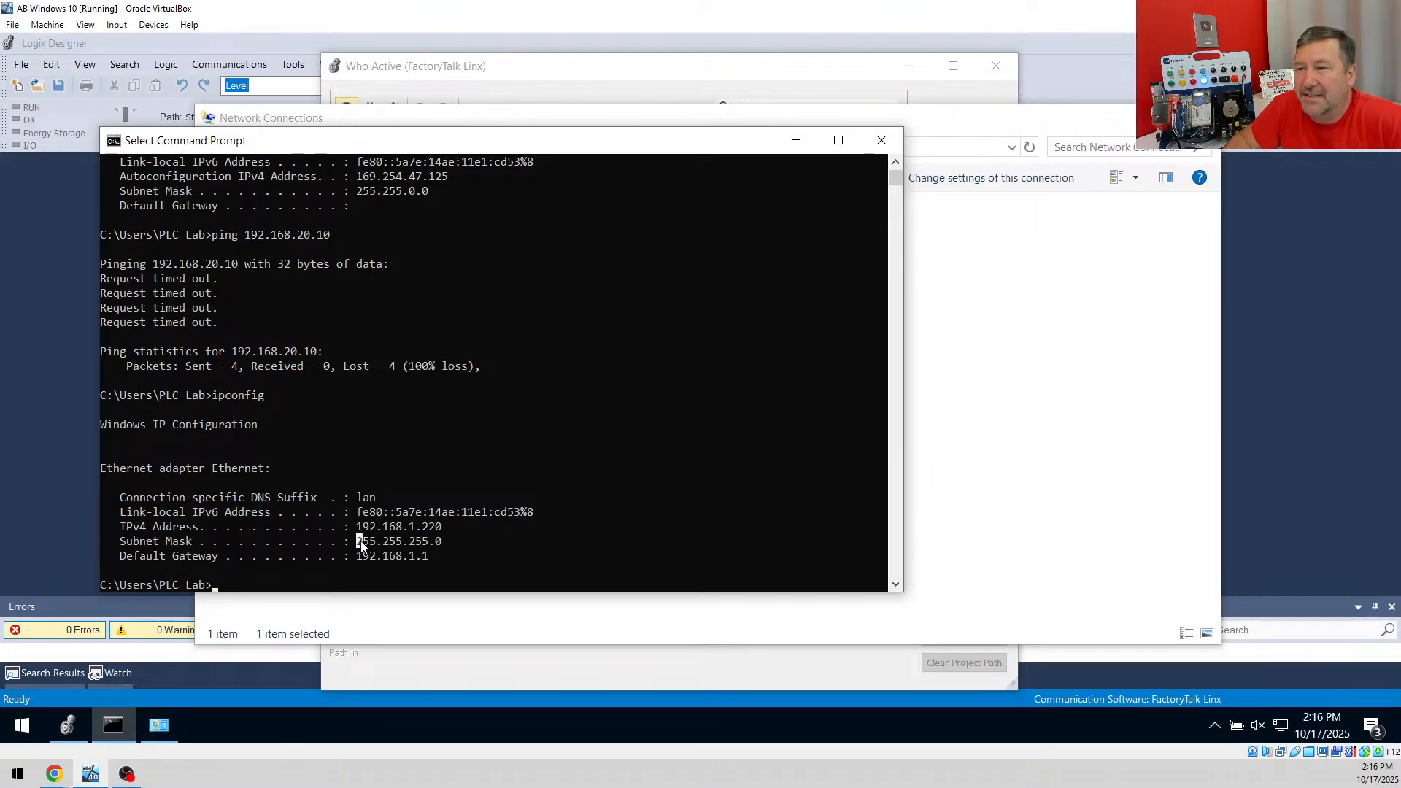
left_click_drag(392, 546, 442, 549)
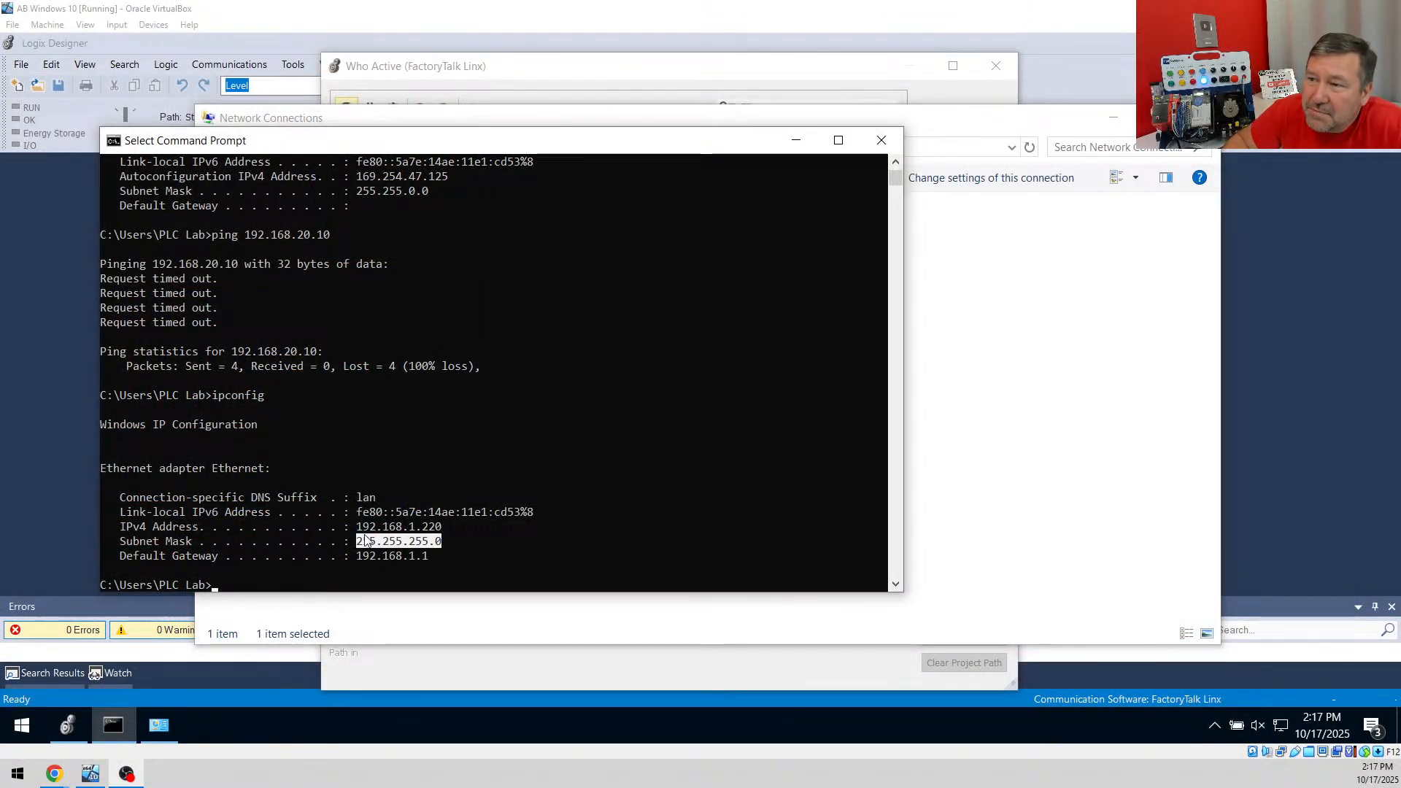
left_click(370, 549)
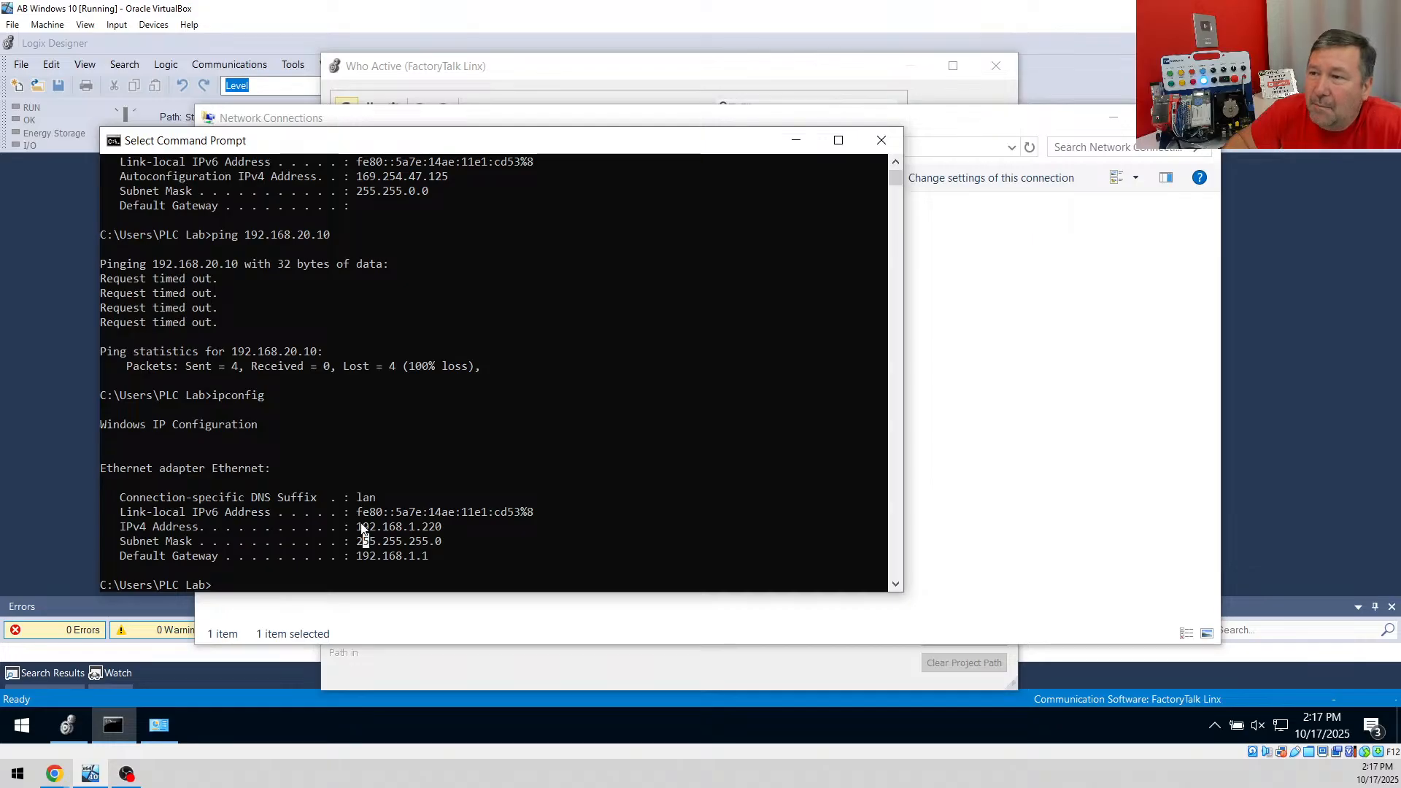
Compare the adapter's IPv4 address with its subnet mask octet by octet and check the default gateway in the ipconfig output
double_click(362, 529)
left_click(366, 526)
mouse_move(379, 527)
left_mouse_down()
mouse_move(358, 529)
mouse_move(384, 545)
left_mouse_up()
left_click(397, 545)
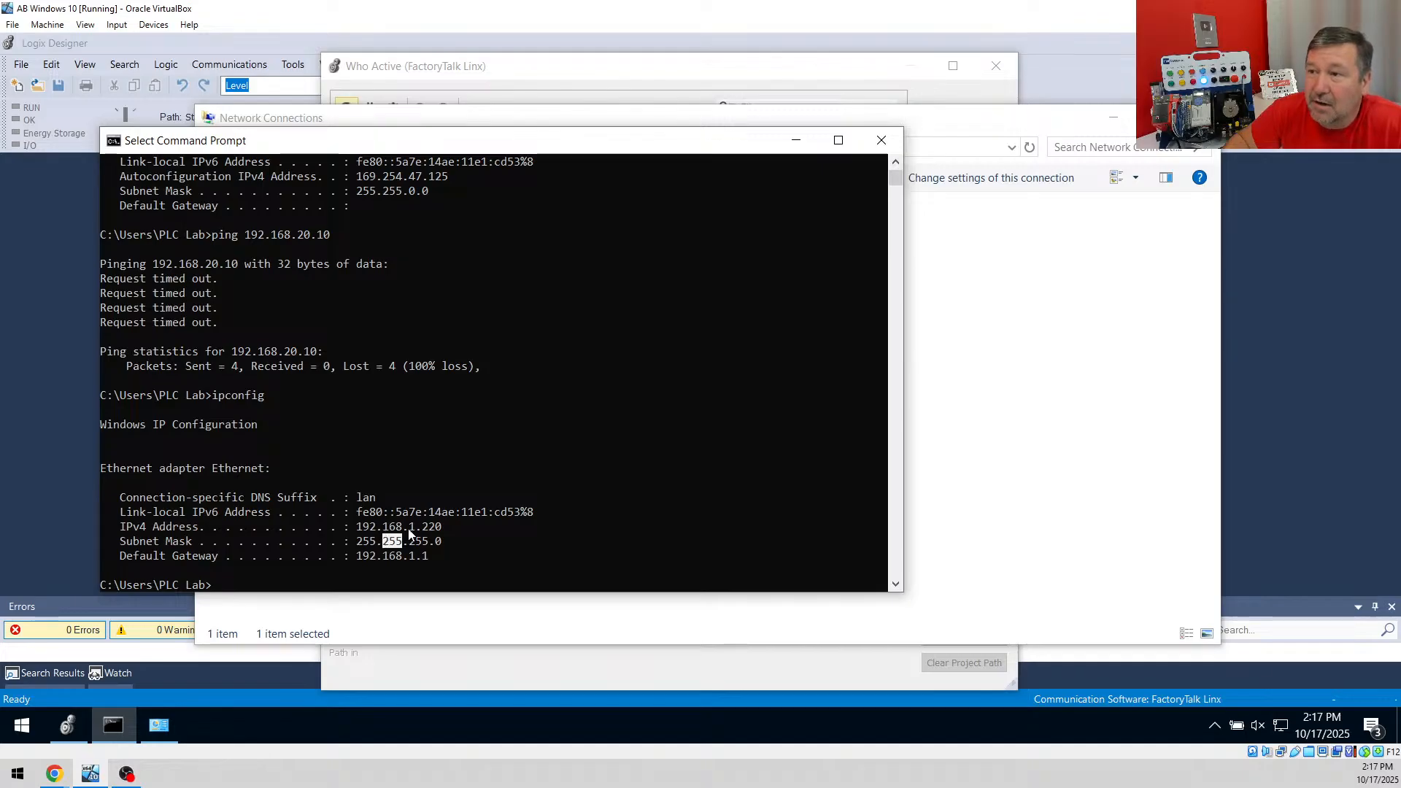
left_click_drag(400, 527, 388, 531)
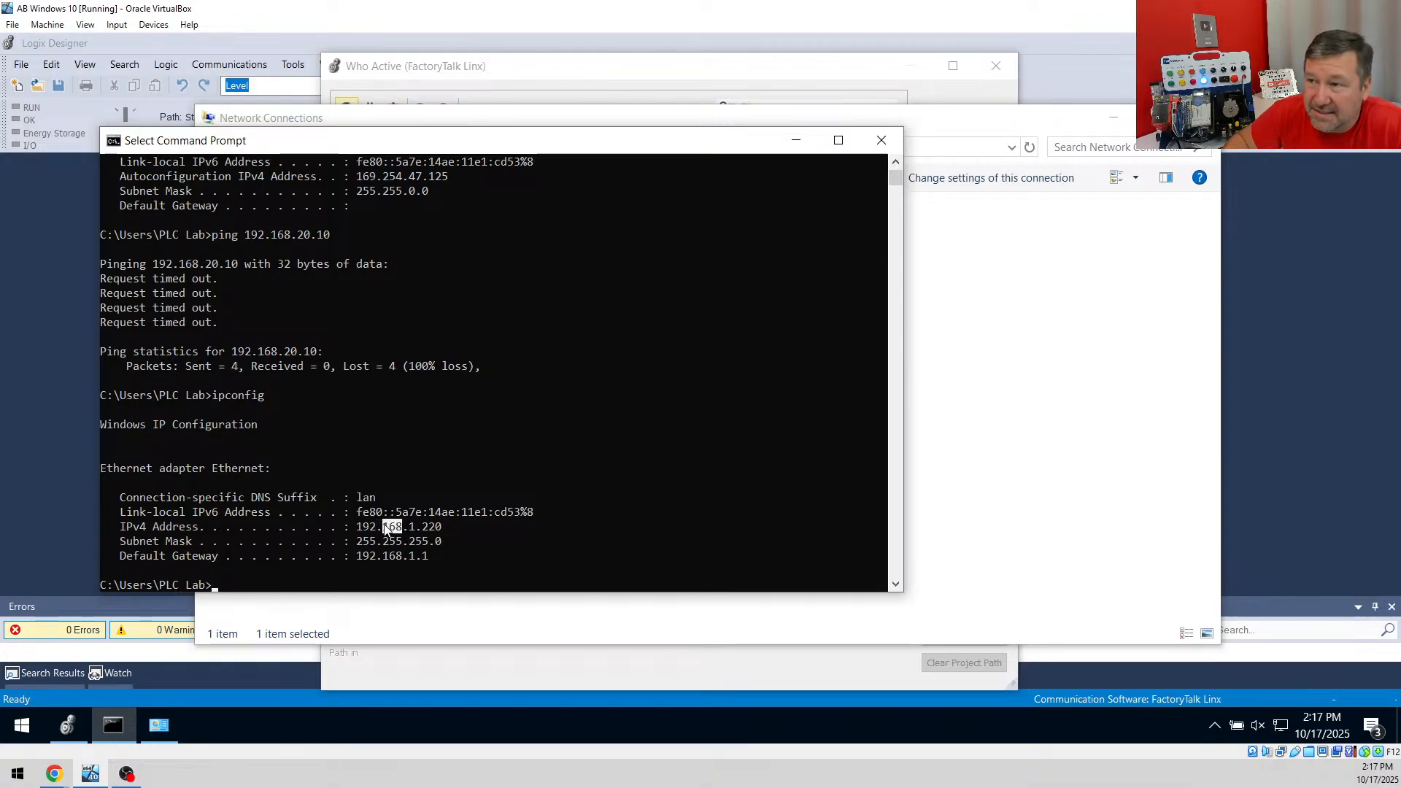
mouse_move(427, 543)
left_mouse_down()
mouse_move(417, 550)
mouse_move(413, 529)
left_mouse_up()
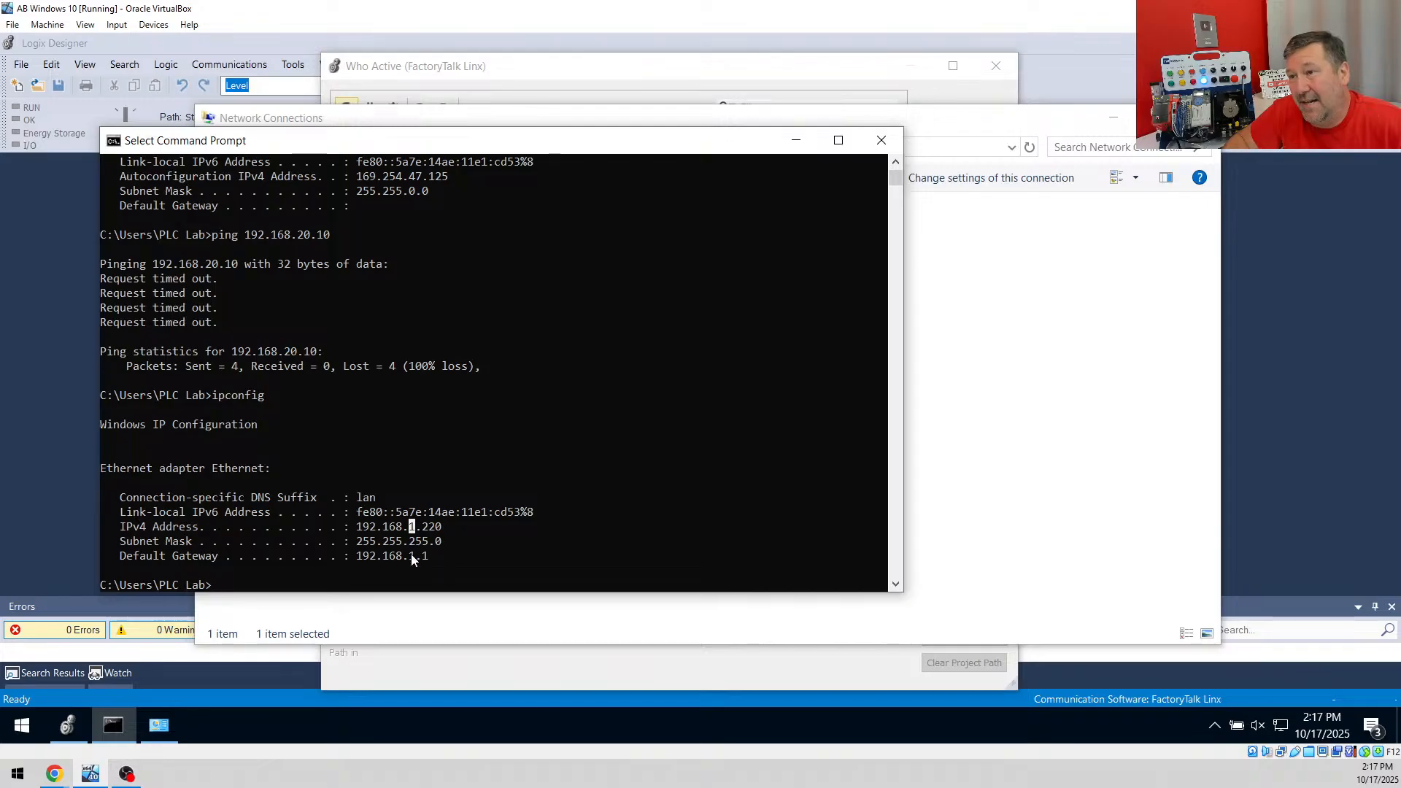
left_click_drag(429, 557, 362, 548)
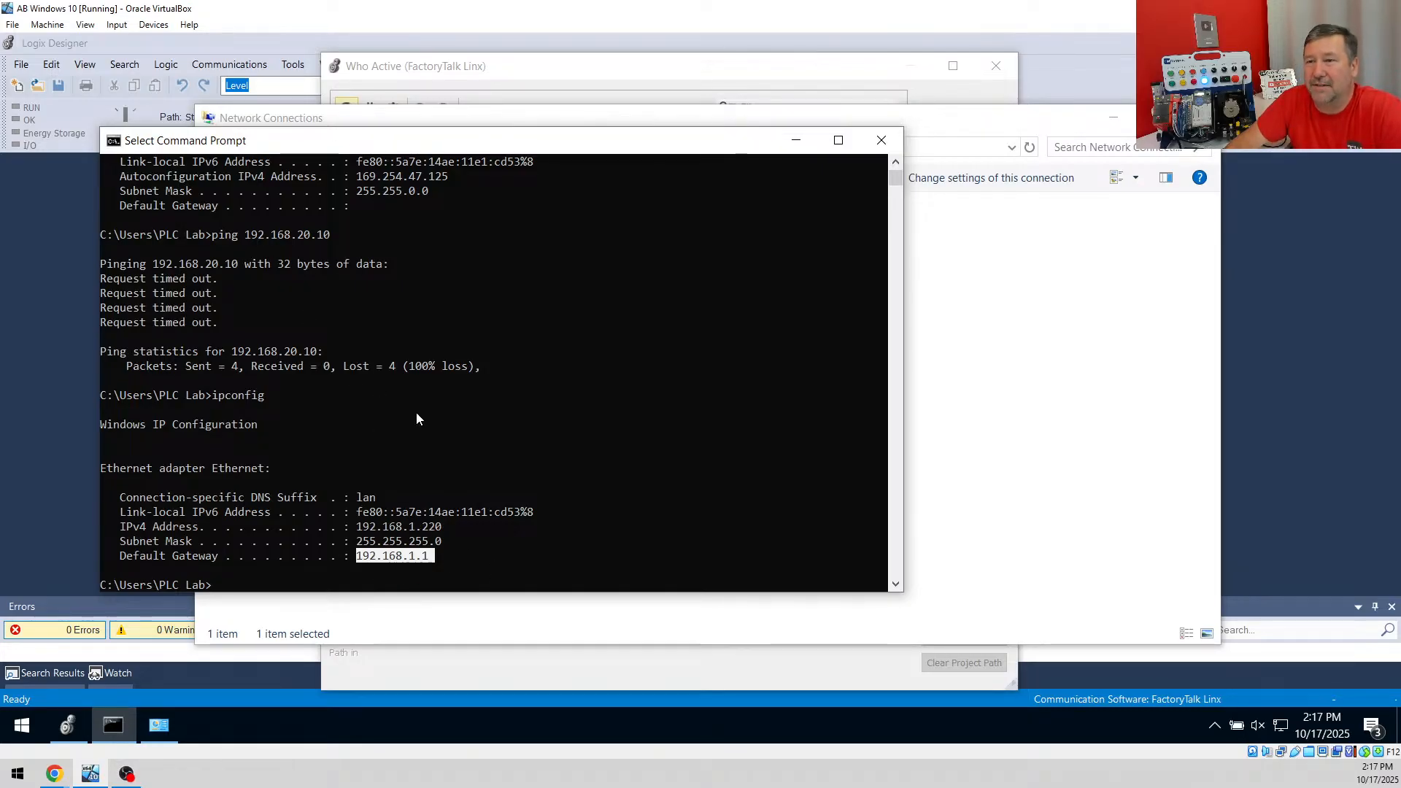
Assign the Ethernet adapter the static IPv4 address 192.168.1.196 with subnet mask 255.255.255.0 in its TCP/IPv4 properties
left_click(162, 727)
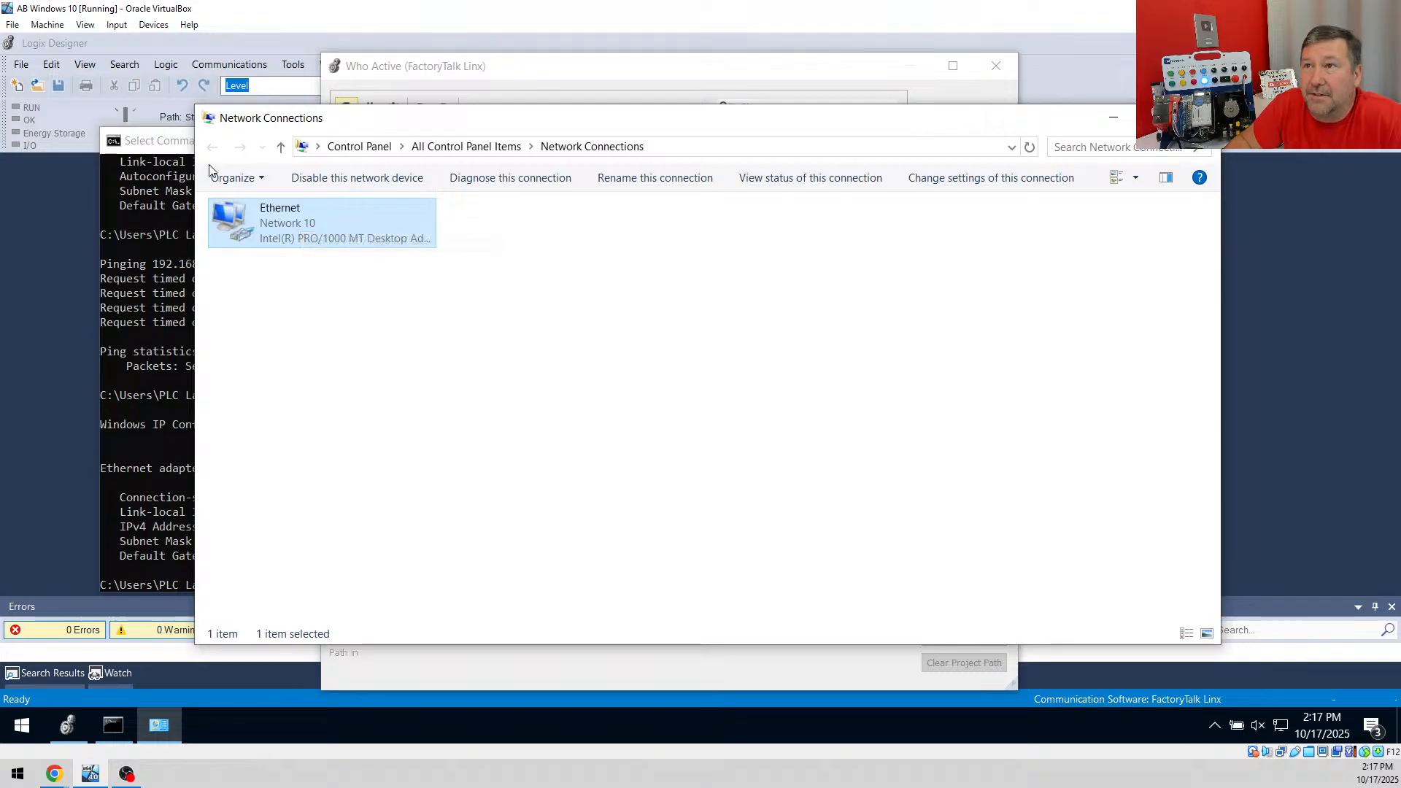
mouse_move(259, 124)
left_mouse_down()
mouse_move(249, 110)
mouse_move(270, 112)
left_mouse_up()
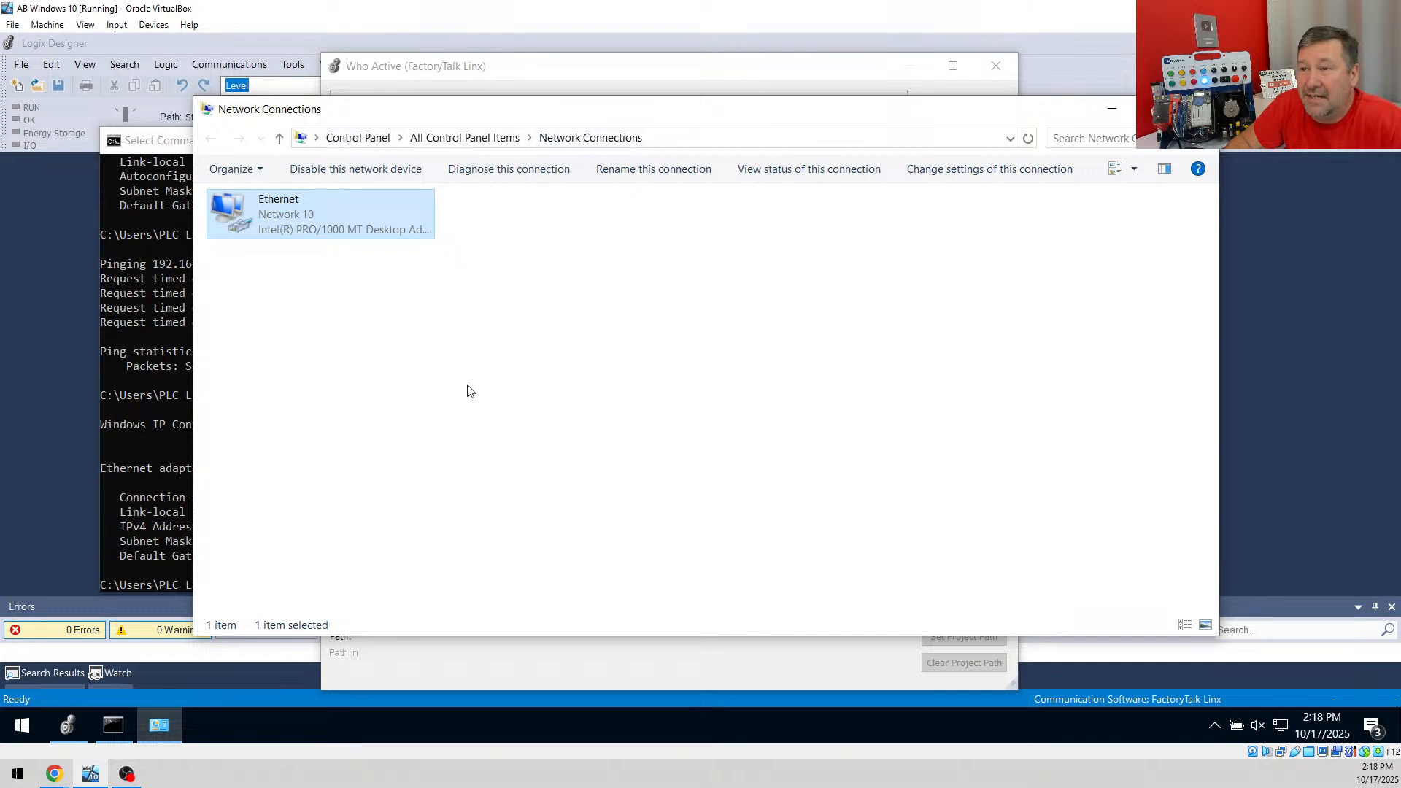
double_click(274, 212)
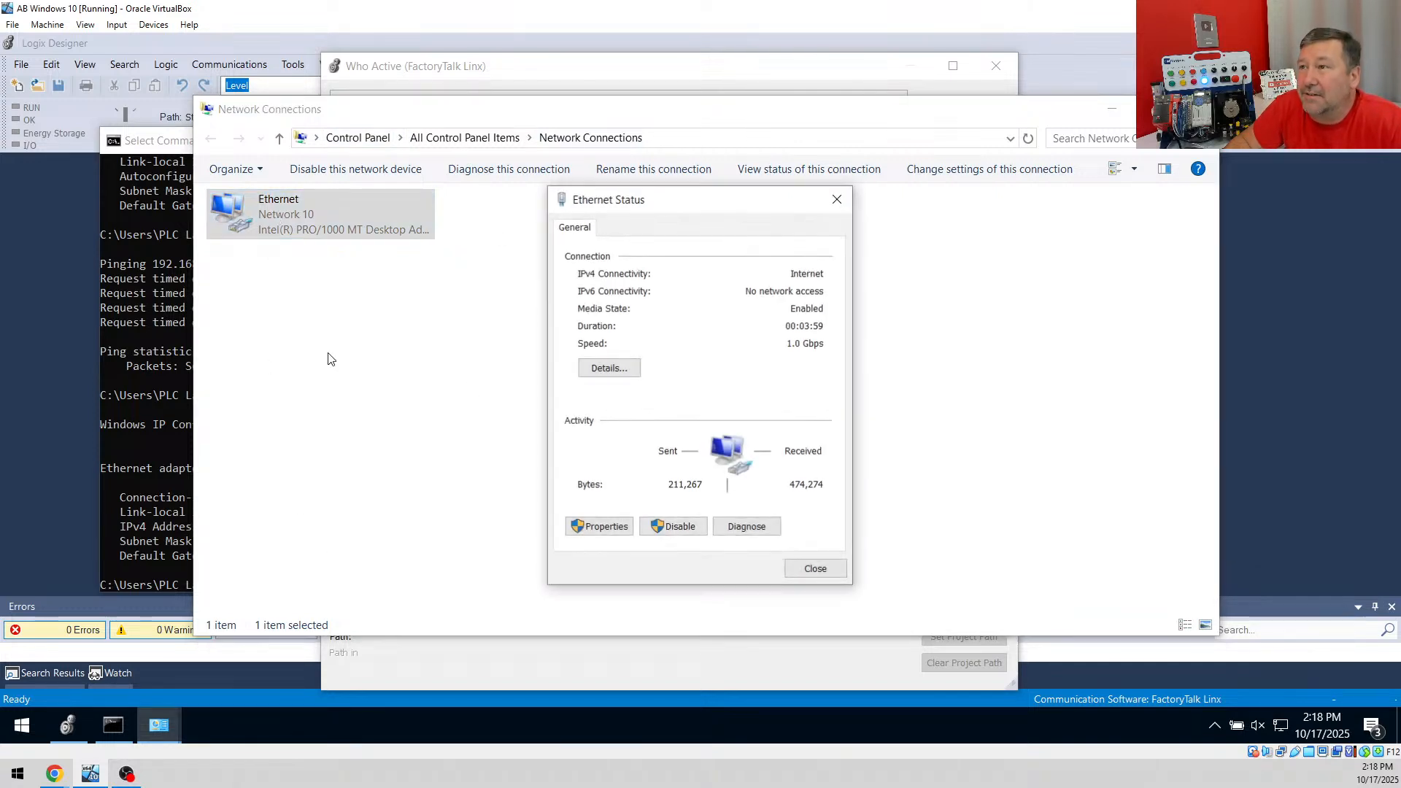
left_click(597, 527)
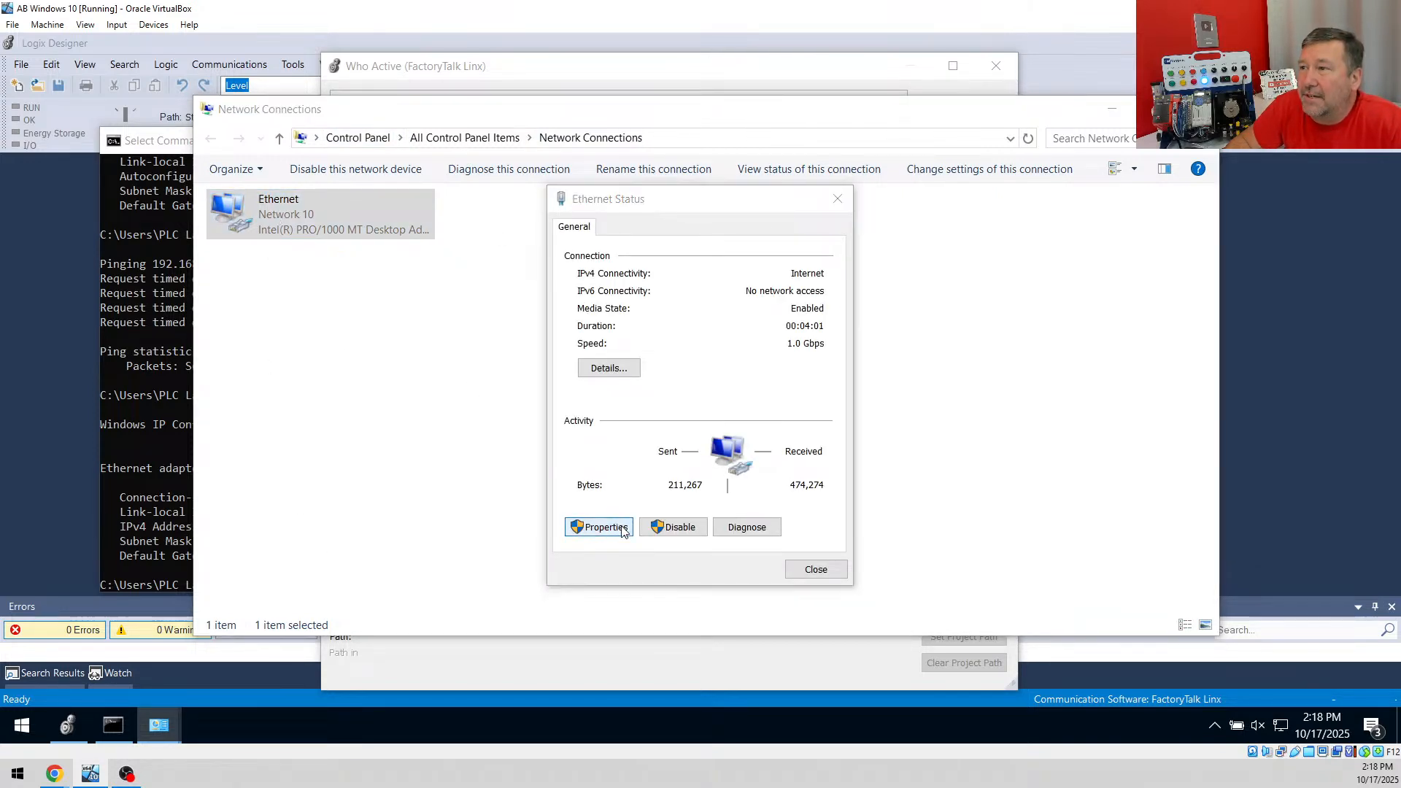
left_click(694, 427)
double_click(694, 429)
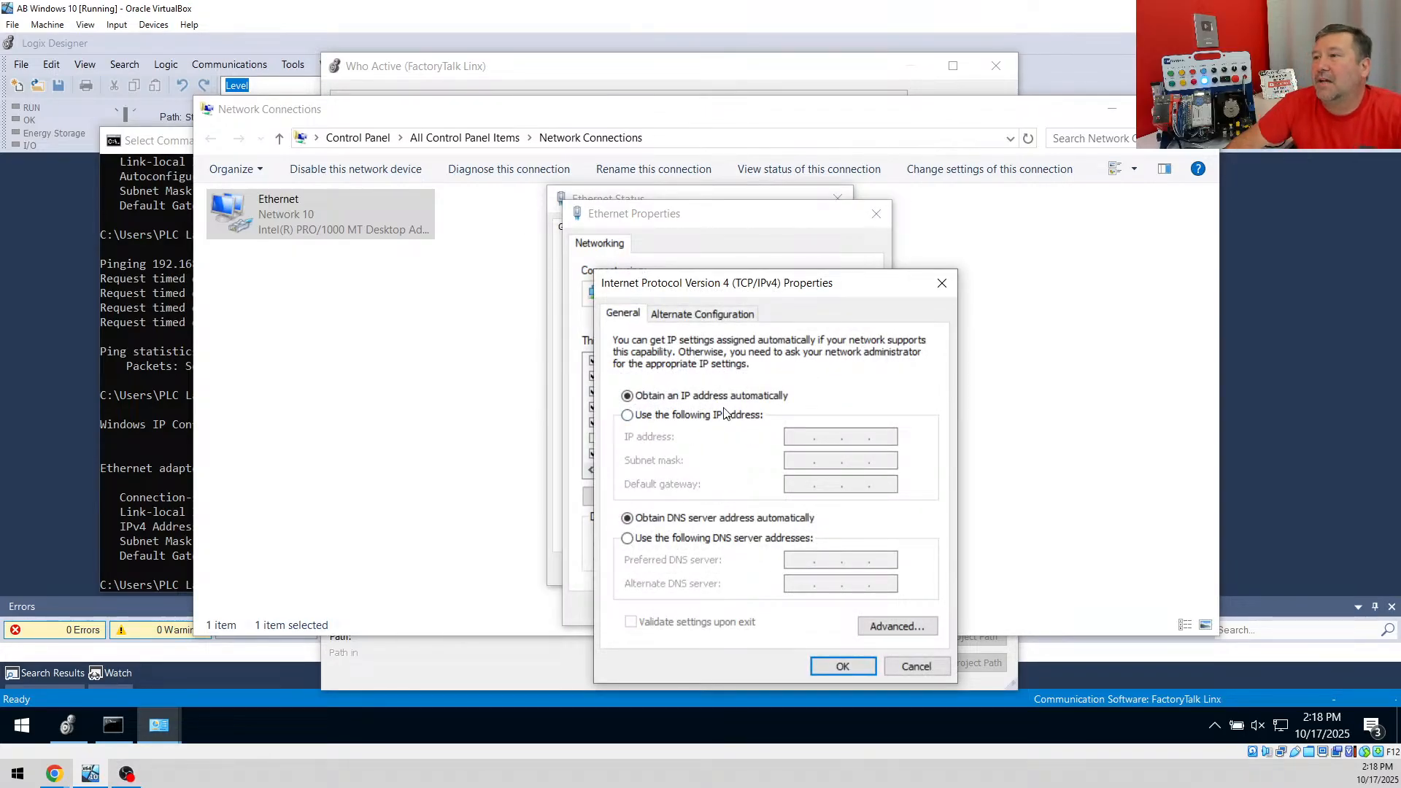
left_click(712, 419)
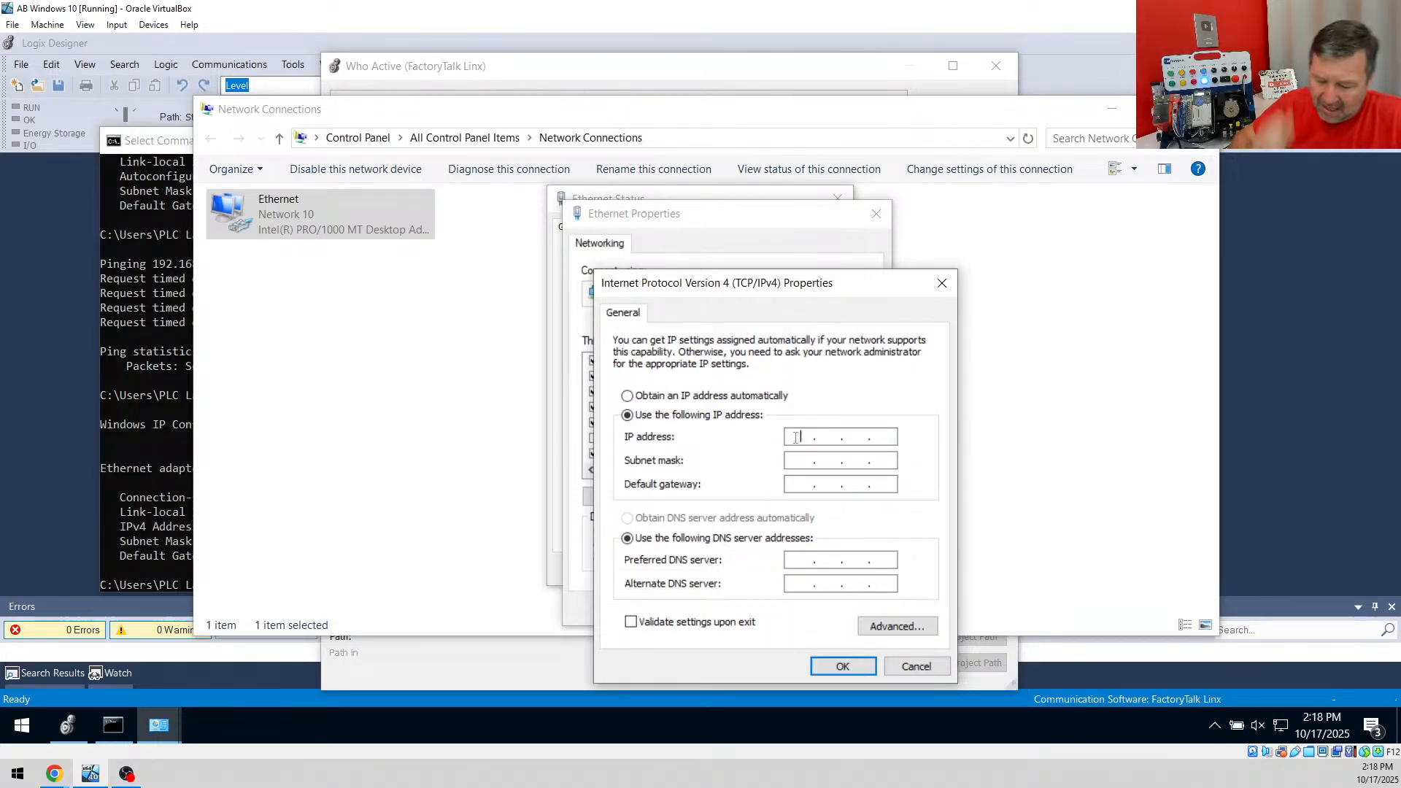
type("192 . ")
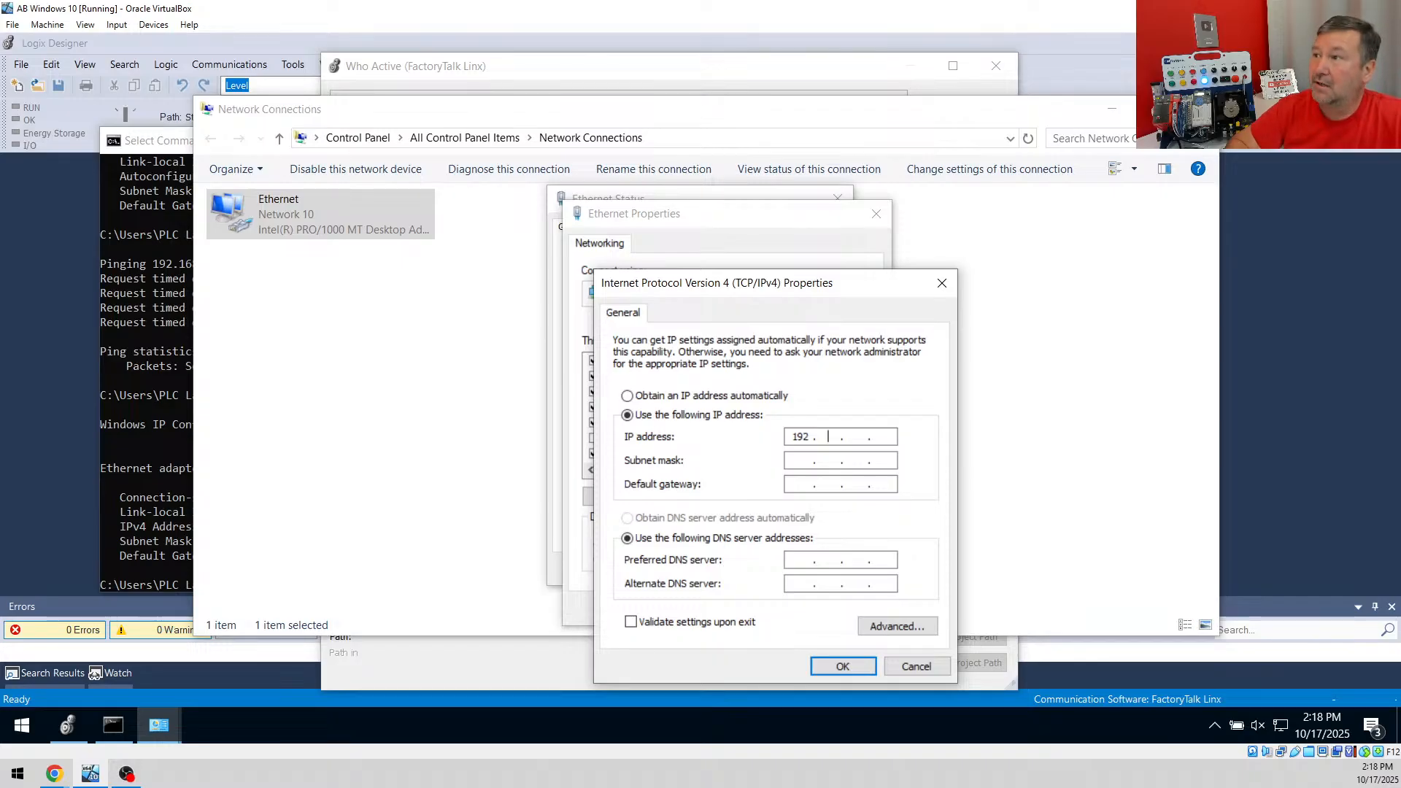
type("168")
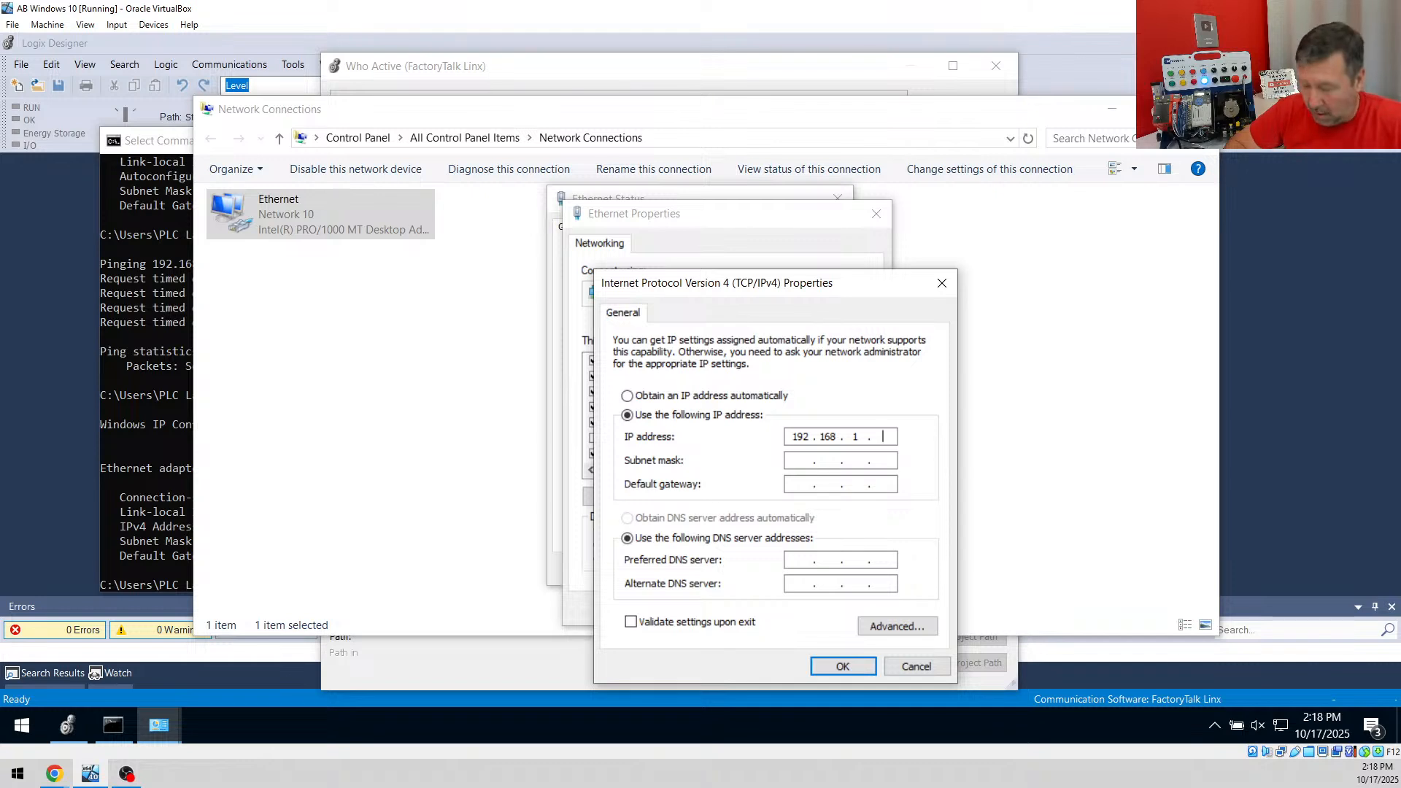
type("196")
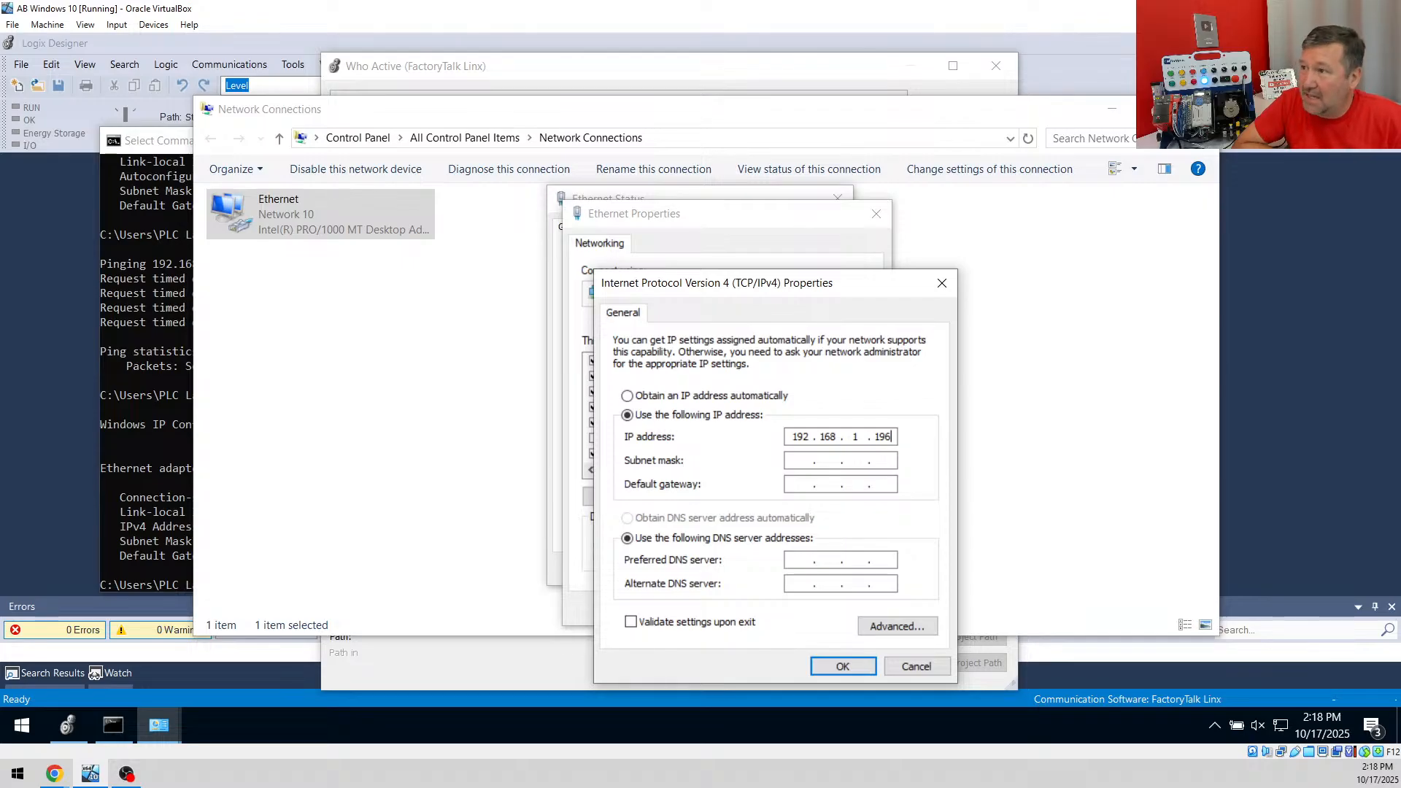
key("Tab")
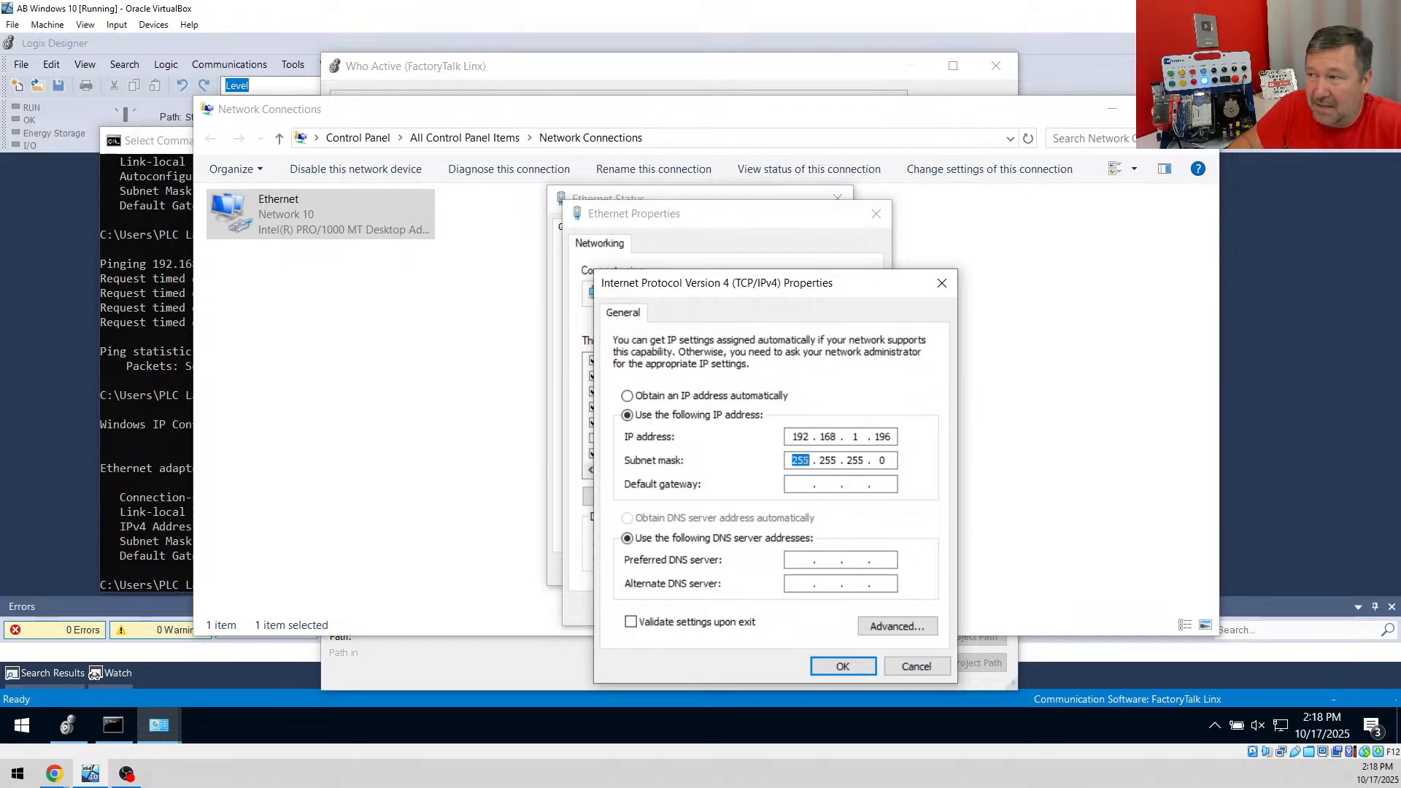
Check the static IP address against the subnet mask octet by octet and apply the Ethernet adapter's IPv4 settings
double_click(799, 436)
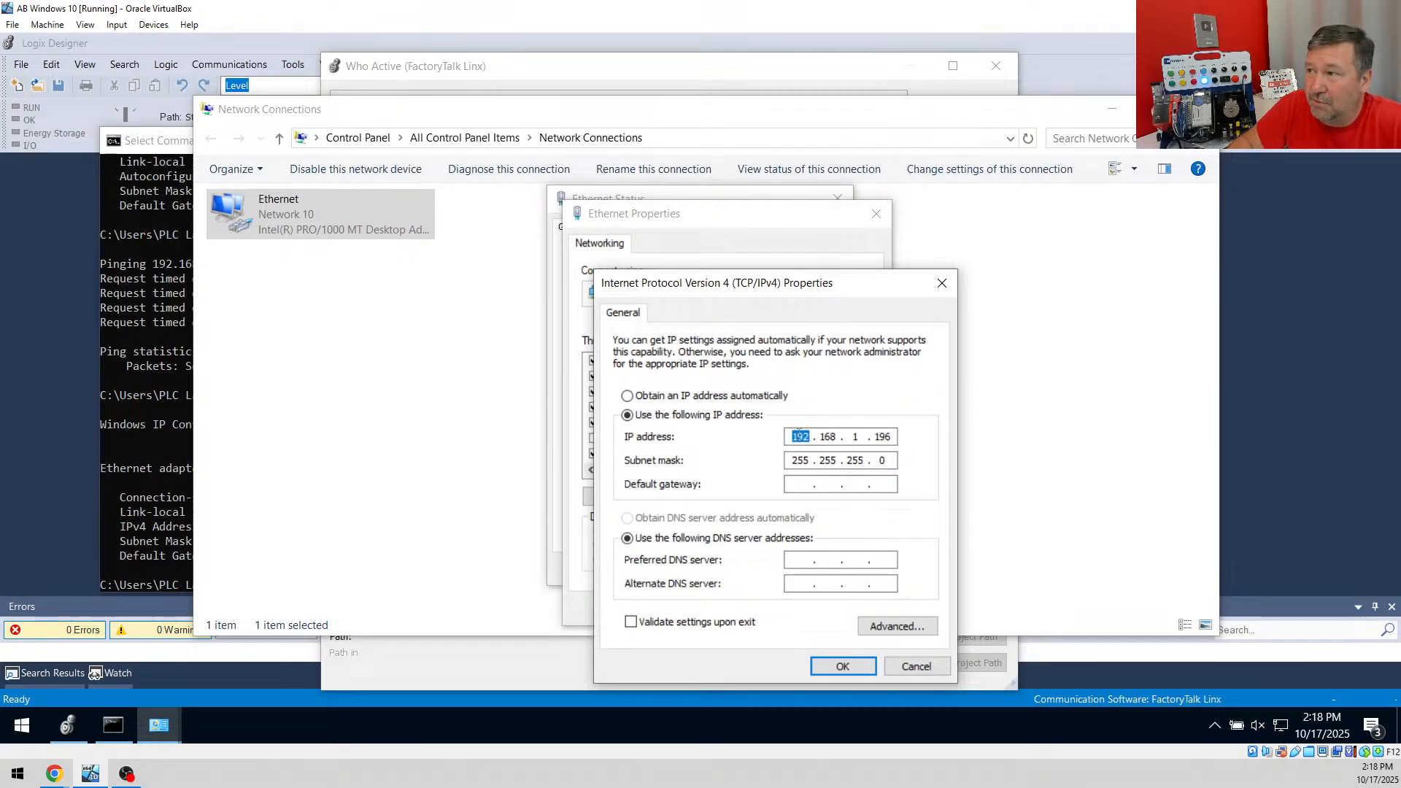
double_click(826, 461)
double_click(827, 436)
double_click(857, 461)
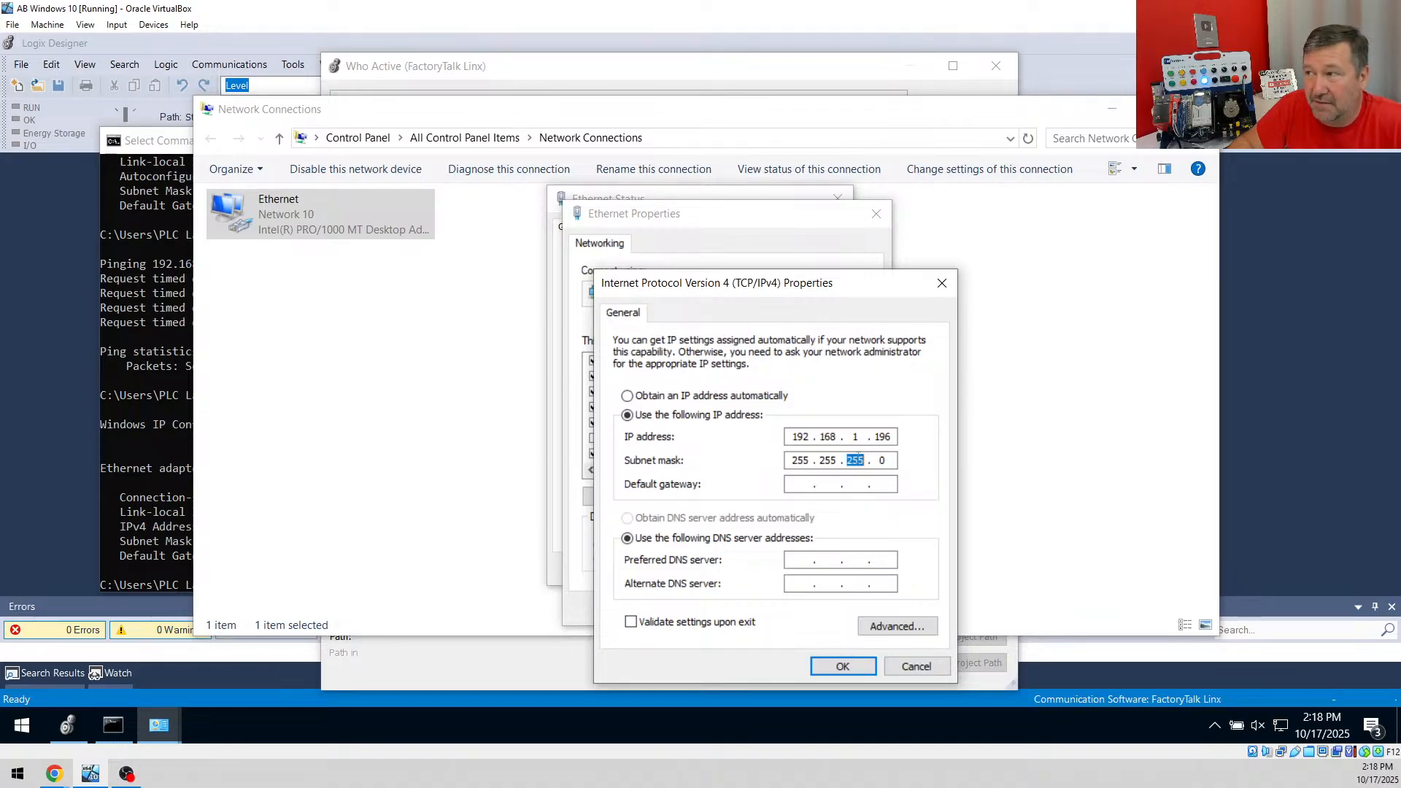
double_click(855, 437)
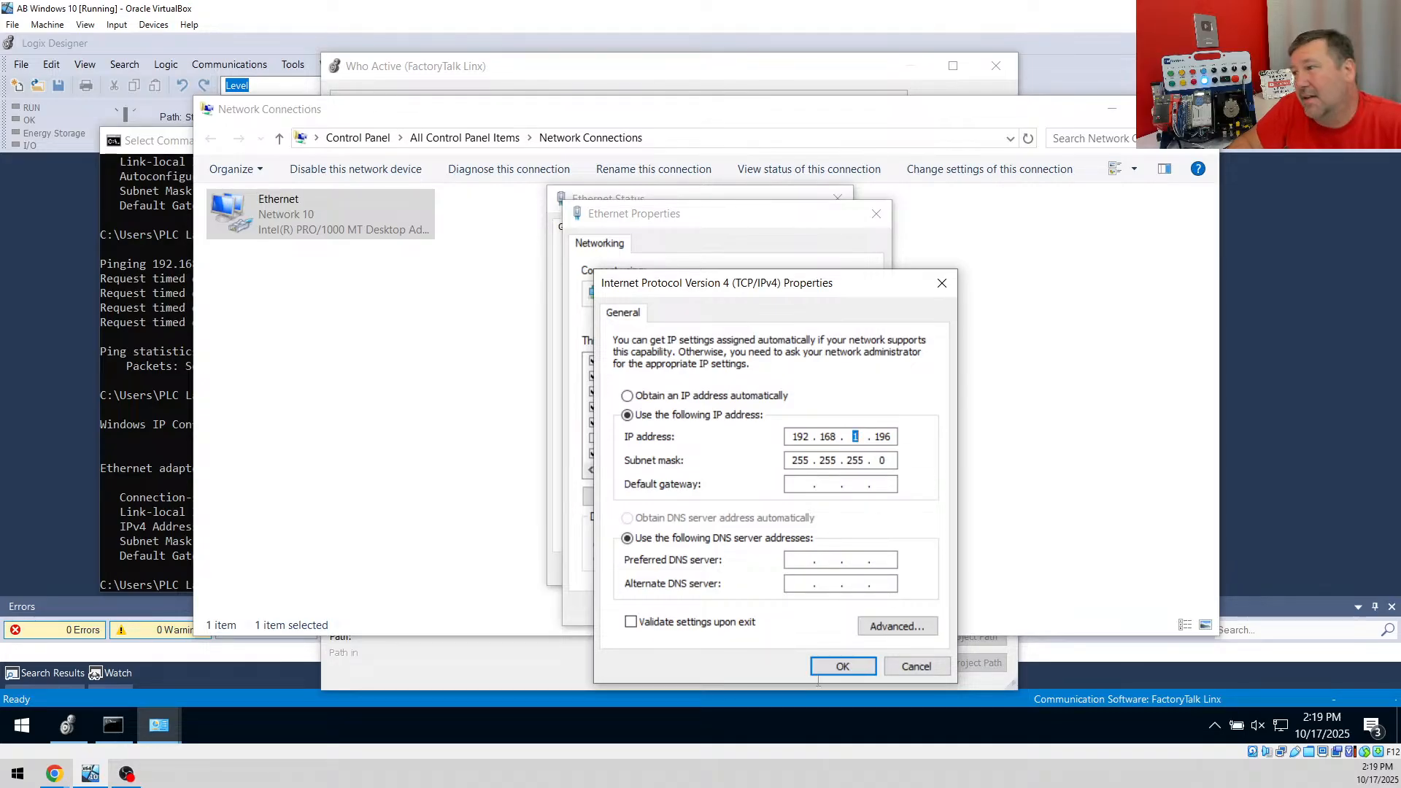
left_click(842, 664)
left_click(781, 611)
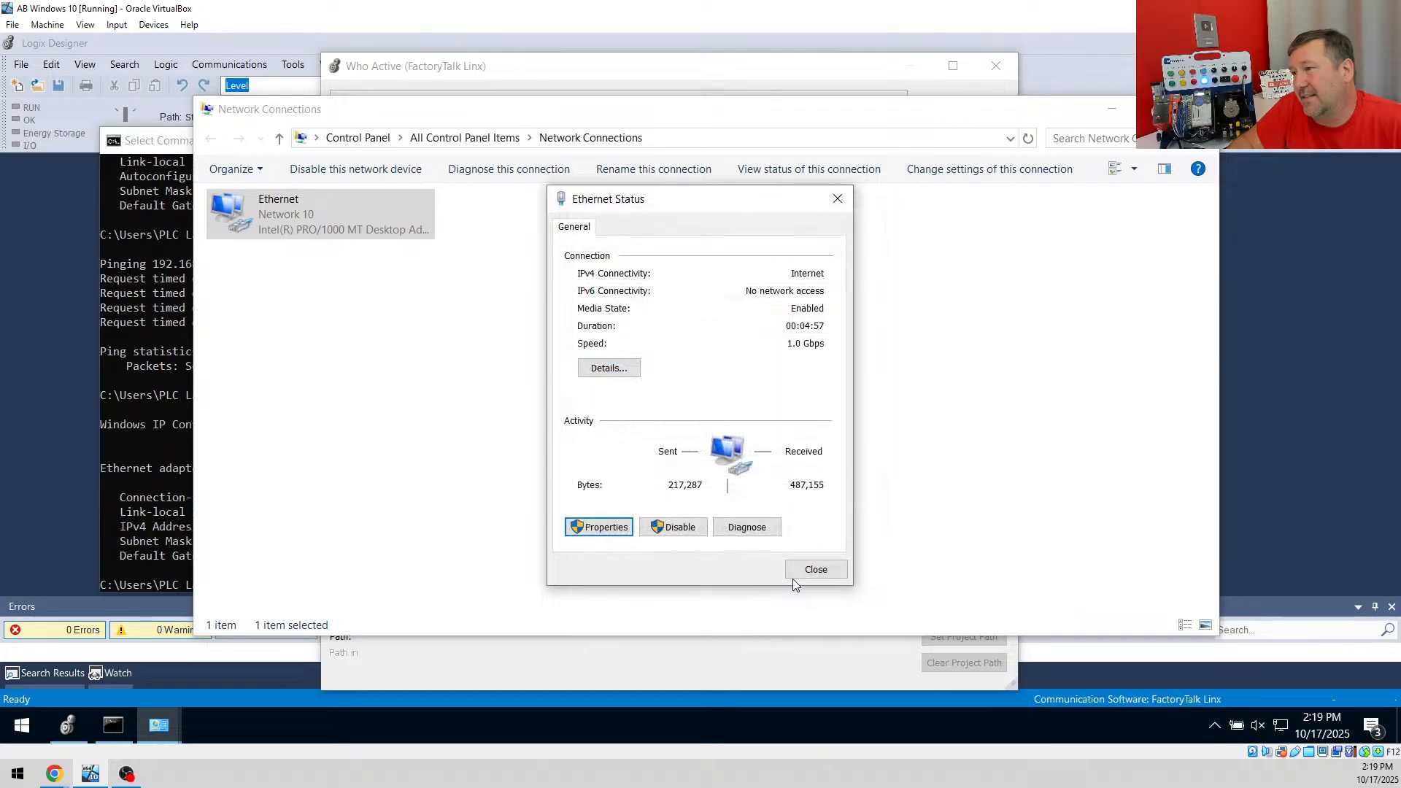
left_click(806, 572)
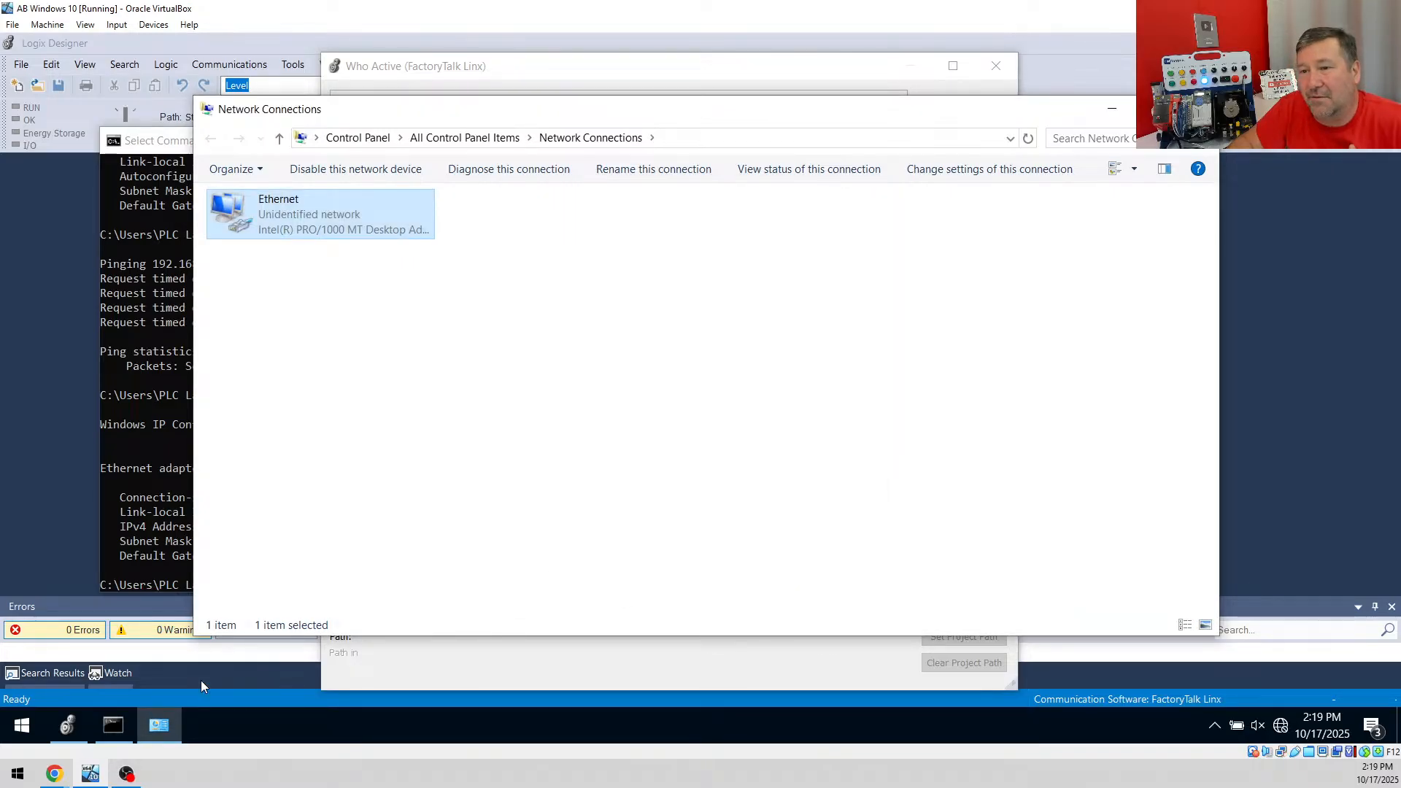
Return to the Command Prompt and ping 192.168.20.10 with the static address in place
left_click(109, 711)
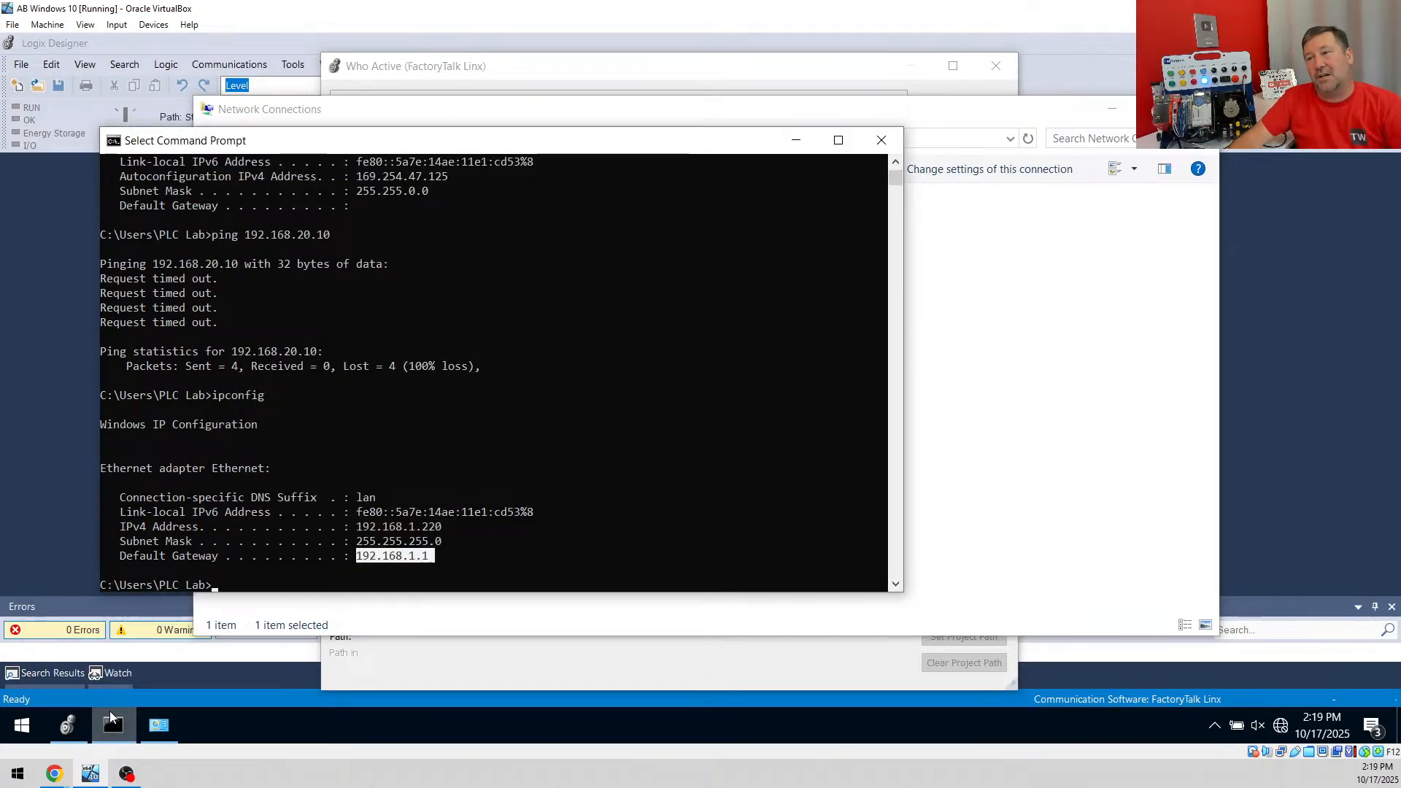
left_click(188, 569)
key("Up")
key("Up")
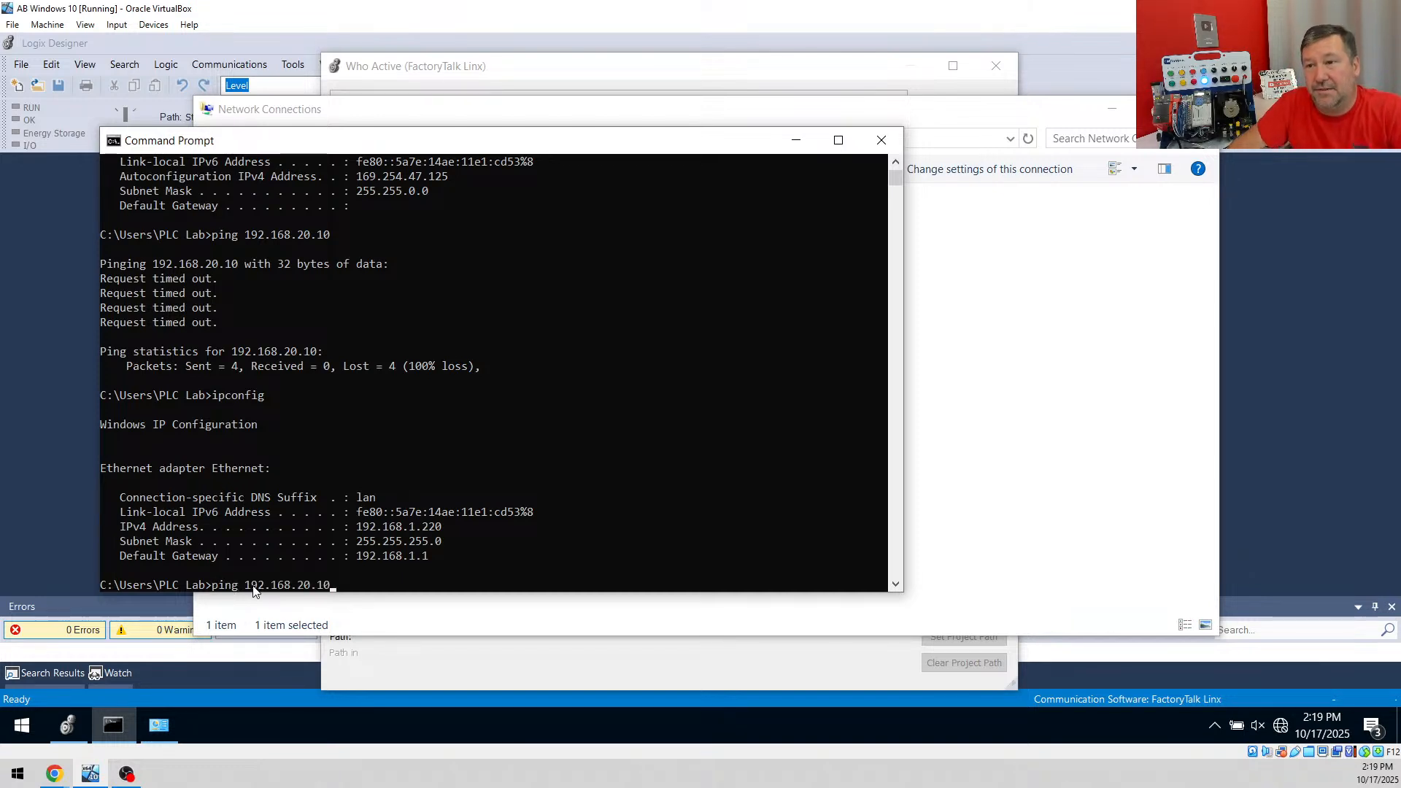
key("Return")
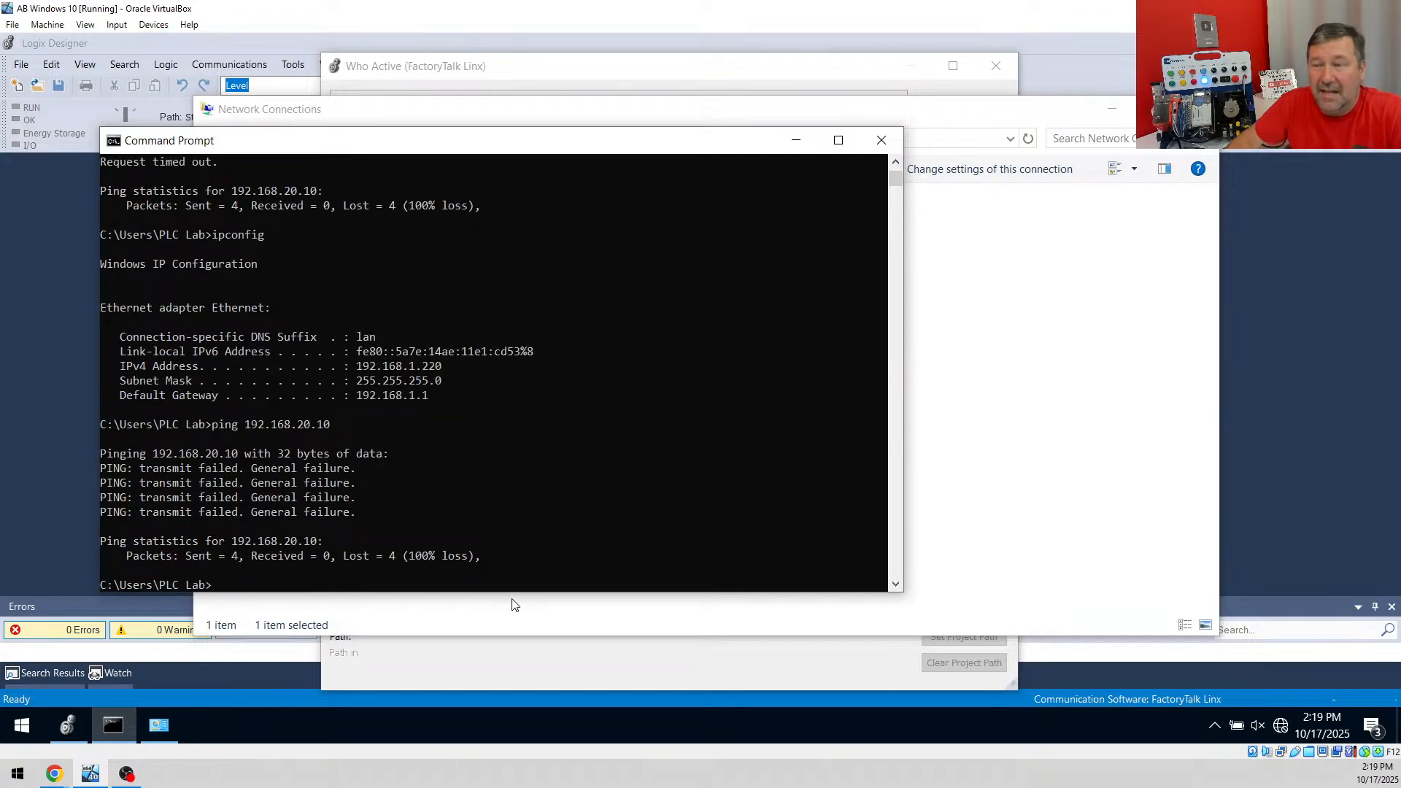
Run ipconfig again and compare the first three octets of the pinged address with those of the adapter's IPv4 address
key("Up")
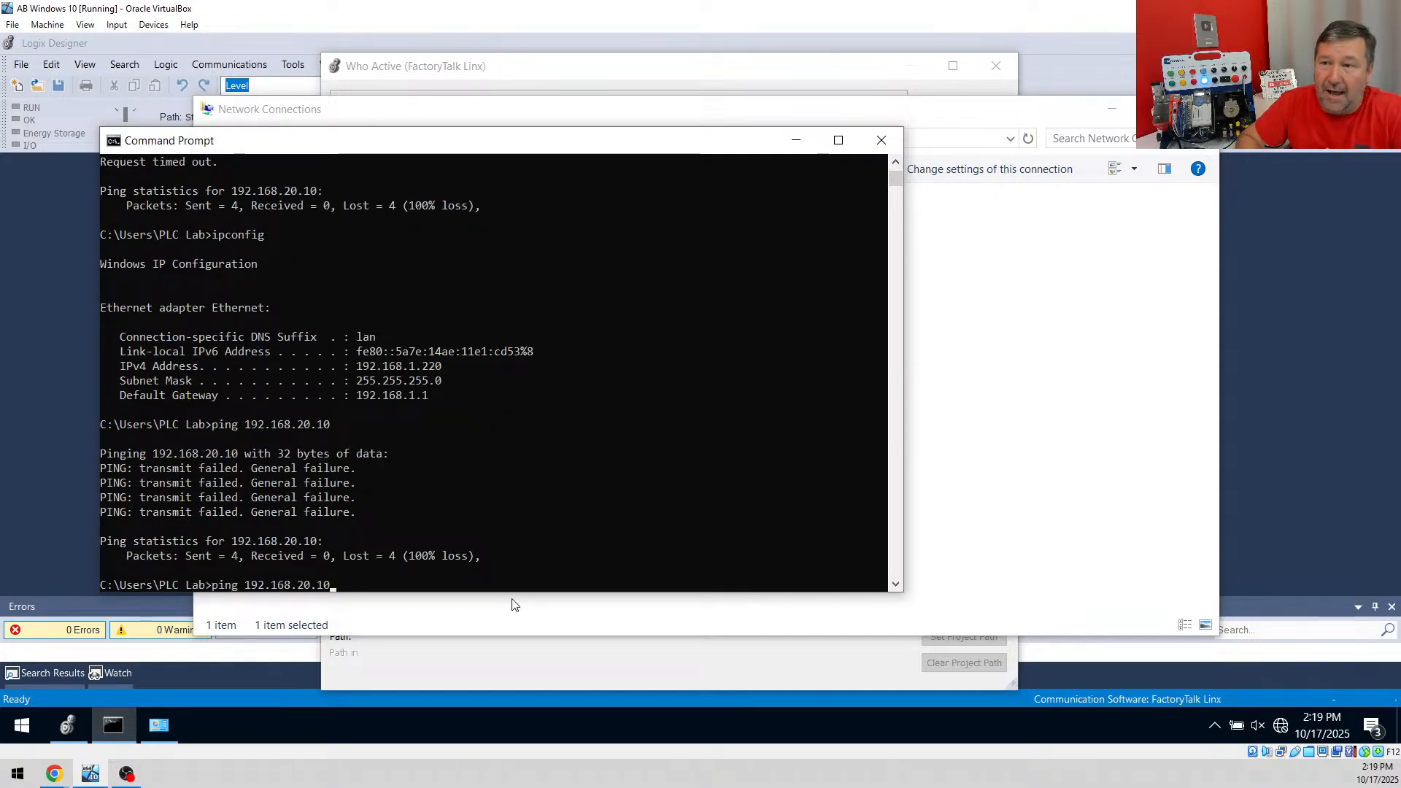
key("Up")
key("Return")
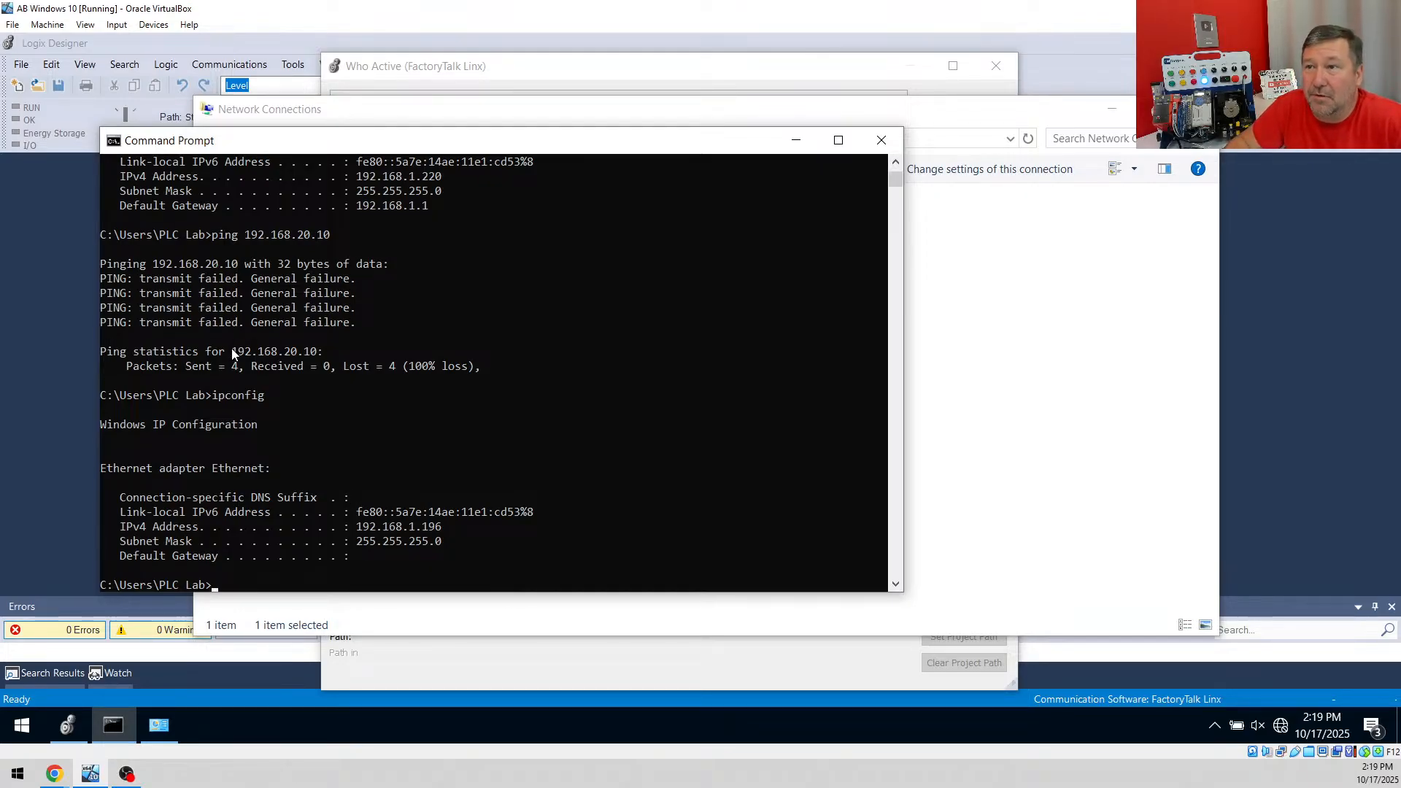
left_click_drag(233, 355, 292, 359)
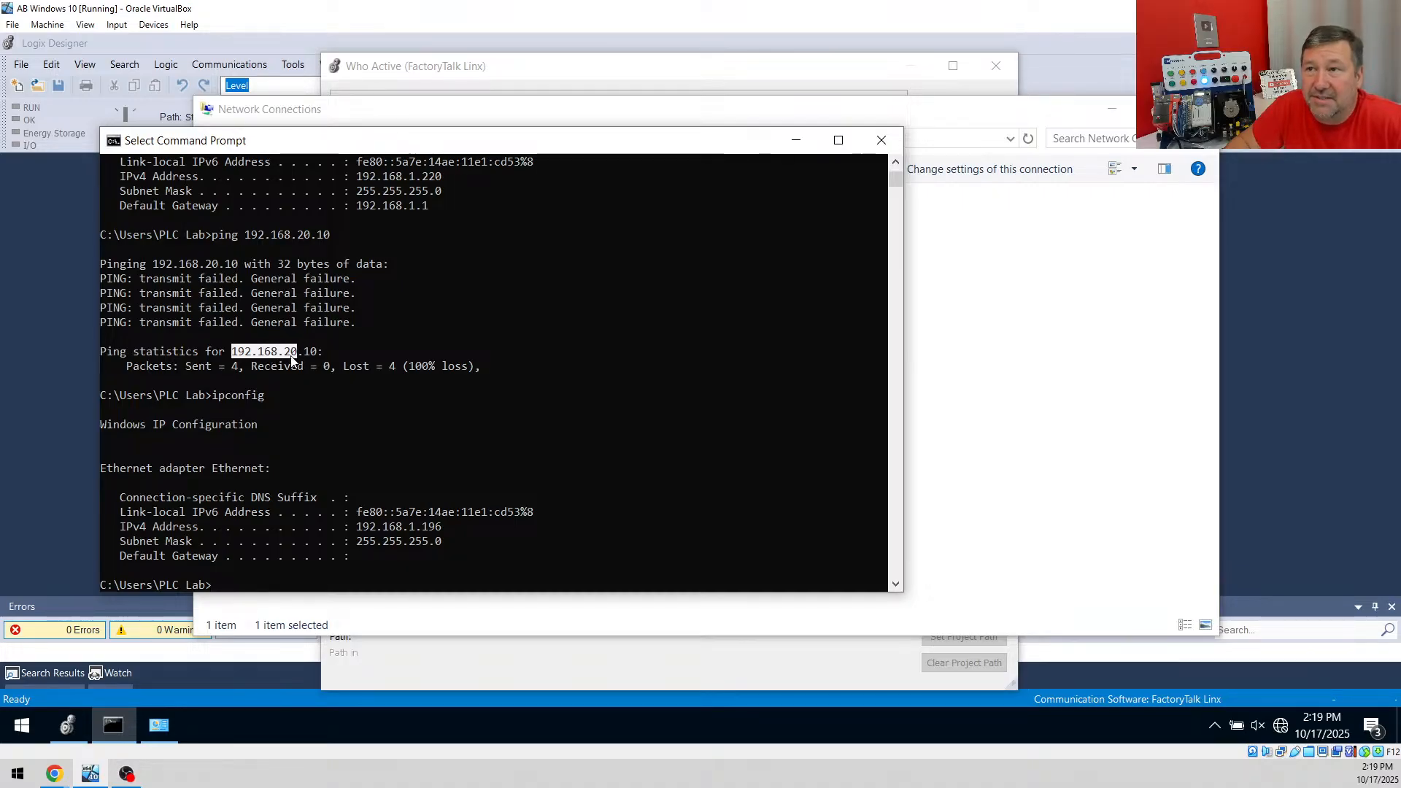
left_click_drag(358, 528, 411, 528)
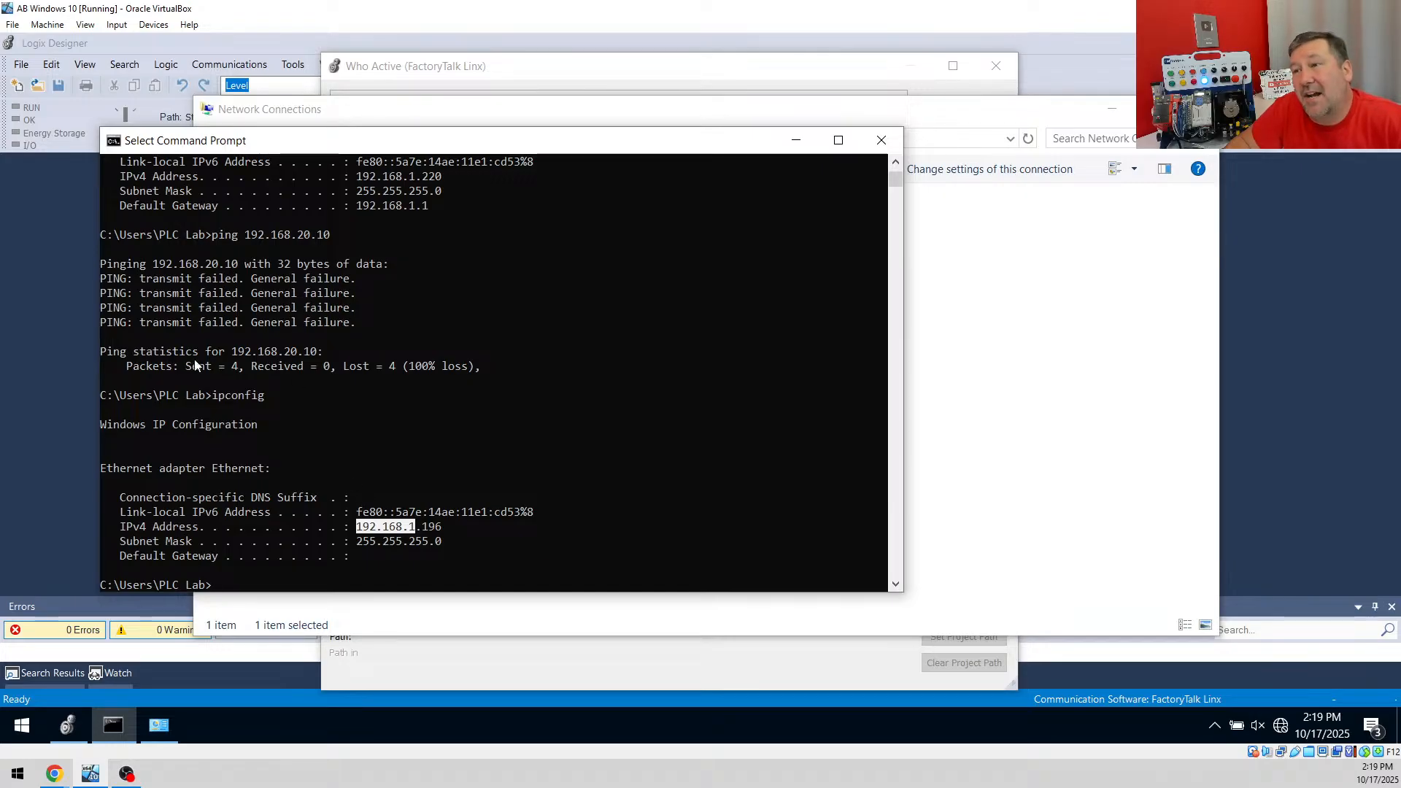
Browse the Ethernet, AB_ETH-1 driver in the FactoryTalk Linx Who Active window for reachable devices
left_click(495, 664)
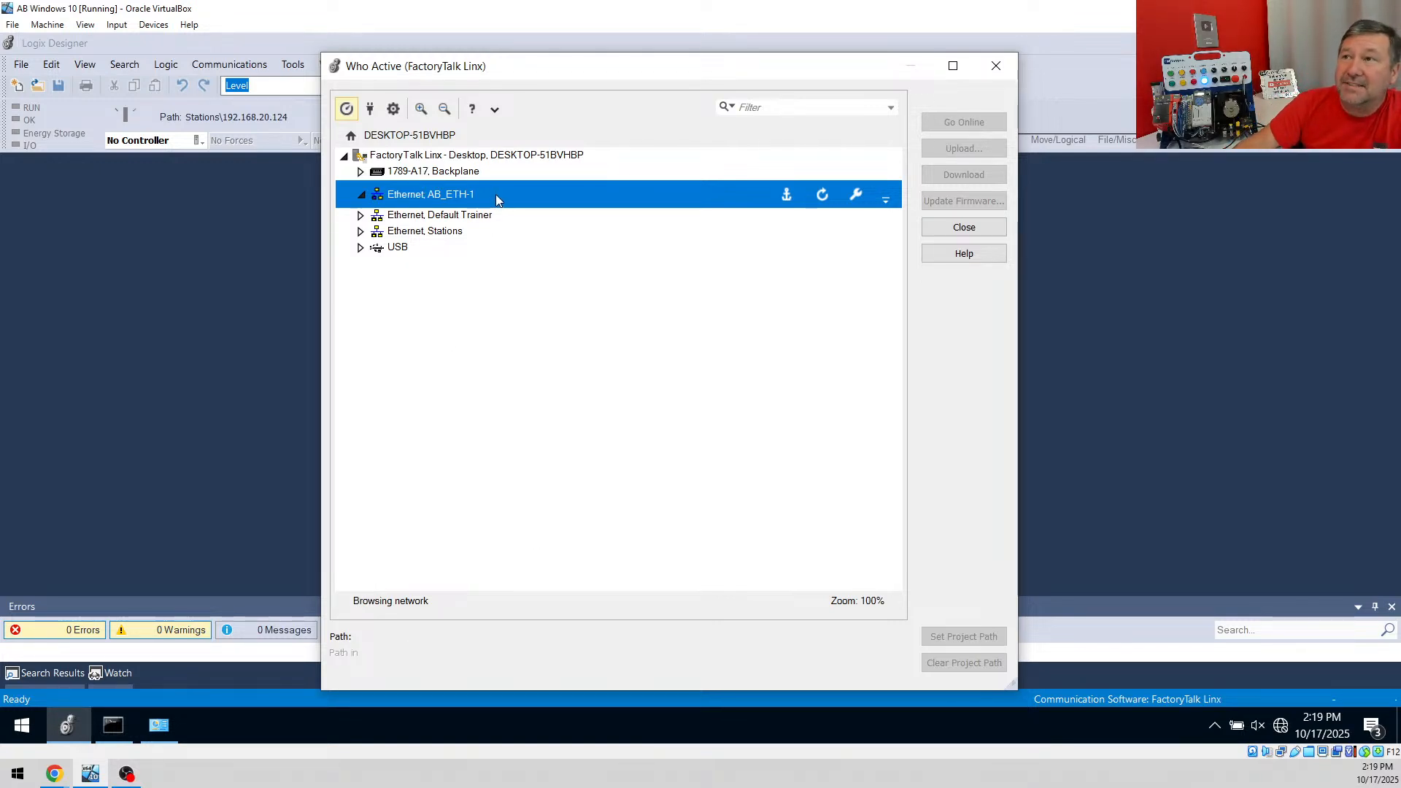
left_click(502, 157)
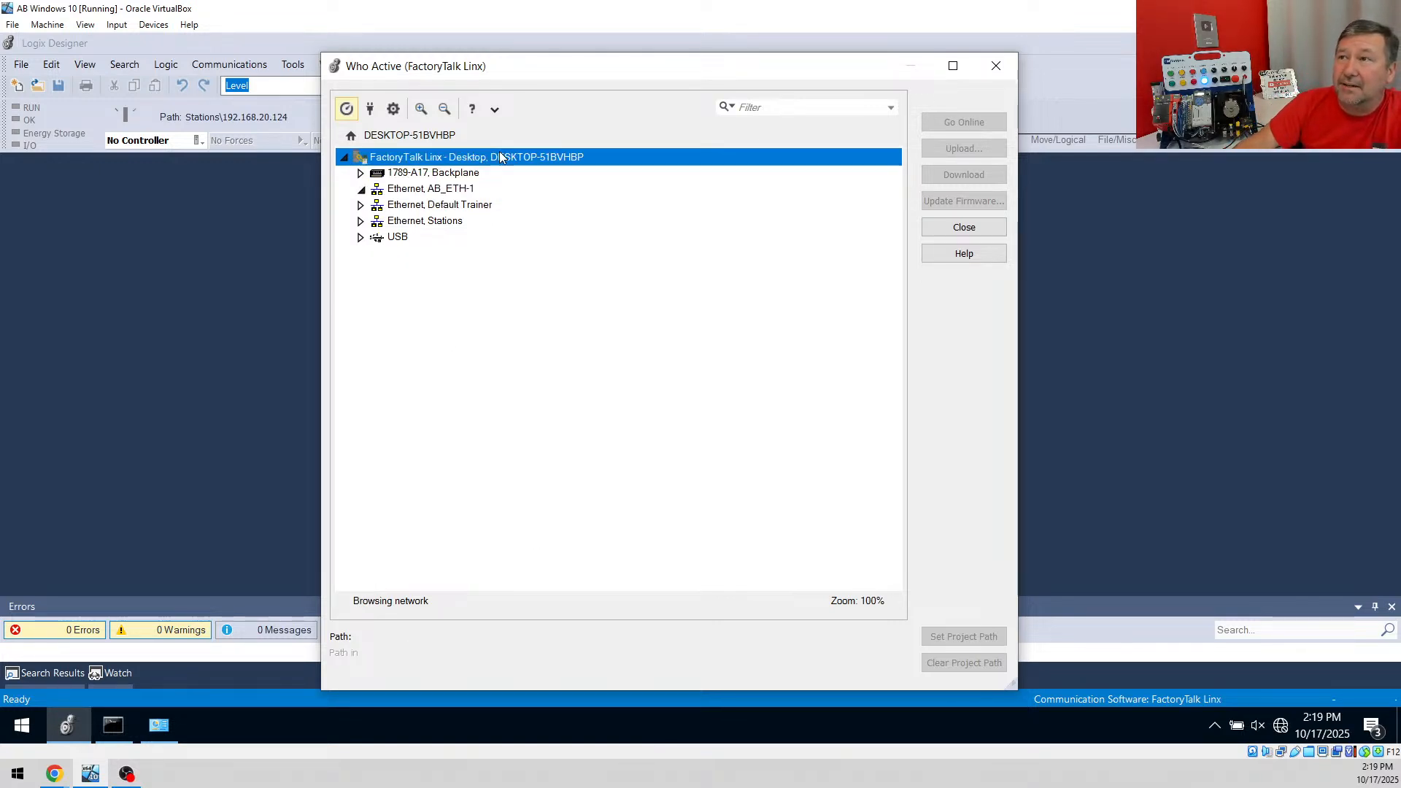
left_click(436, 191)
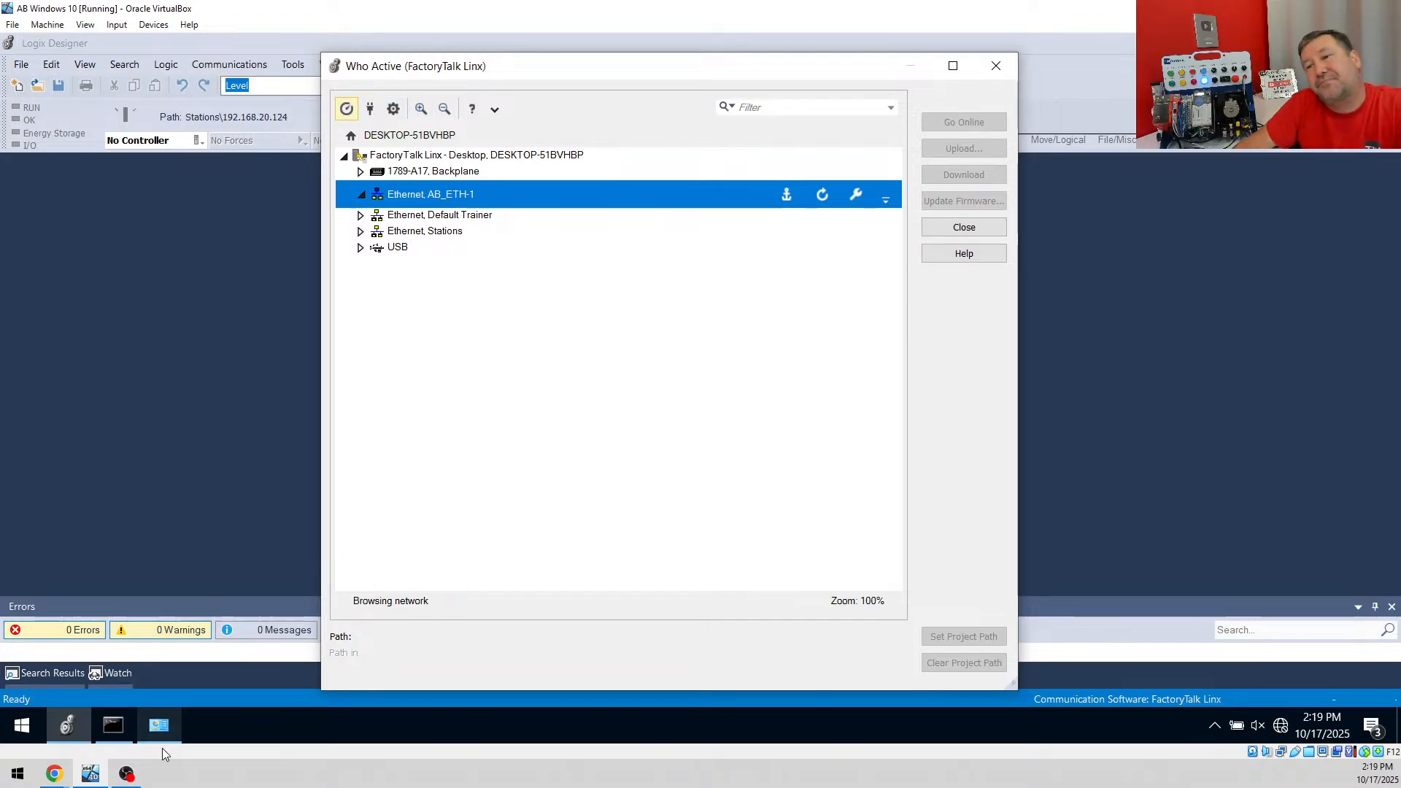
Change the Ethernet adapter's static IPv4 address to 192.168.20.196 in Network Connections and apply the settings
mouse_move(161, 745)
left_click(129, 722)
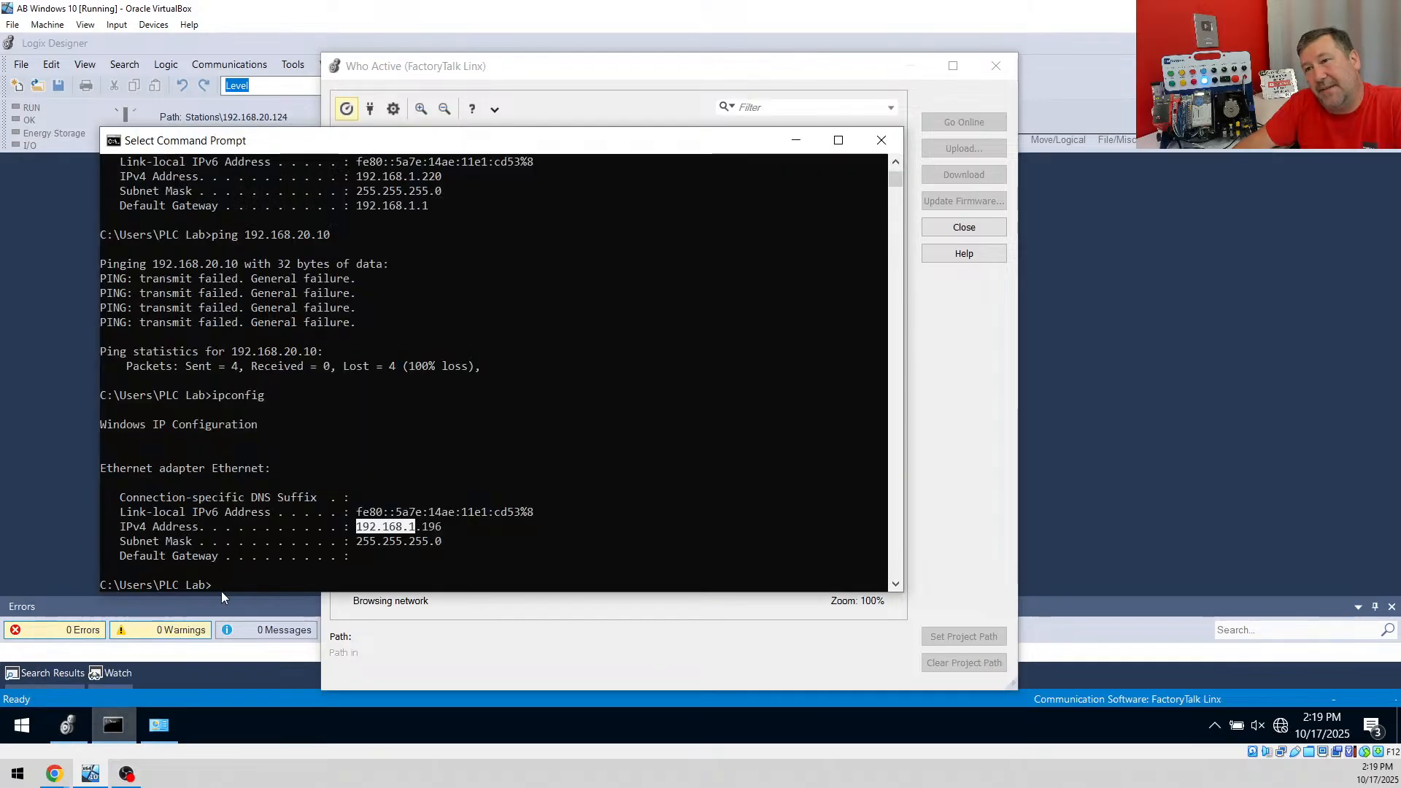
left_click(160, 727)
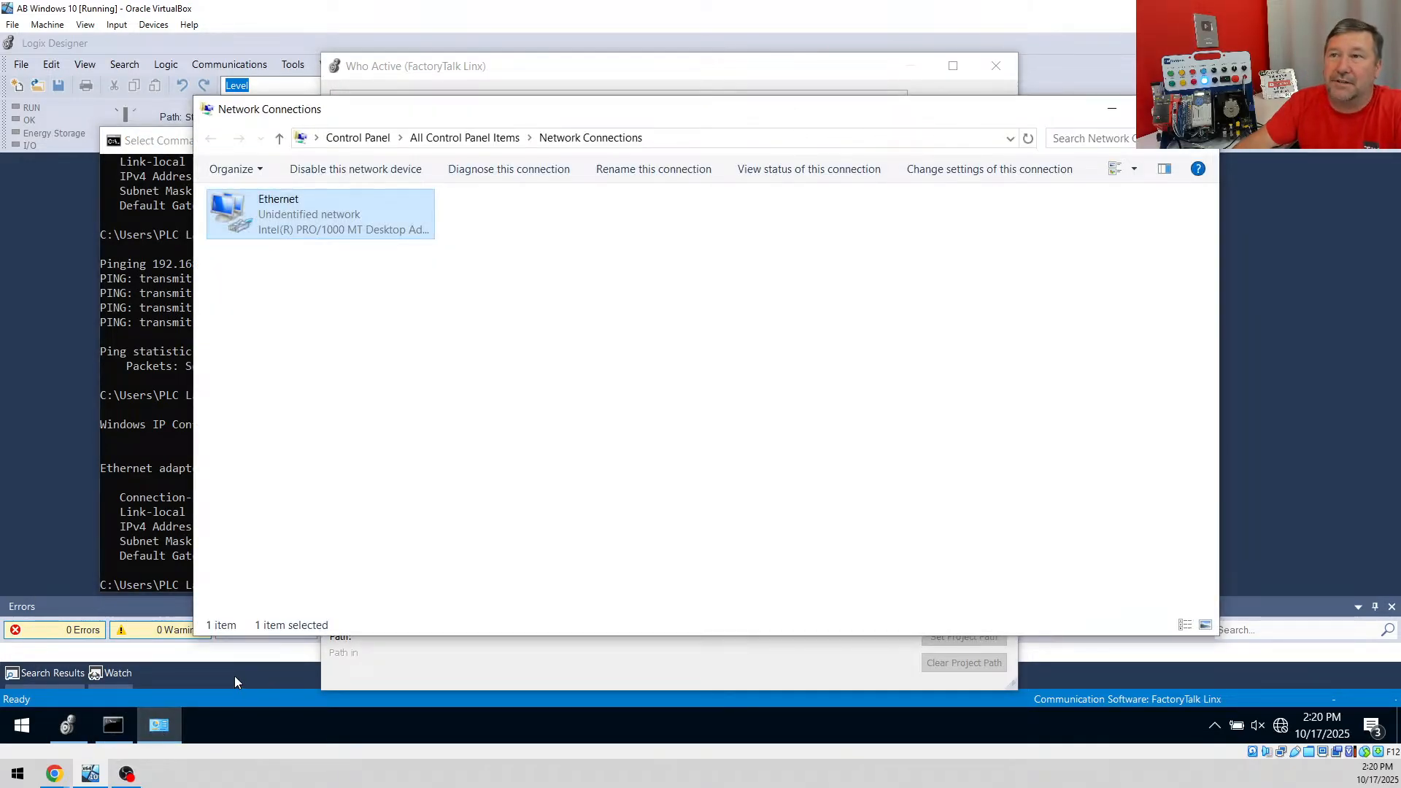
double_click(307, 204)
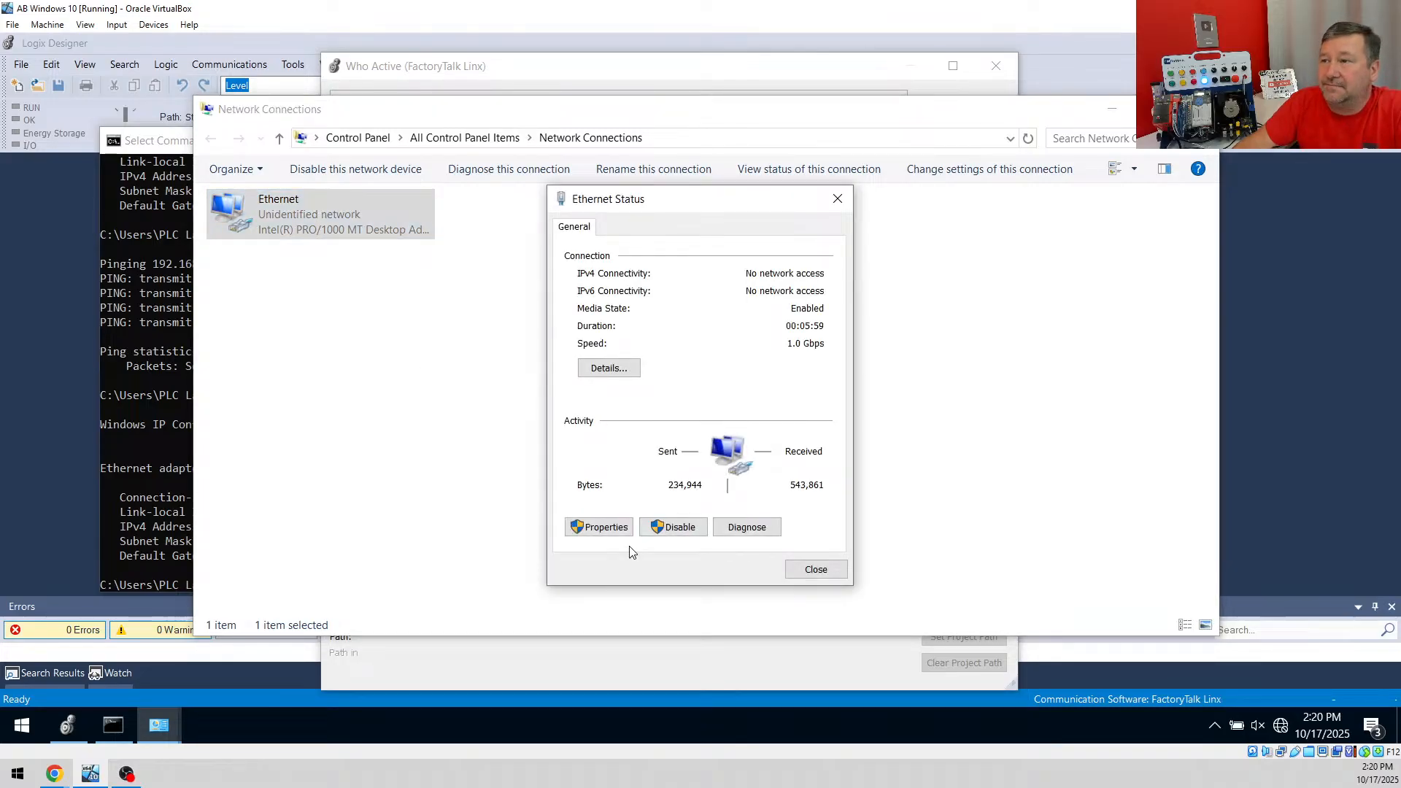
left_click(598, 527)
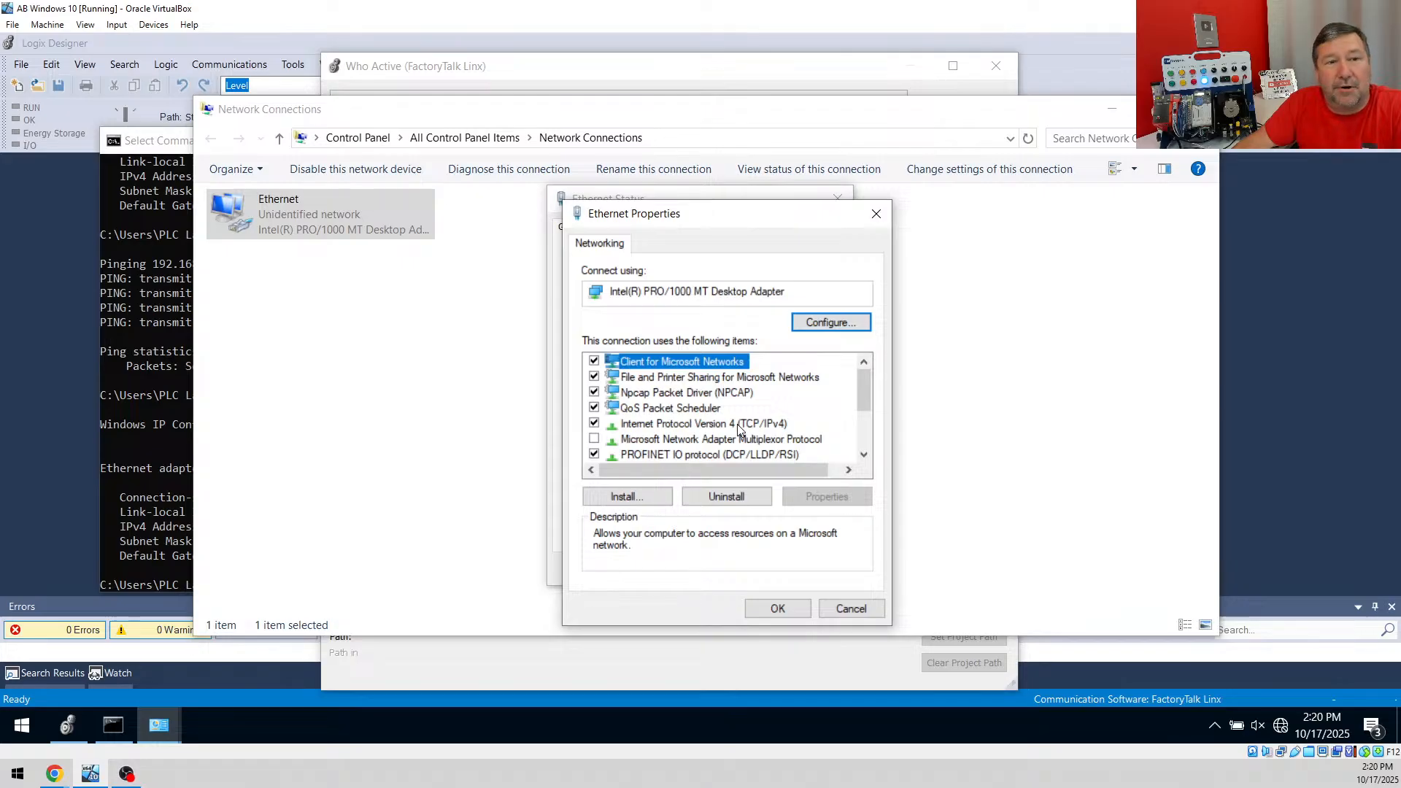
left_click(737, 425)
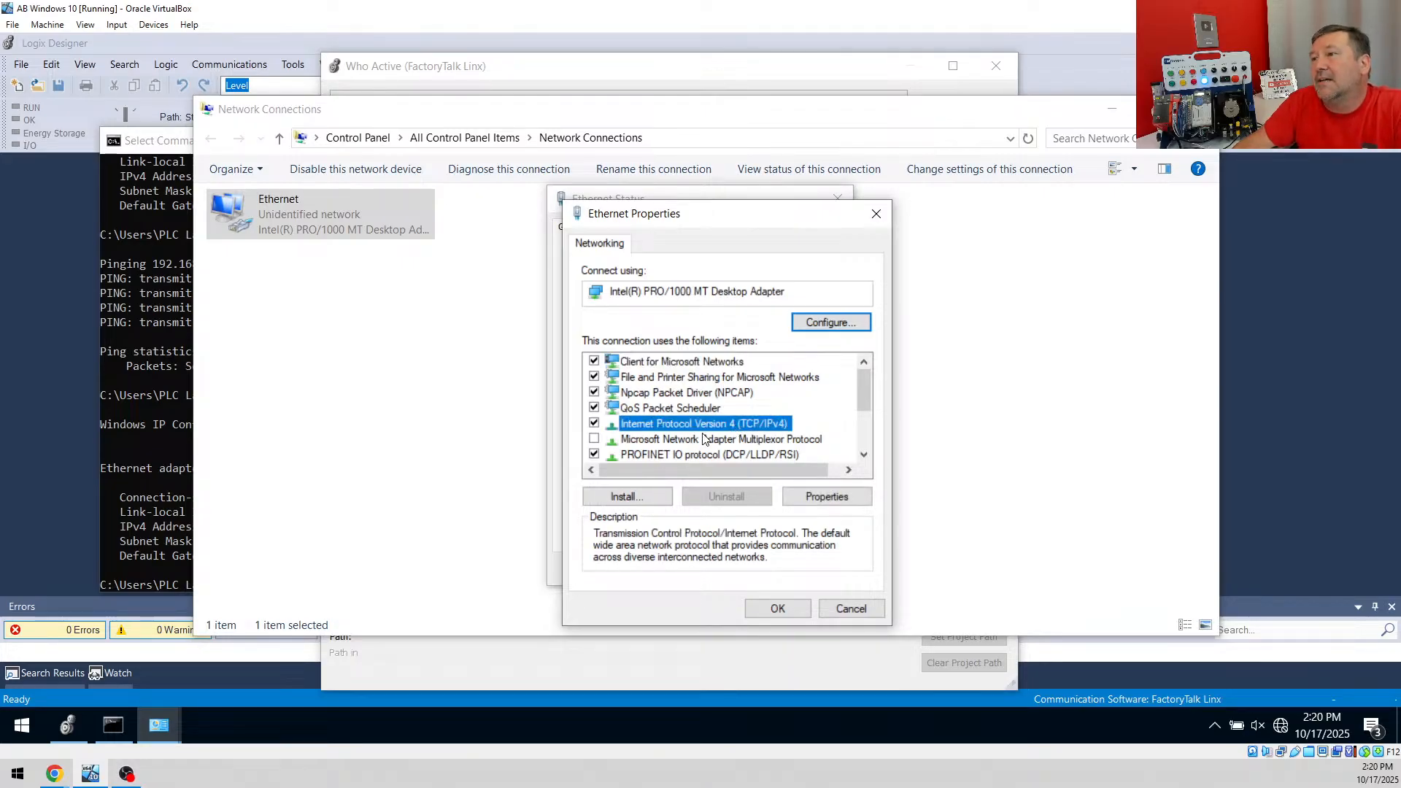
double_click(703, 426)
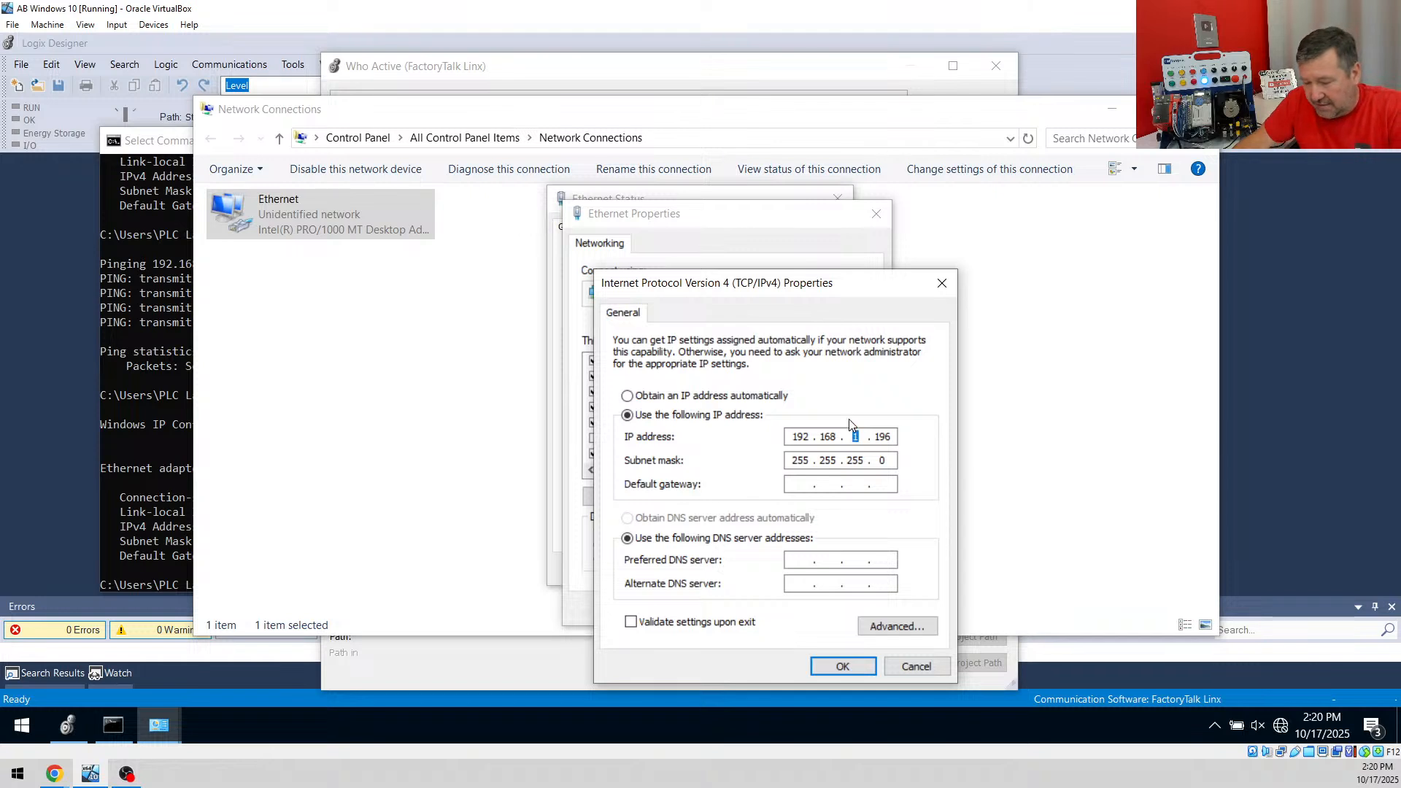
type("20")
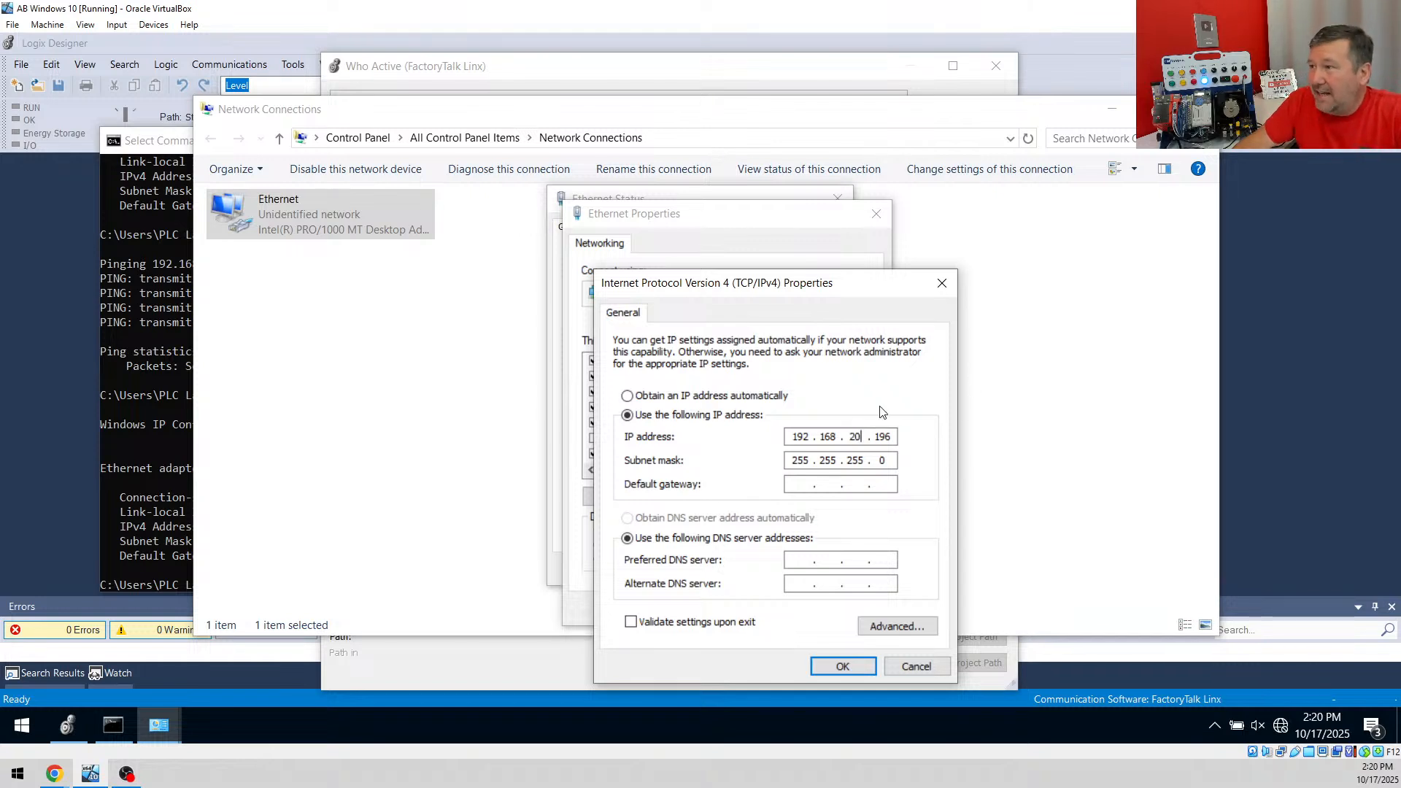
double_click(885, 434)
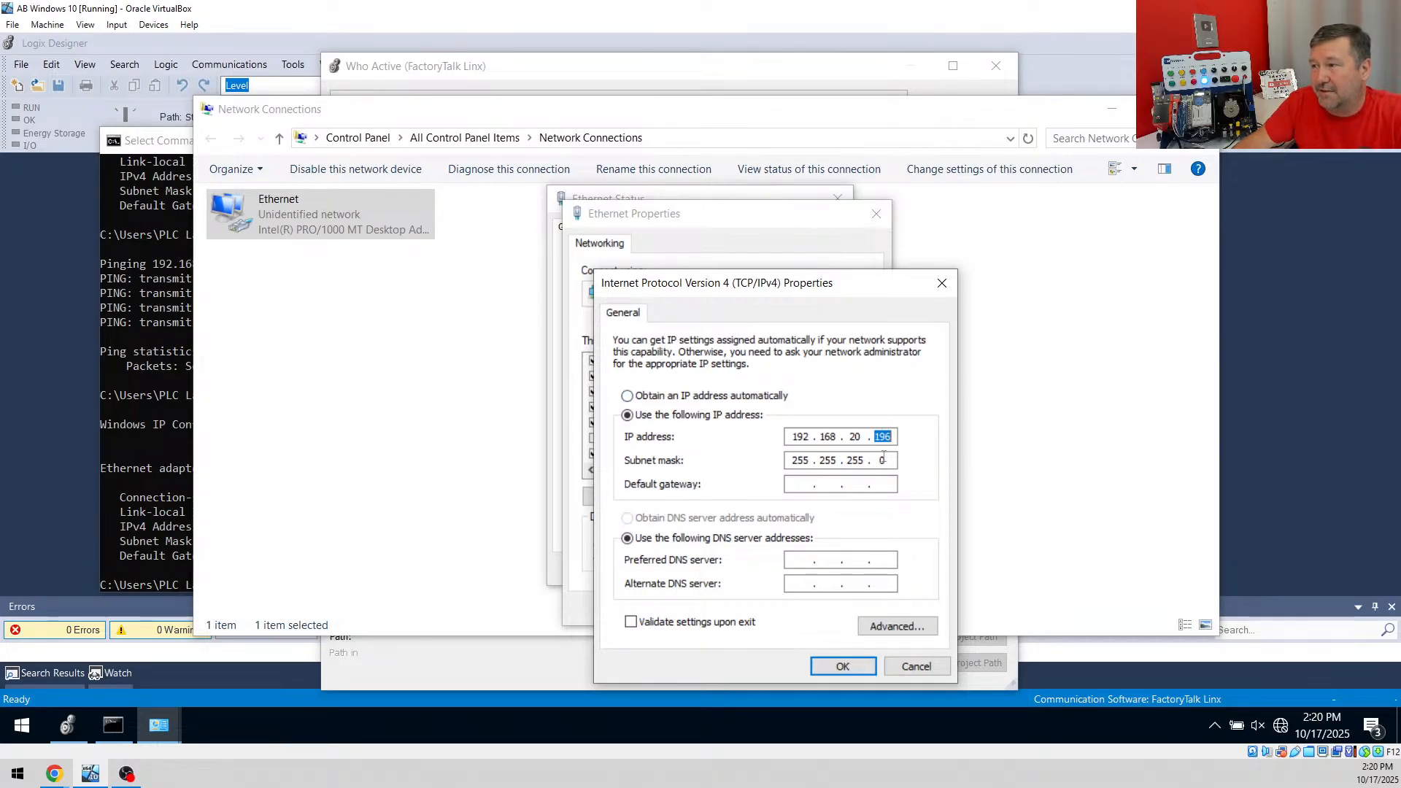
left_click(870, 669)
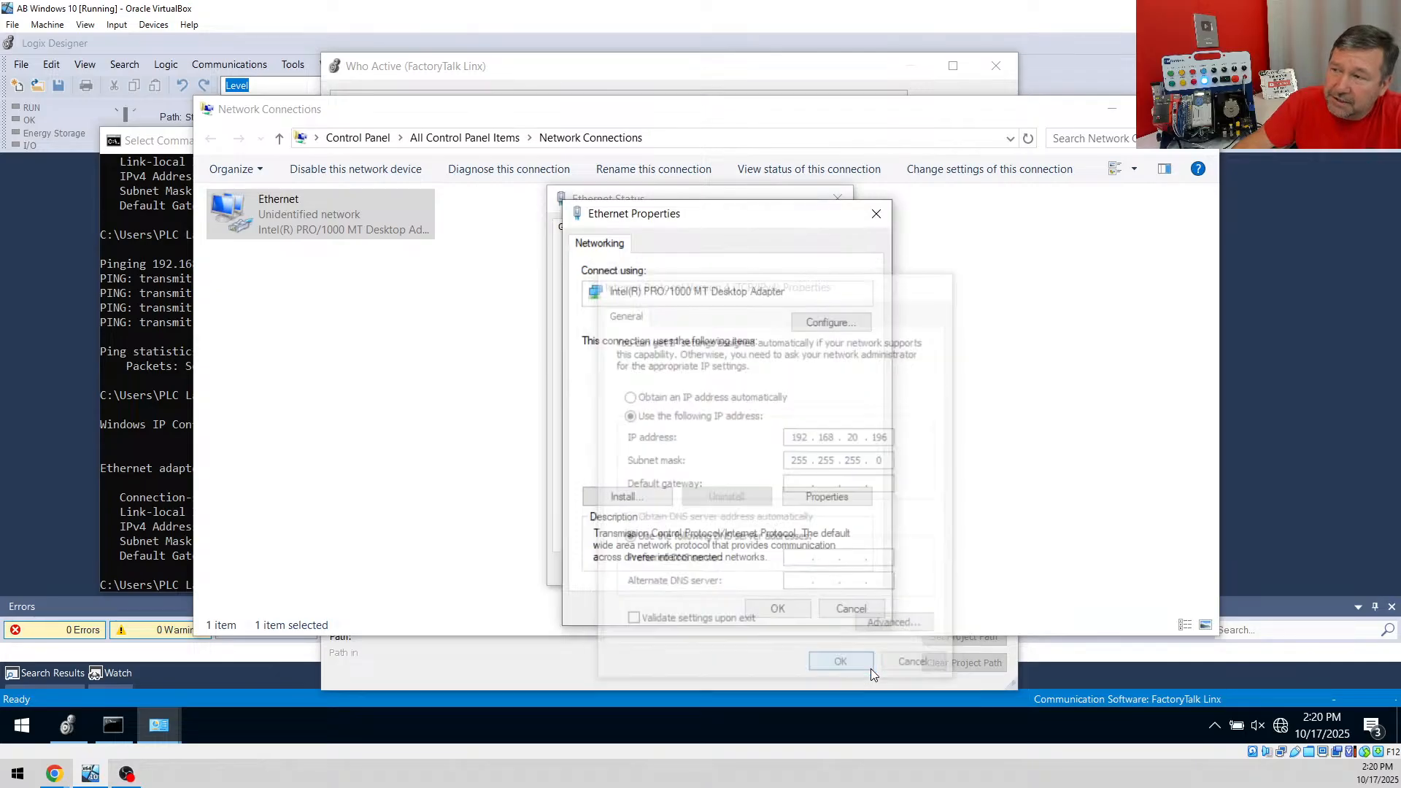
left_click(800, 610)
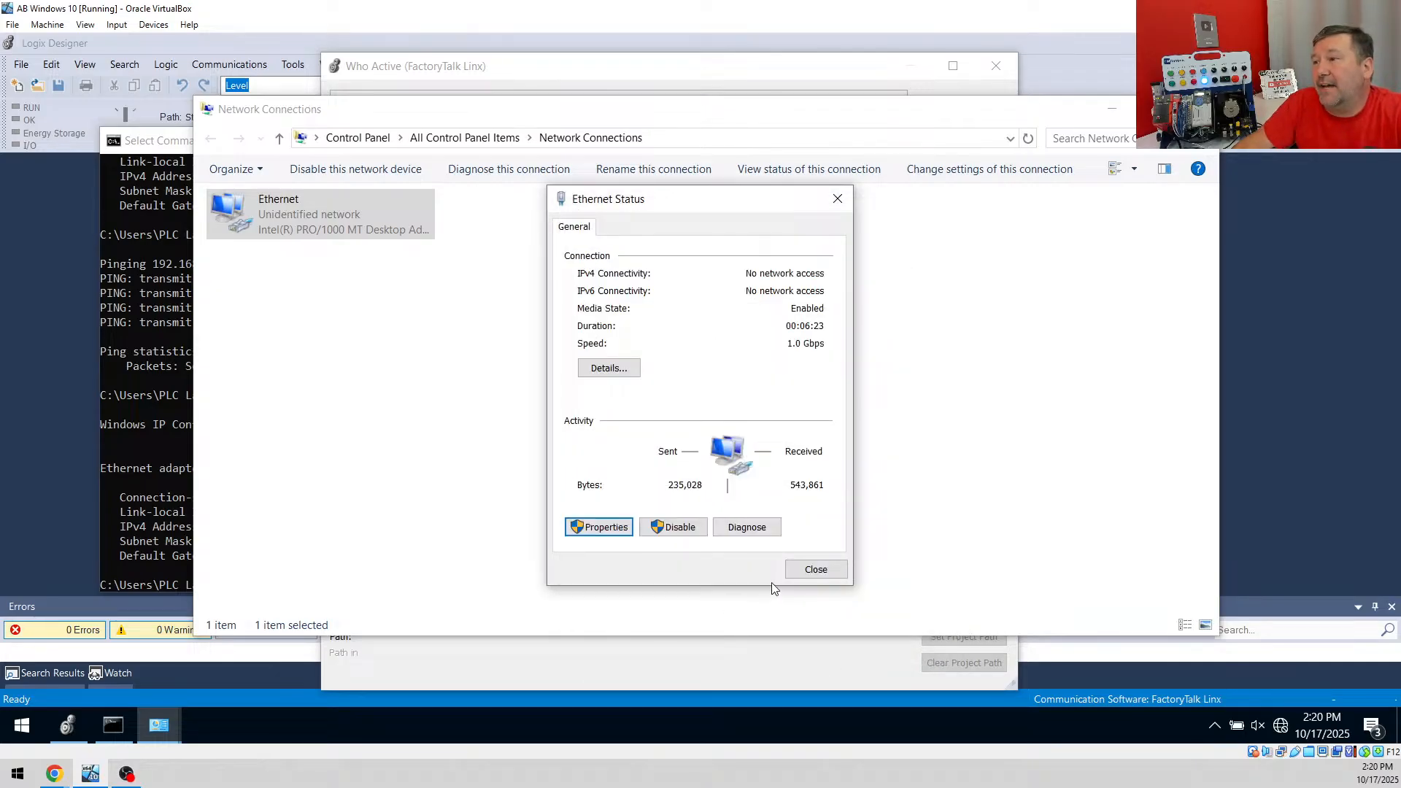
left_click(809, 572)
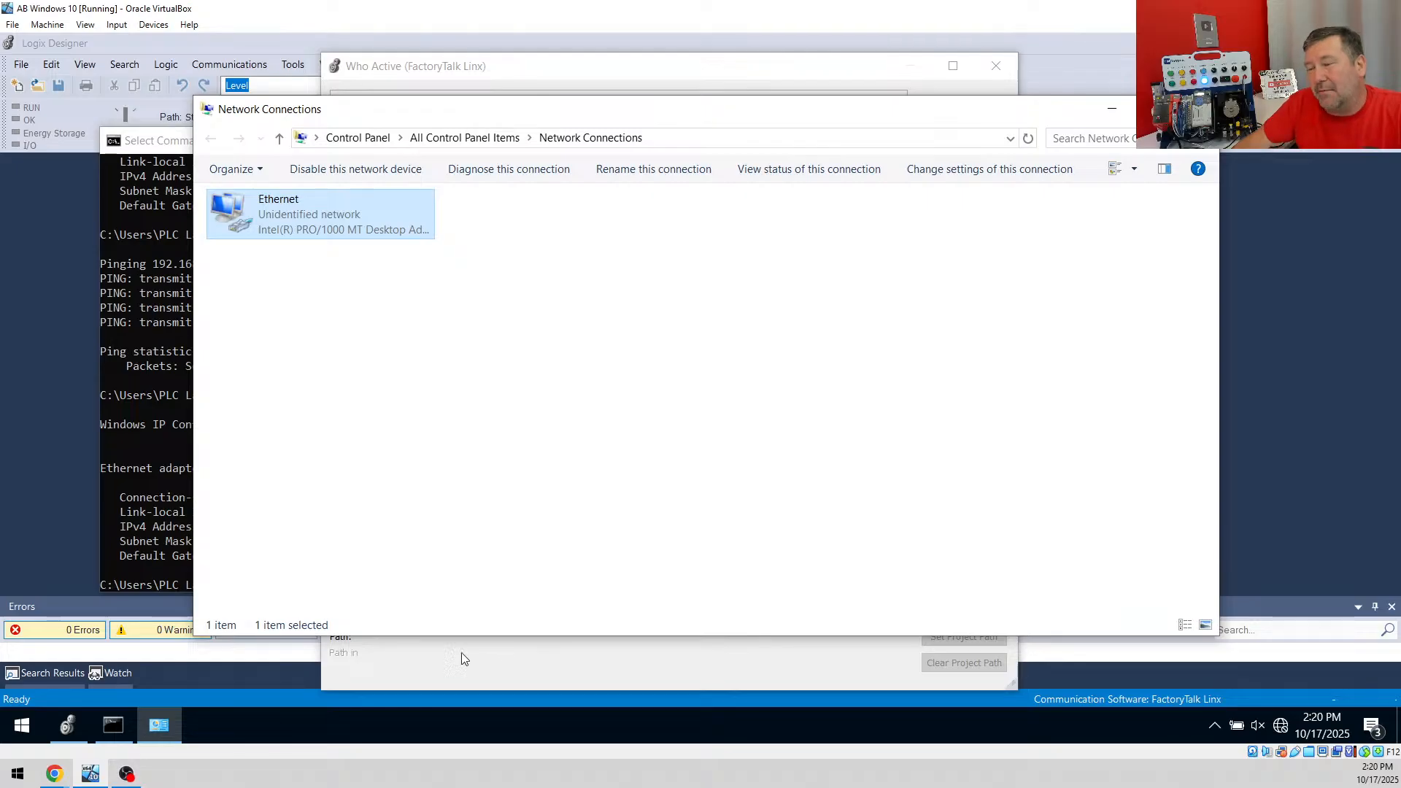
Return to the Command Prompt and ping 192.168.20.10 from the adapter's new address
left_click(152, 498)
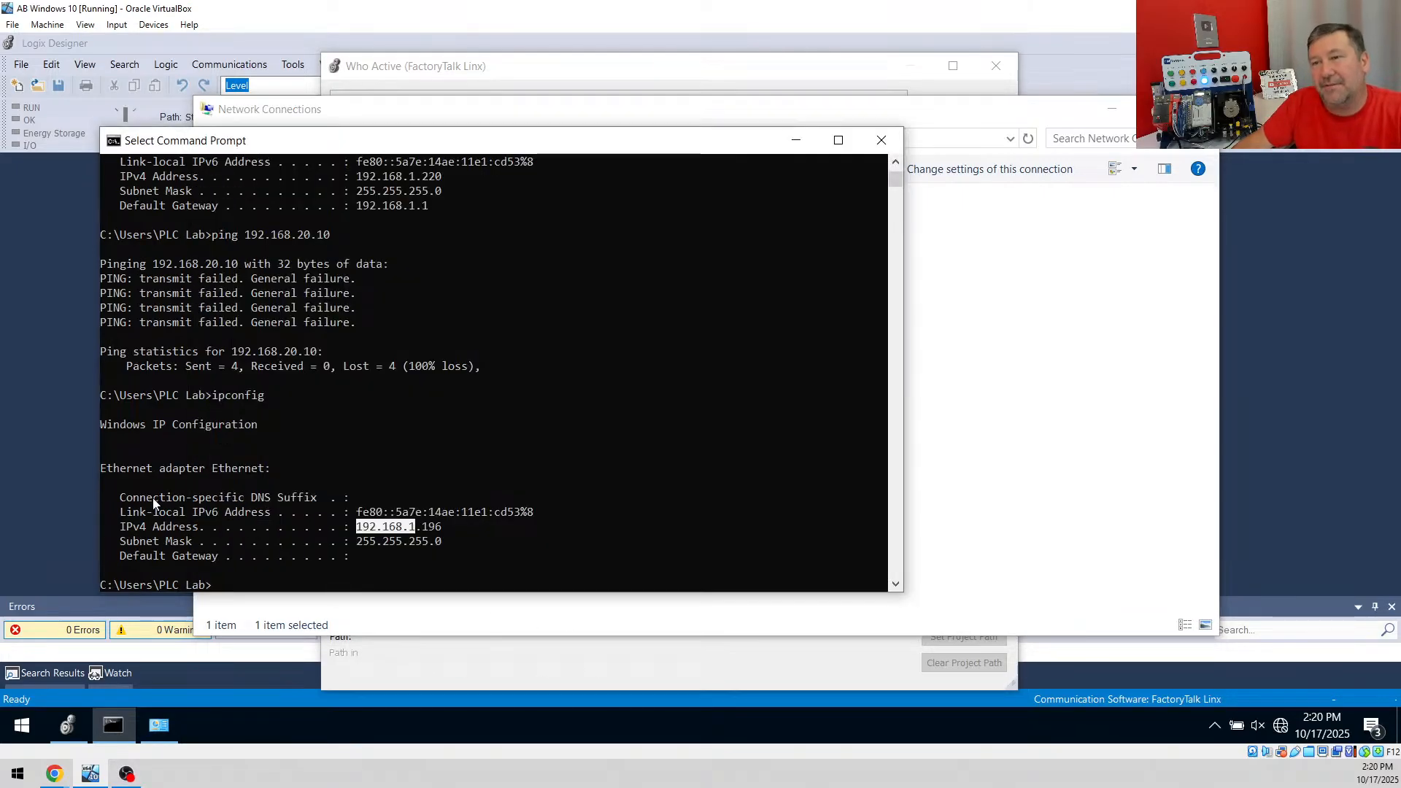
left_click(230, 508)
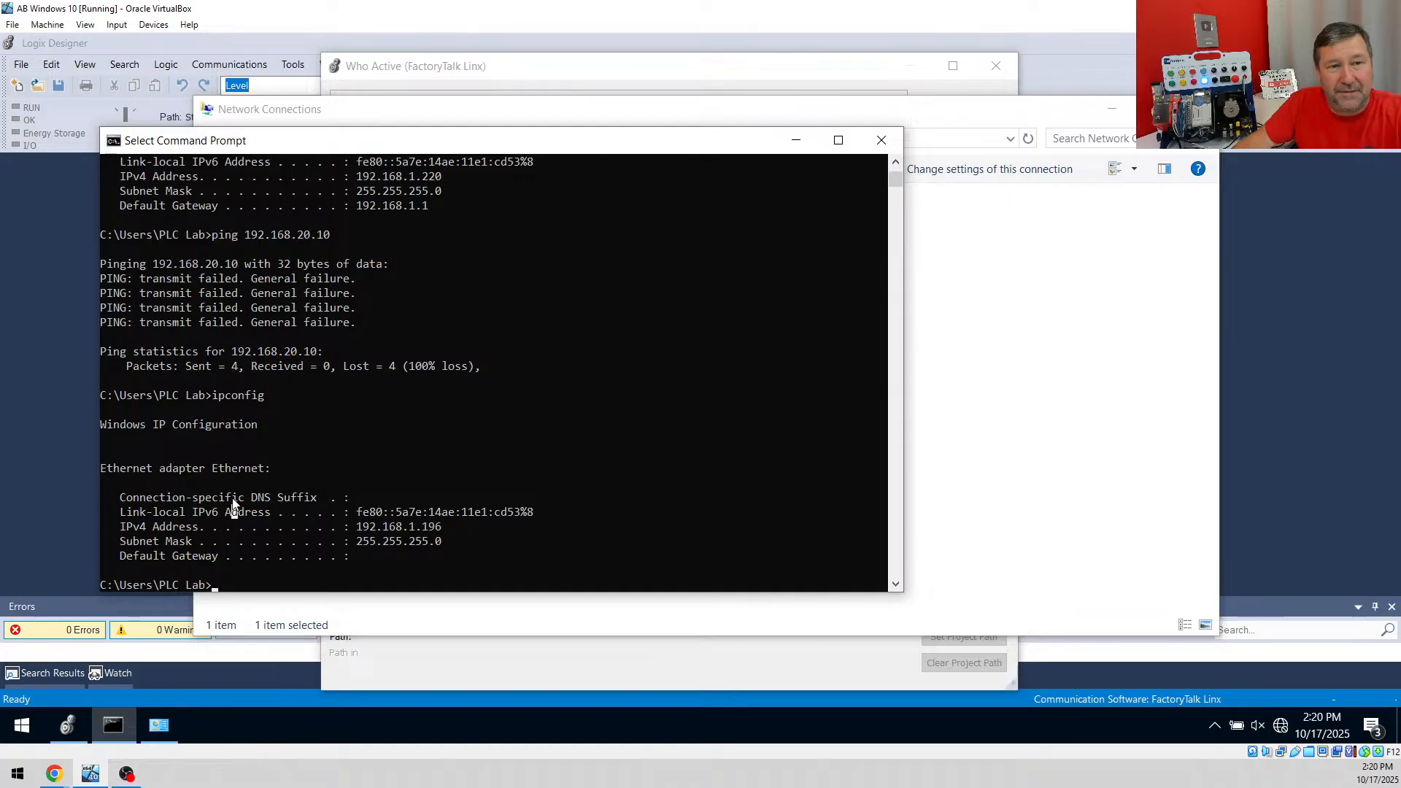
key("Up")
key("Up")
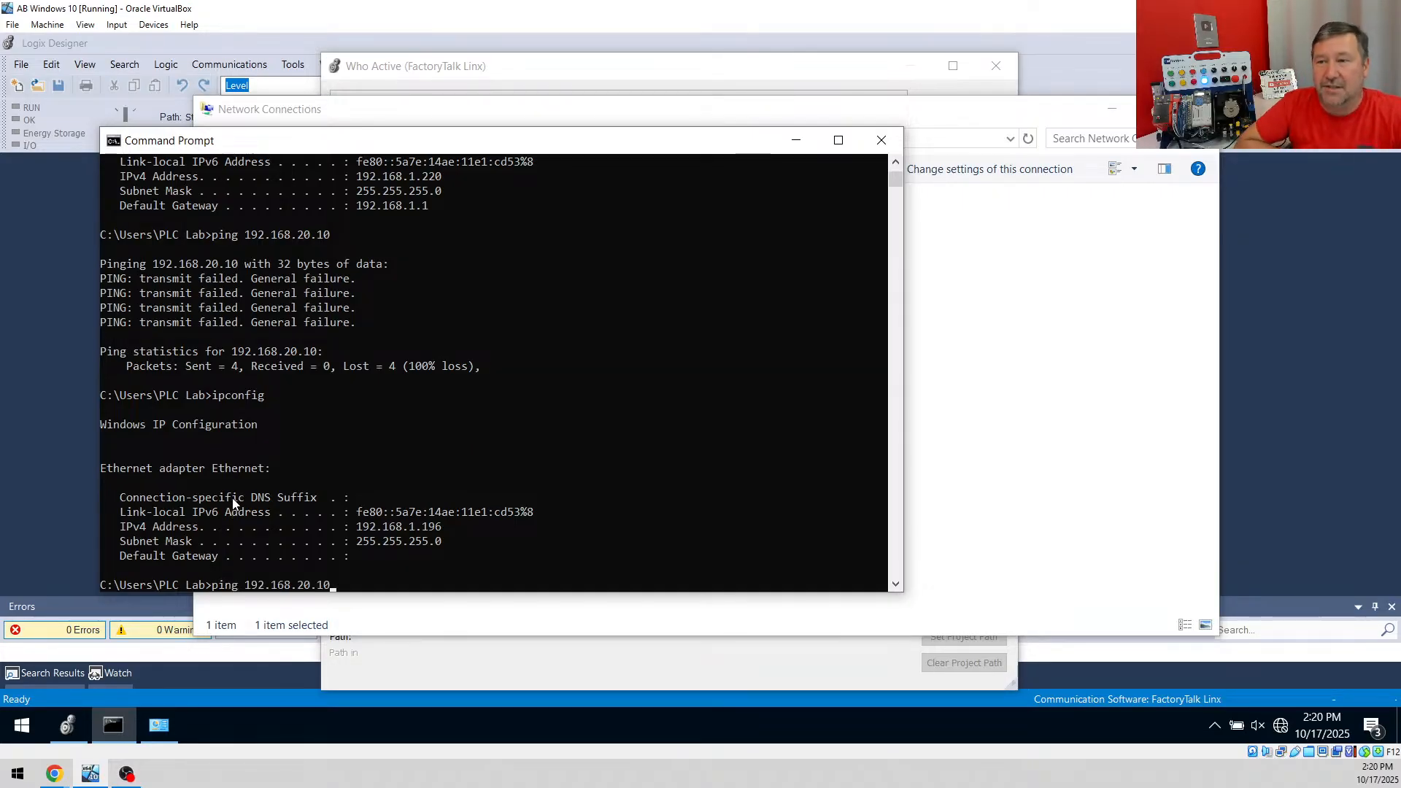
key("Return")
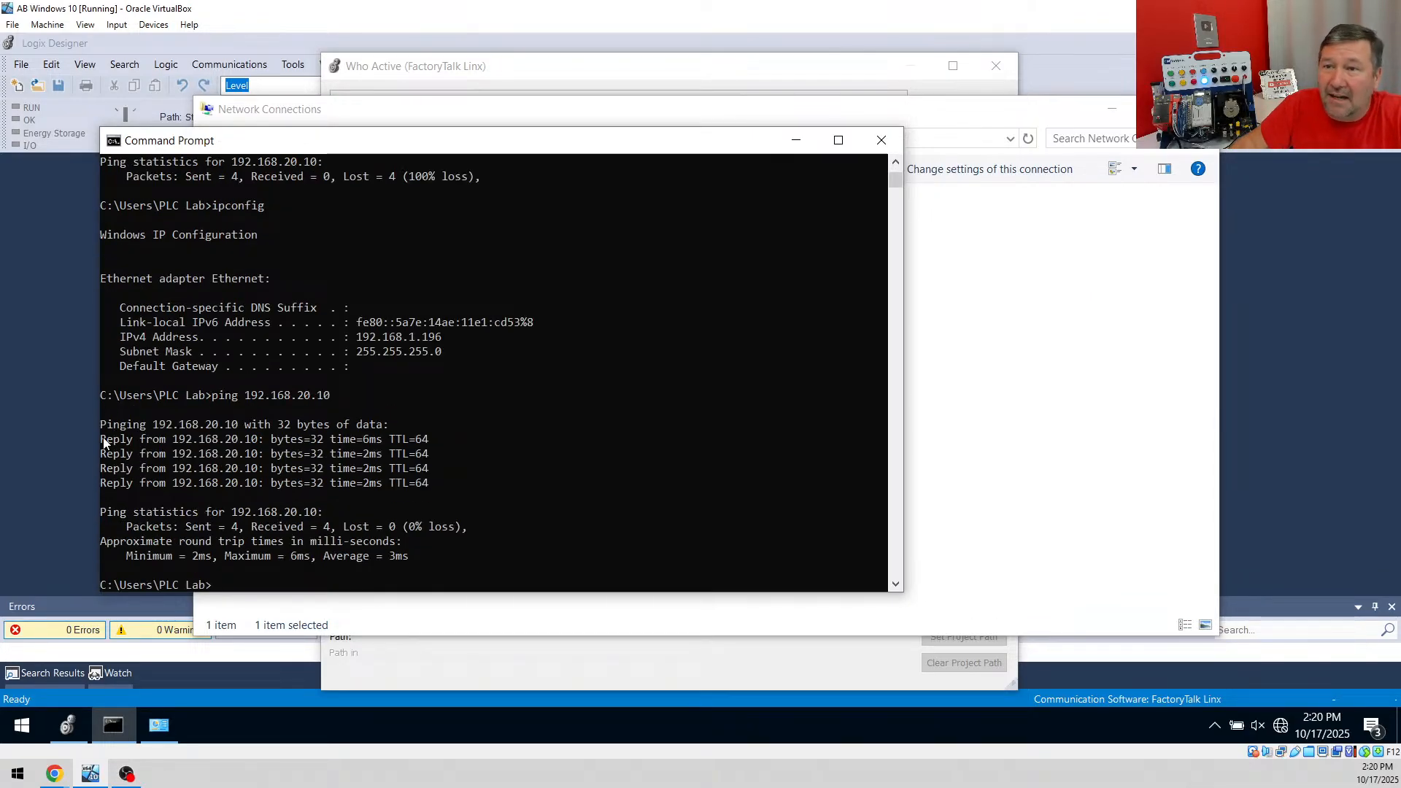
Examine the ping output lines to see which address answers the requests
mouse_move(321, 436)
left_mouse_down()
mouse_move(290, 446)
mouse_move(362, 445)
mouse_move(343, 453)
left_mouse_up()
left_click(404, 439)
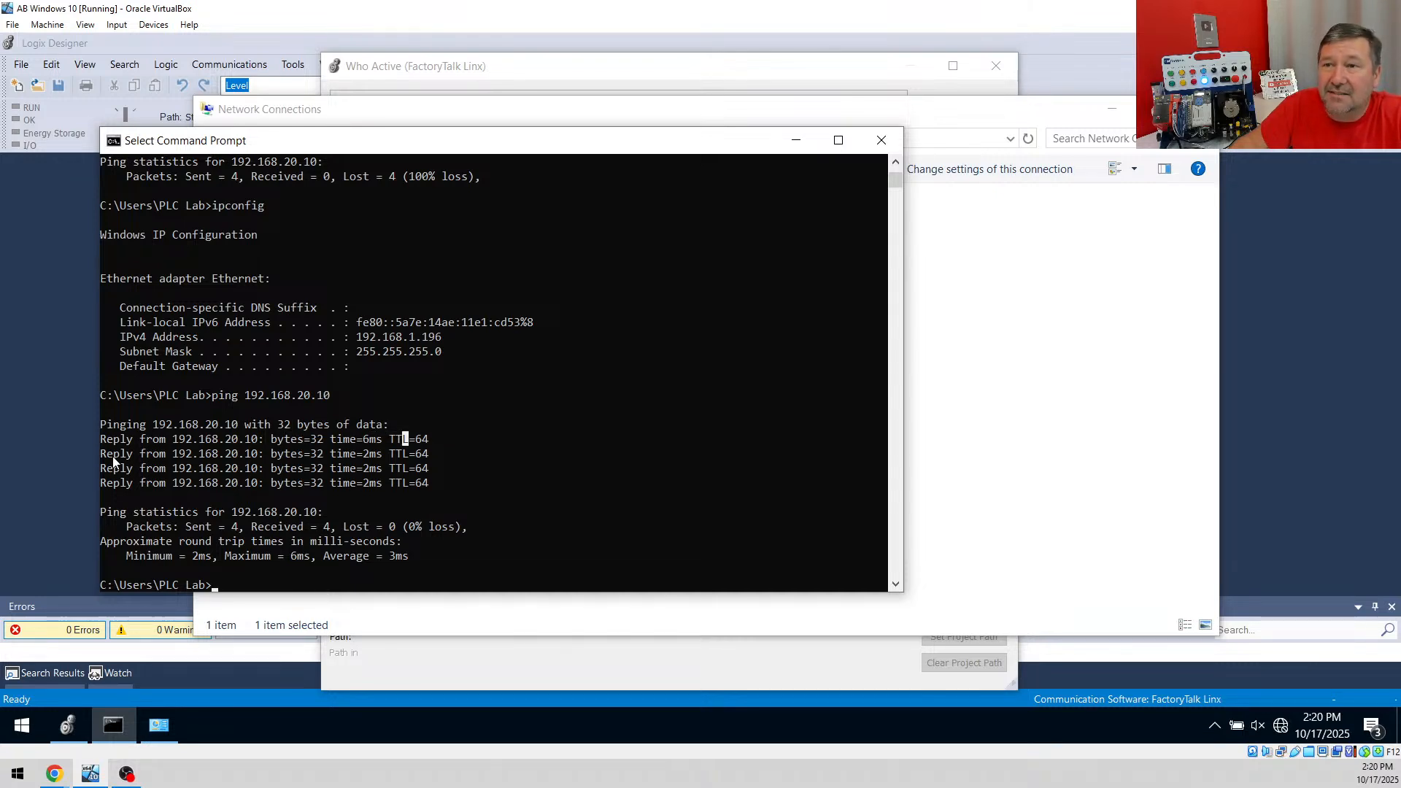
left_click_drag(103, 439, 255, 445)
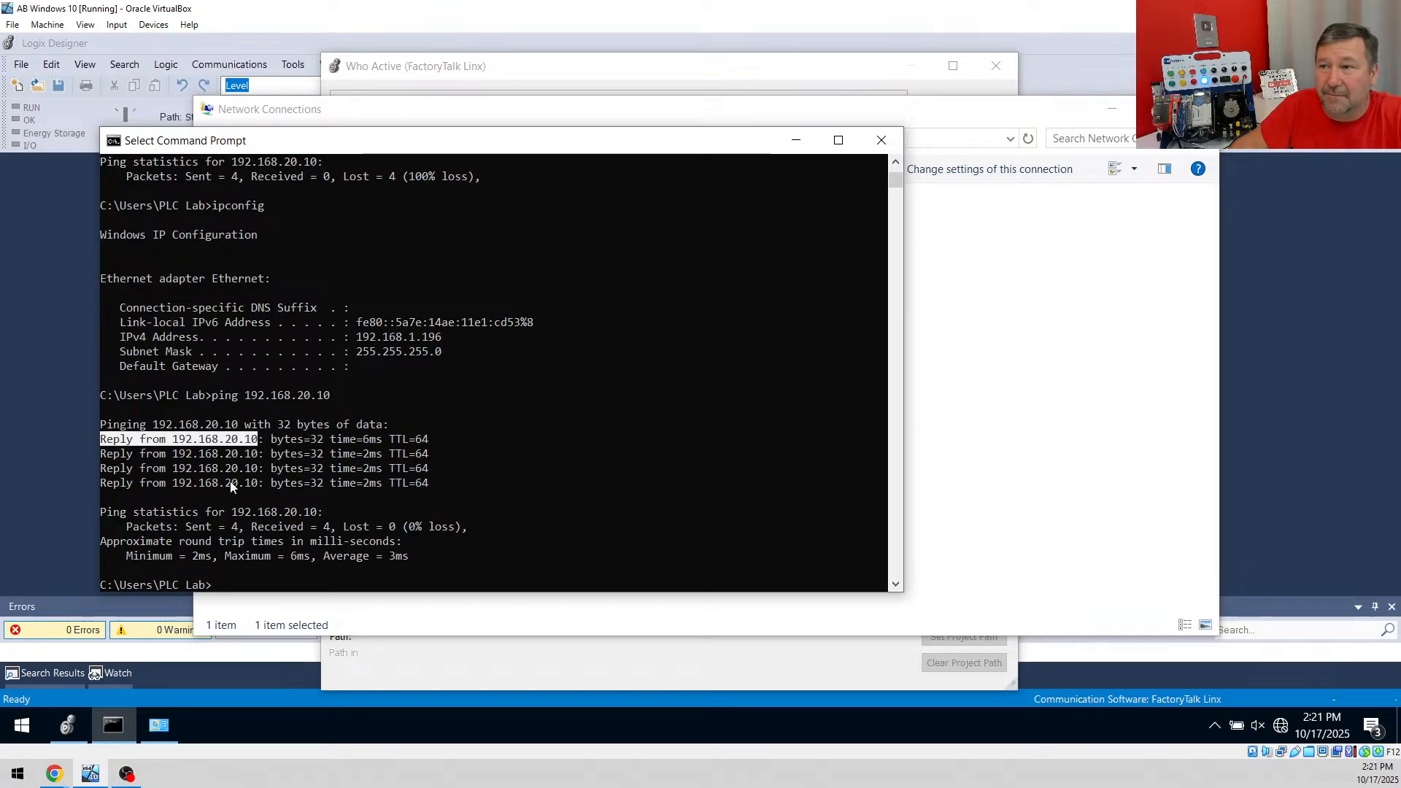
left_click(357, 570)
left_click(332, 585)
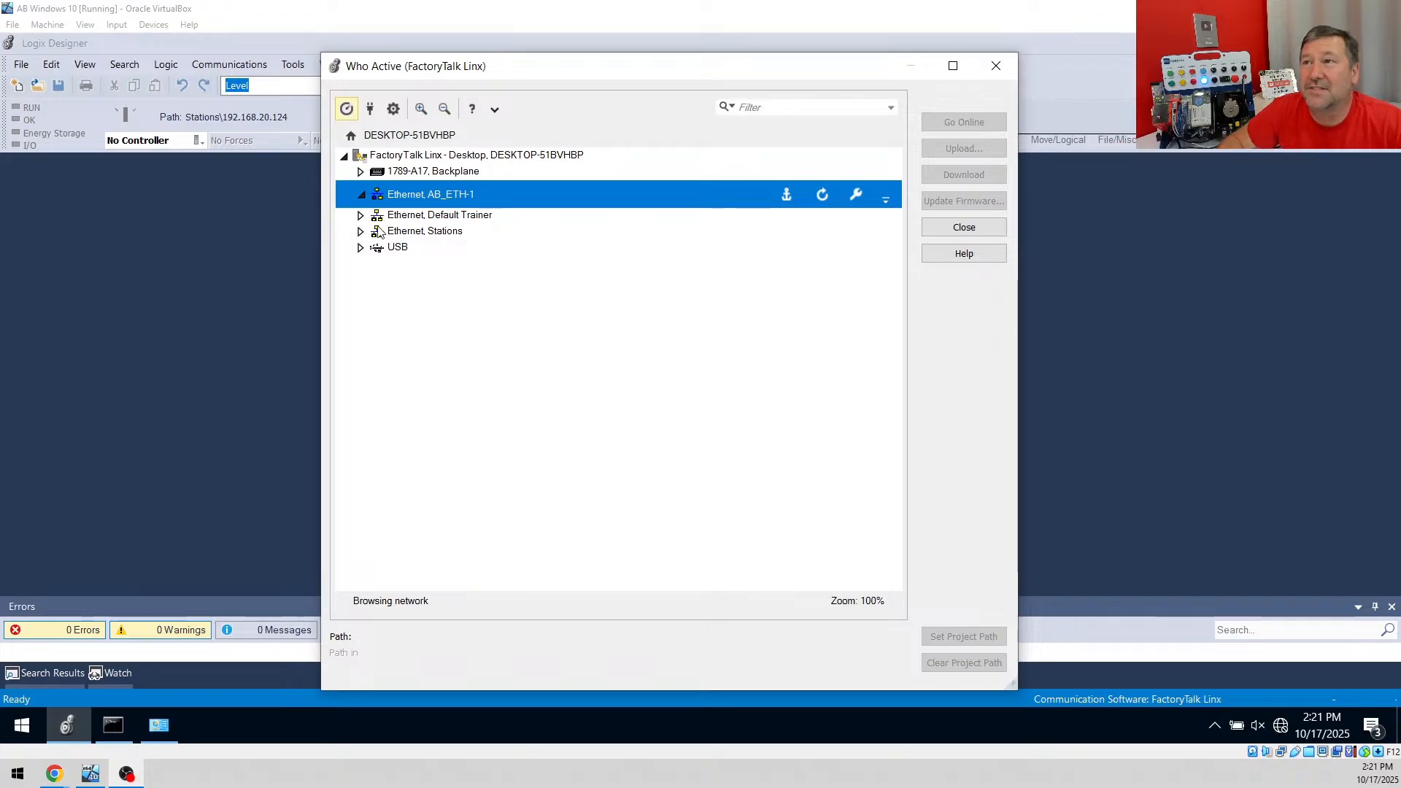
Browse Ethernet, AB_ETH-1 again in FactoryTalk Linx Who Active, select the 5069-L306ERS2 controller at 192.168.20.10, and close the window
left_click(405, 157)
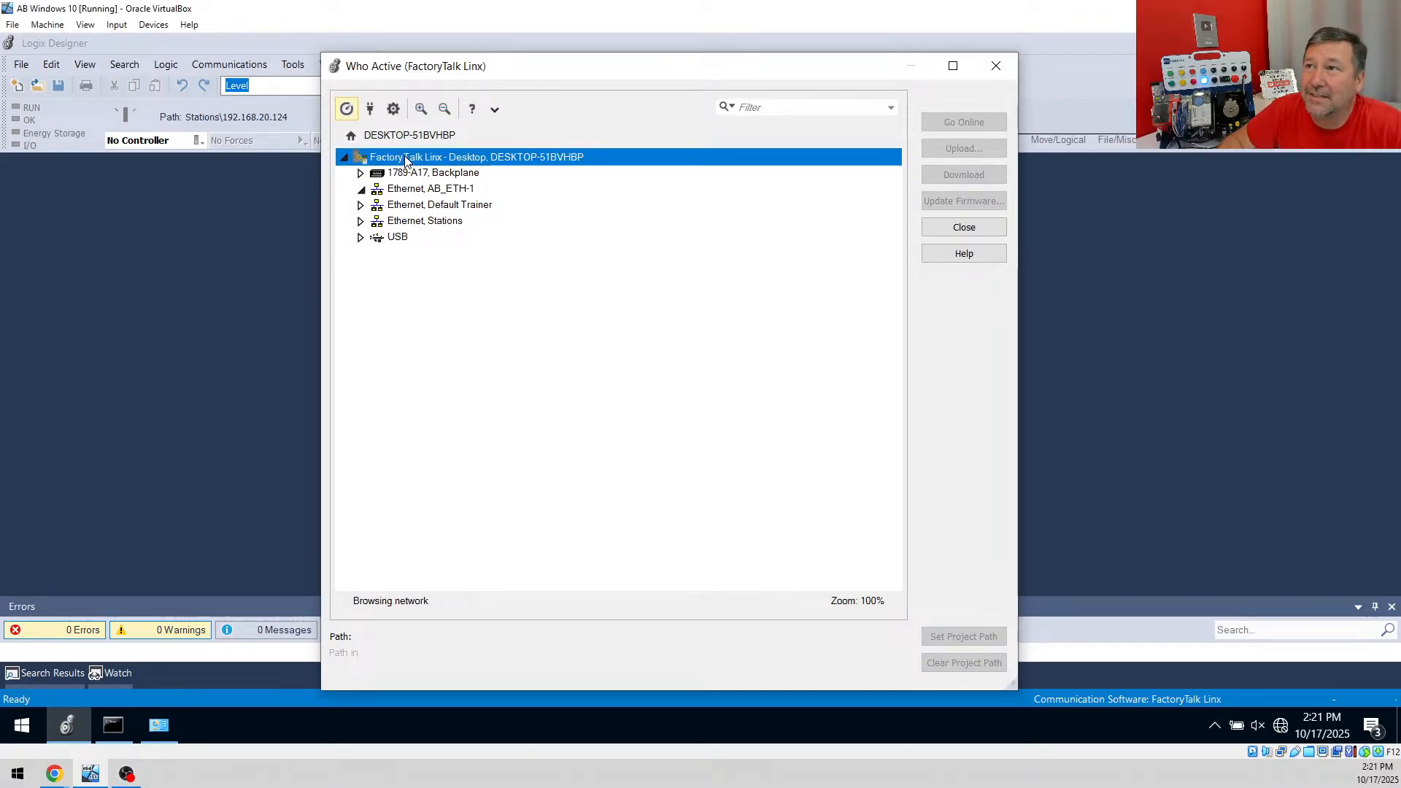
left_click(411, 191)
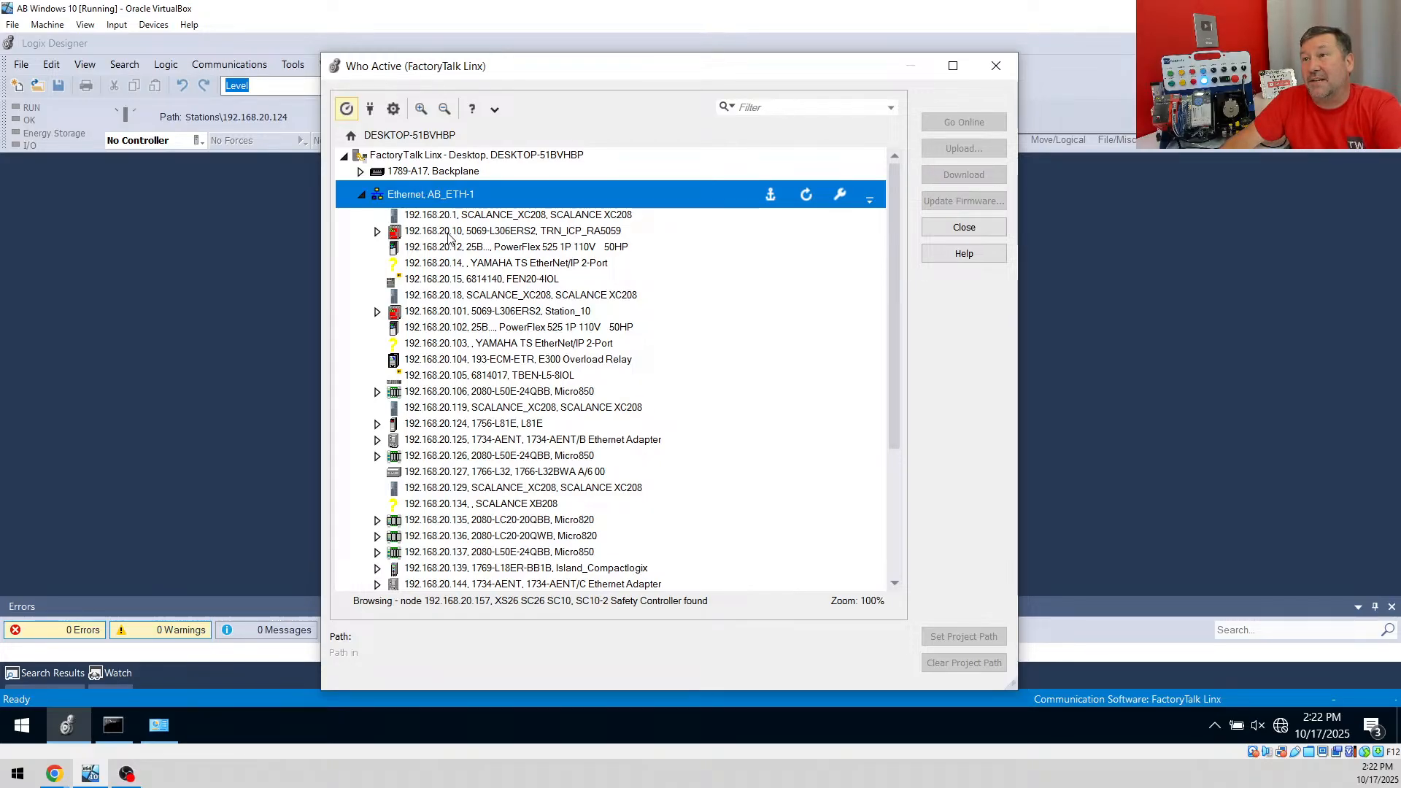
left_click(394, 231)
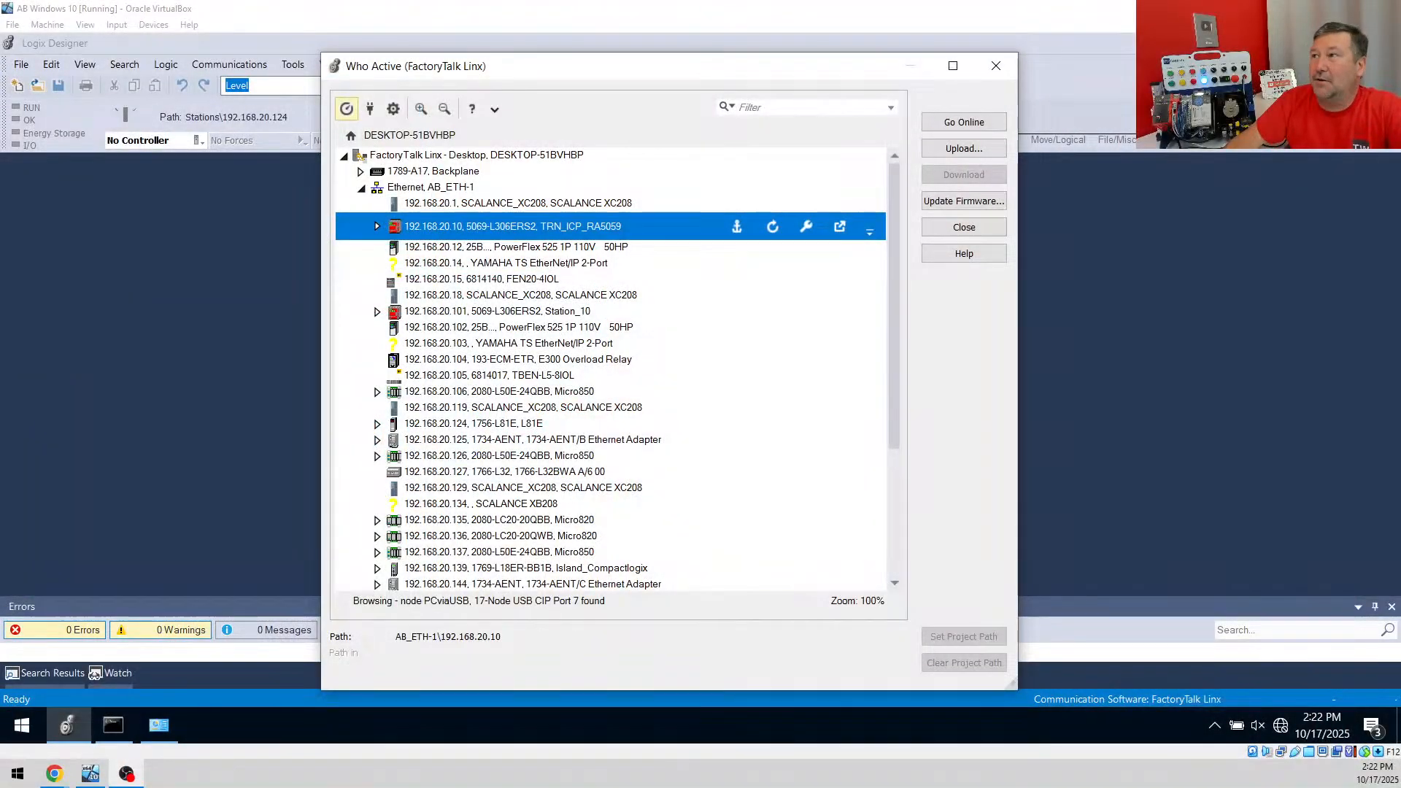
left_click(996, 66)
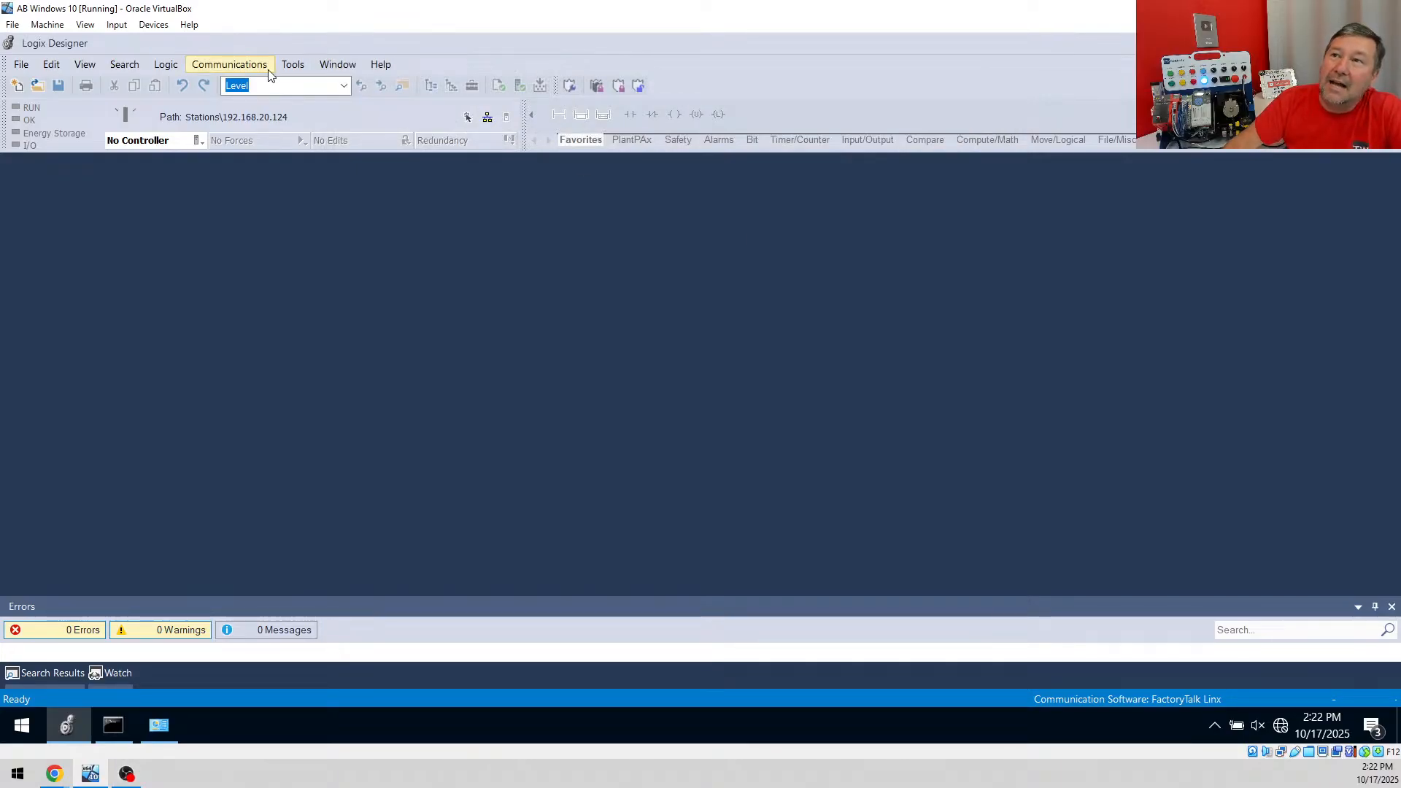
Switch Logix Designer's communication software to RSLinx Classic
left_click(245, 67)
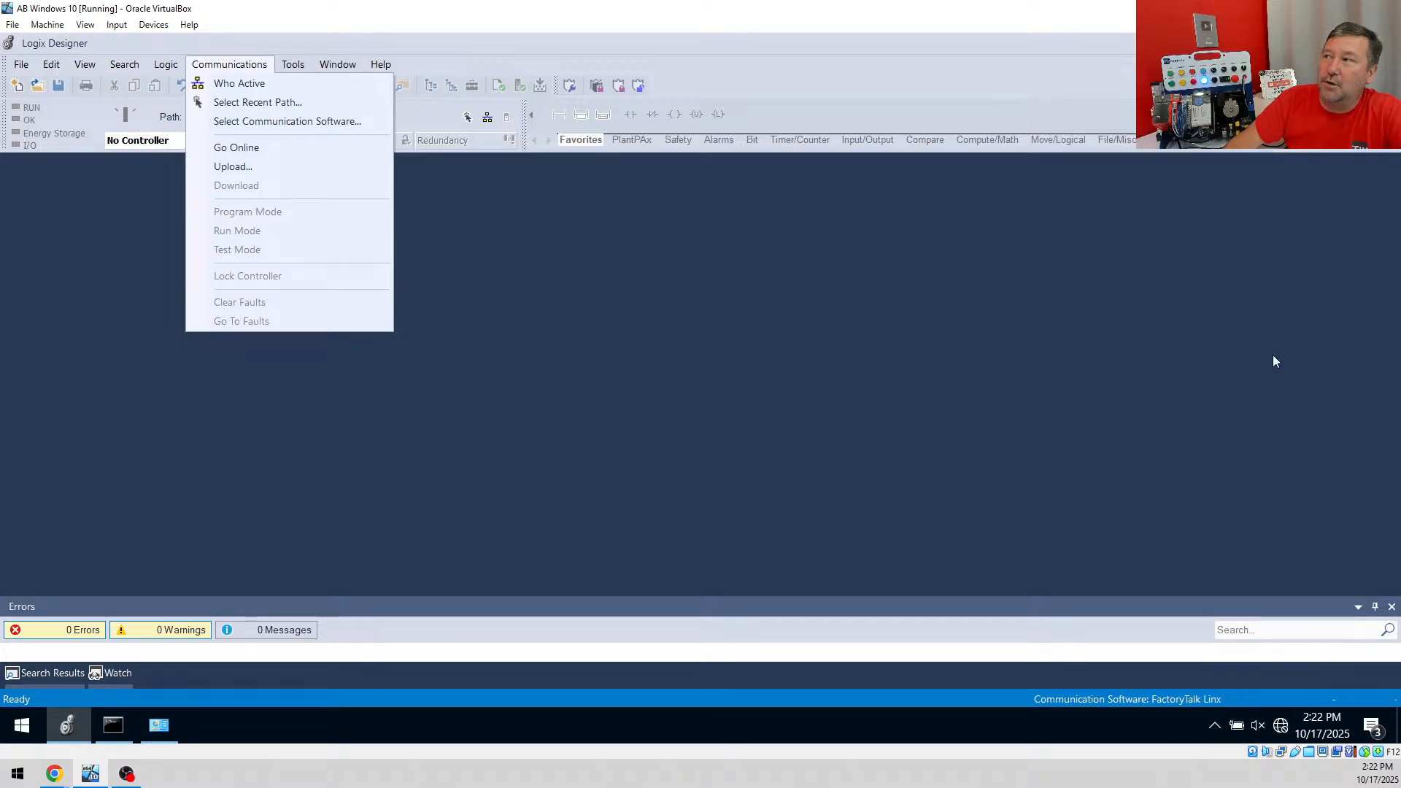
left_click(238, 121)
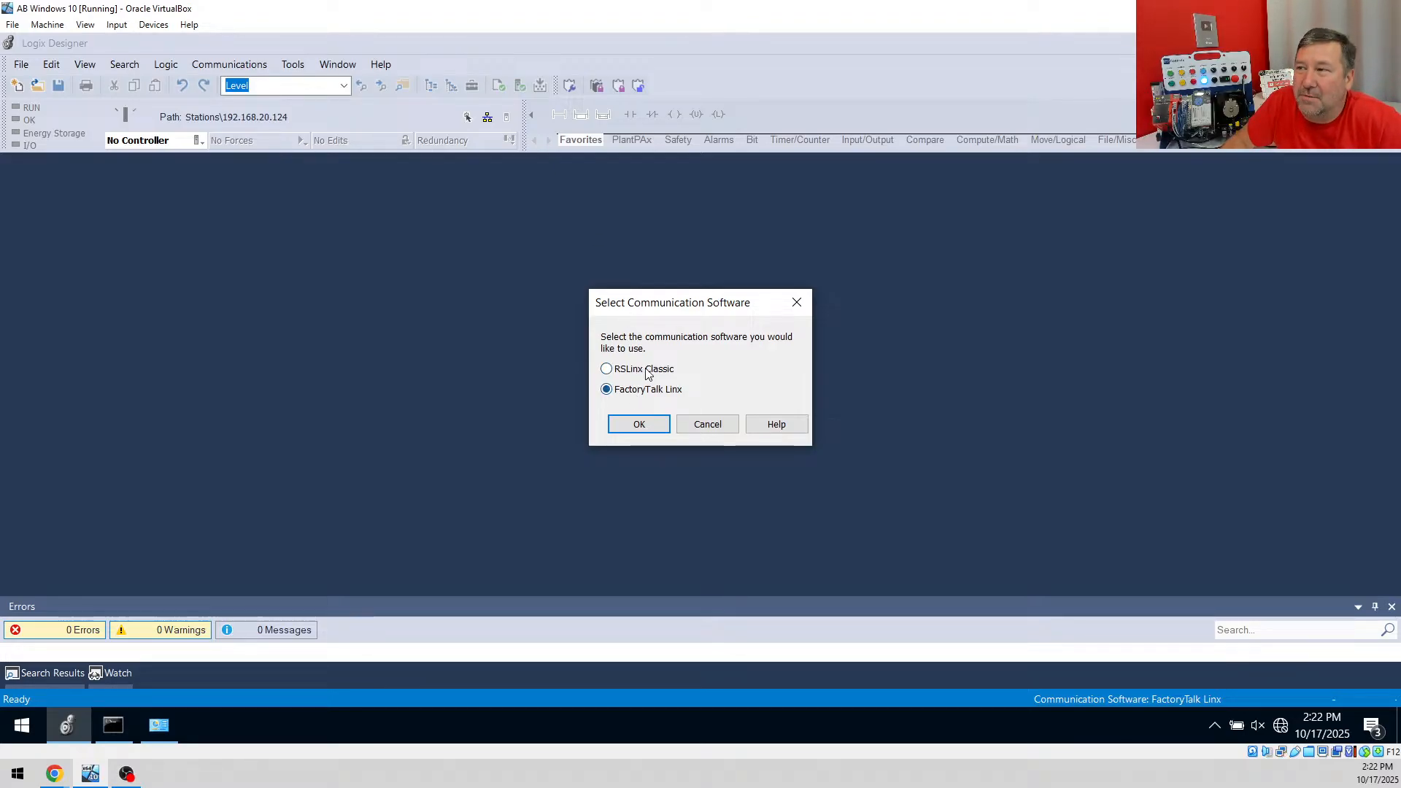
left_click(619, 372)
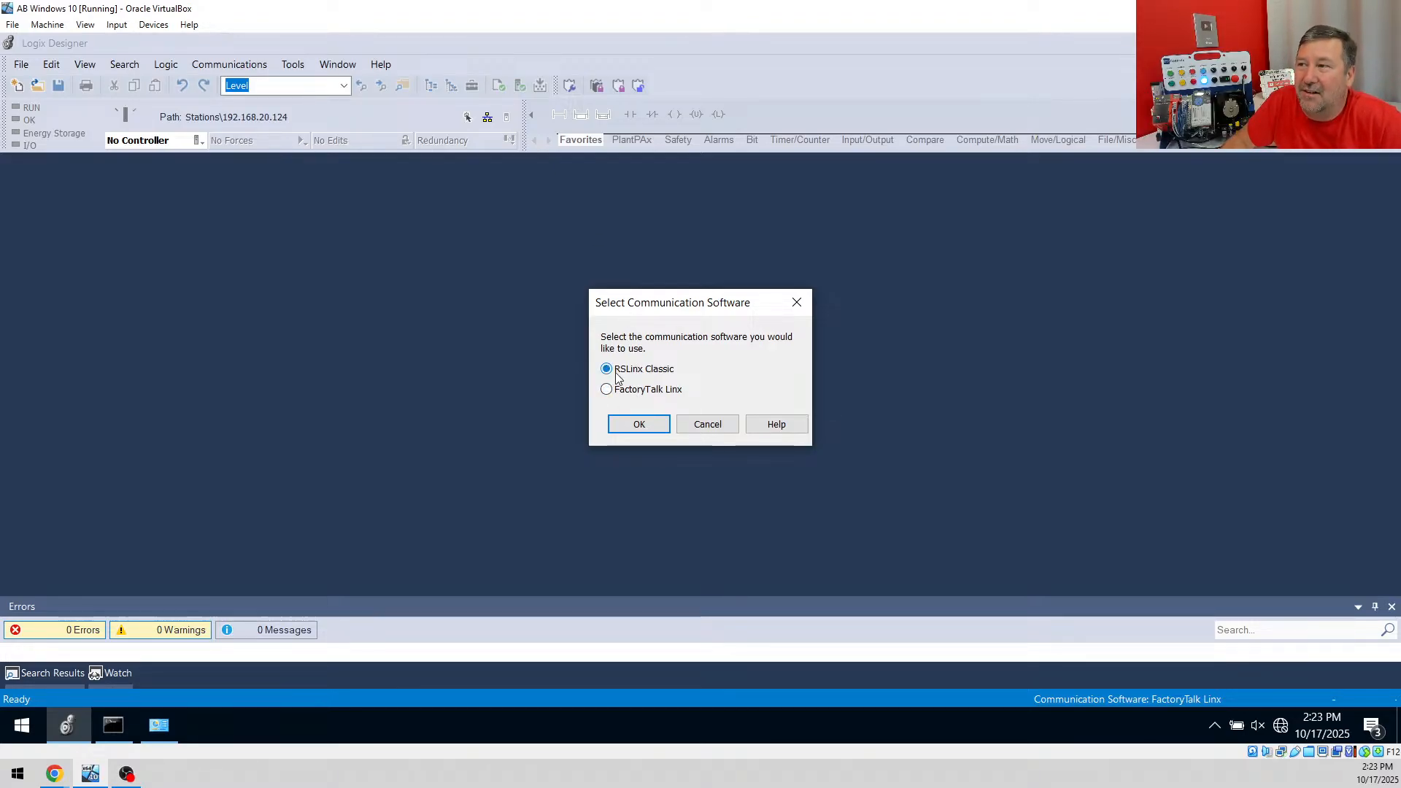
left_click(646, 425)
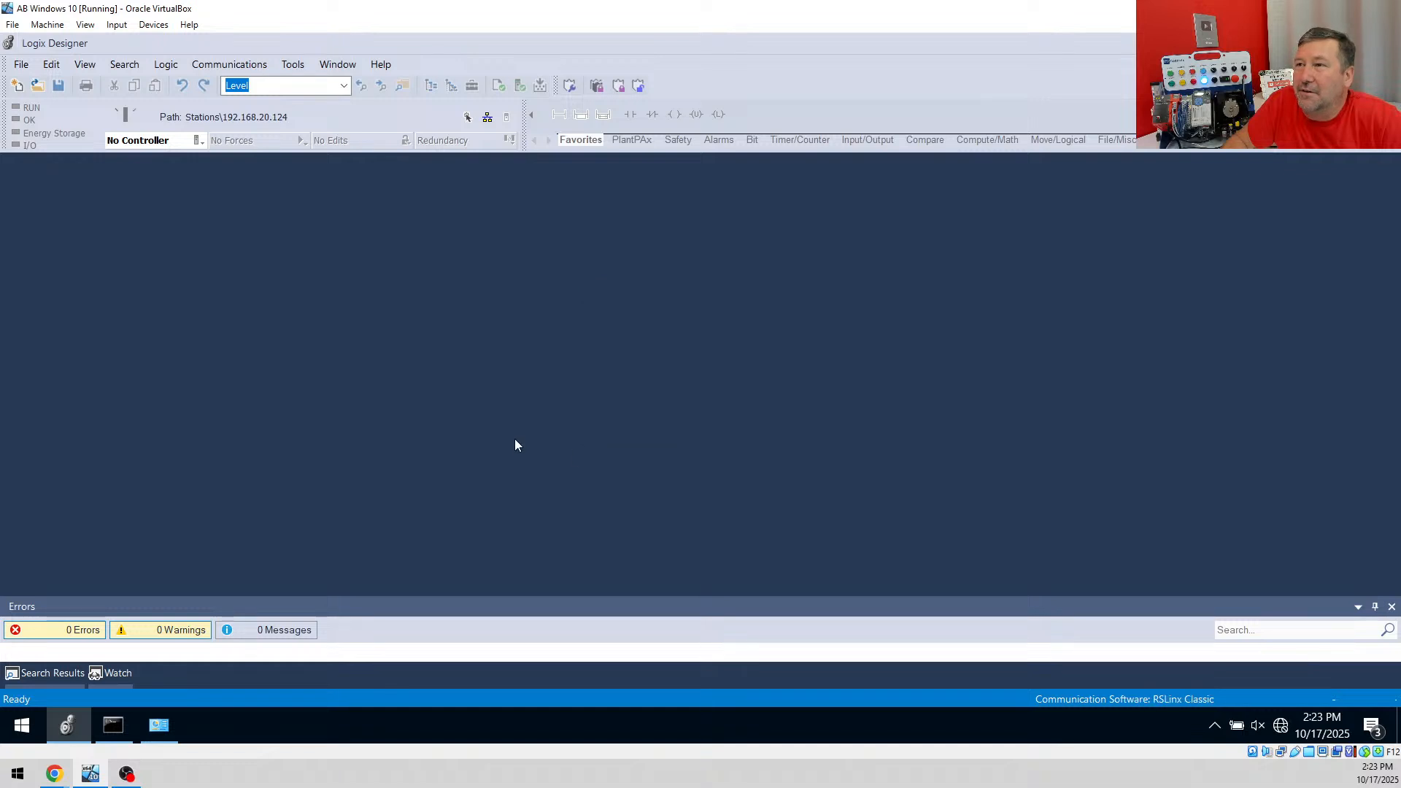
Open Who Active with RSLinx Classic, expand the Linx Gateways, Ethernet driver and check which options it offers
left_click(232, 65)
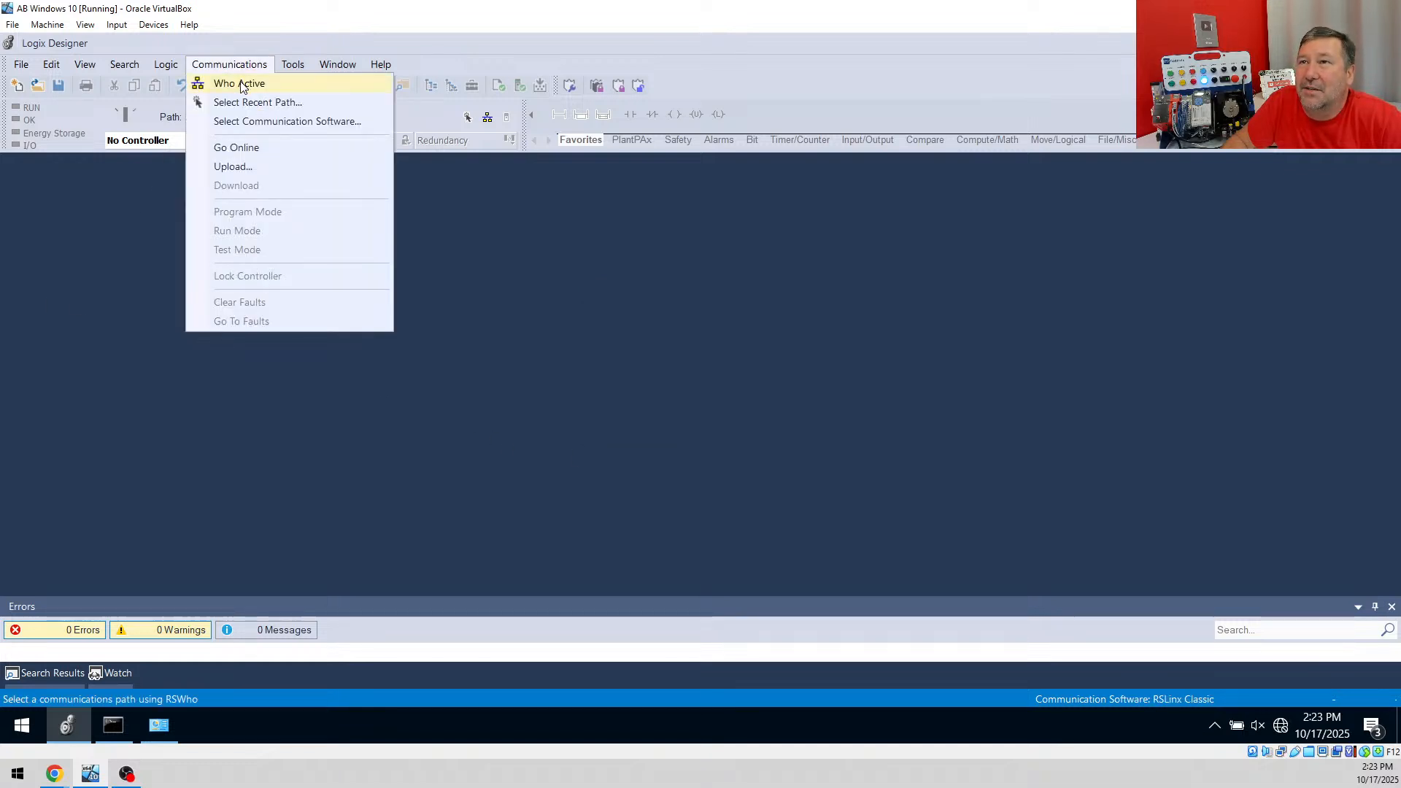
left_click(241, 86)
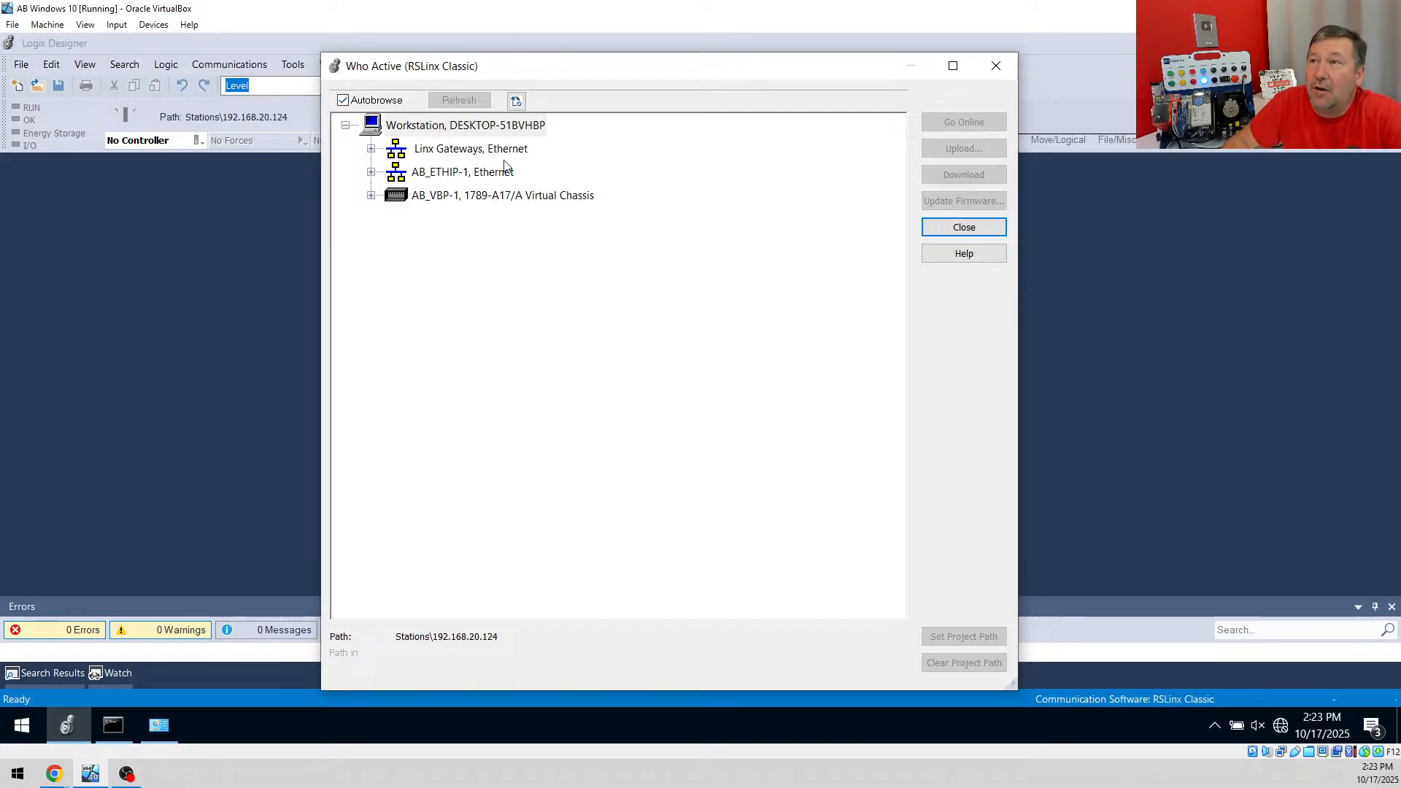
left_click(421, 153)
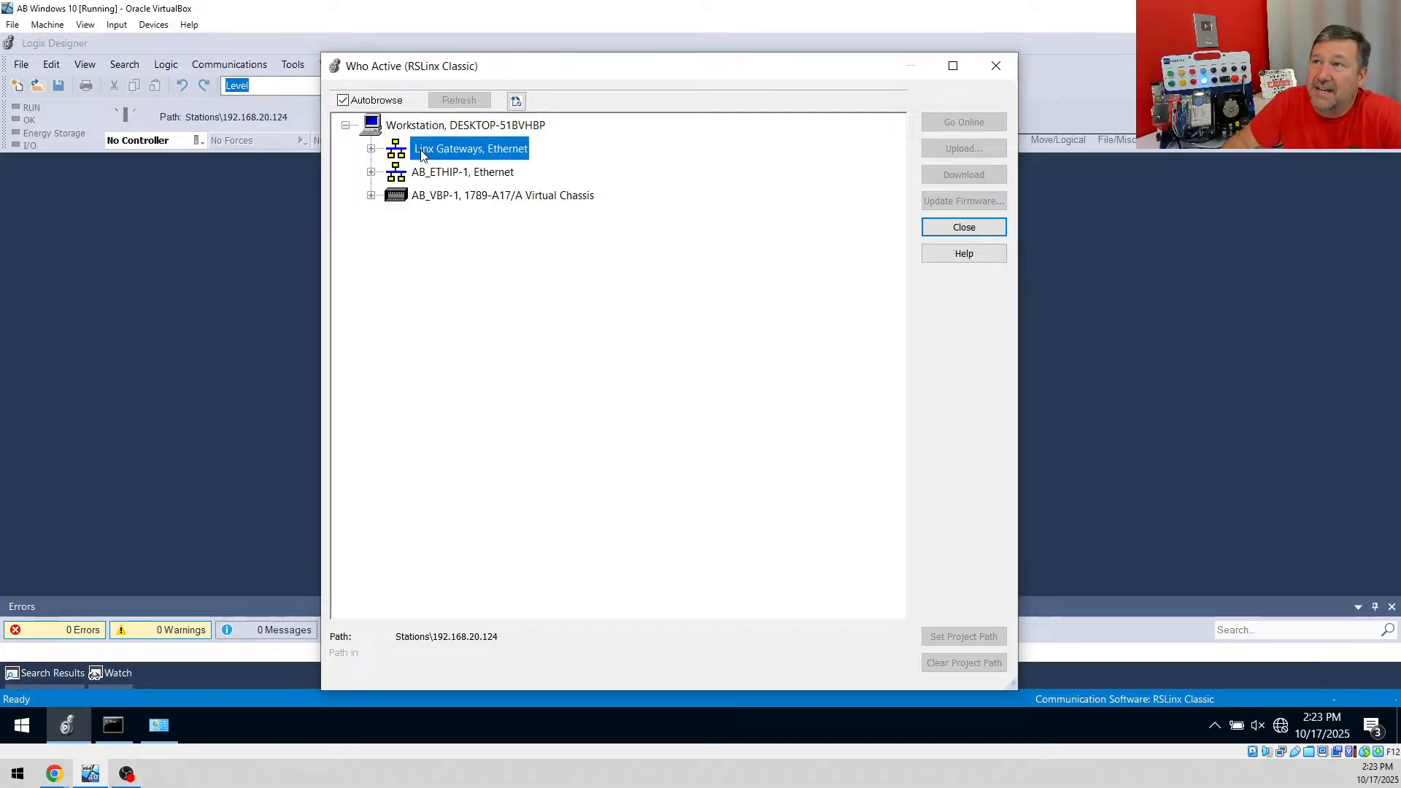
left_click(371, 149)
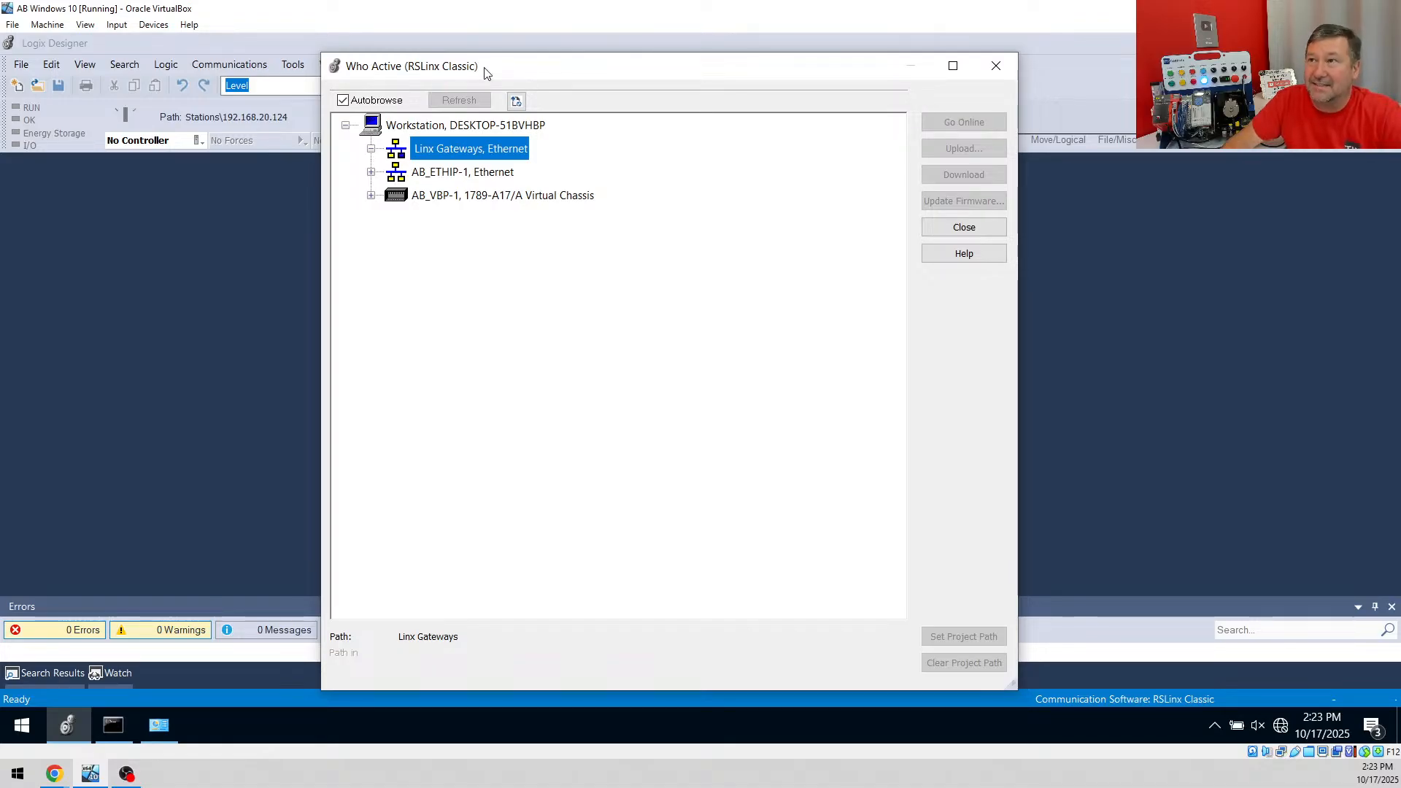
right_click(452, 152)
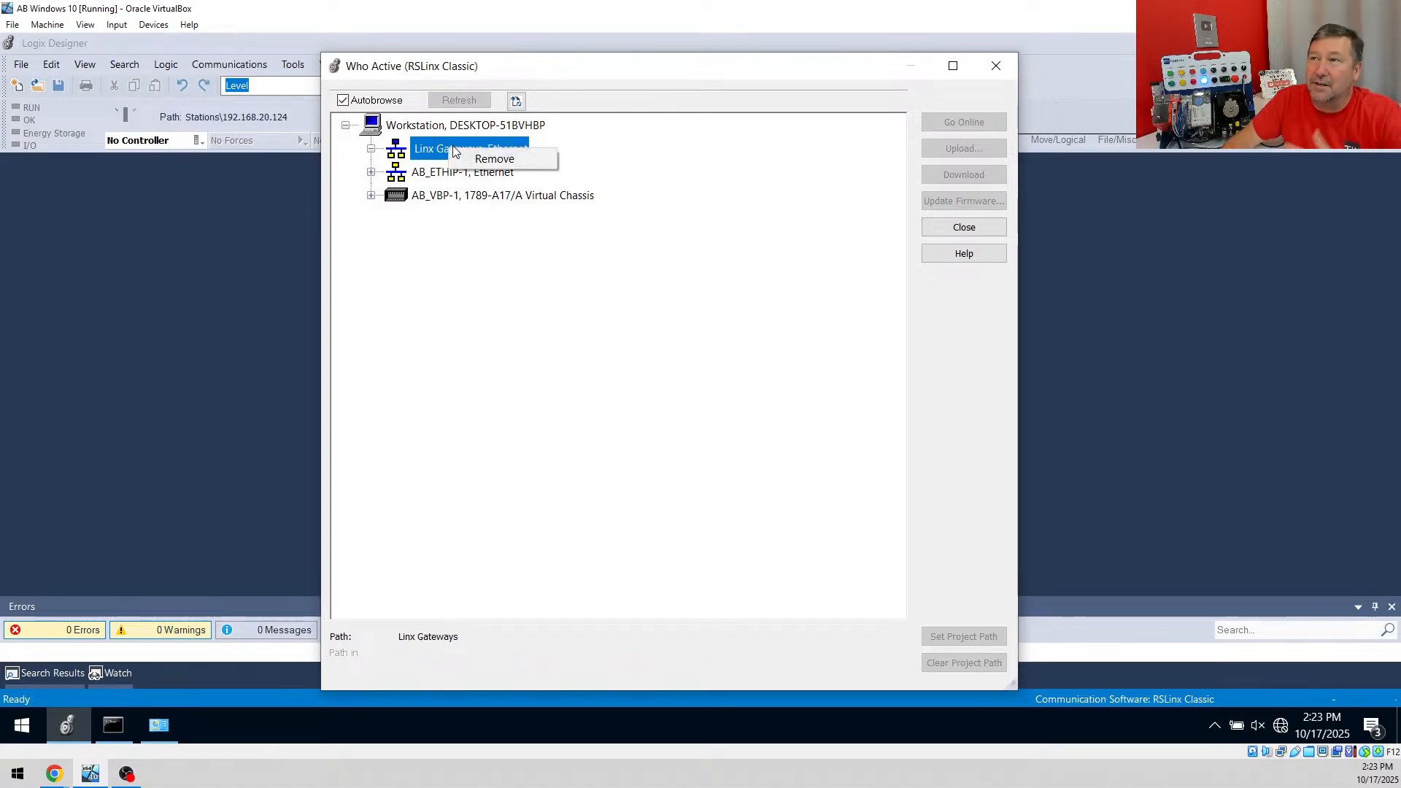
left_click(417, 124)
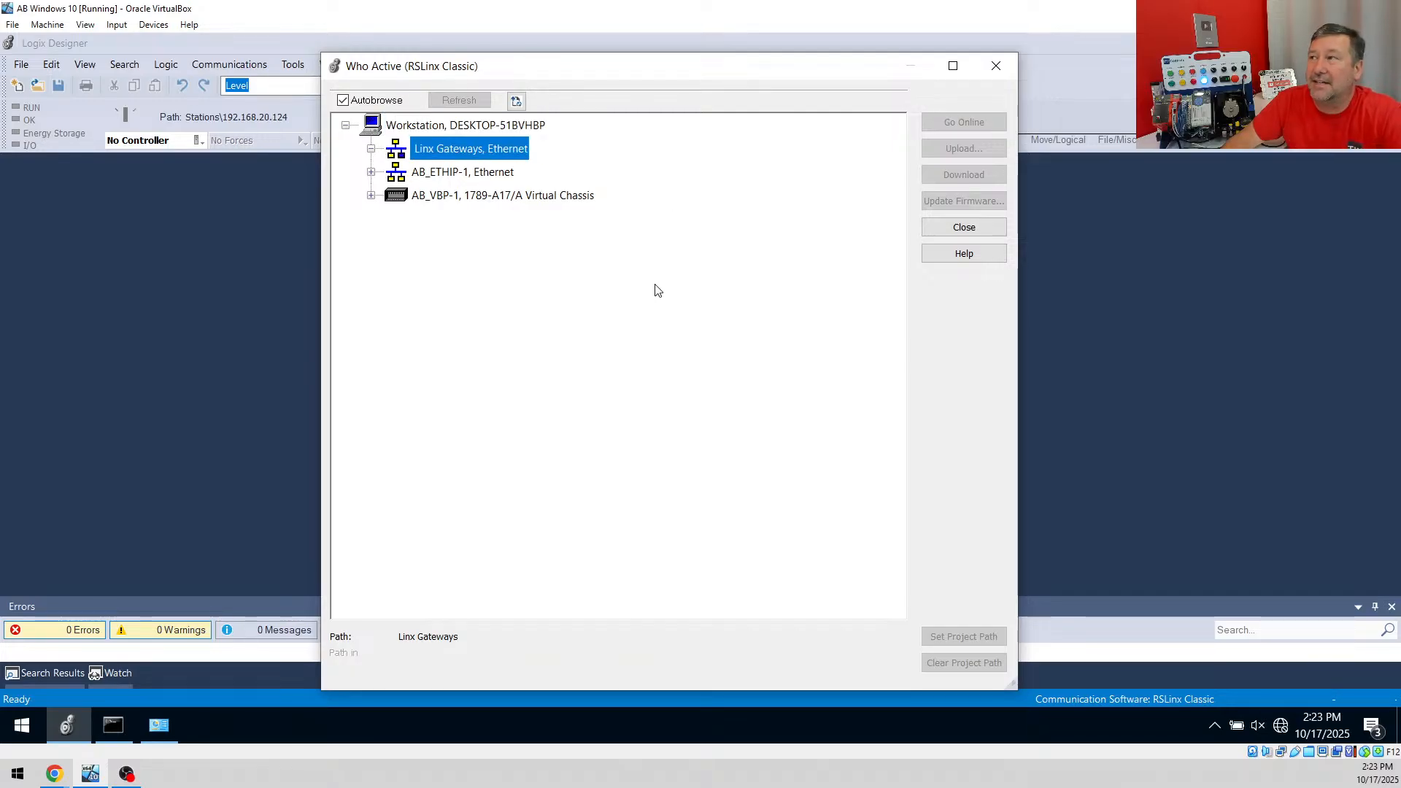
Search Windows for rslinx and launch the RSLinx Classic application
left_click(20, 722)
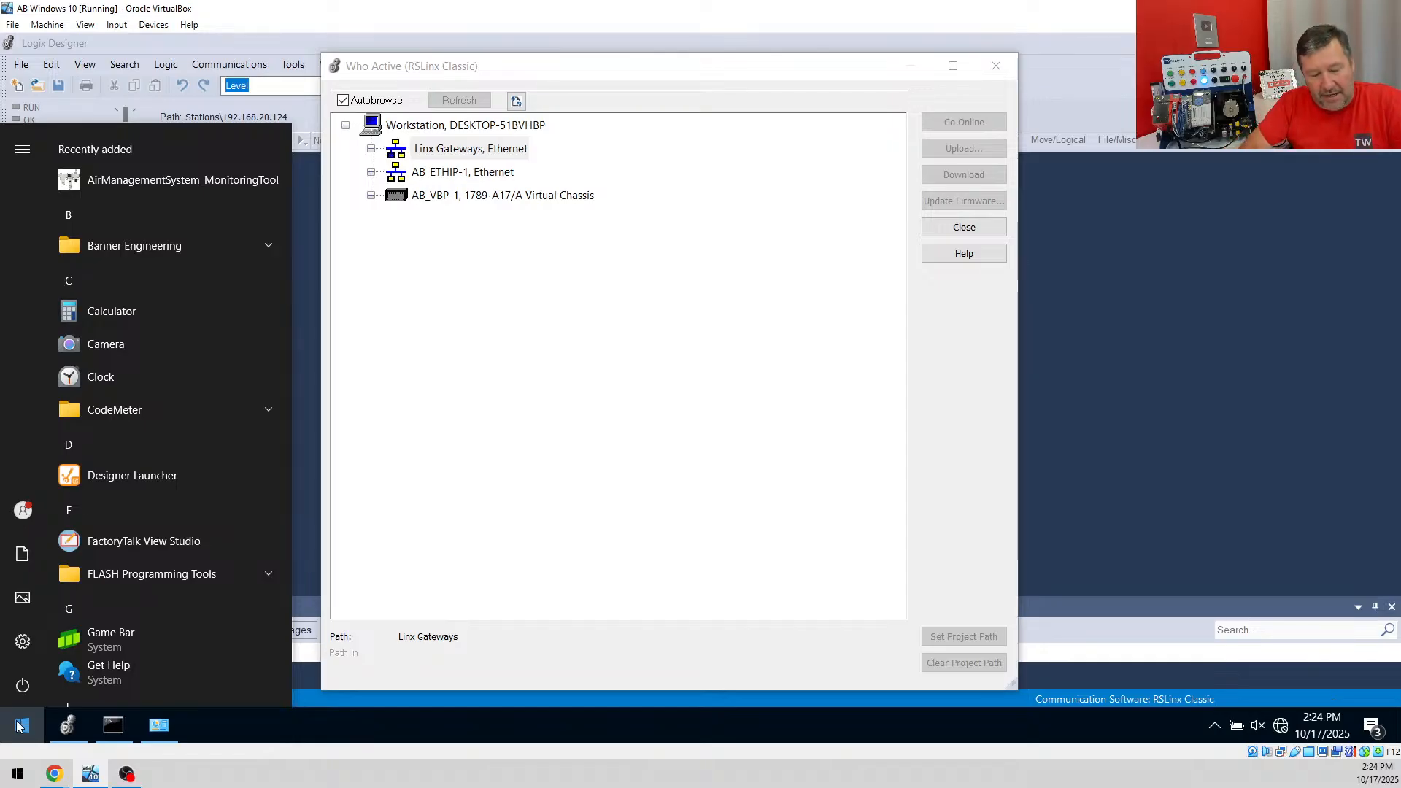
type("rslinx")
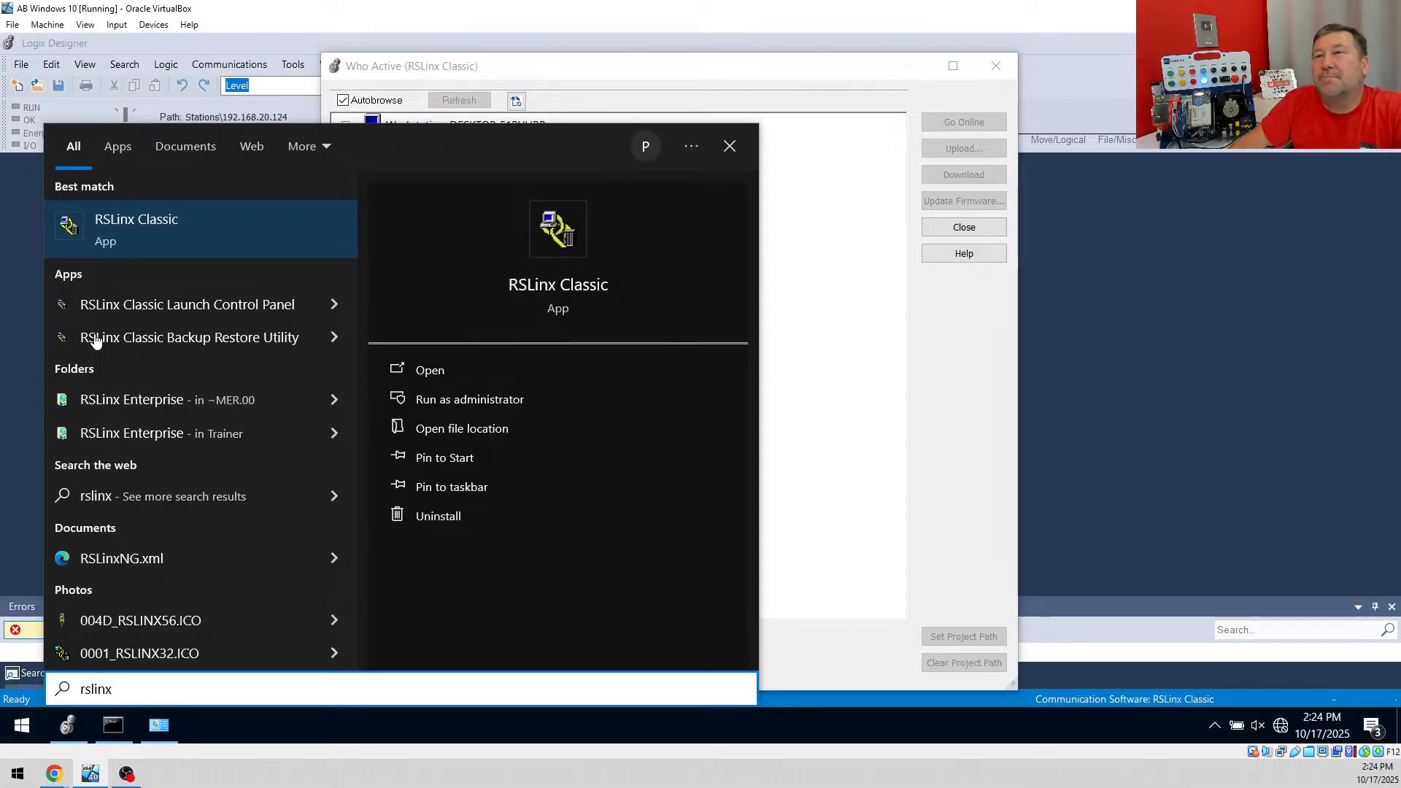
left_click(188, 230)
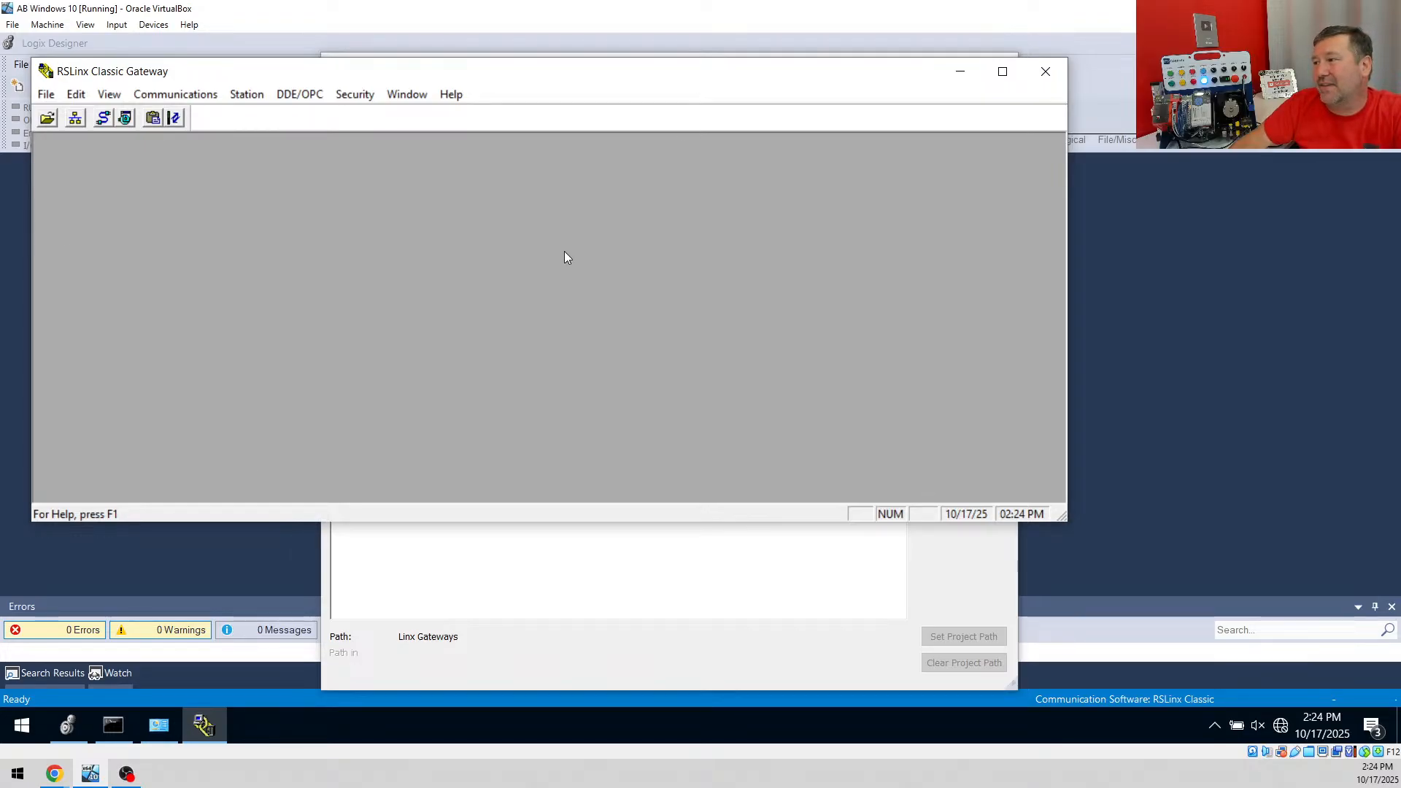
Bring up RSLinx Classic Gateway, review its configured drivers, and minimize the application
left_click(1215, 725)
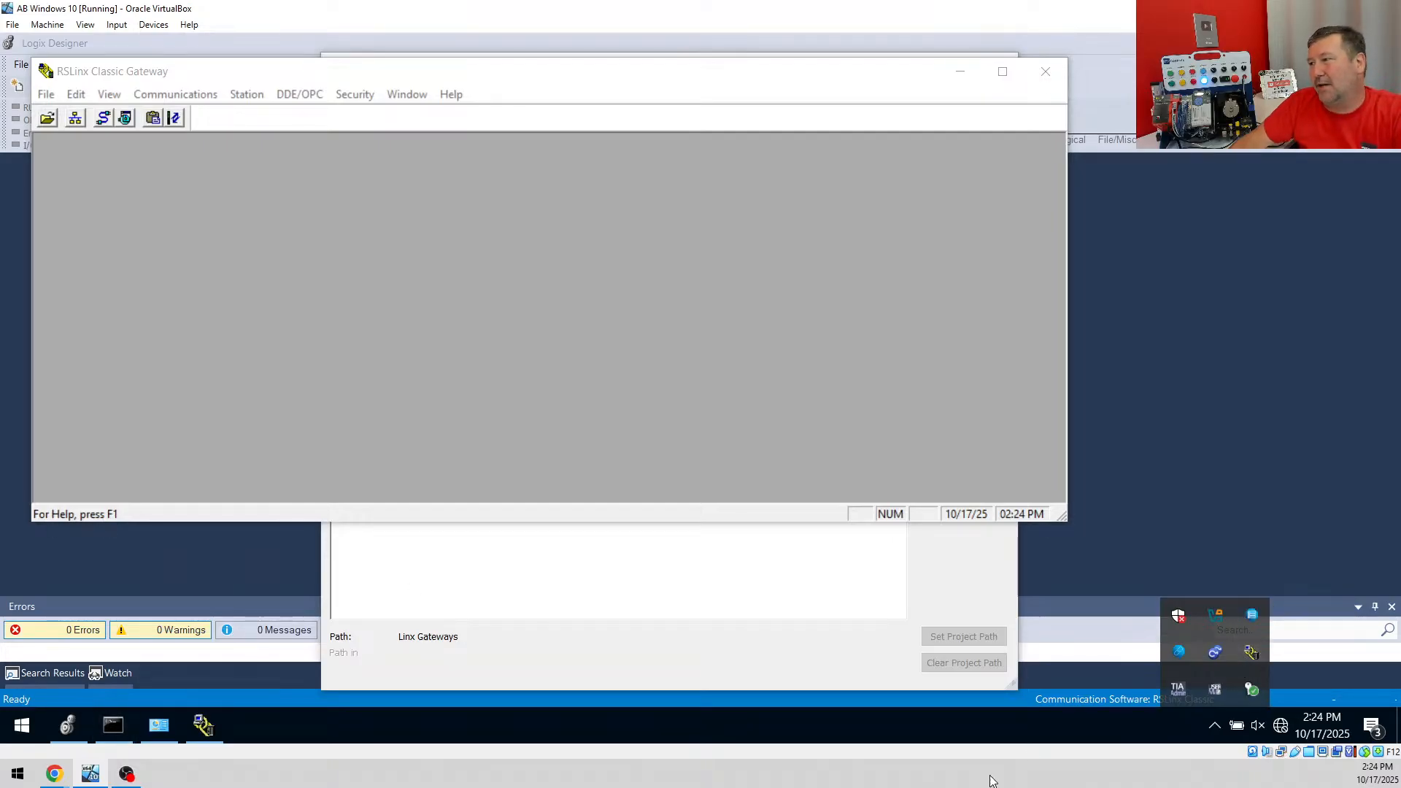
double_click(1253, 652)
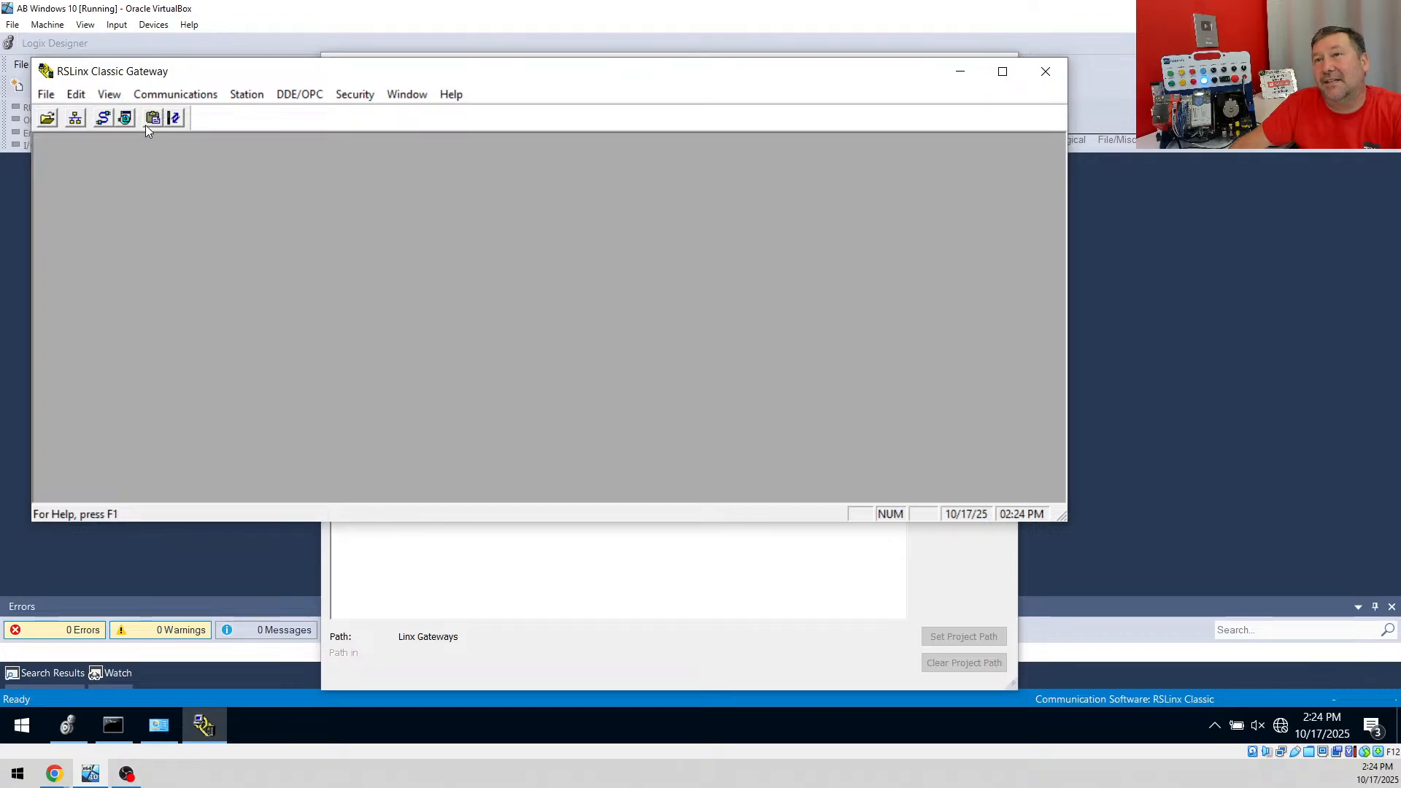
left_click_drag(453, 75, 540, 182)
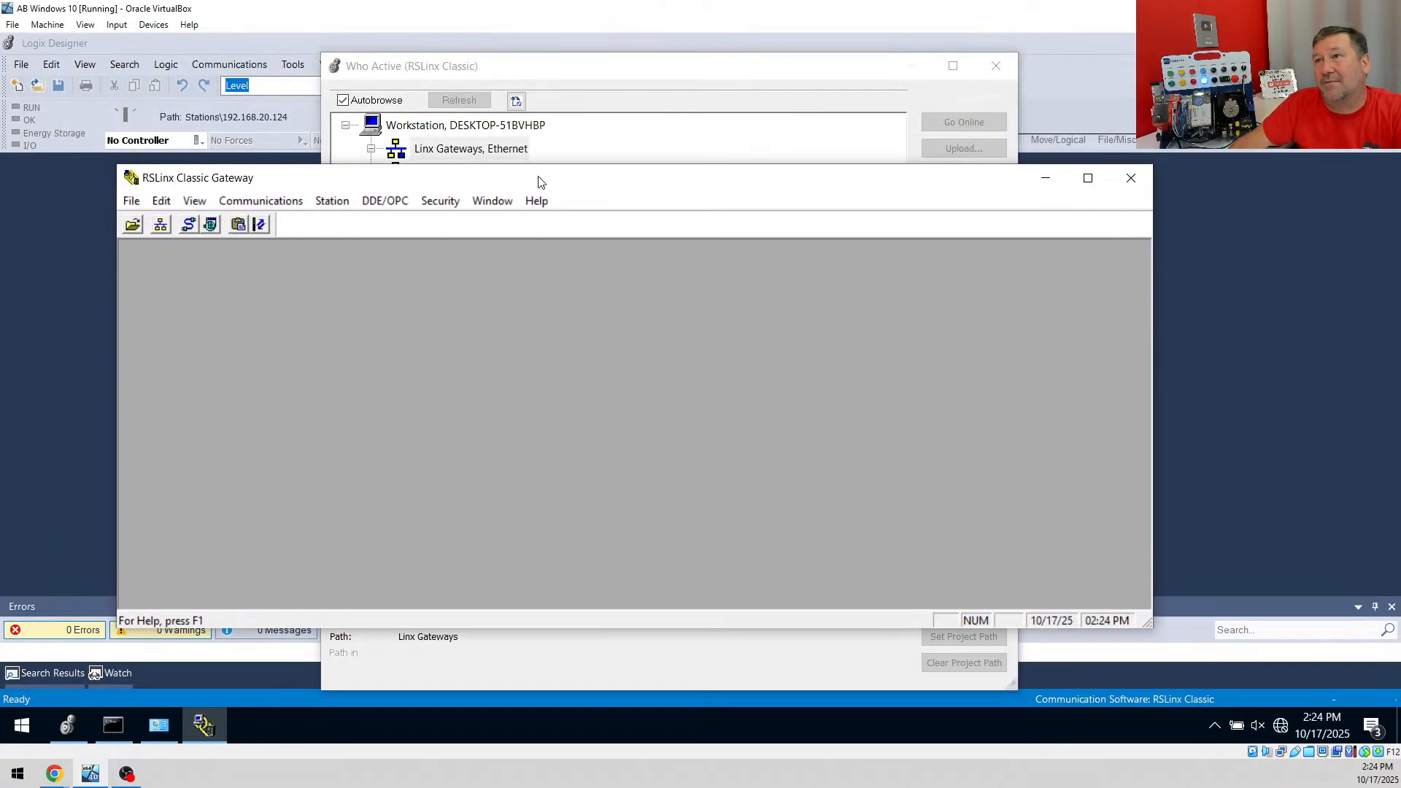
left_click(280, 200)
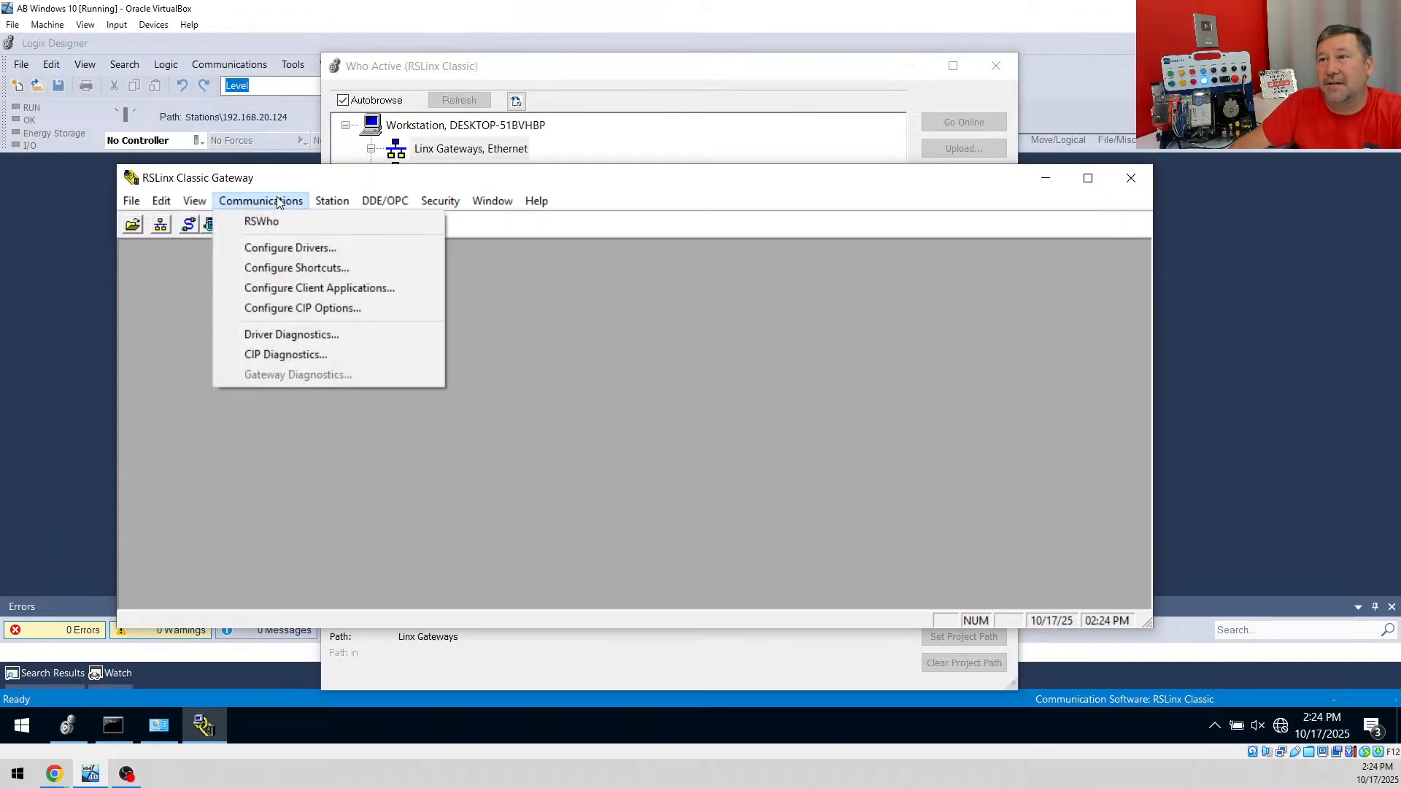
left_click(247, 248)
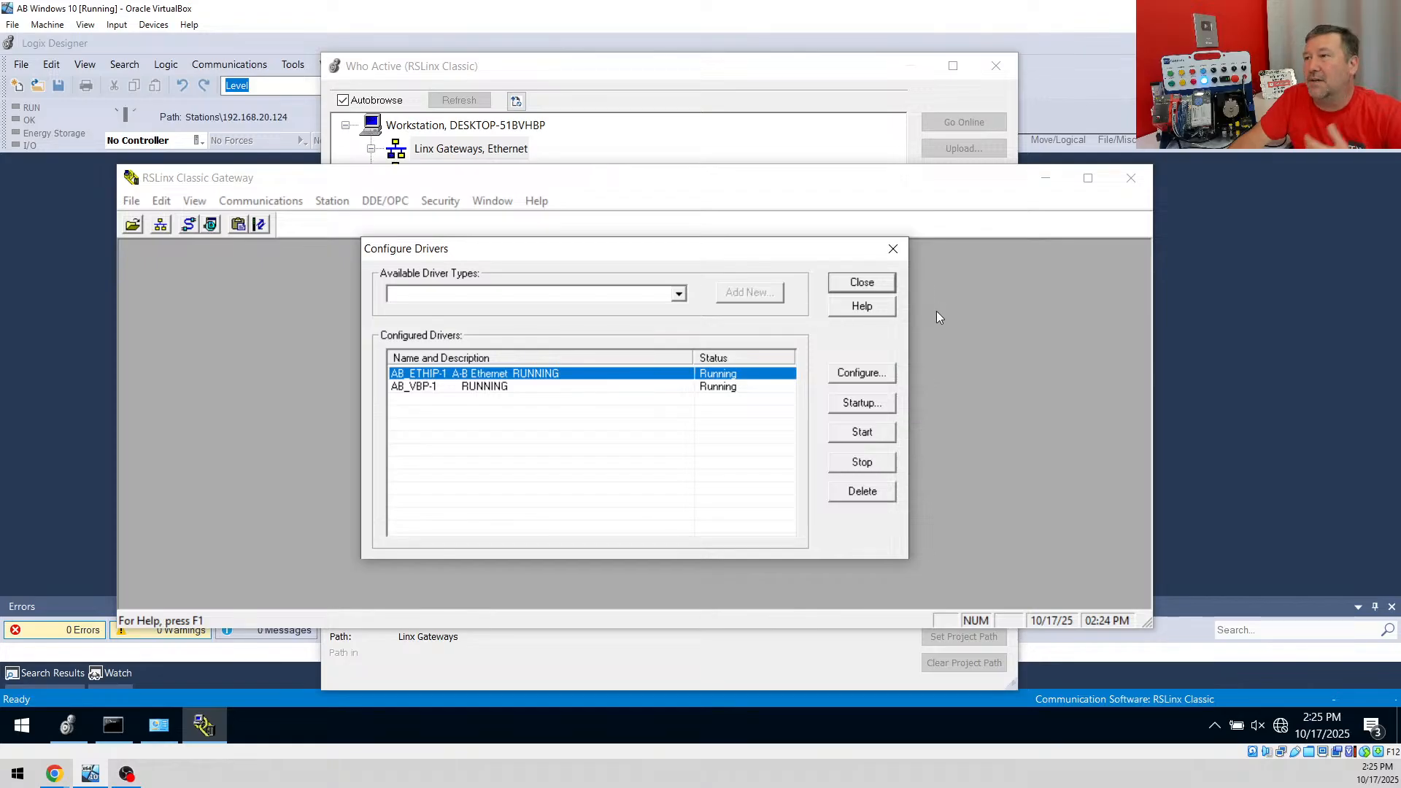
left_click(891, 288)
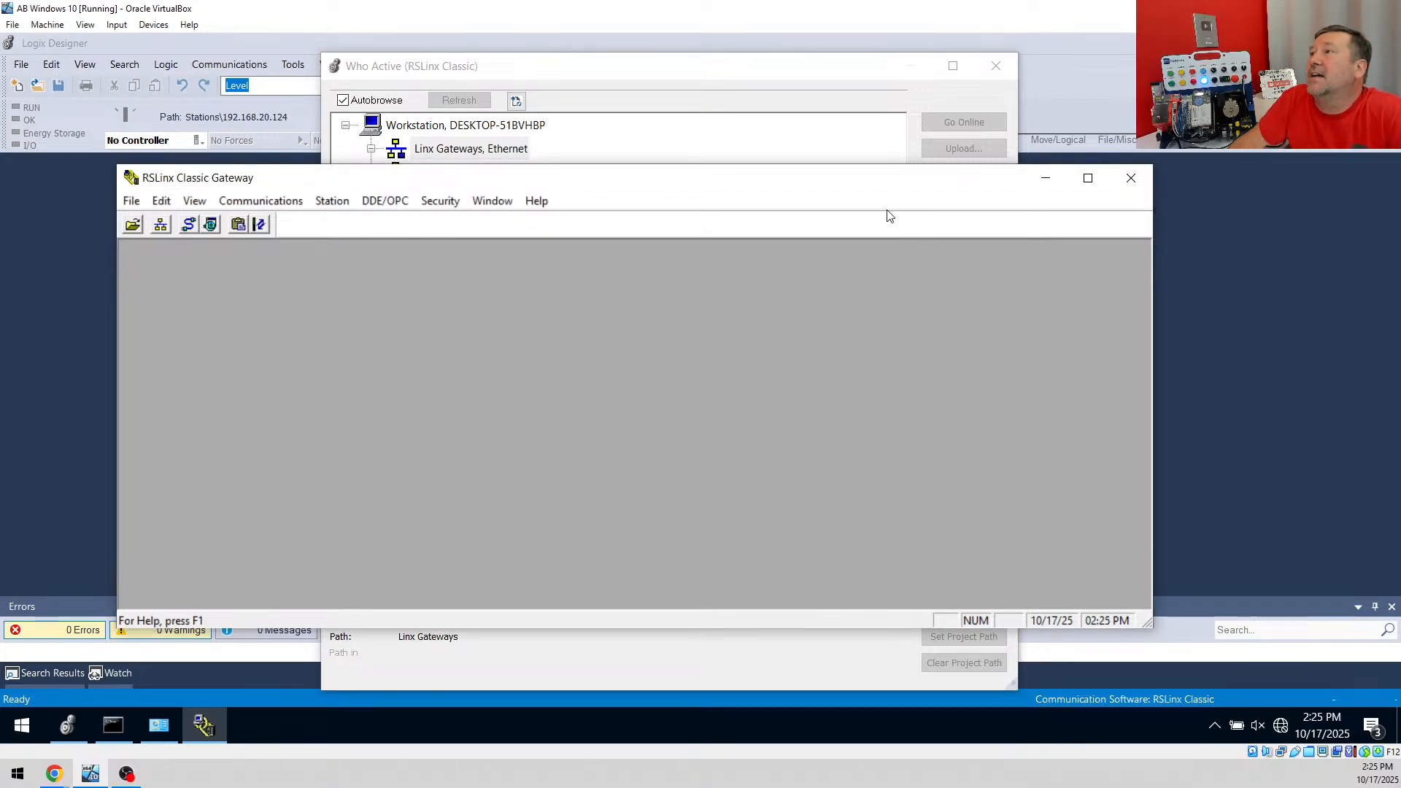
left_click(1045, 179)
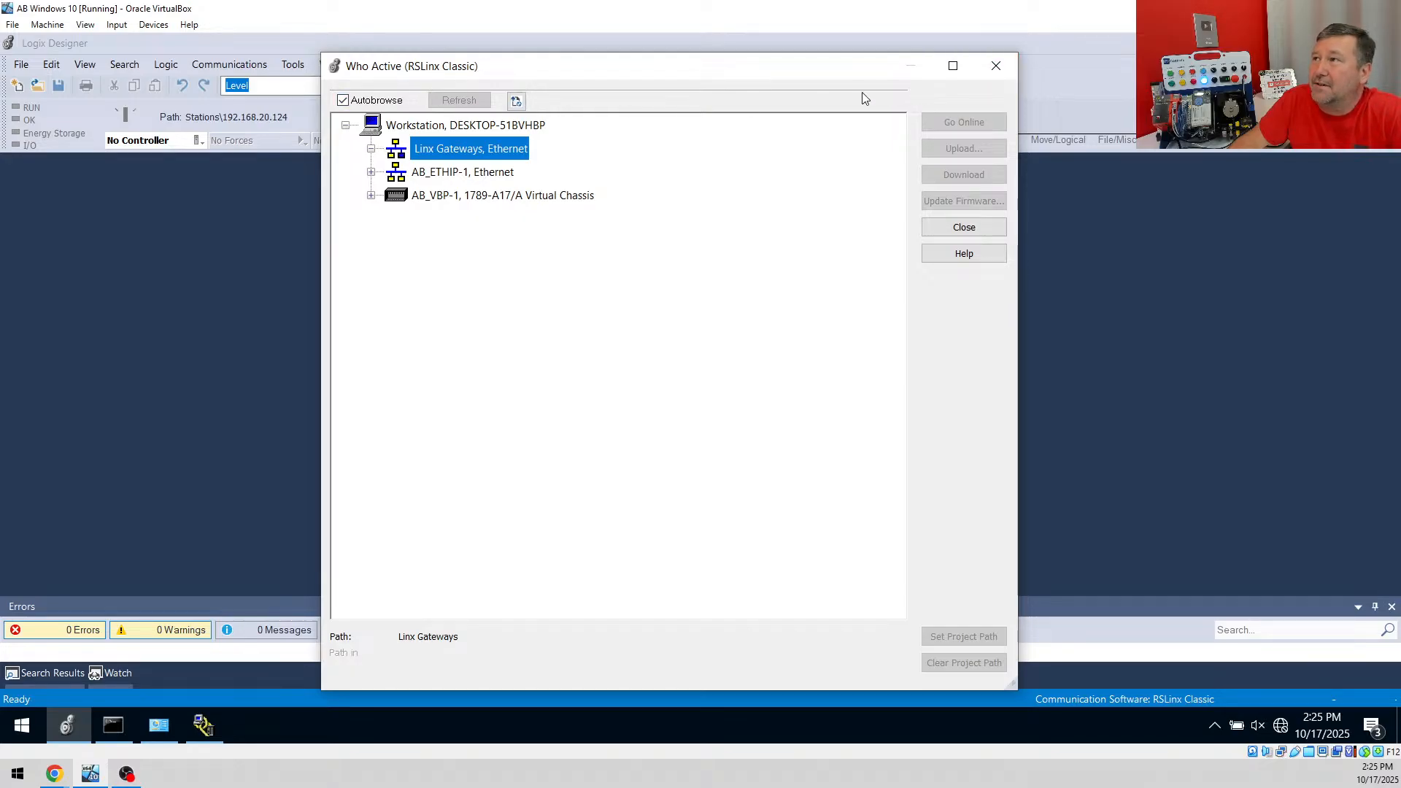
Close Who Active and switch Logix Designer's communication software to FactoryTalk Linx, accepting the compatibility warning
left_click(993, 69)
left_click(217, 66)
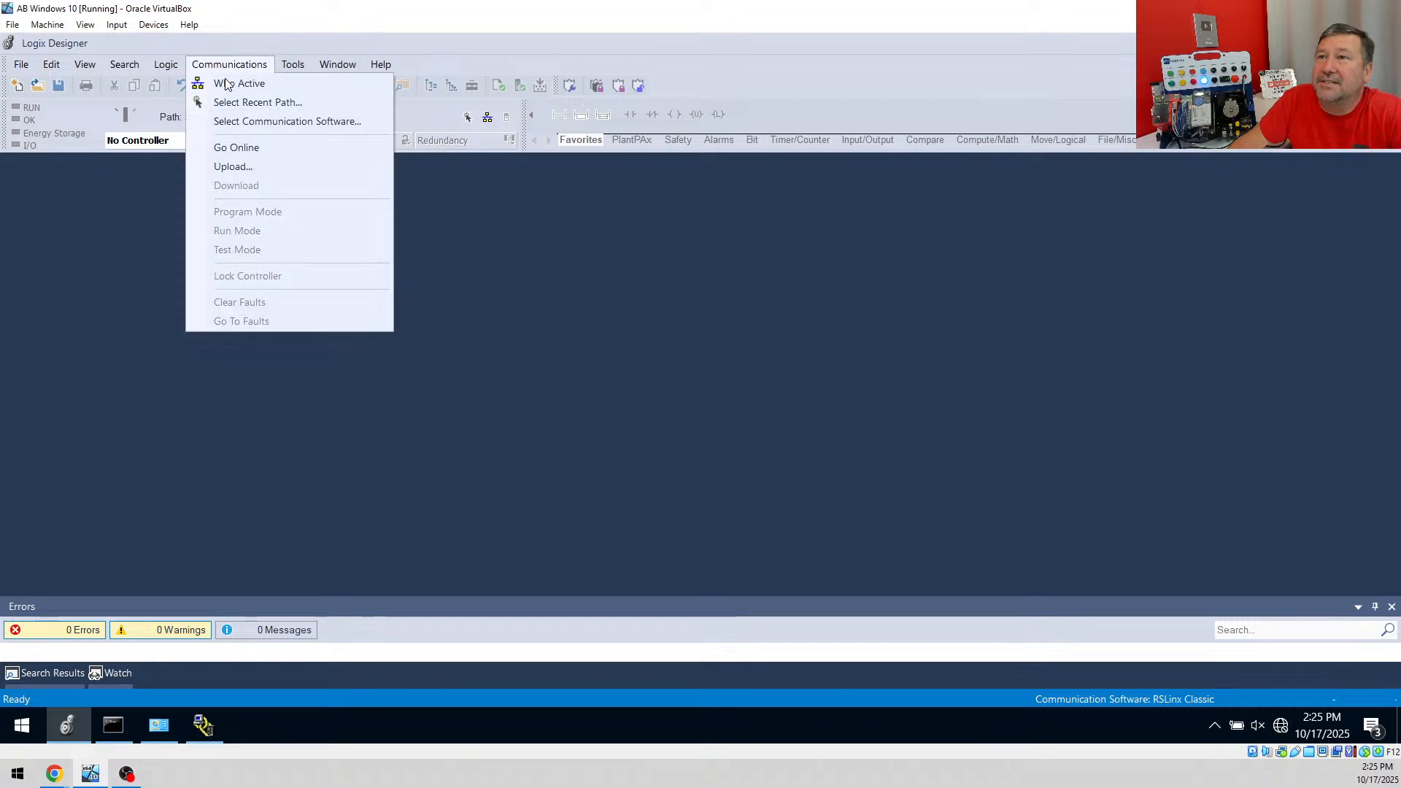
left_click(241, 120)
left_click(631, 393)
left_click(619, 424)
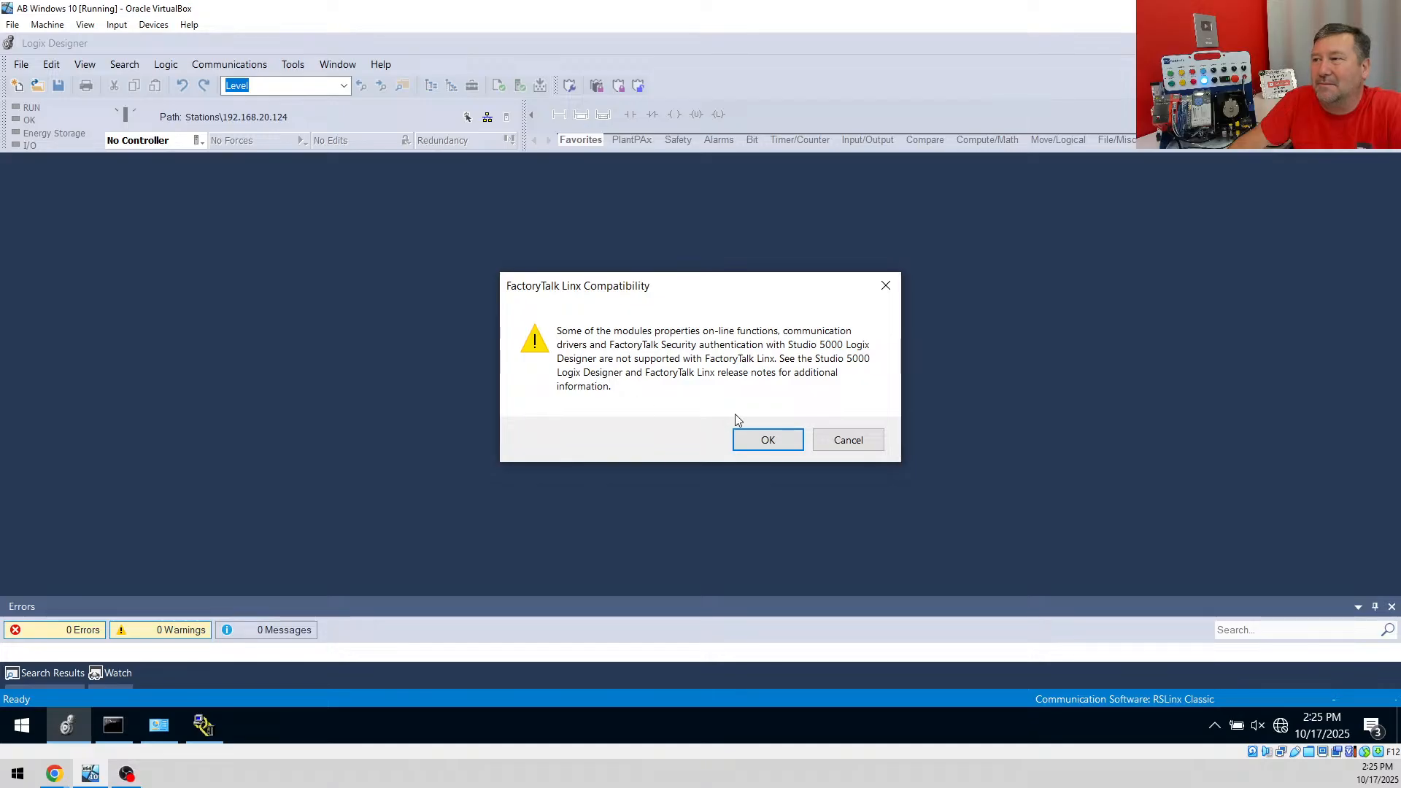
left_click(770, 440)
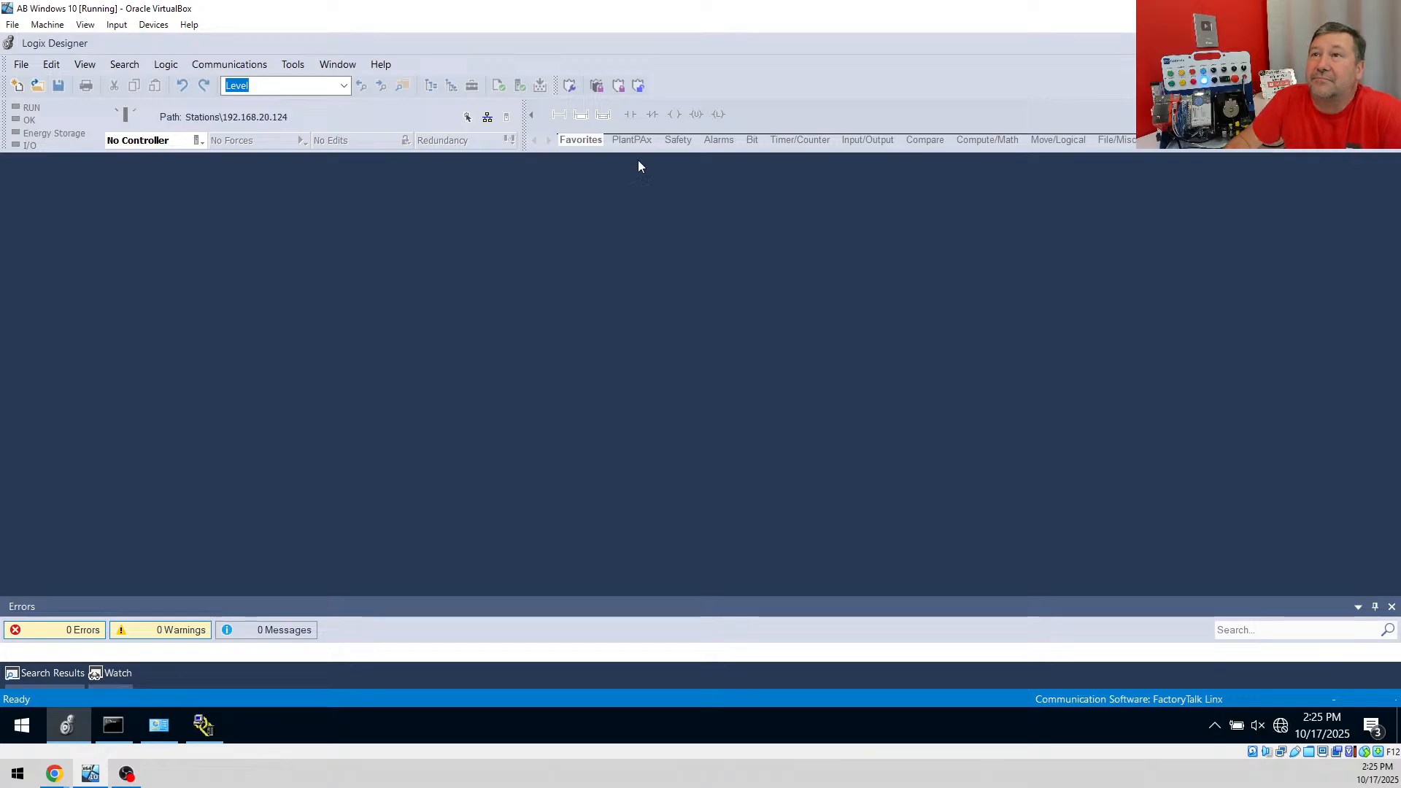
Open Who Active with FactoryTalk Linx and expand Ethernet, AB_ETH-1 to examine its devices
left_click(229, 64)
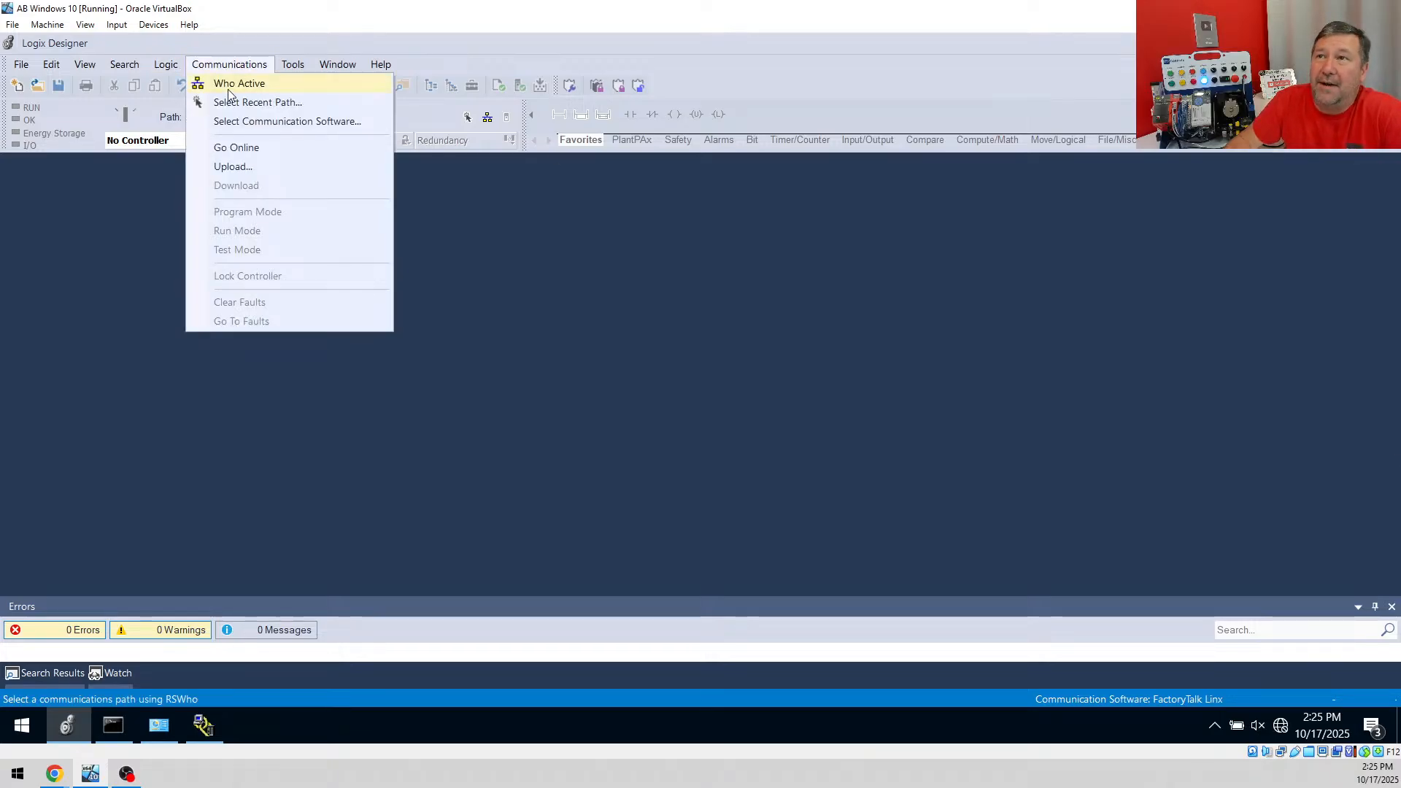
left_click(213, 85)
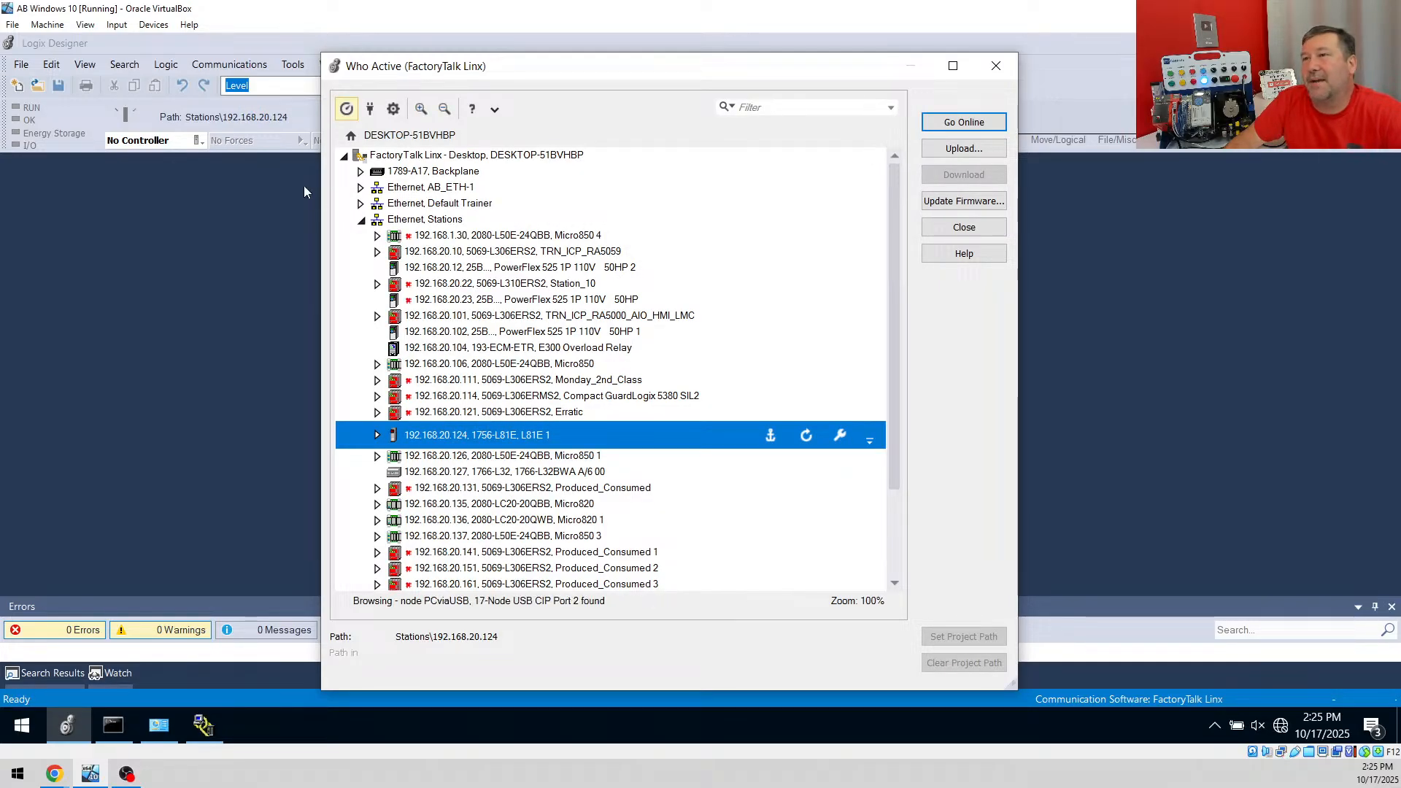
left_click(361, 188)
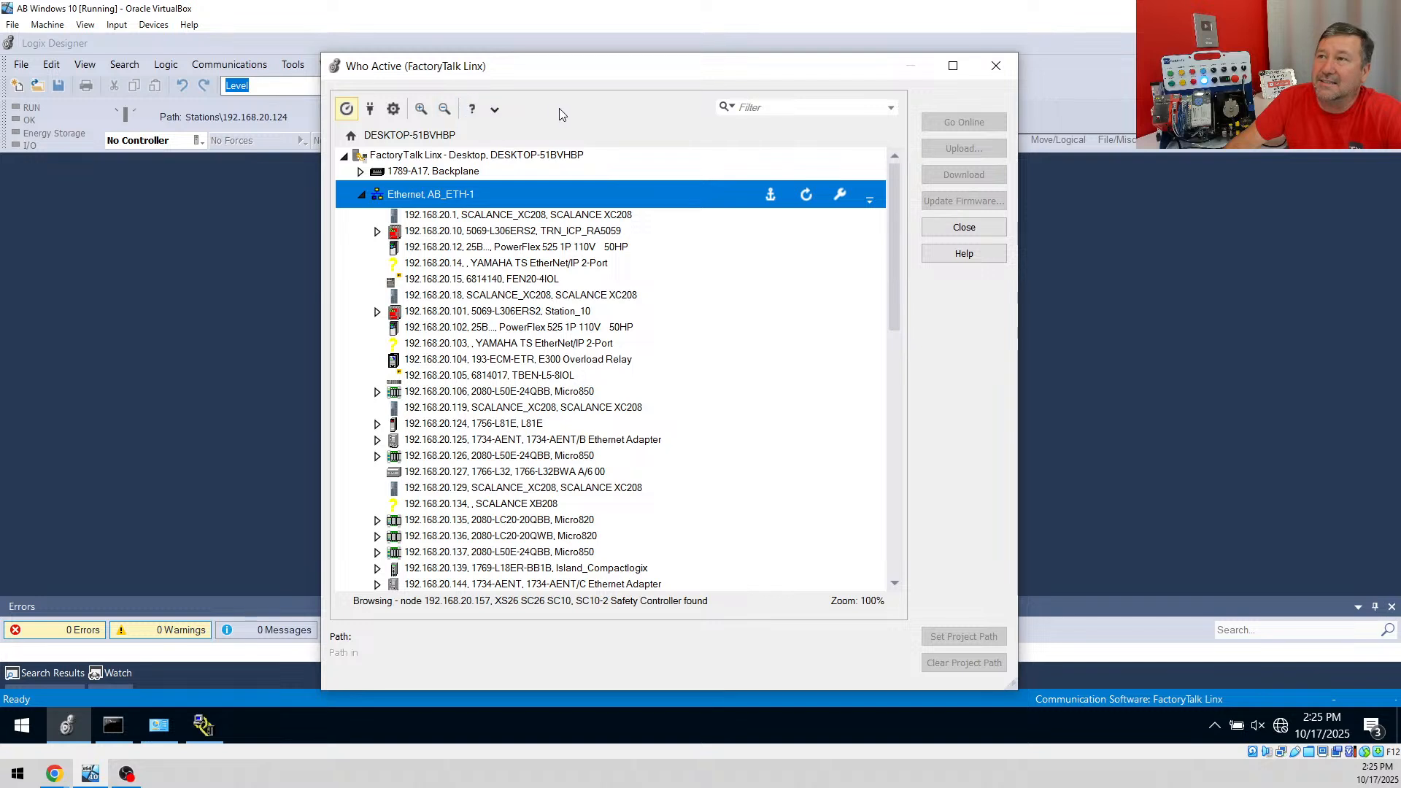
left_click(347, 110)
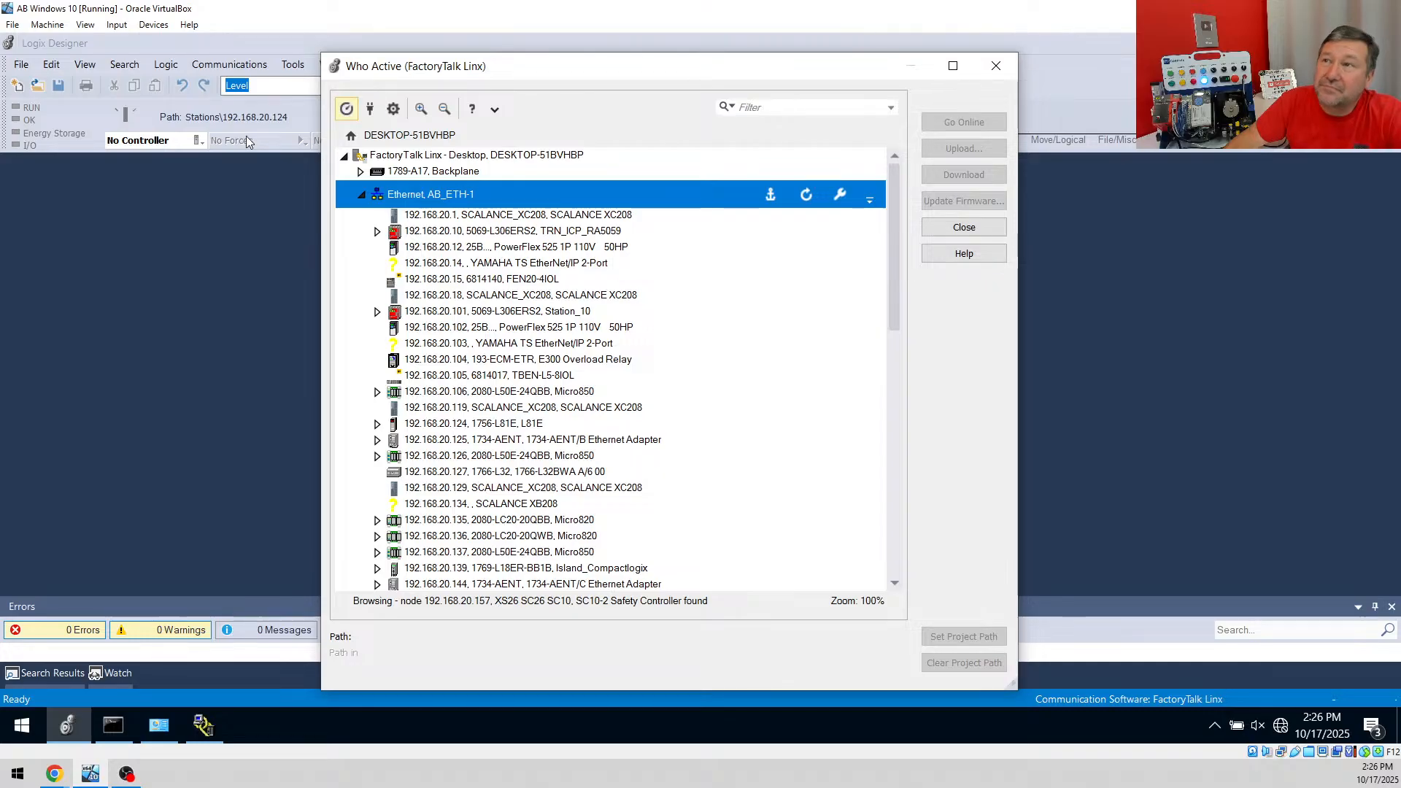
Compare the configured drivers in FactoryTalk Linx with those in RSLinx Classic, selecting AB_ETH-1 in the FactoryTalk Linx list
left_click(370, 111)
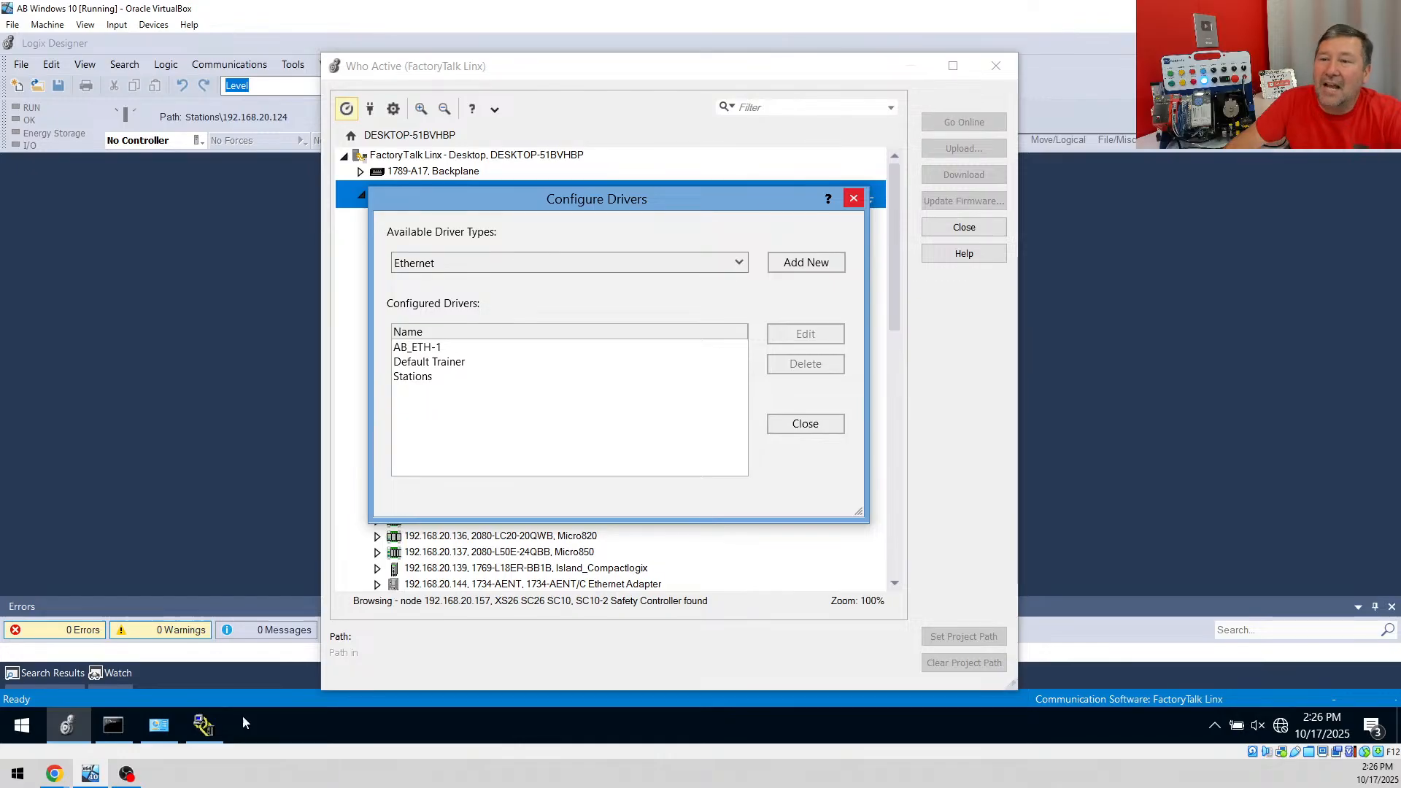
left_click(203, 725)
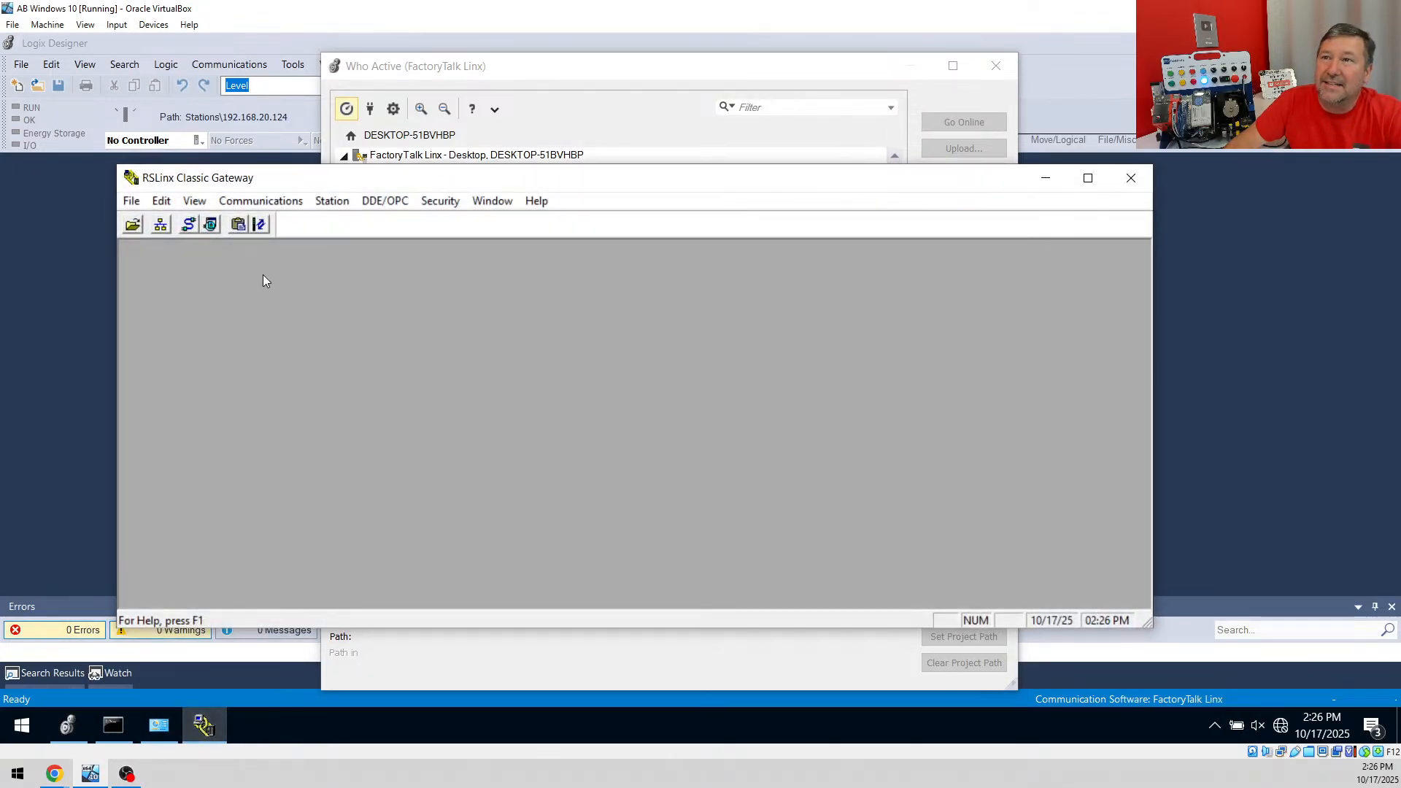
left_click(261, 200)
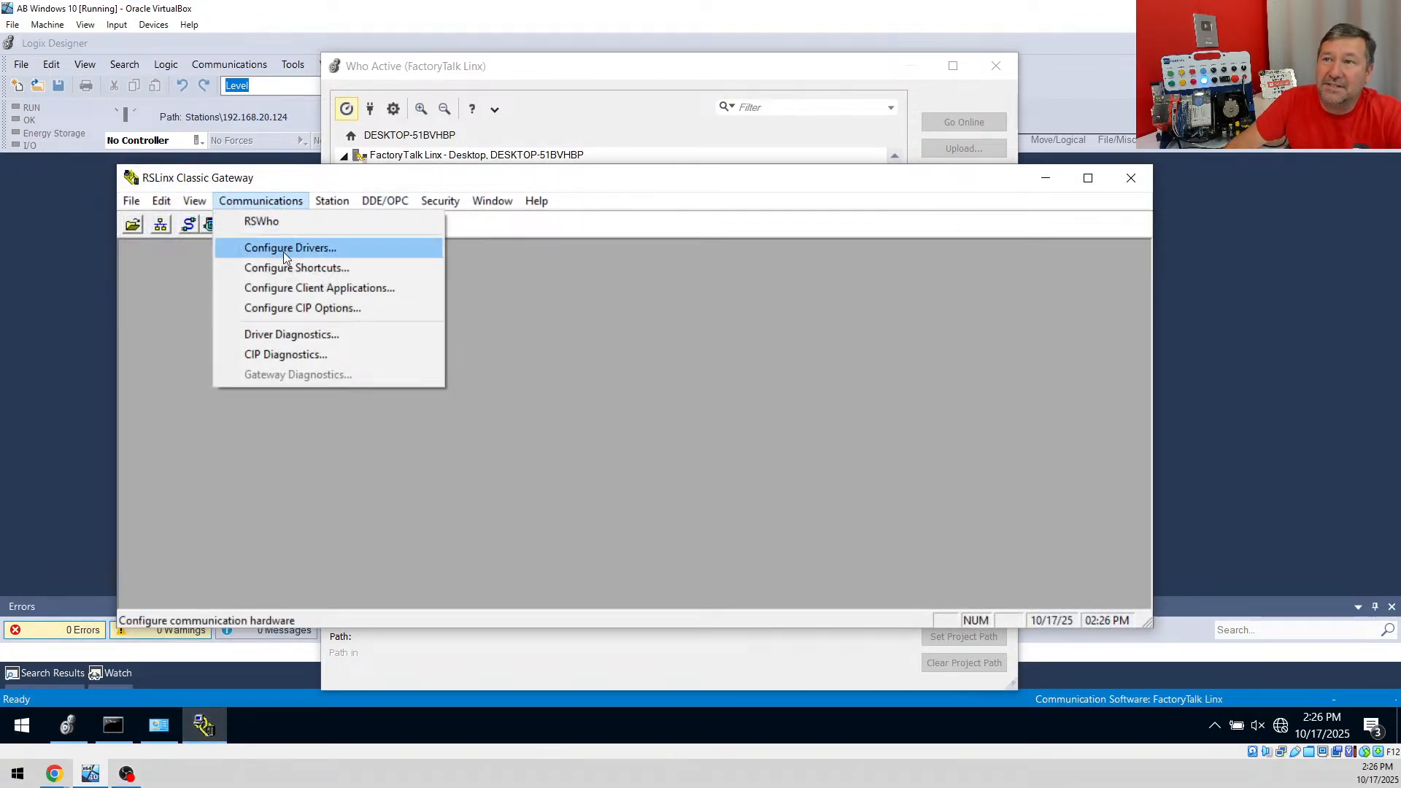
left_click(283, 249)
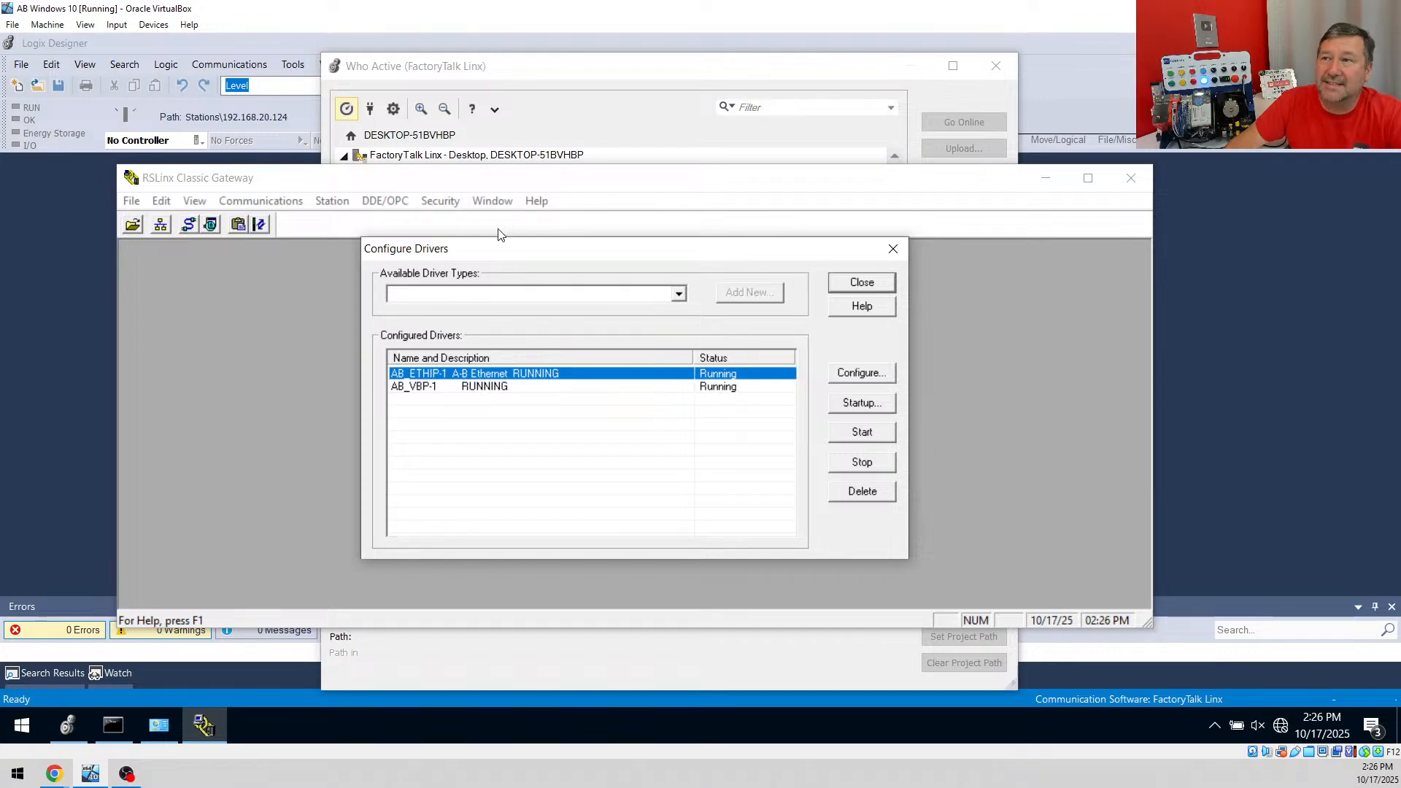
left_click(573, 77)
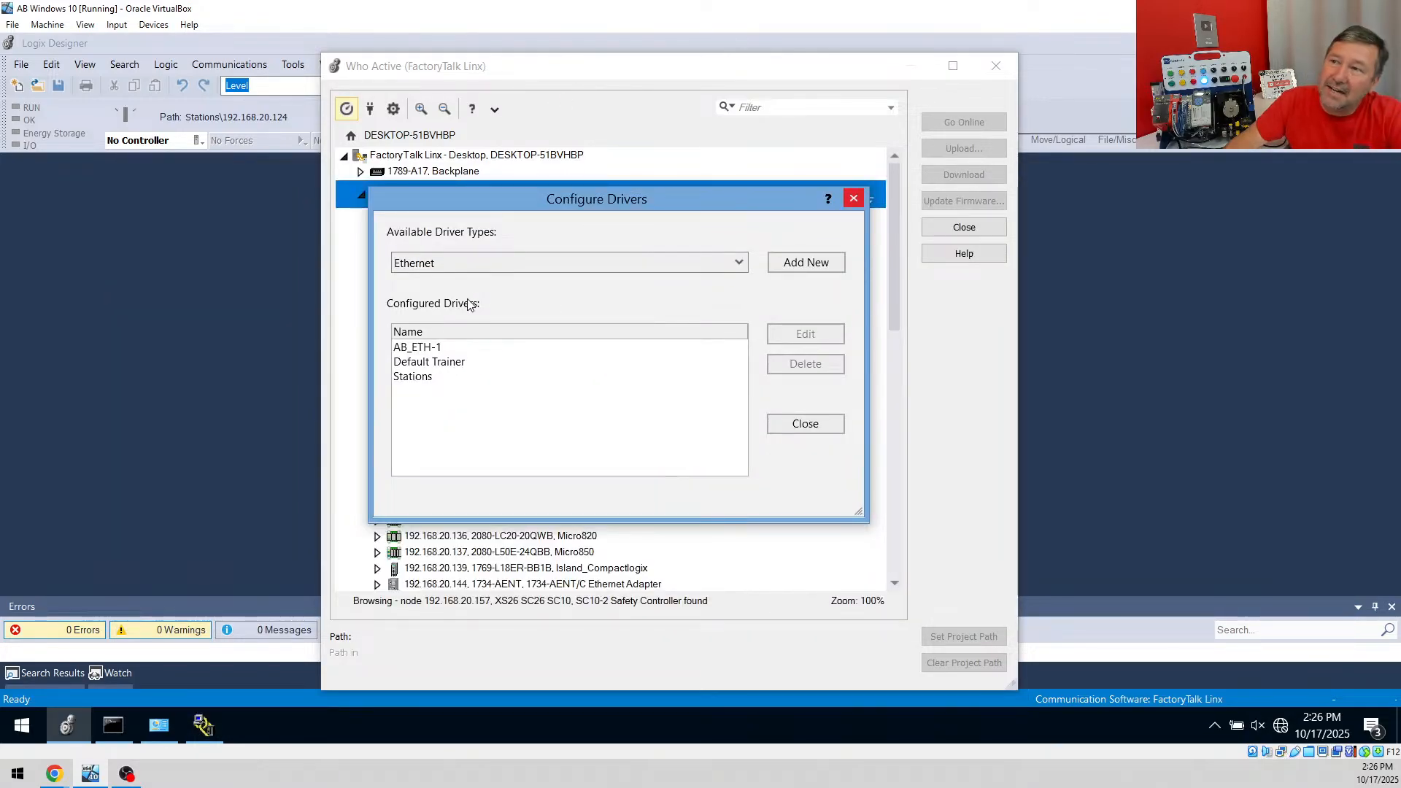
left_click(438, 349)
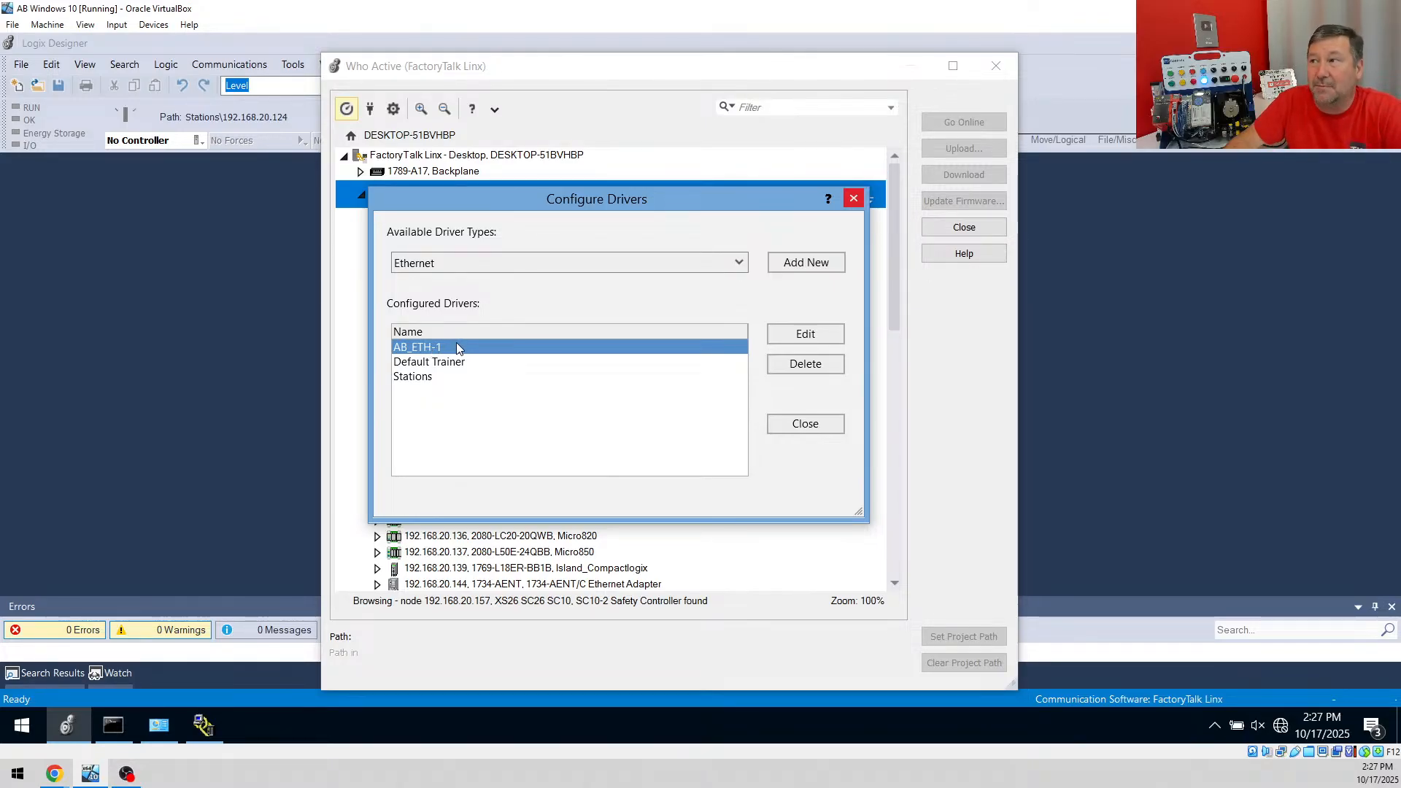
left_click(203, 726)
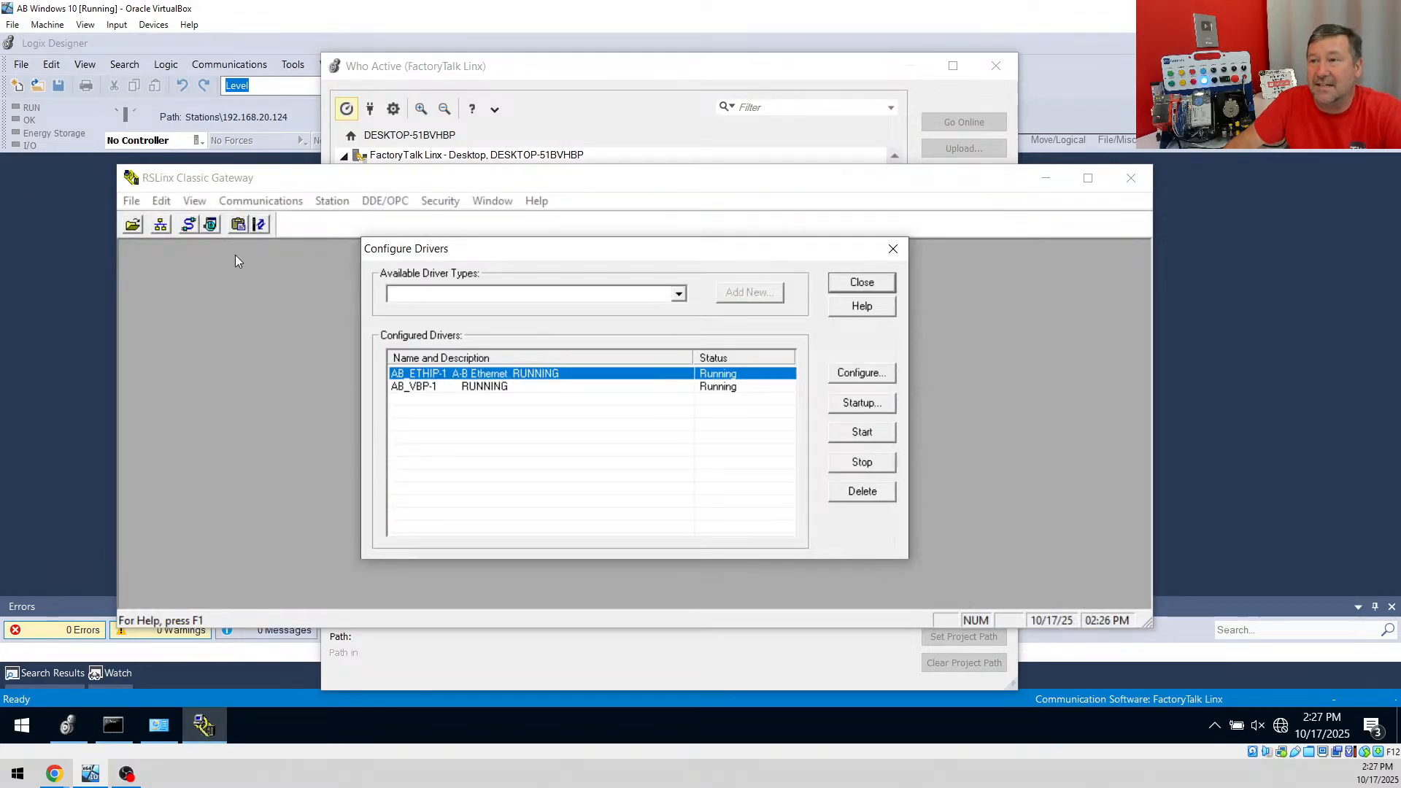
left_click(410, 672)
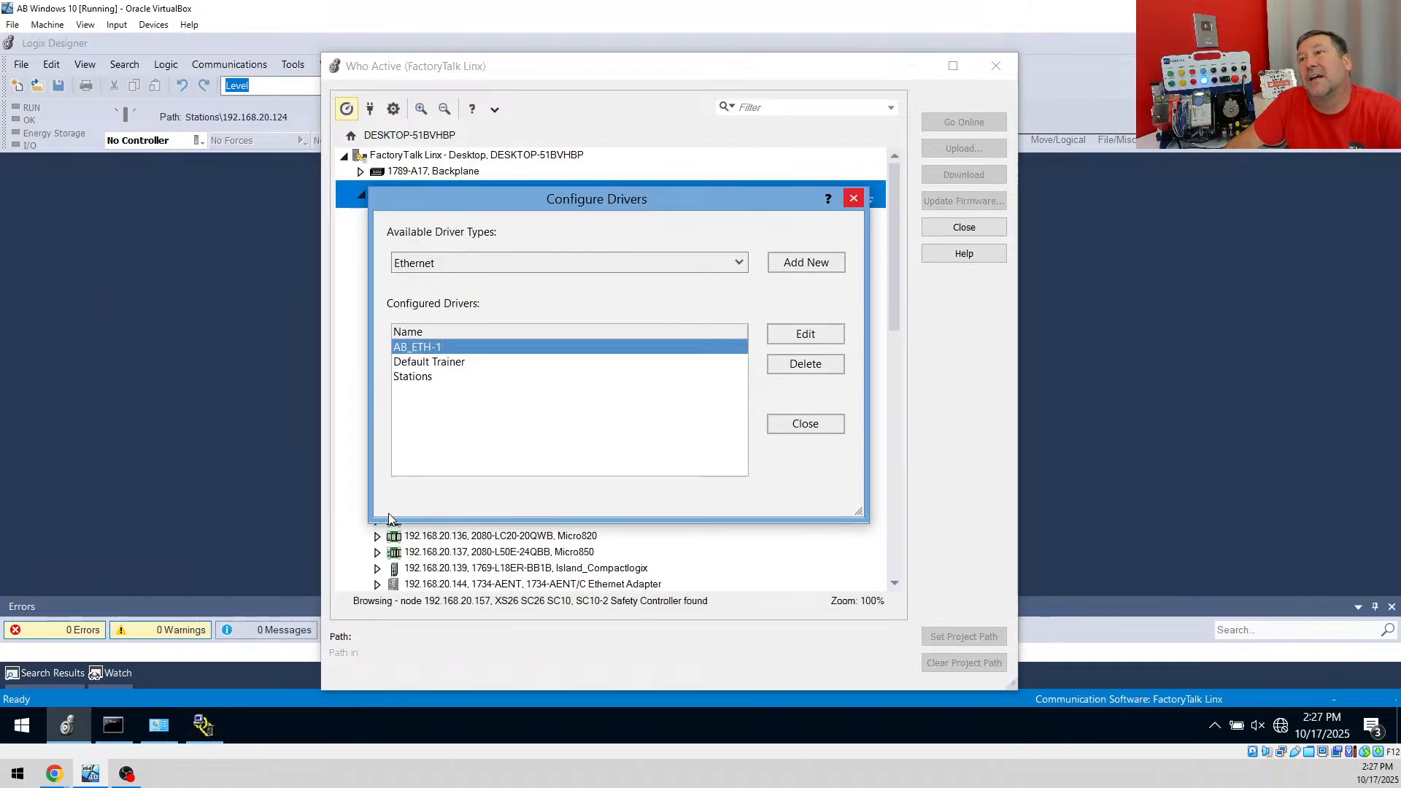
Inspect the AB_ETH-1 driver's discovery method options in FactoryTalk Linx and compare them with RSLinx Classic's available driver types
double_click(460, 347)
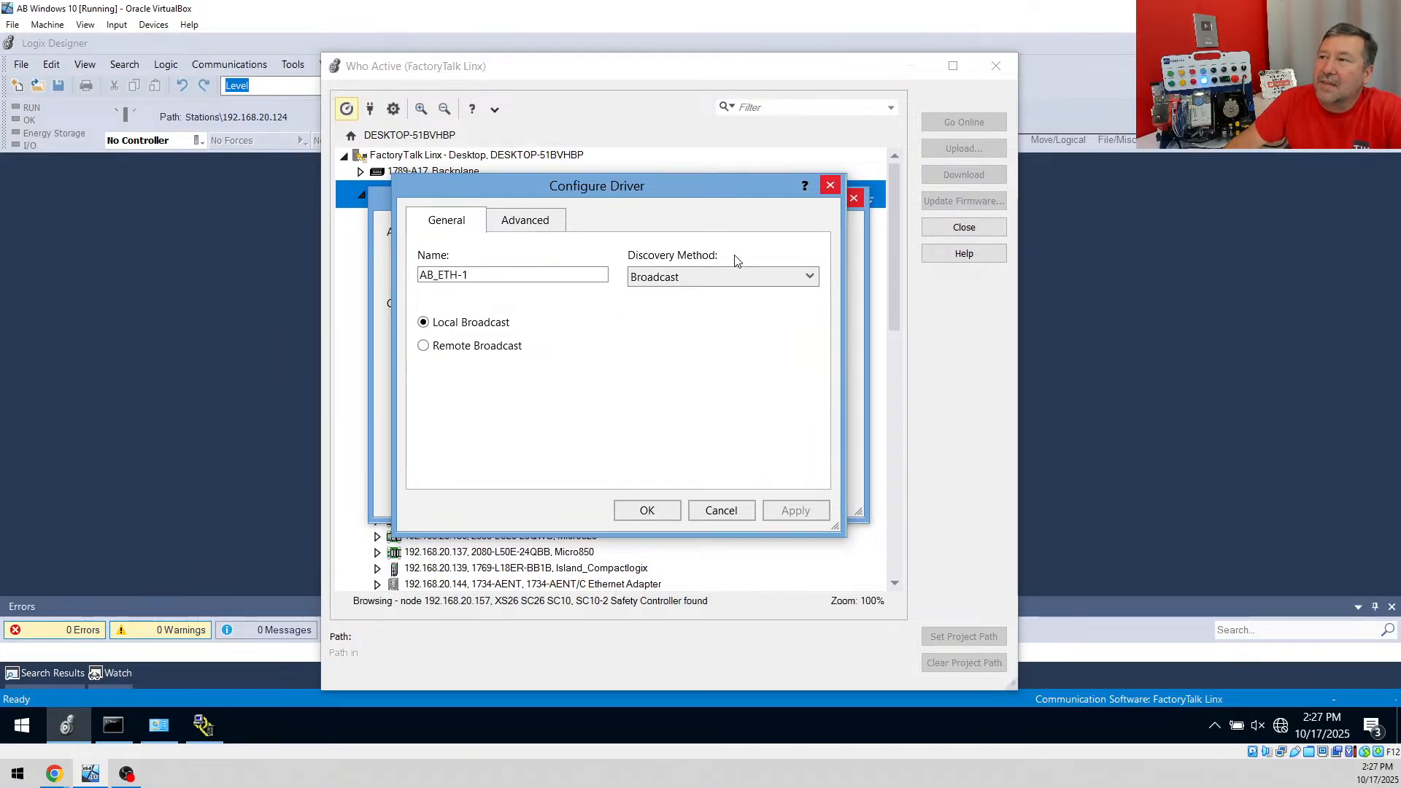
left_click(809, 282)
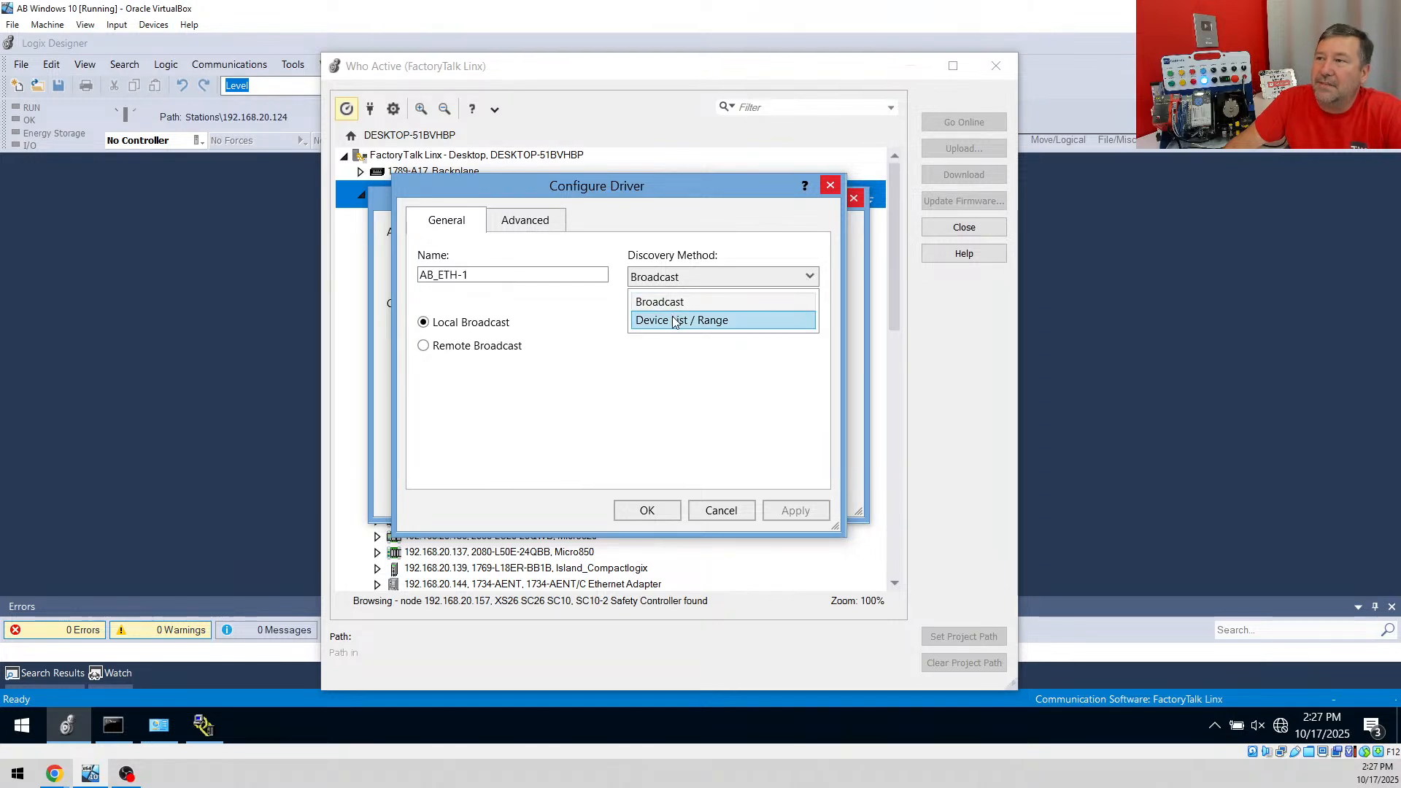
left_click(677, 407)
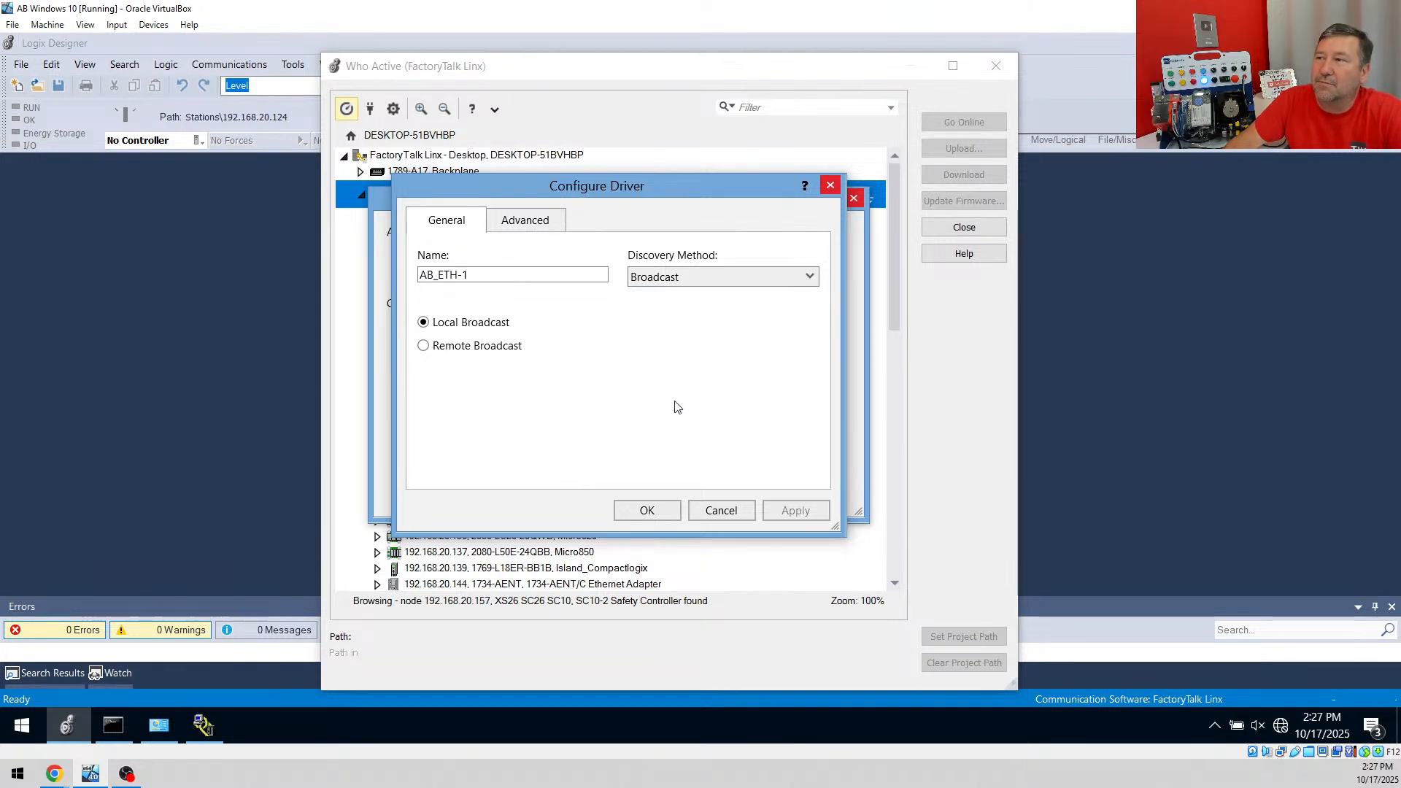
left_click(219, 739)
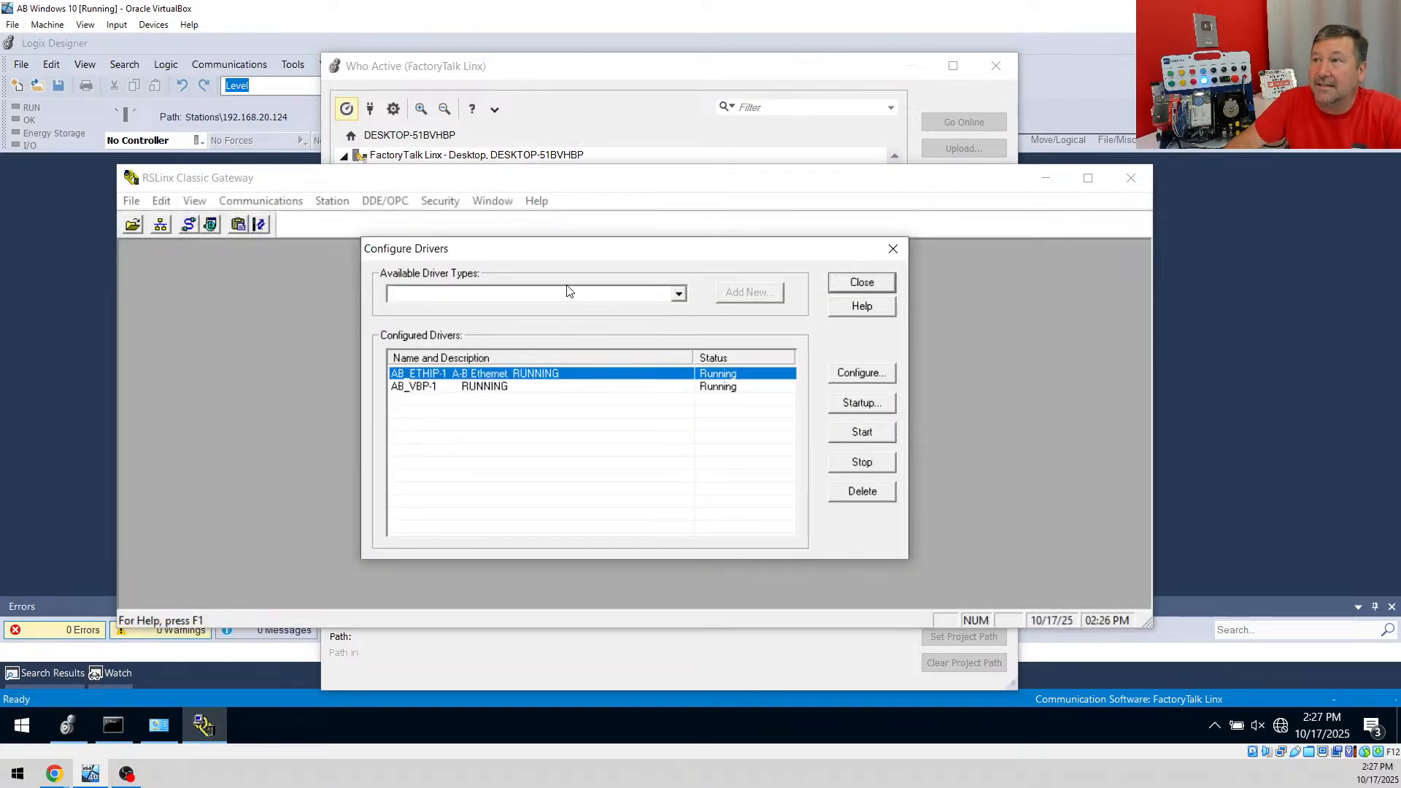
left_click(662, 294)
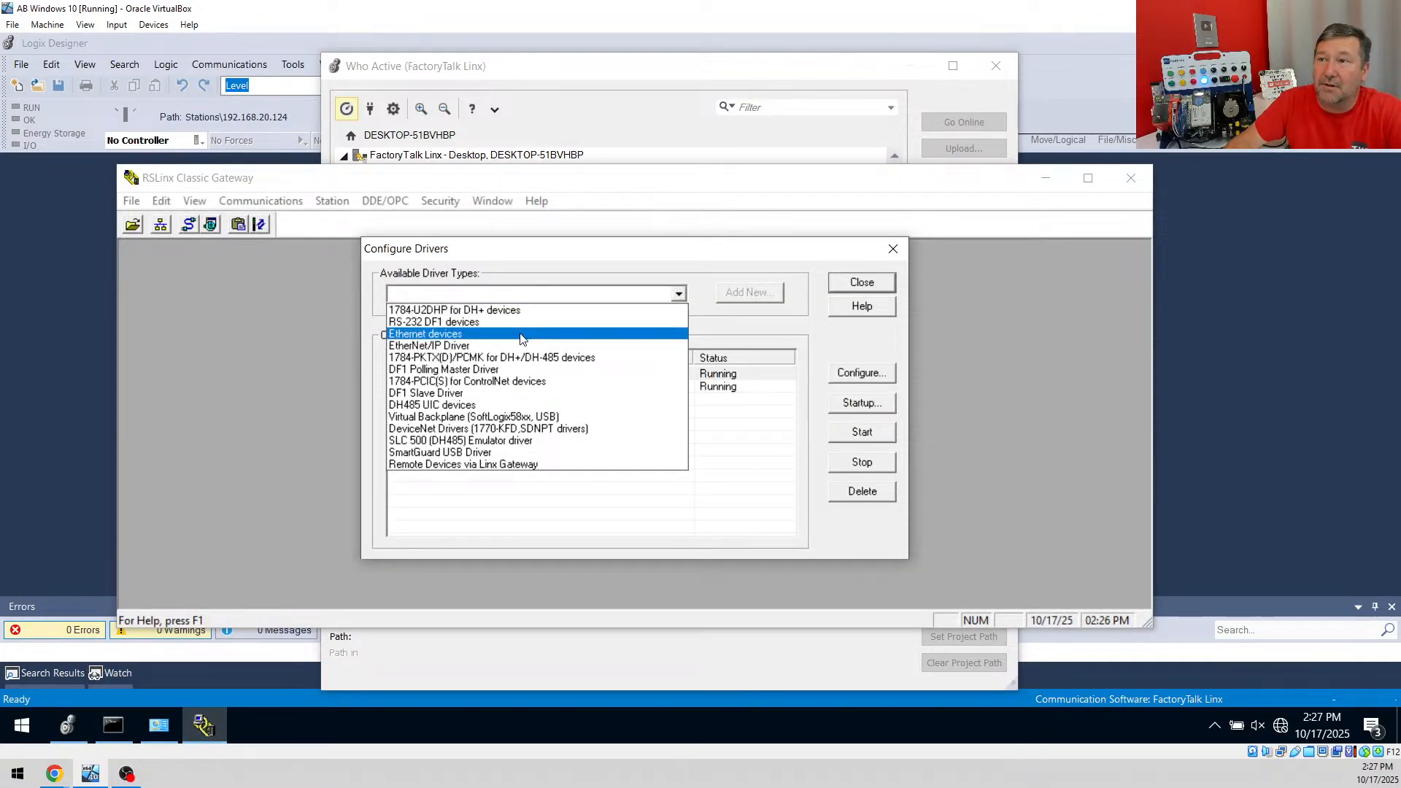
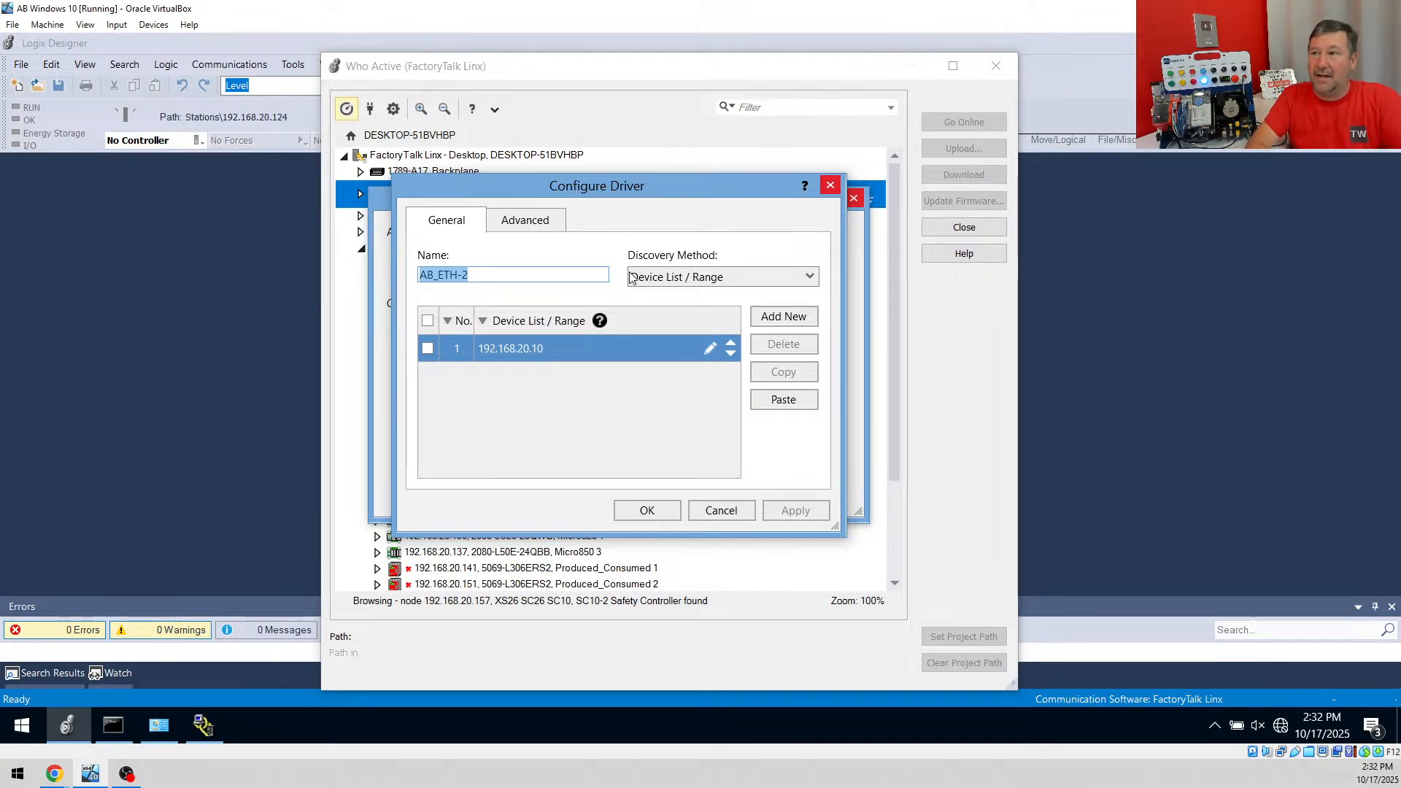
Name the FactoryTalk Linx device-list driver for 192.168.20.10 Subscribe and accept the driver modification
type("S")
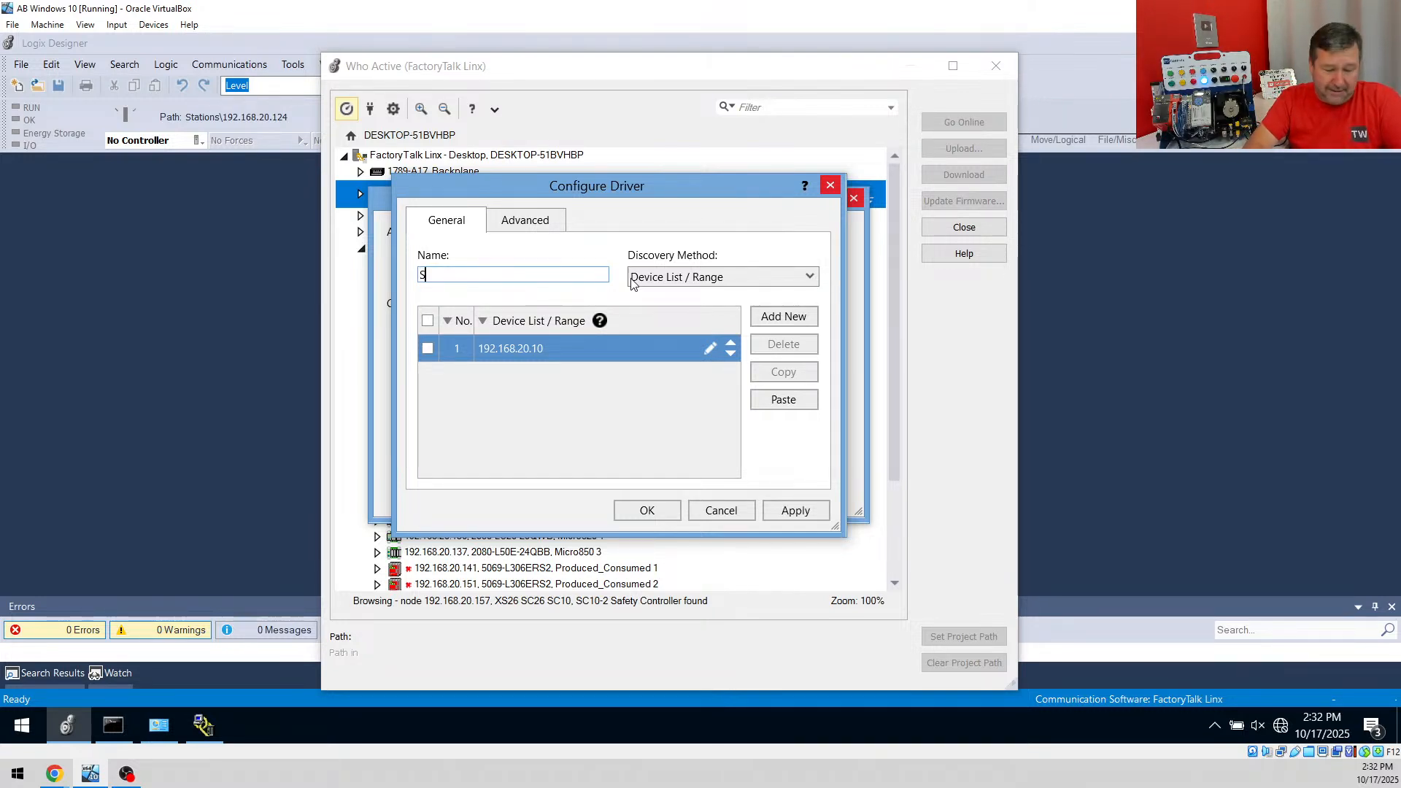
type("ubscribe")
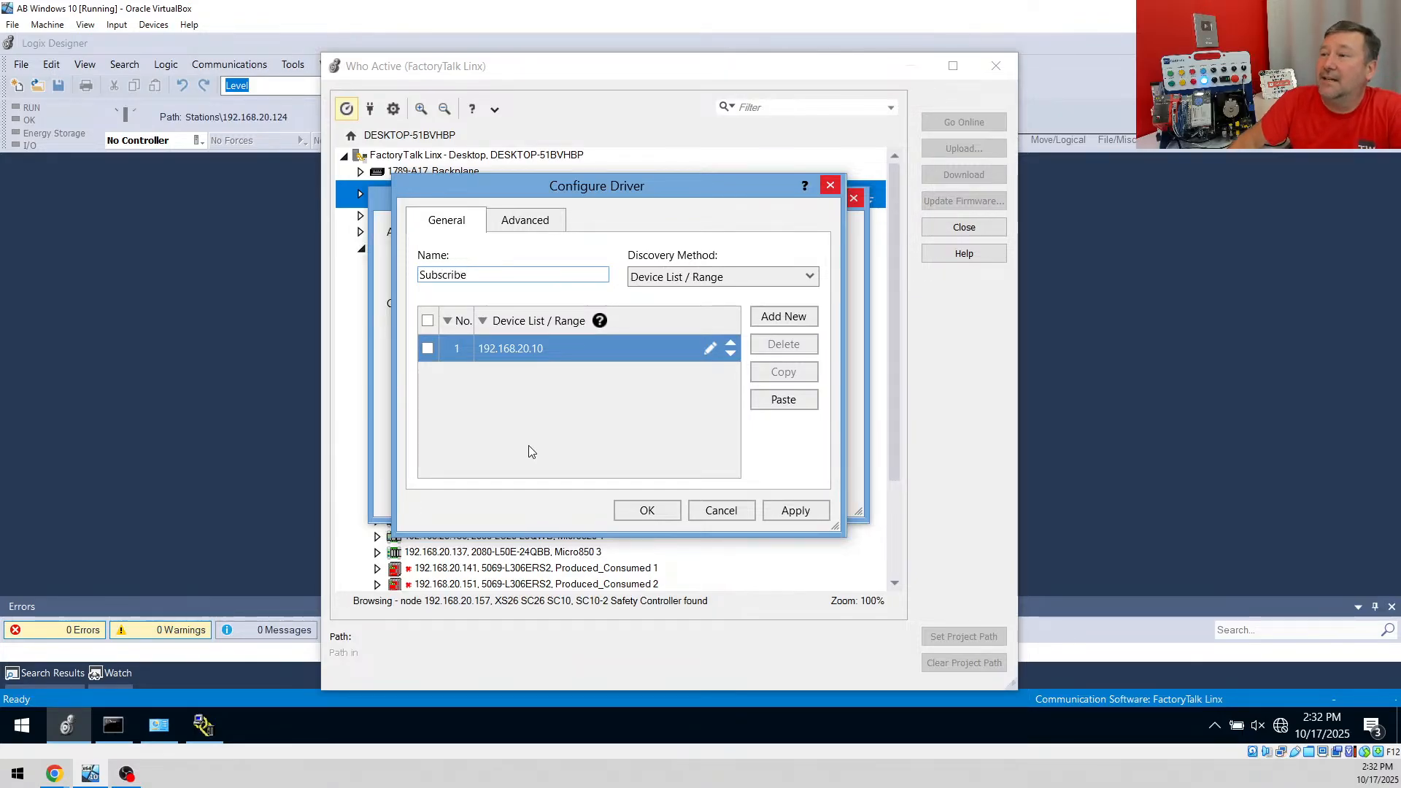
left_click(656, 507)
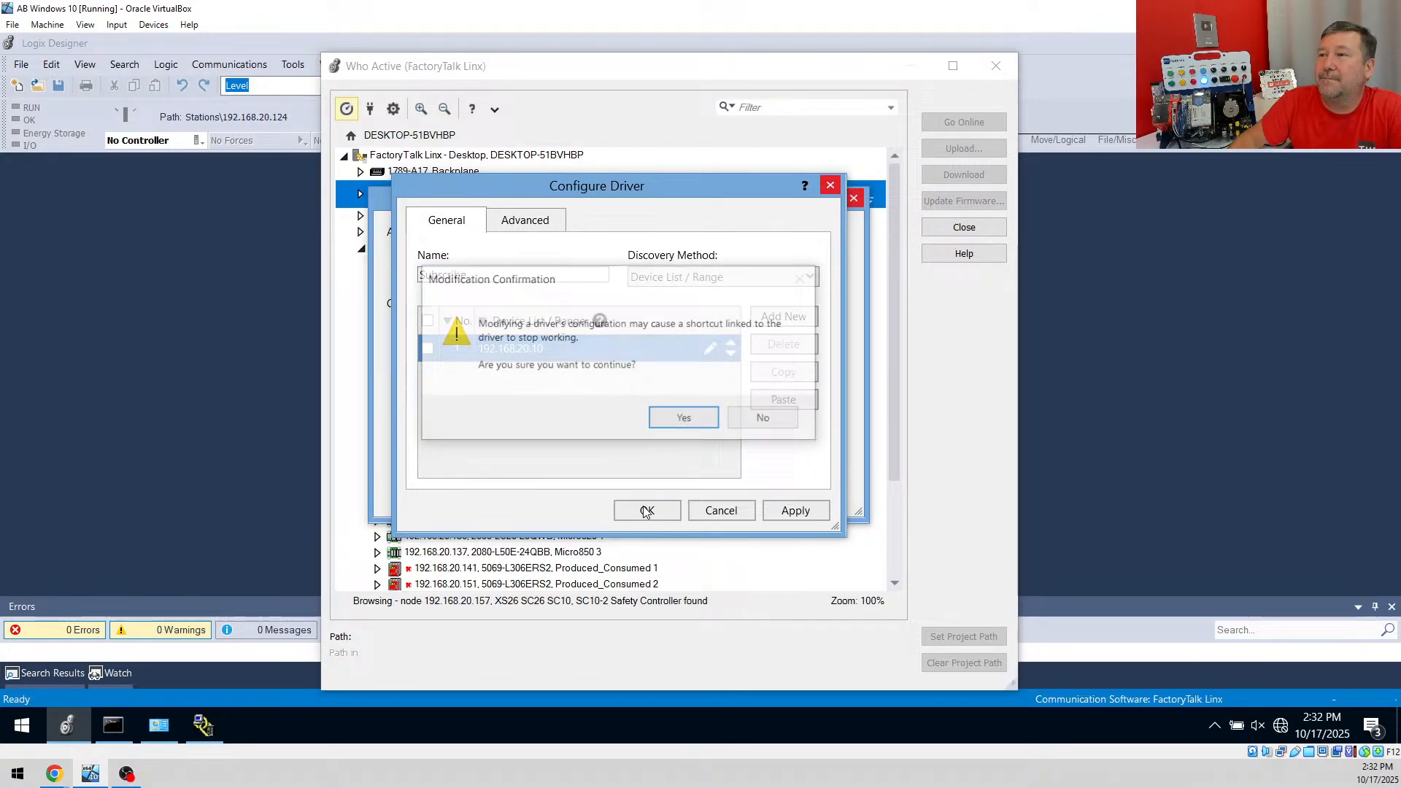
left_click(666, 416)
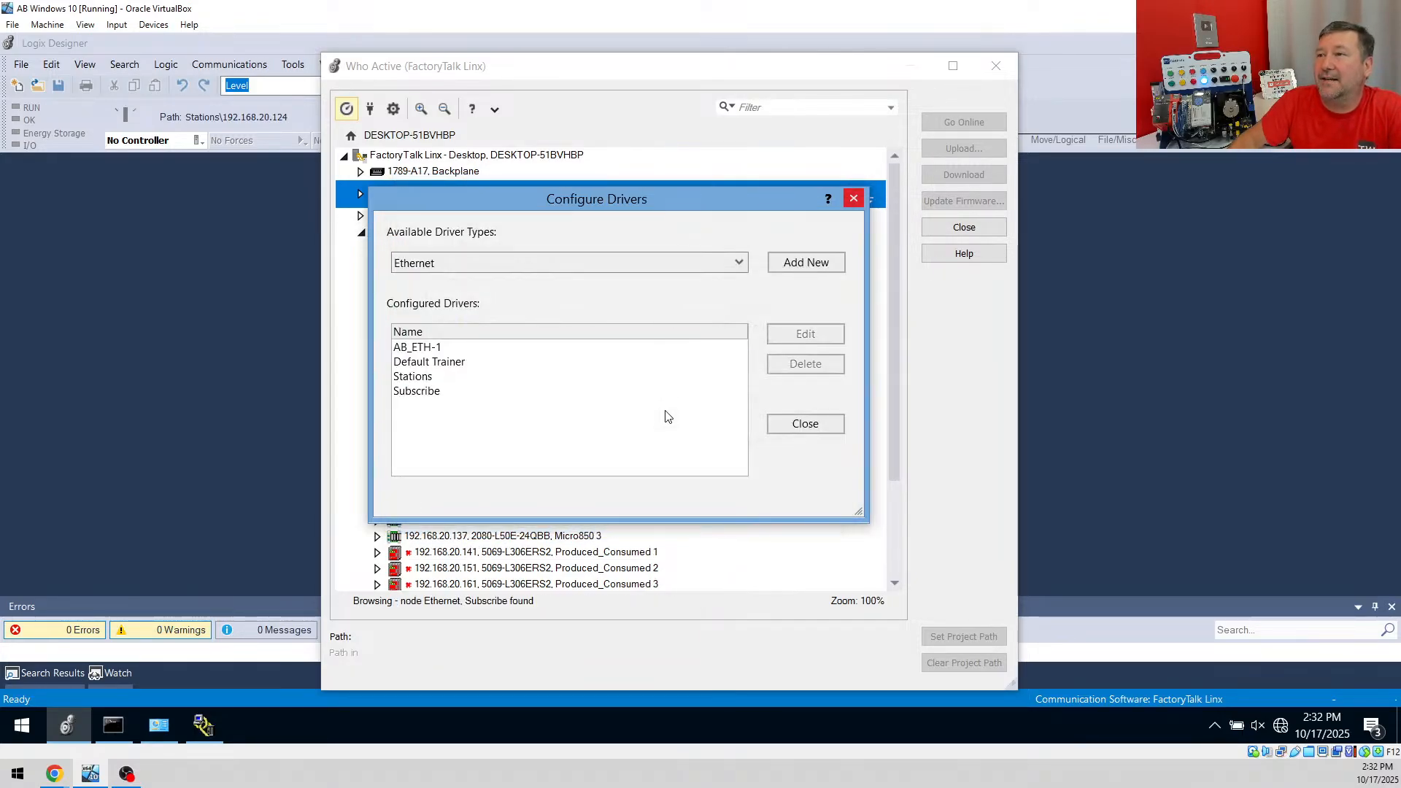
Close the driver configuration, collapse Ethernet, Stations, and expand Ethernet, Subscribe to check its devices
left_click(788, 423)
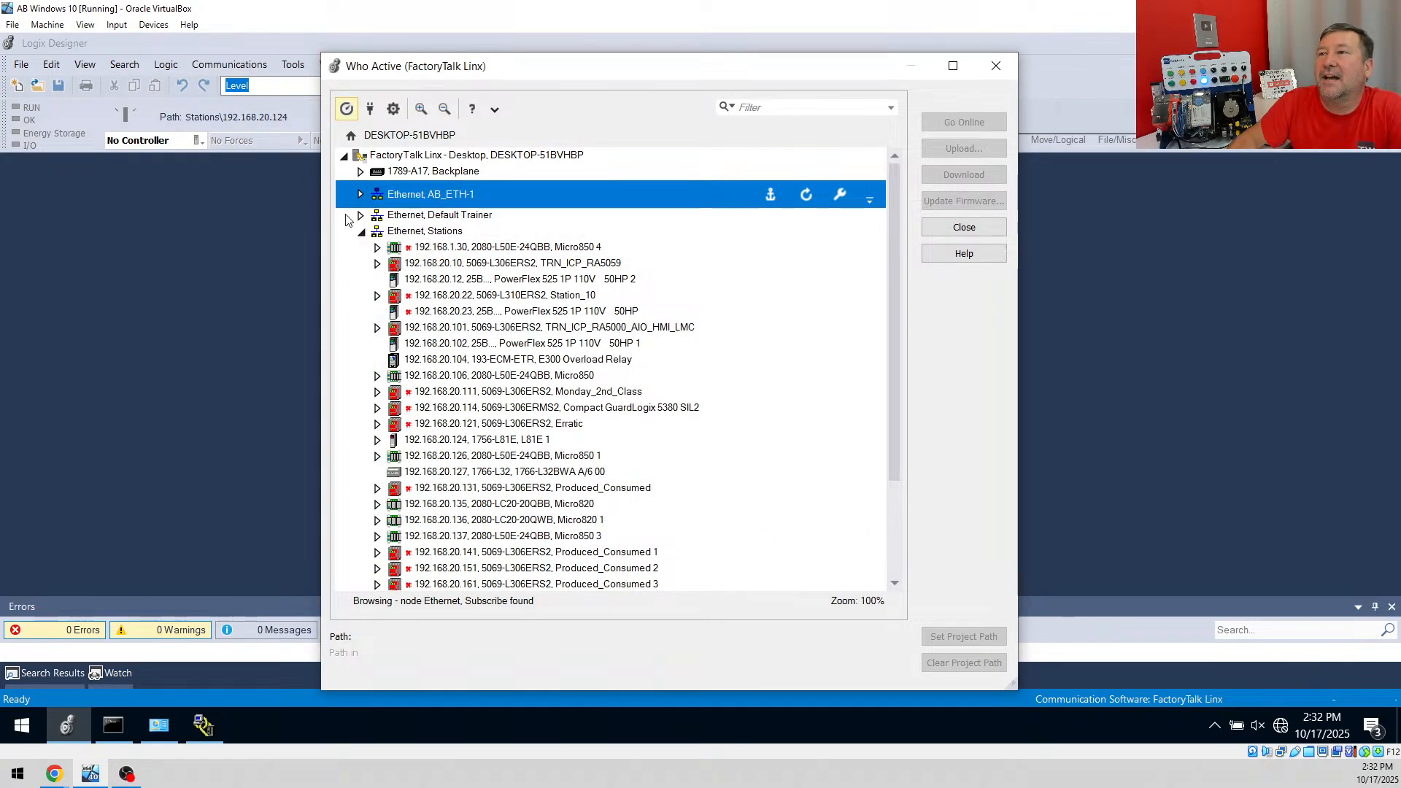
left_click(360, 234)
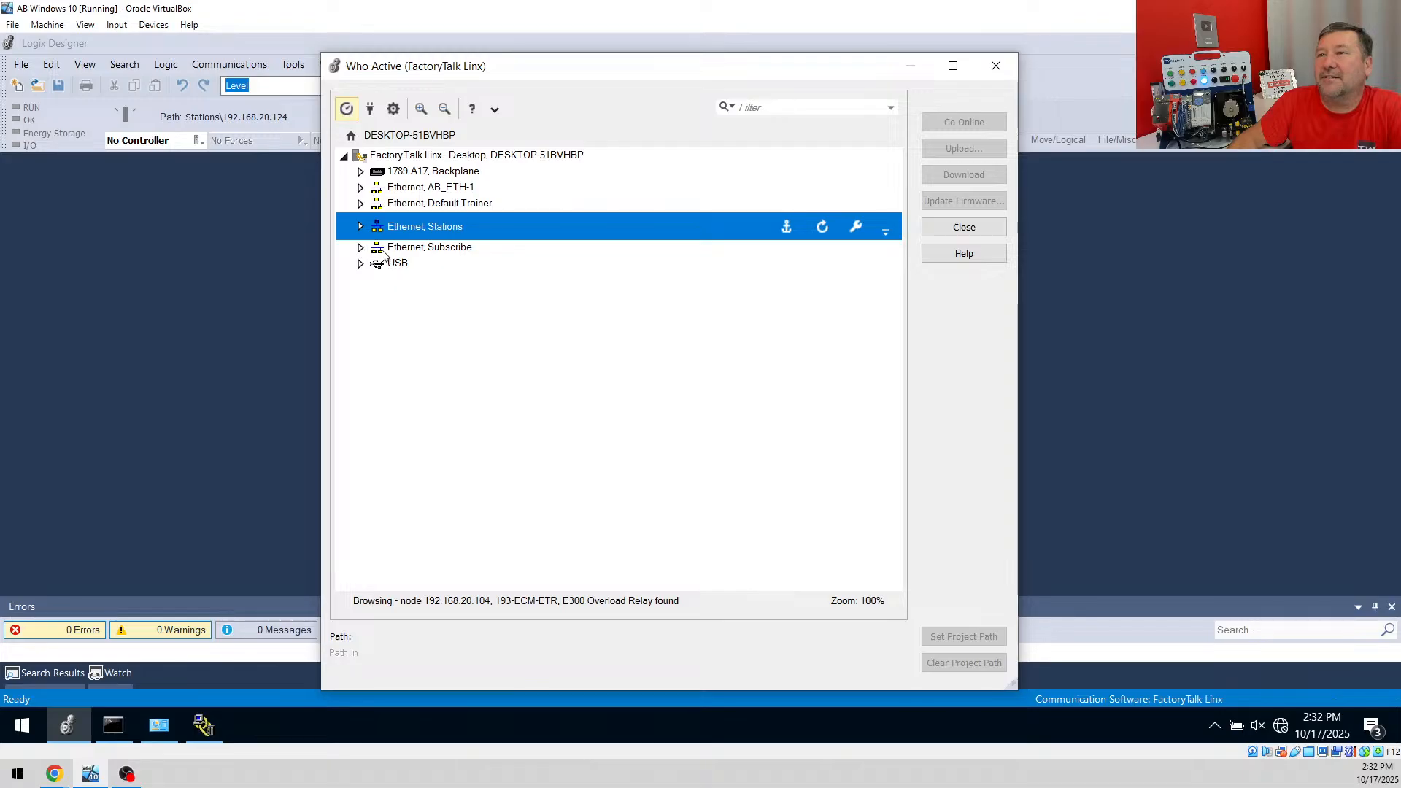
left_click(360, 248)
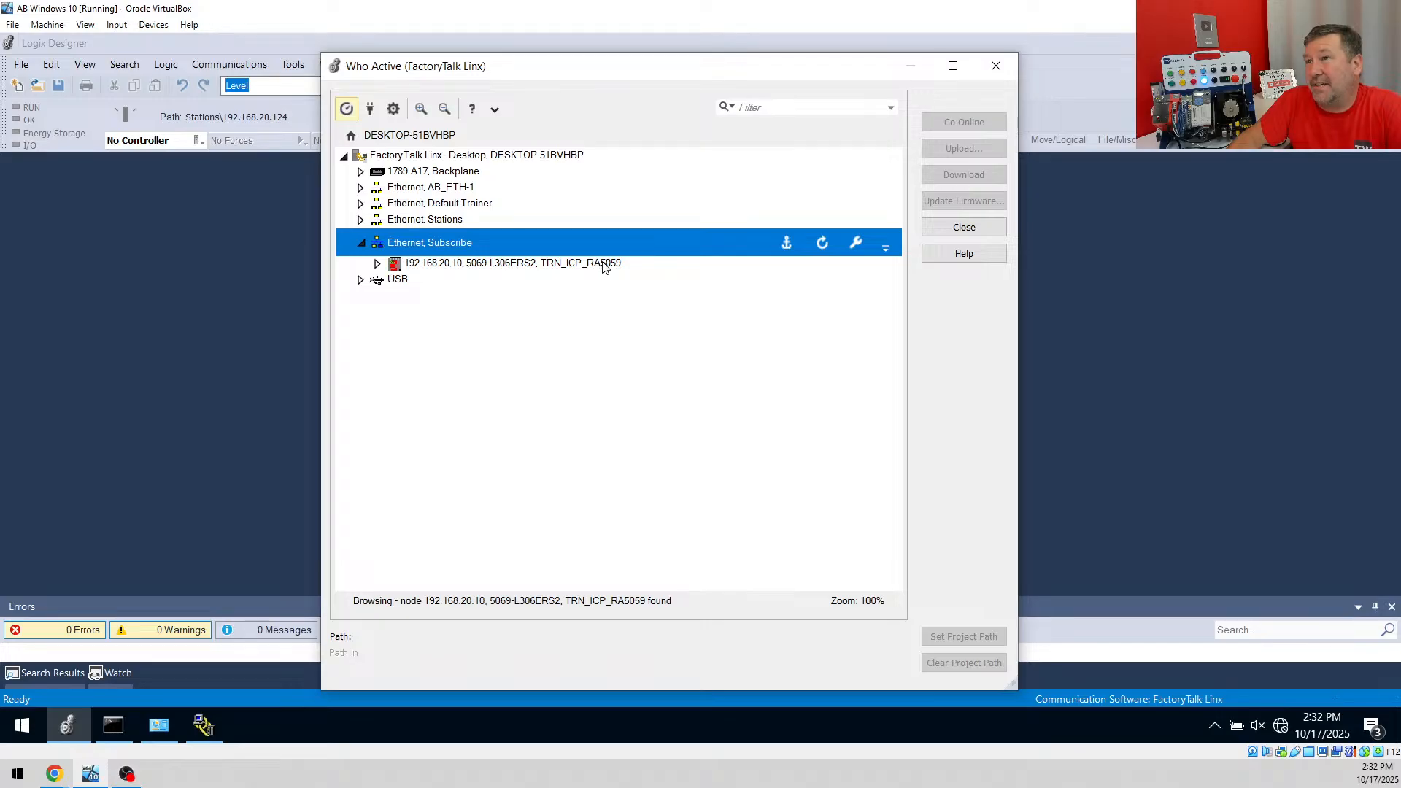
Check the devices under Ethernet, AB_ETH-1, and add 192.168.2.10 to the Subscribe driver's device list
left_click(361, 188)
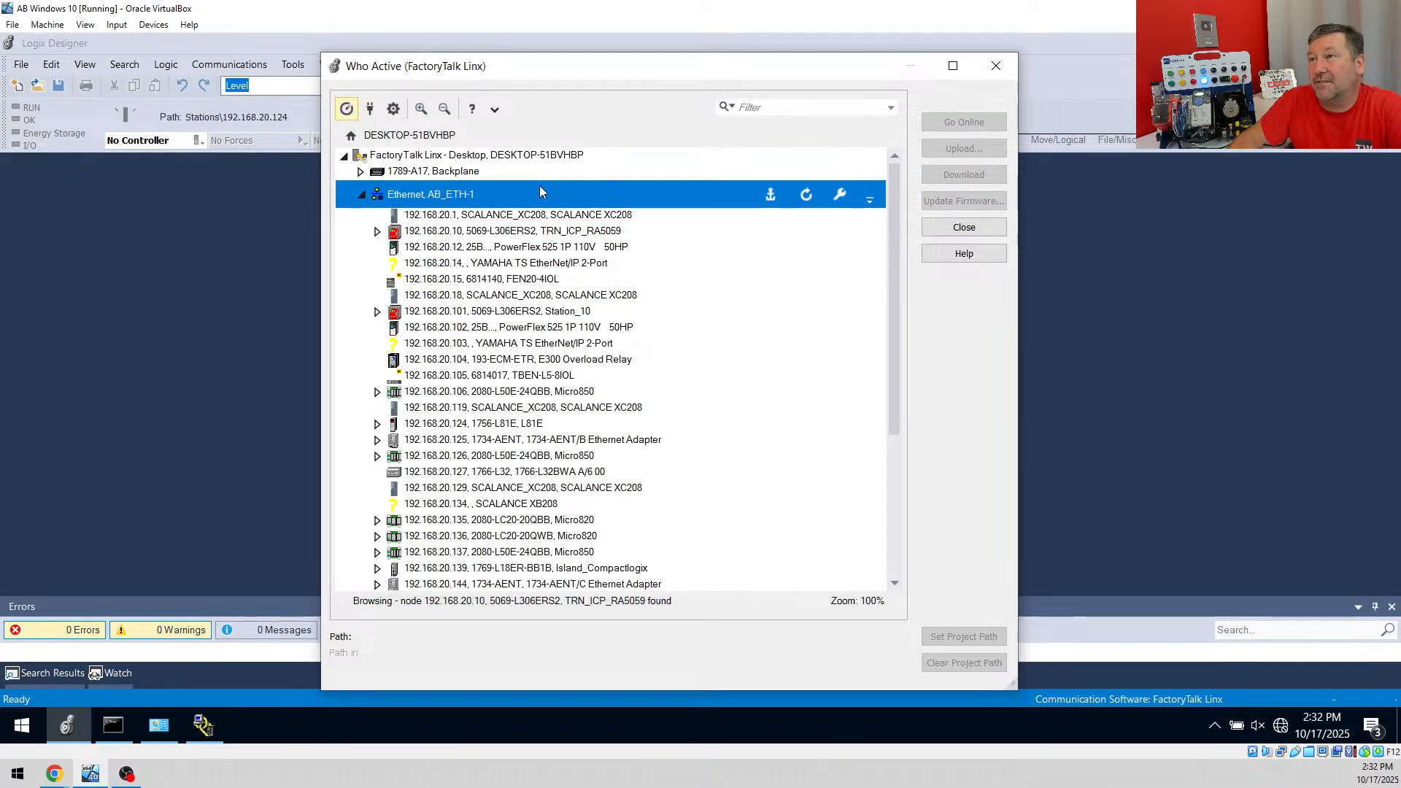
left_click(362, 192)
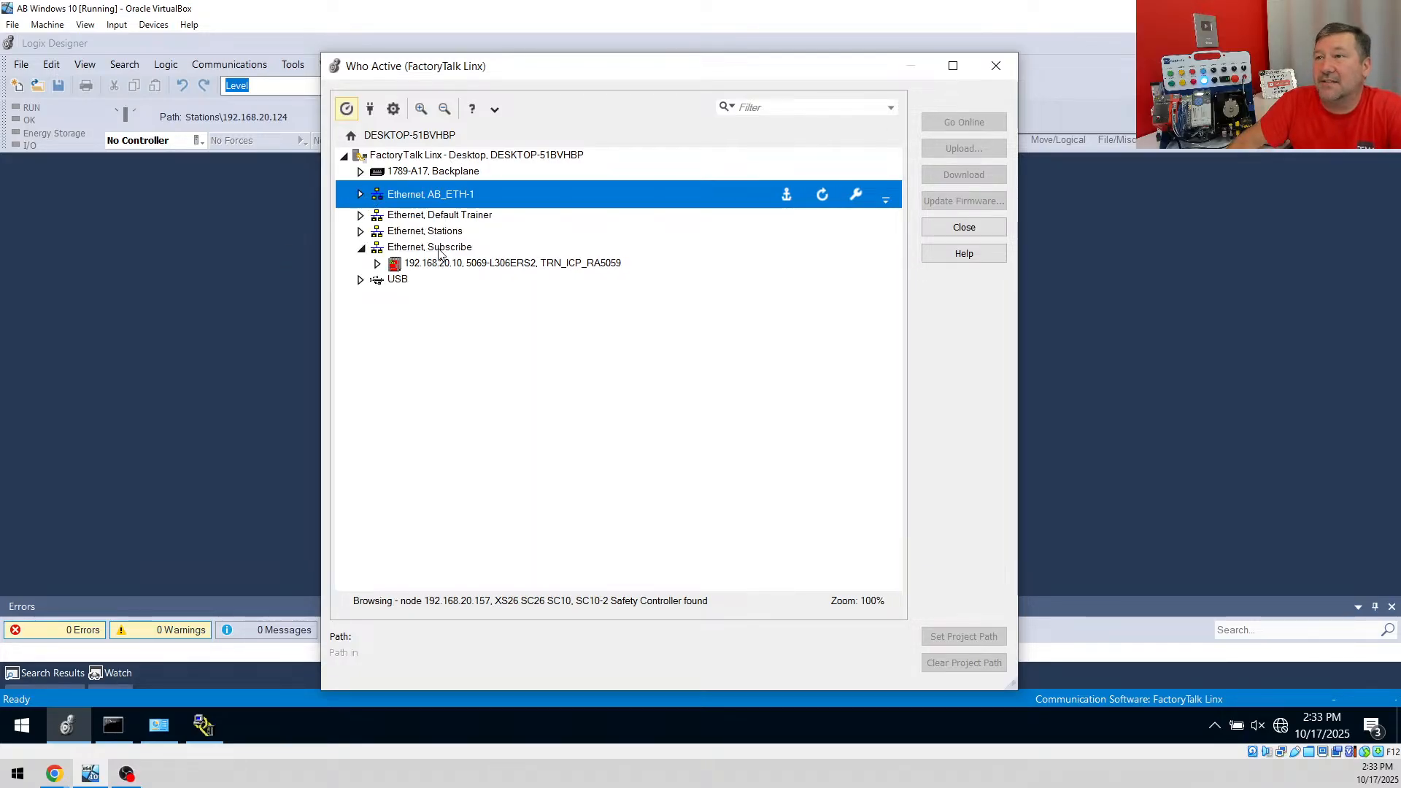
left_click(372, 109)
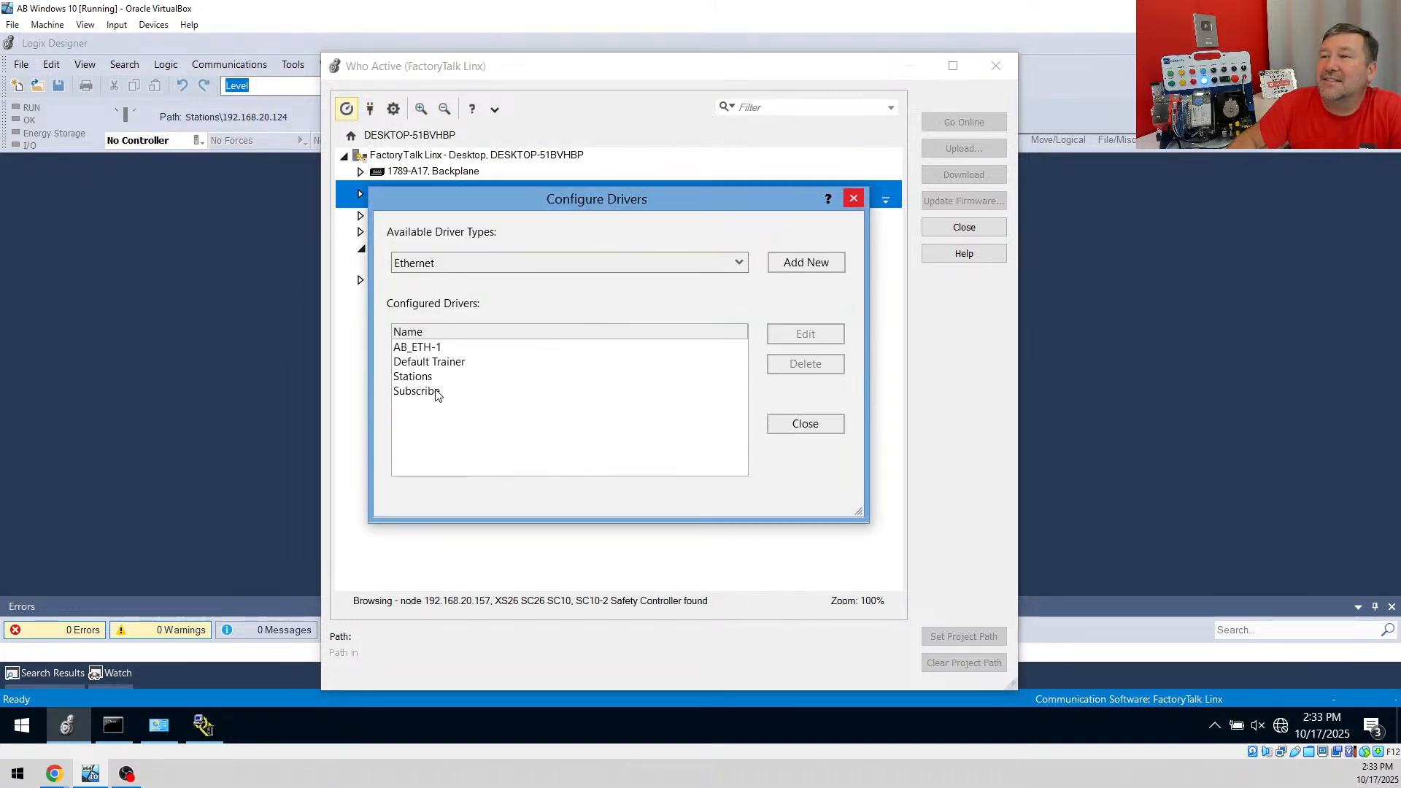
double_click(437, 392)
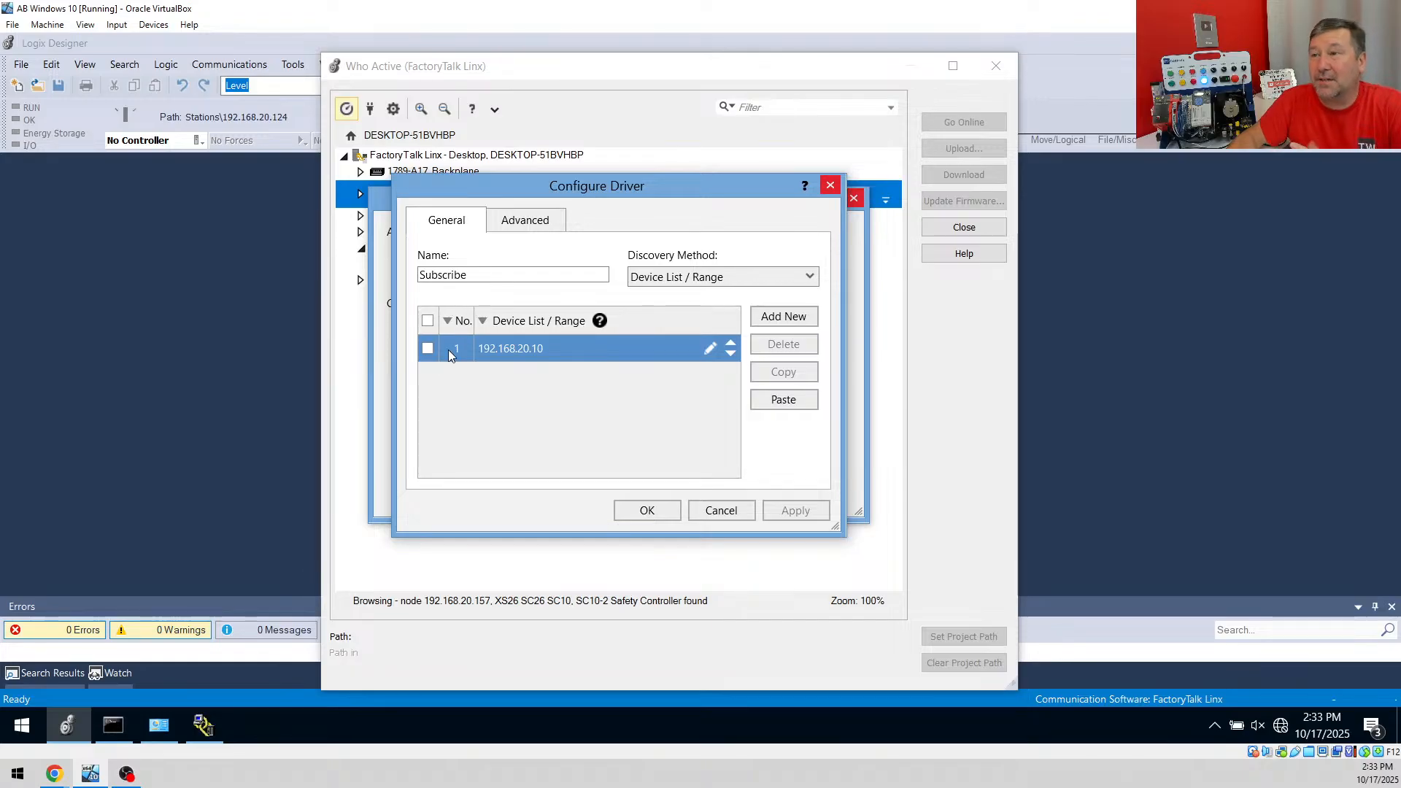
left_click(785, 317)
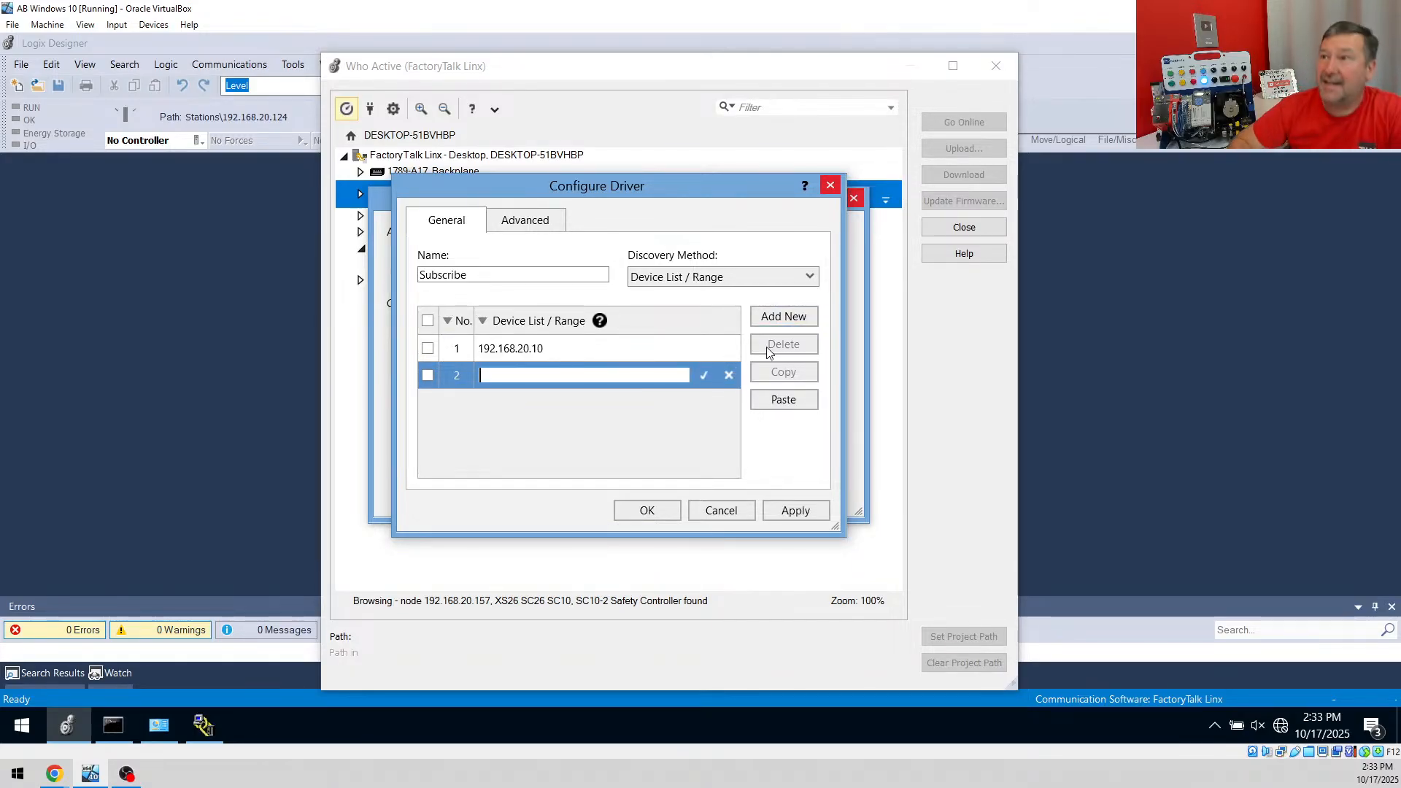
type("19")
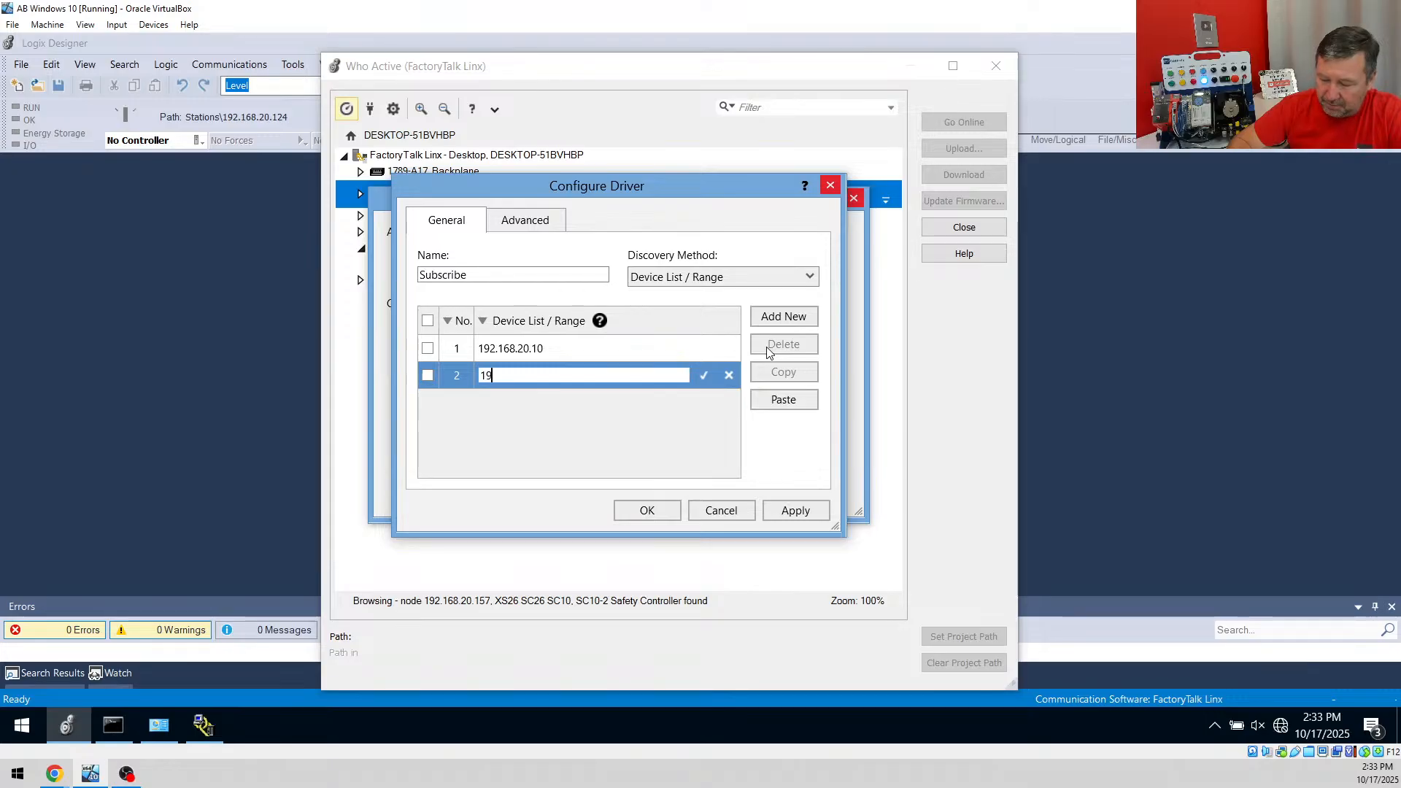
type("2.168.2.10")
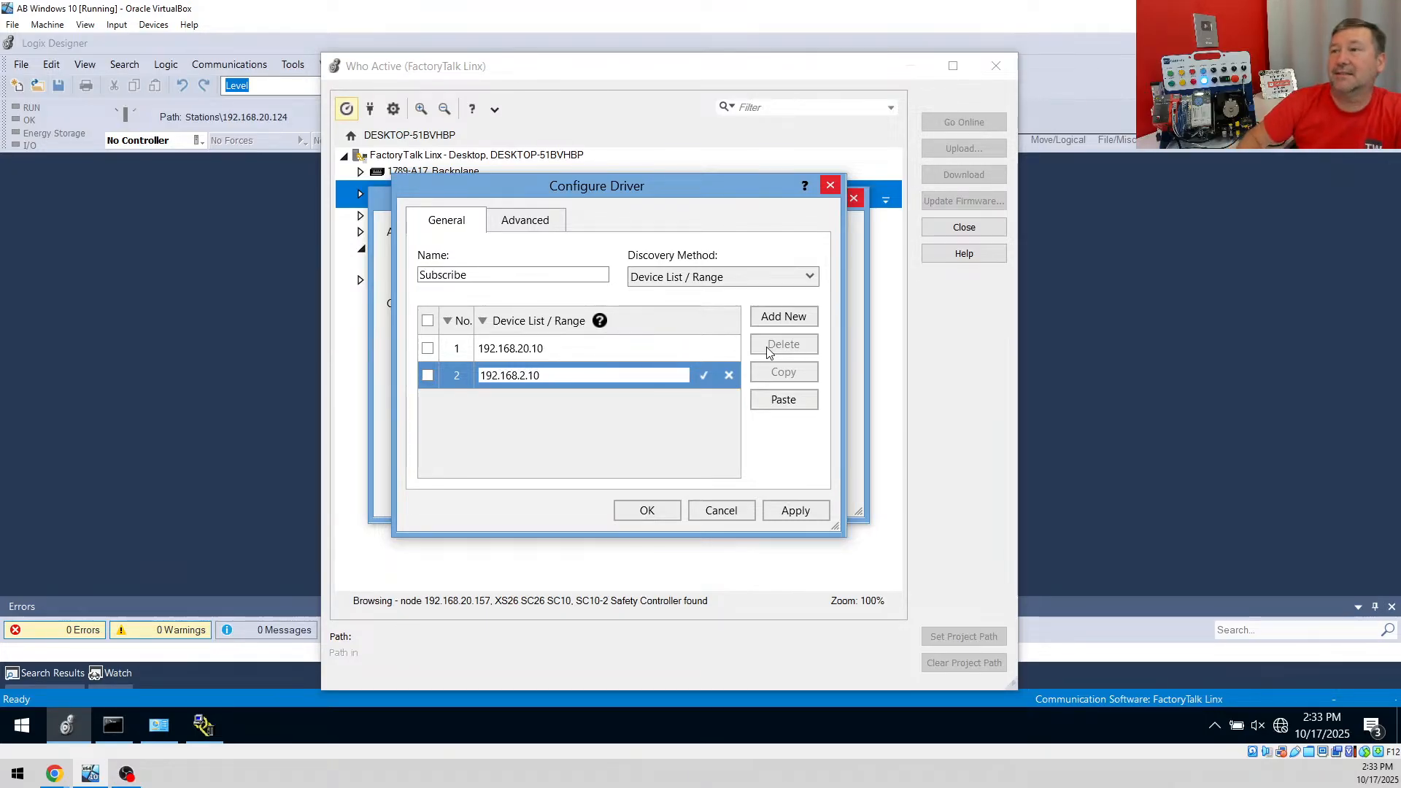
key("Return")
left_click(639, 511)
left_click(805, 424)
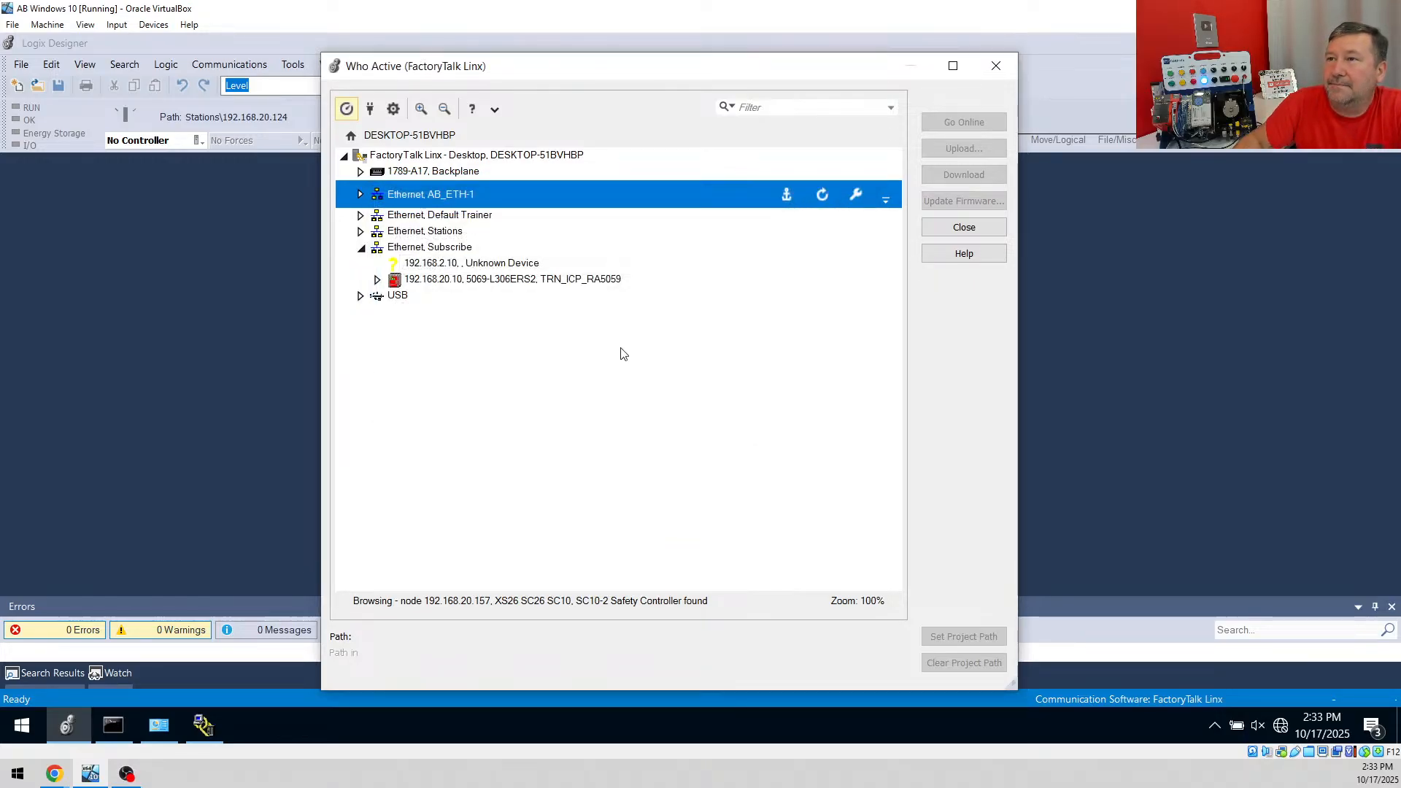
Check the 192.168.2.10 entry under Ethernet, Subscribe, and compare with the devices under Ethernet, AB_ETH-1
left_click(436, 252)
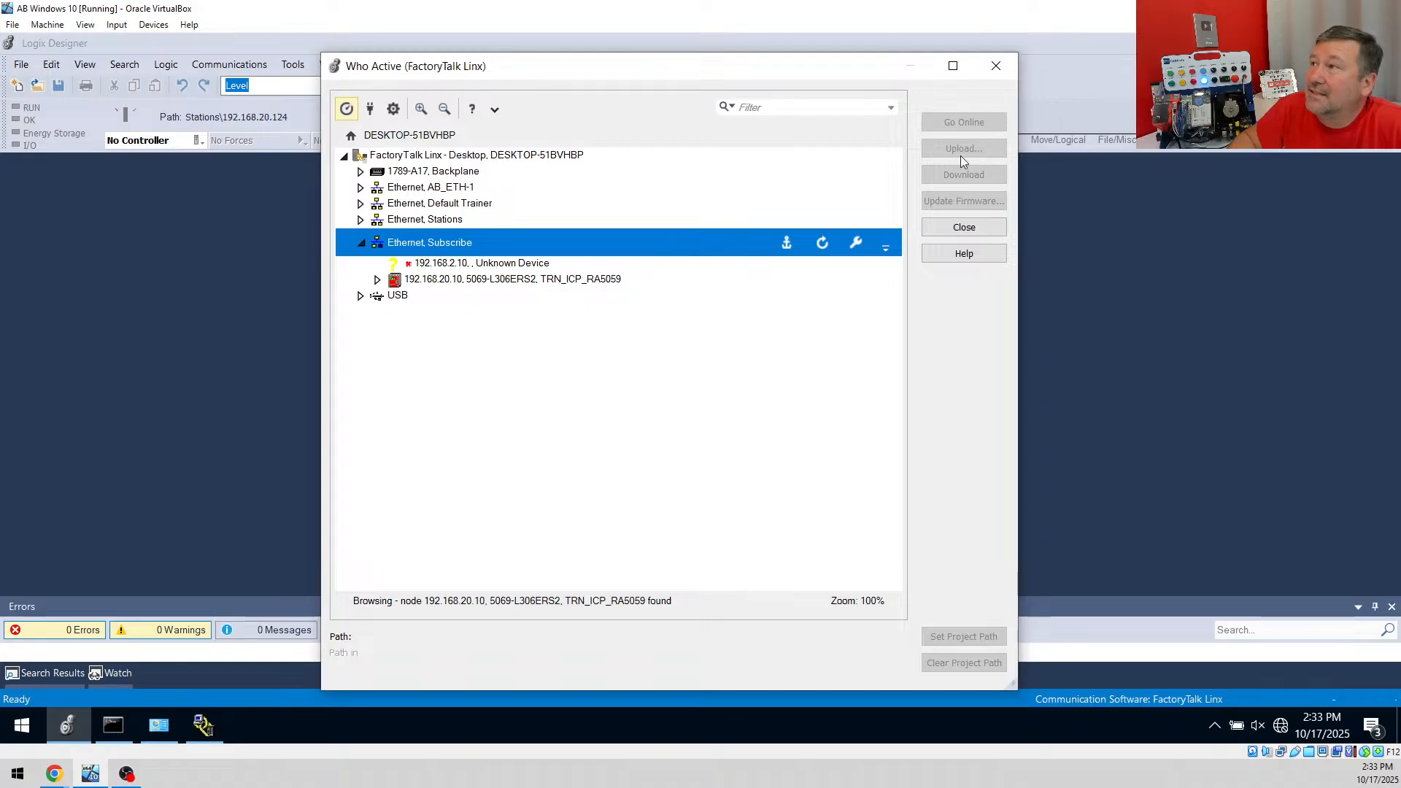
left_click(692, 264)
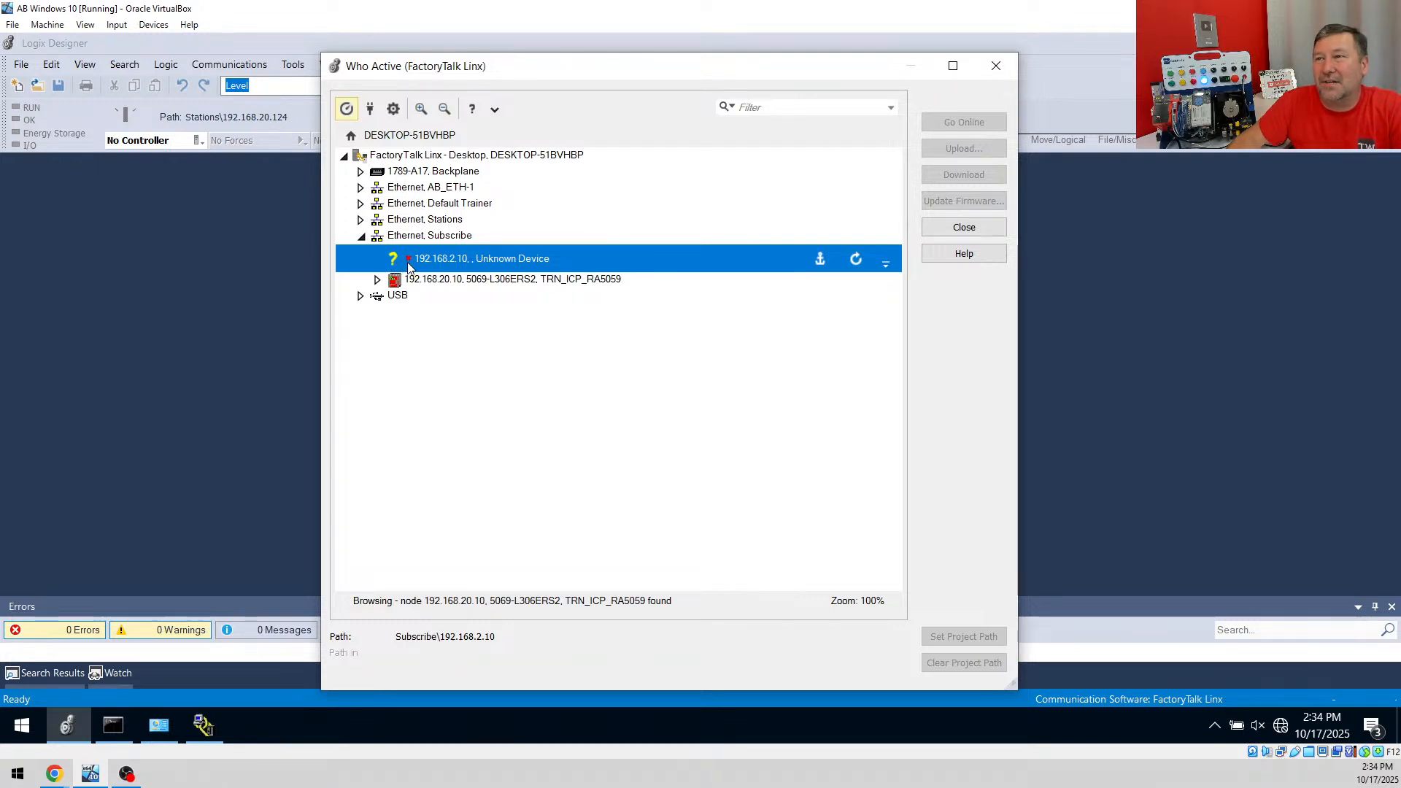
left_click(360, 187)
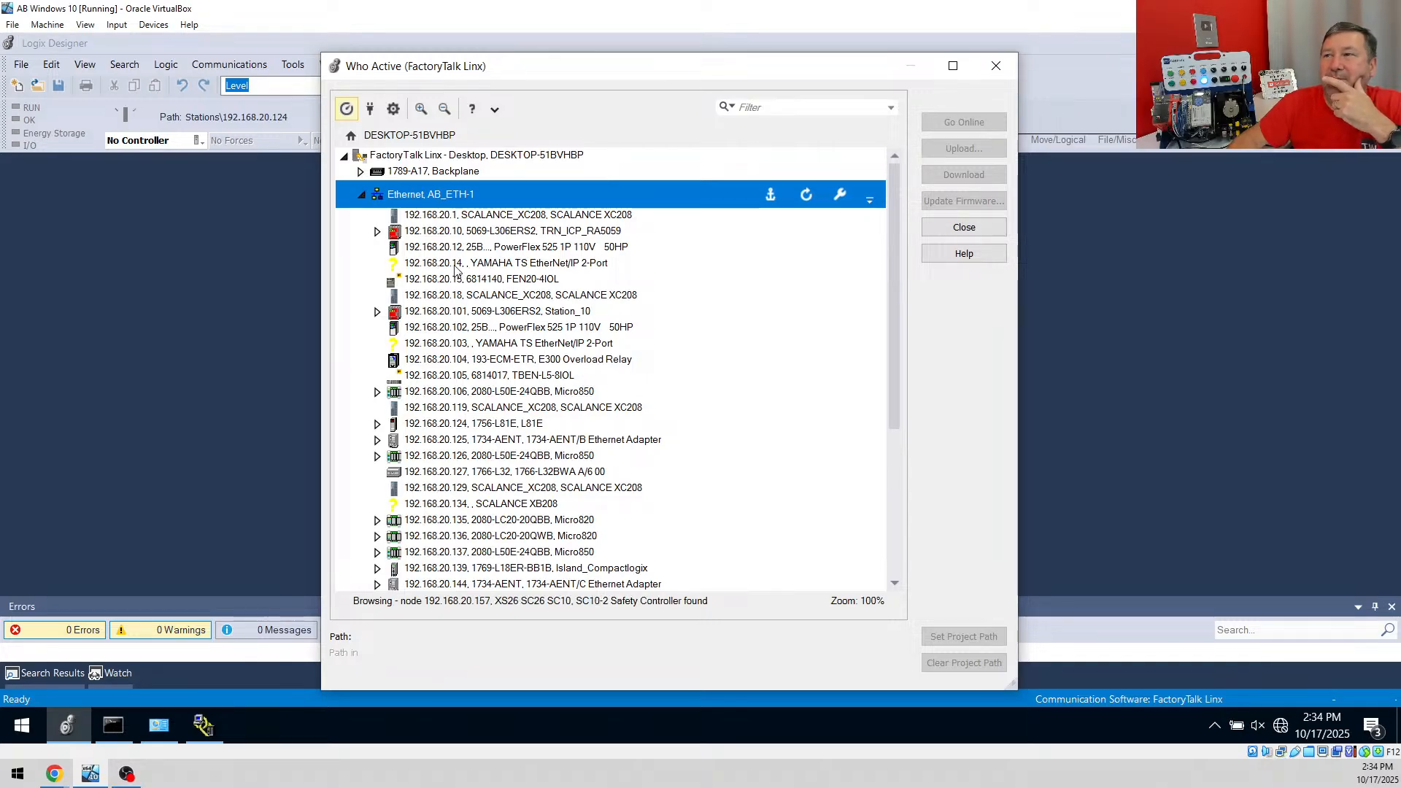
left_click(360, 195)
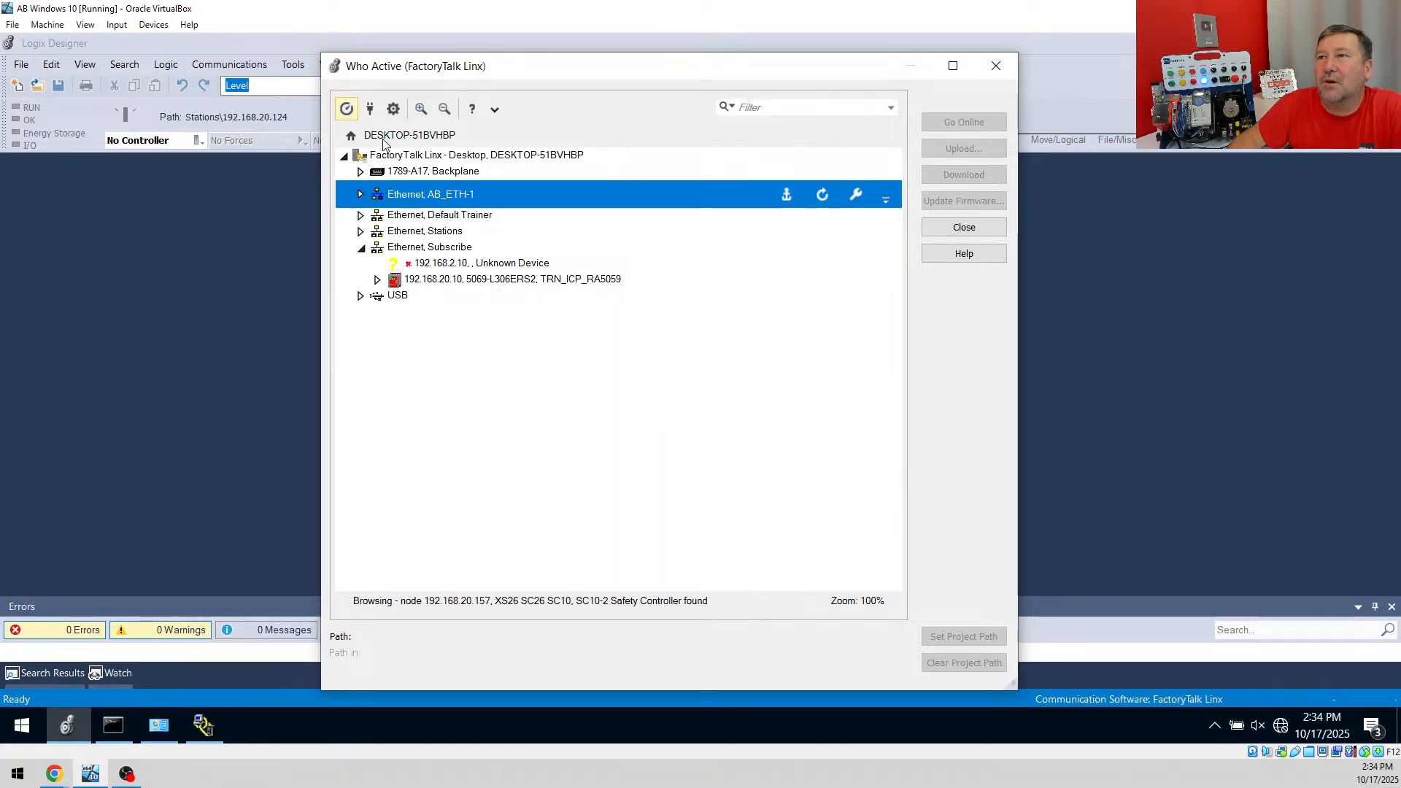
Add 192.168.20.14 to the Subscribe driver's device list and close the driver configuration
left_click(370, 109)
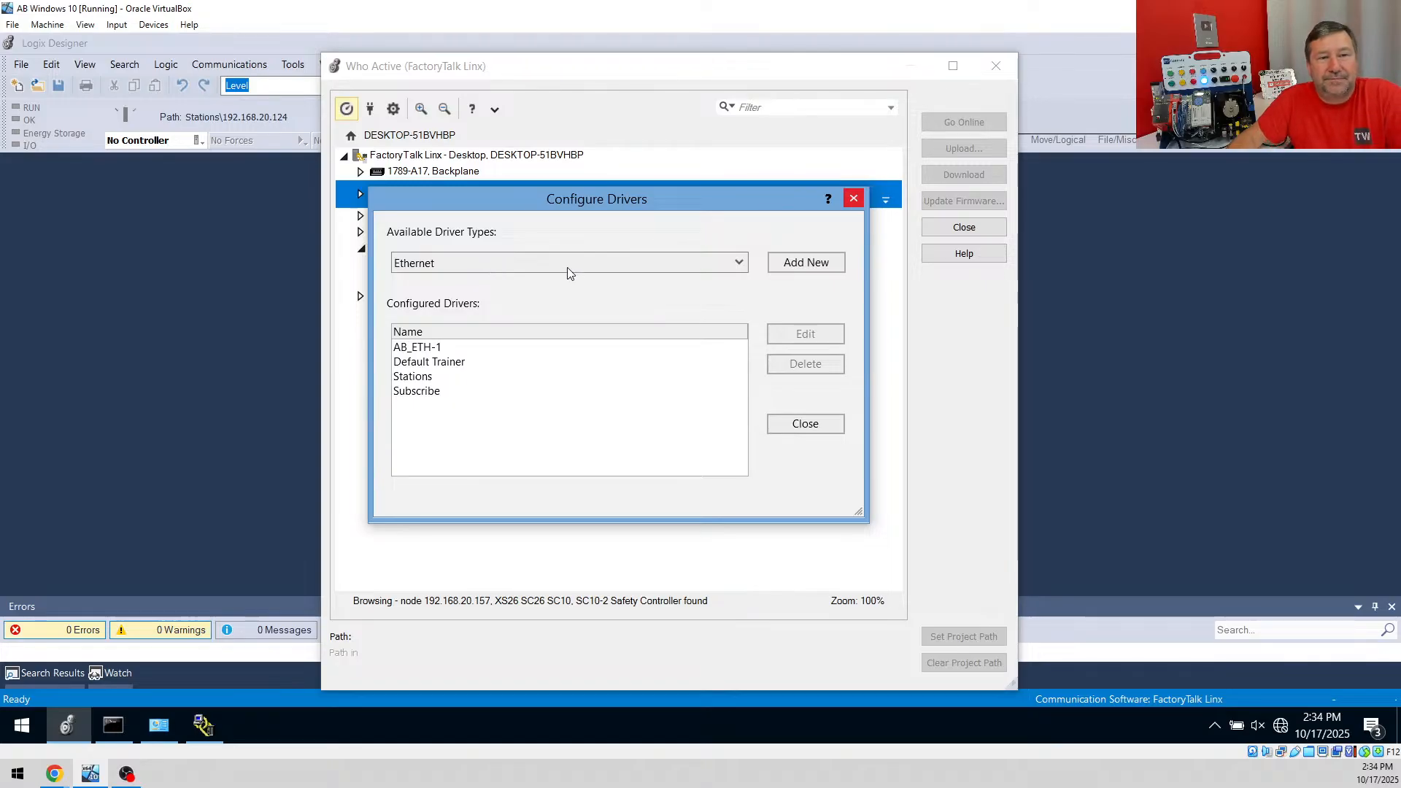
double_click(419, 391)
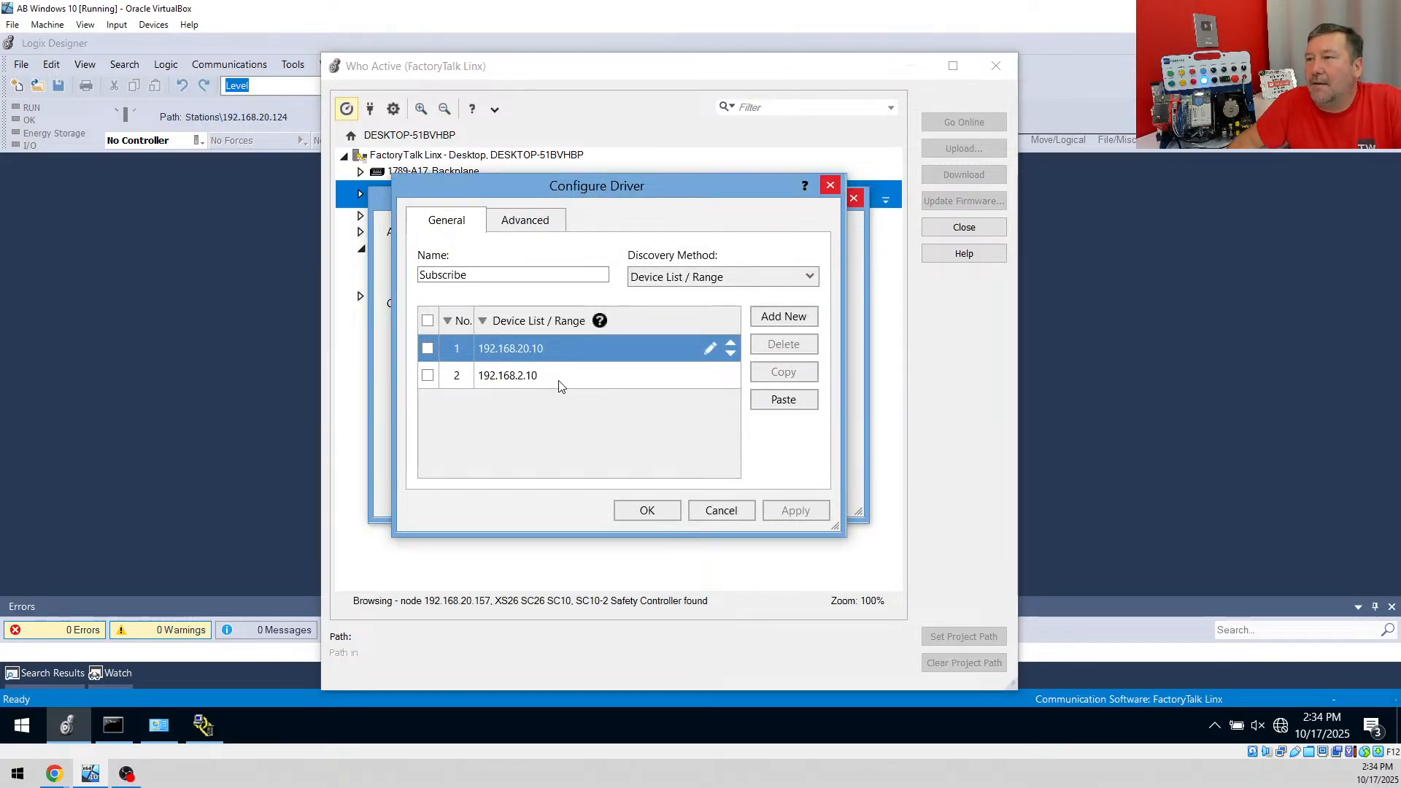
left_click(563, 378)
left_click(779, 317)
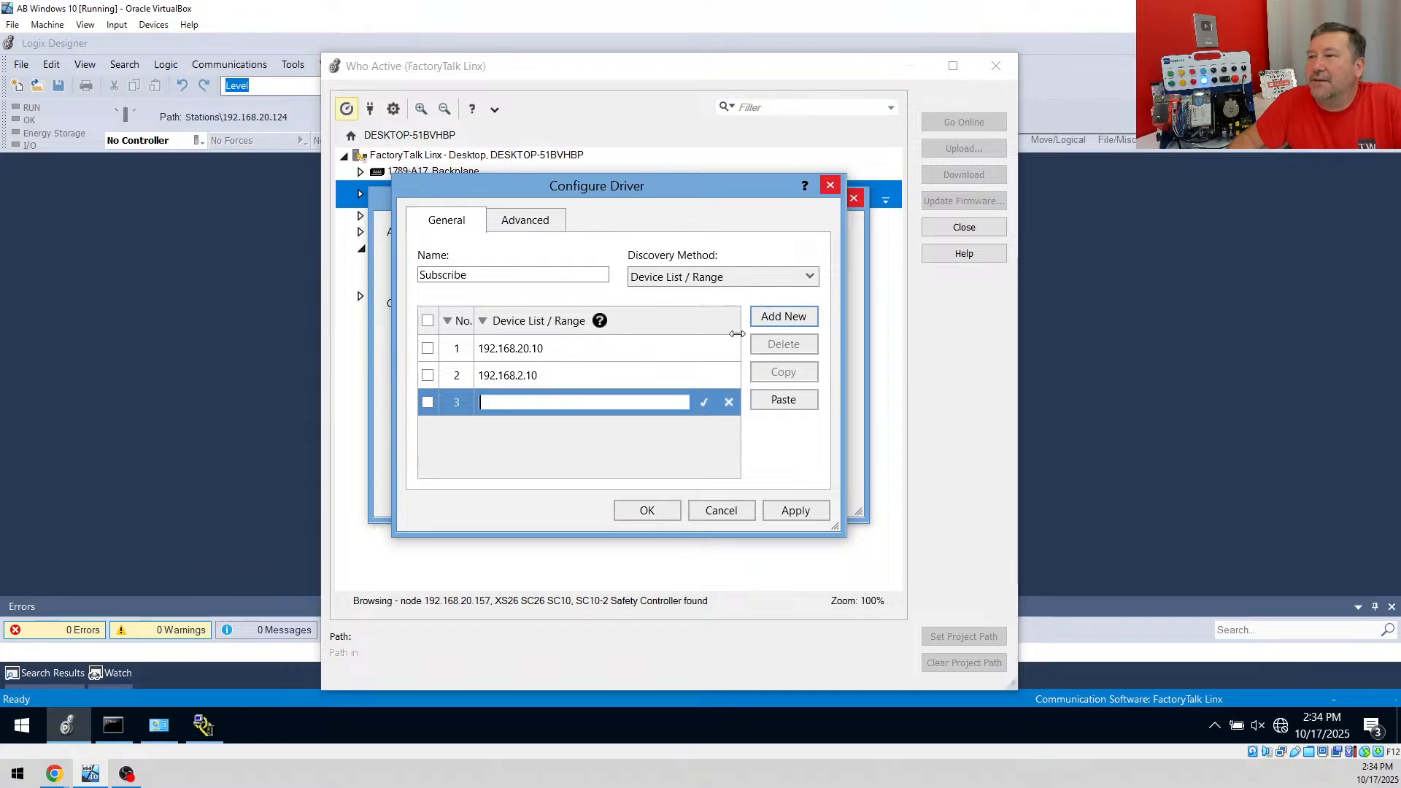
type("192.168.20.14")
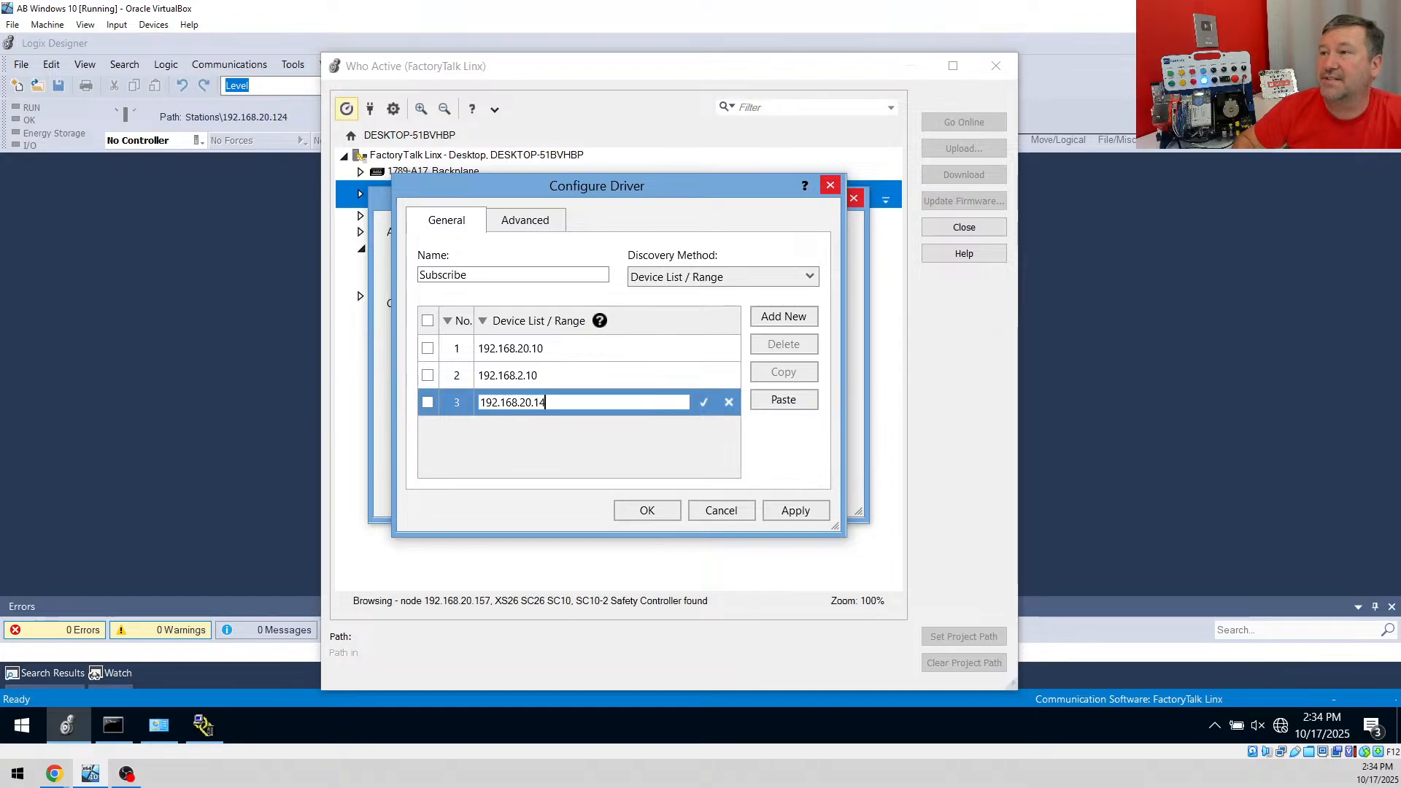
key("Return")
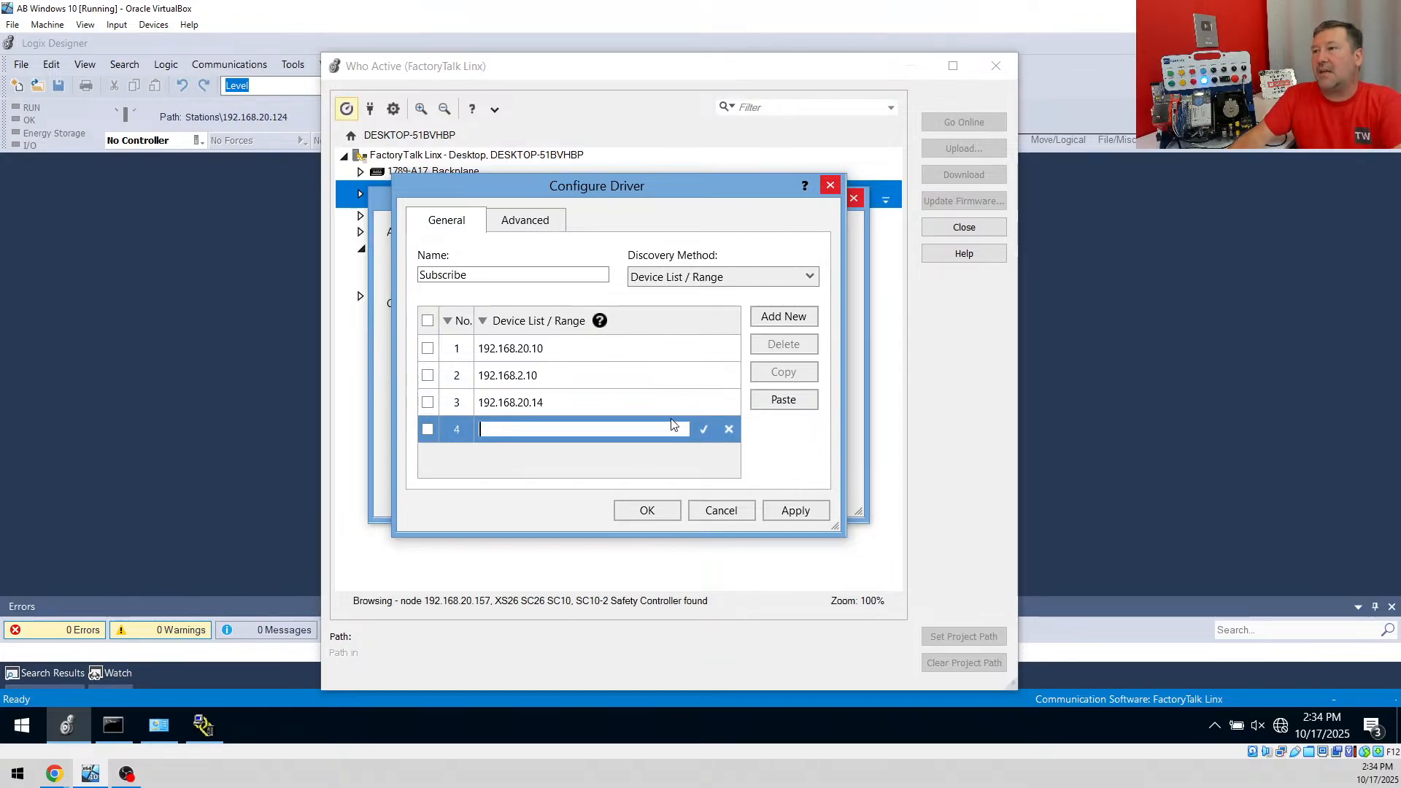
left_click(642, 511)
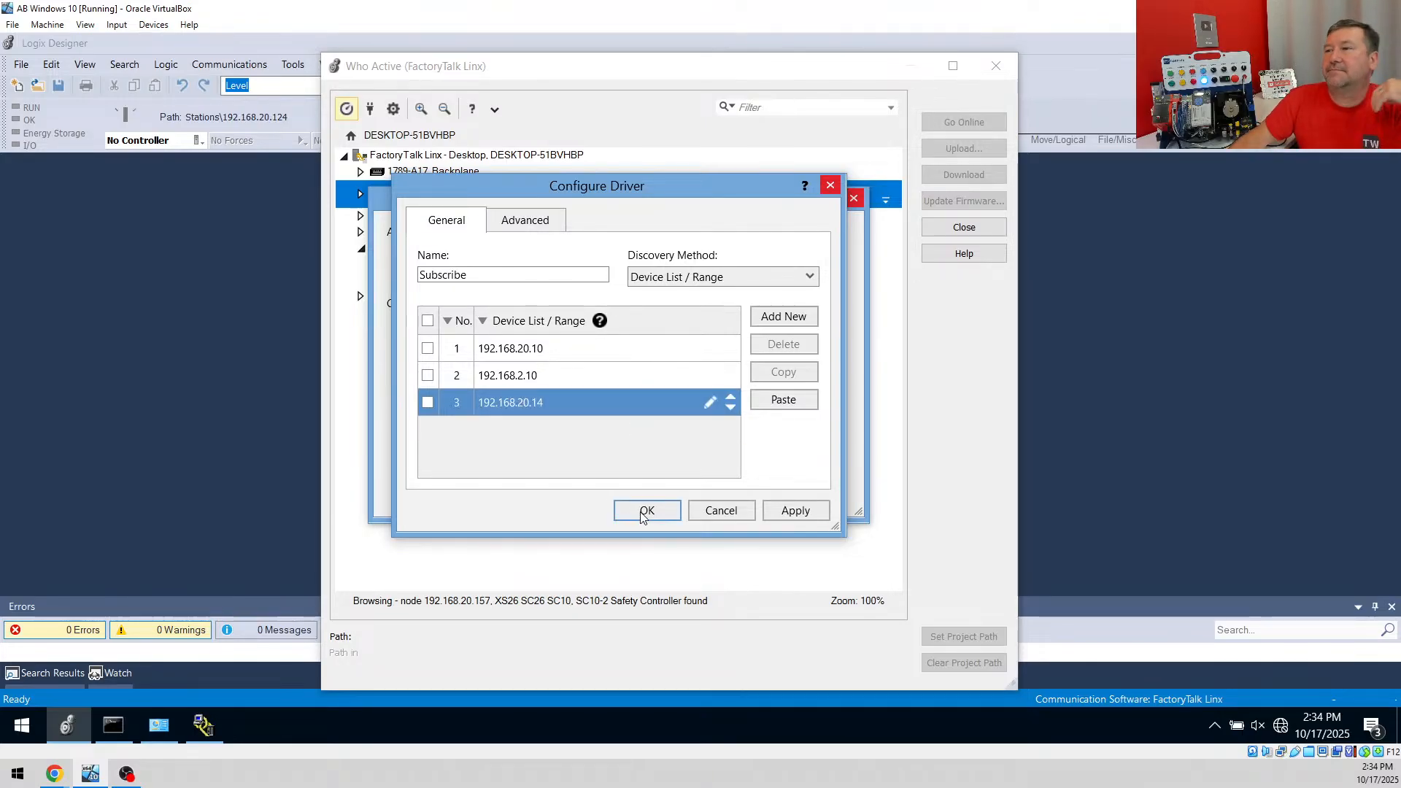
left_click(811, 423)
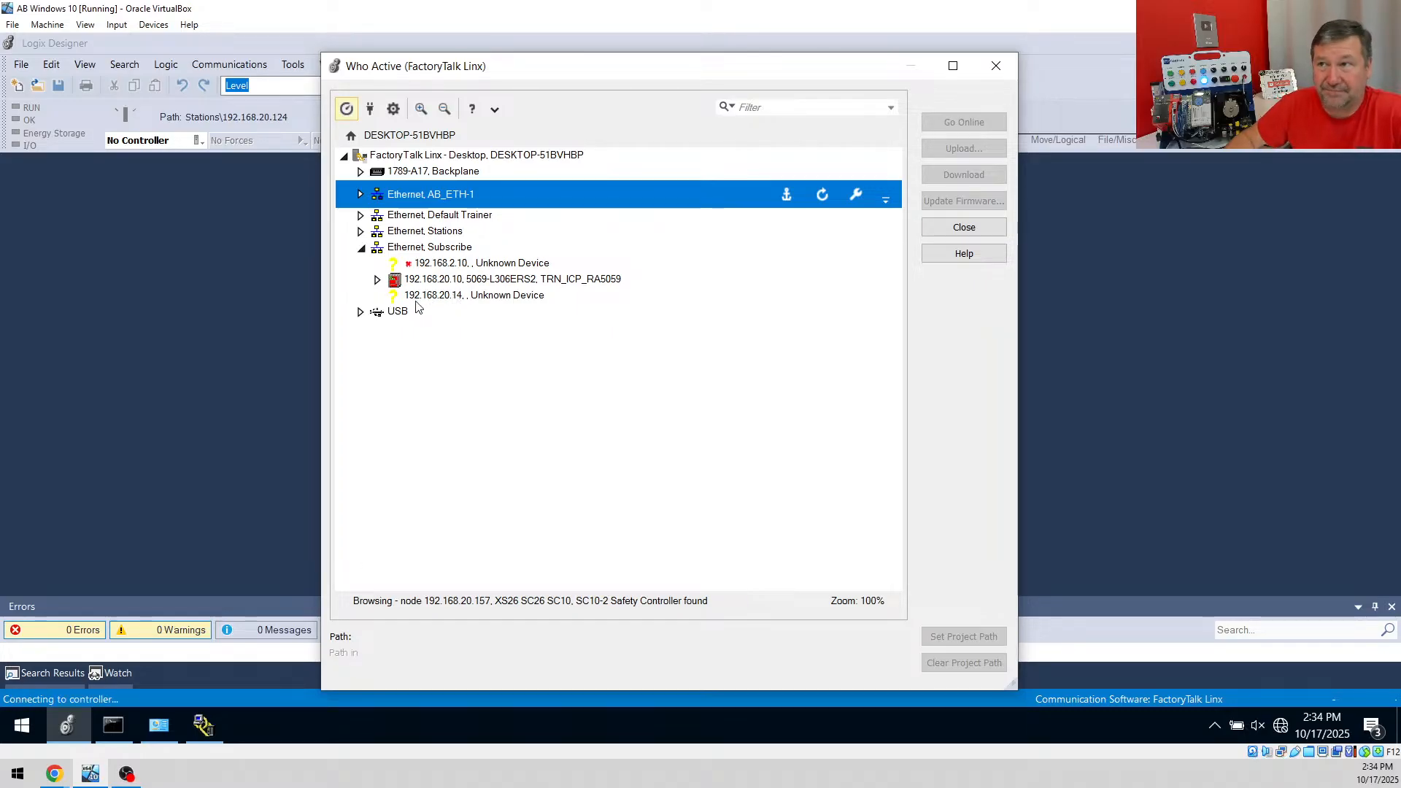
Select the 192.168.20.14 device under Ethernet, Subscribe, and view the actions available for it
left_click(427, 297)
right_click(464, 292)
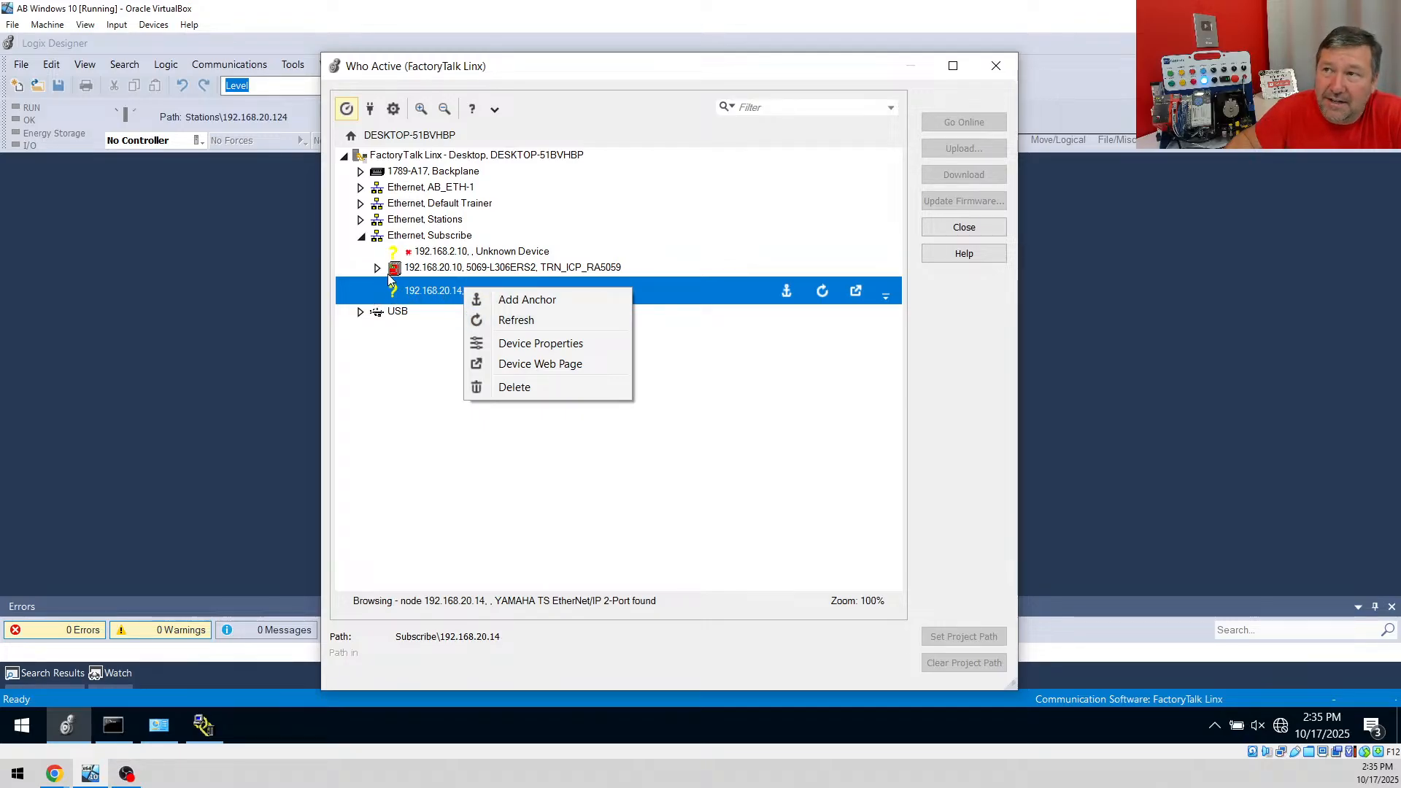
left_click(413, 295)
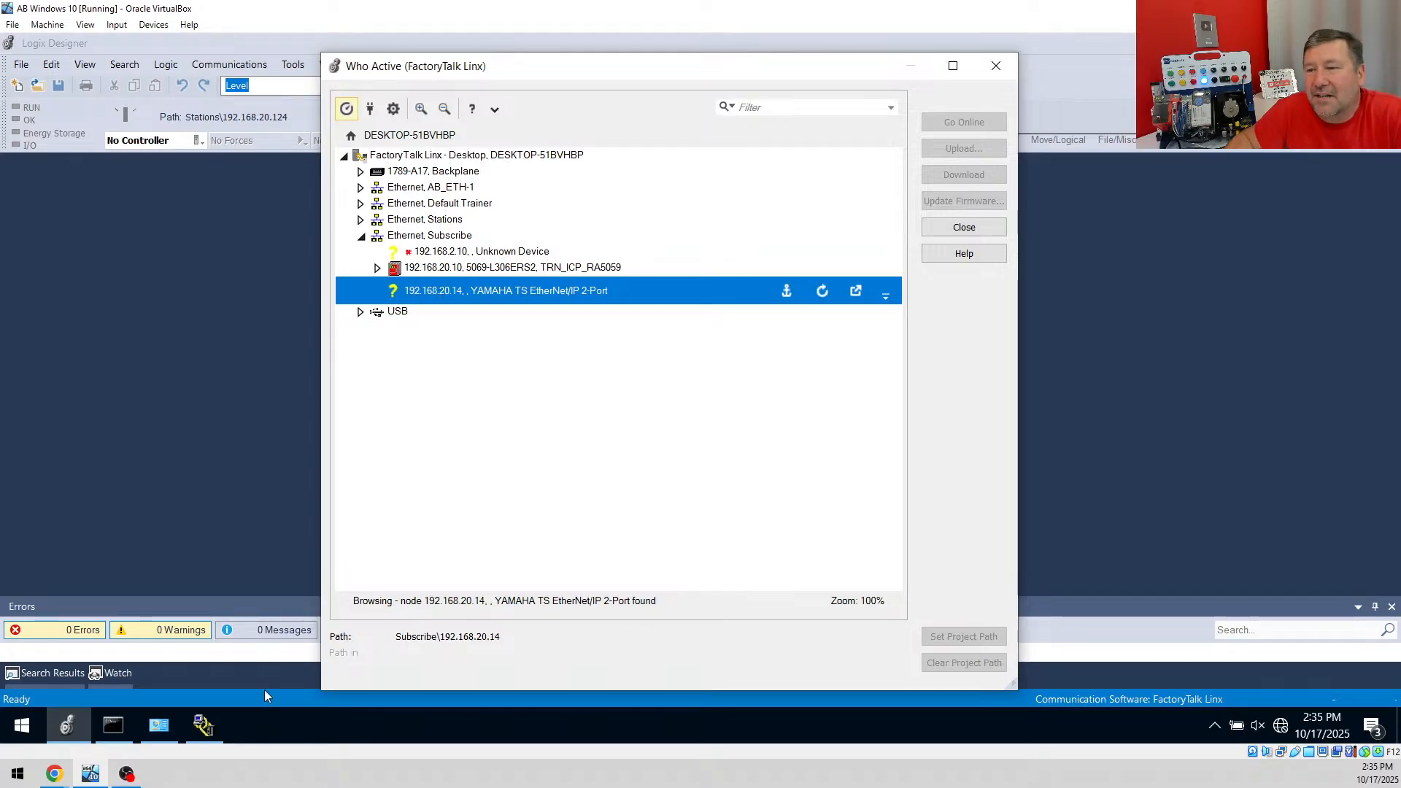
Switch to RSLinx Classic and review the AB_ETHIP-1 driver's network adapter choices, accepting Windows Default
left_click(201, 724)
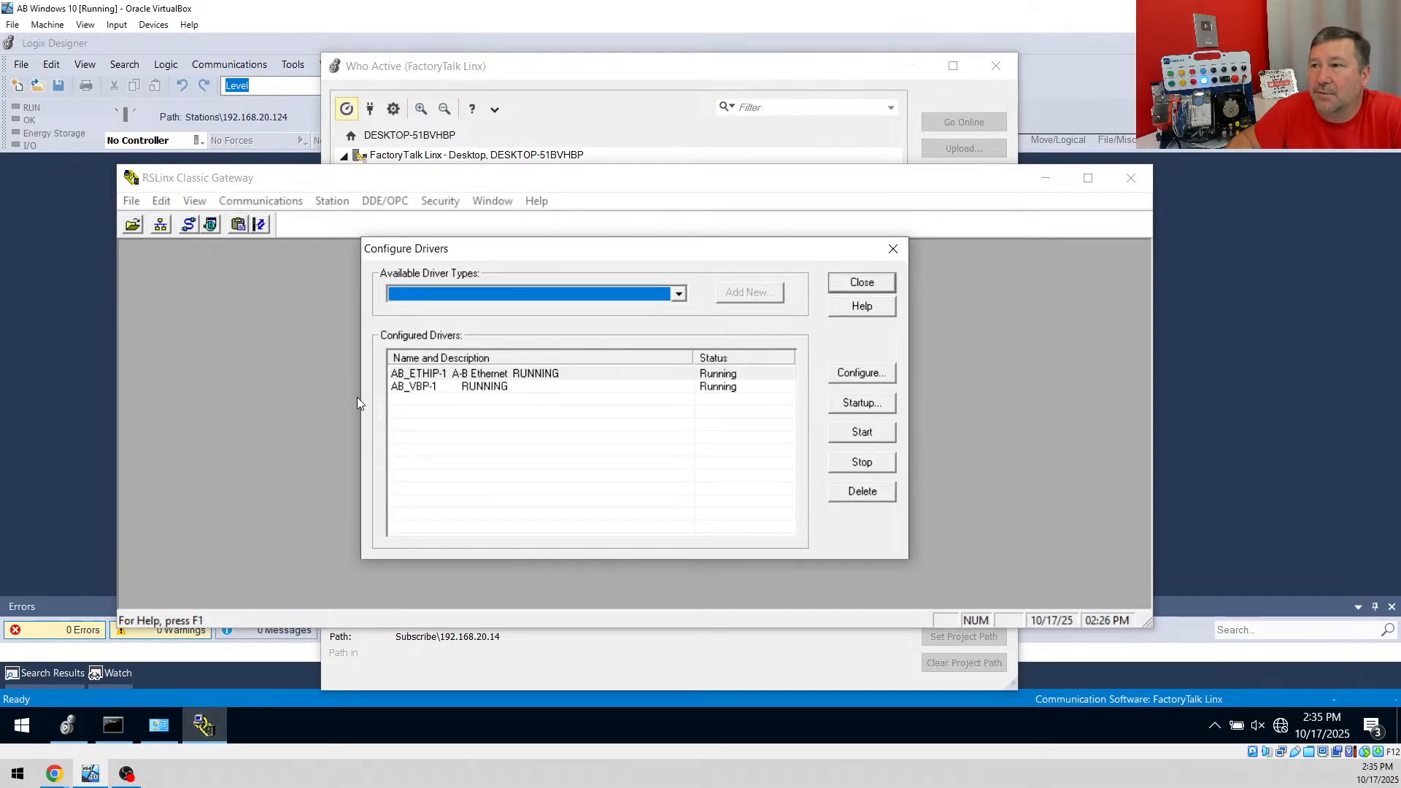
double_click(461, 373)
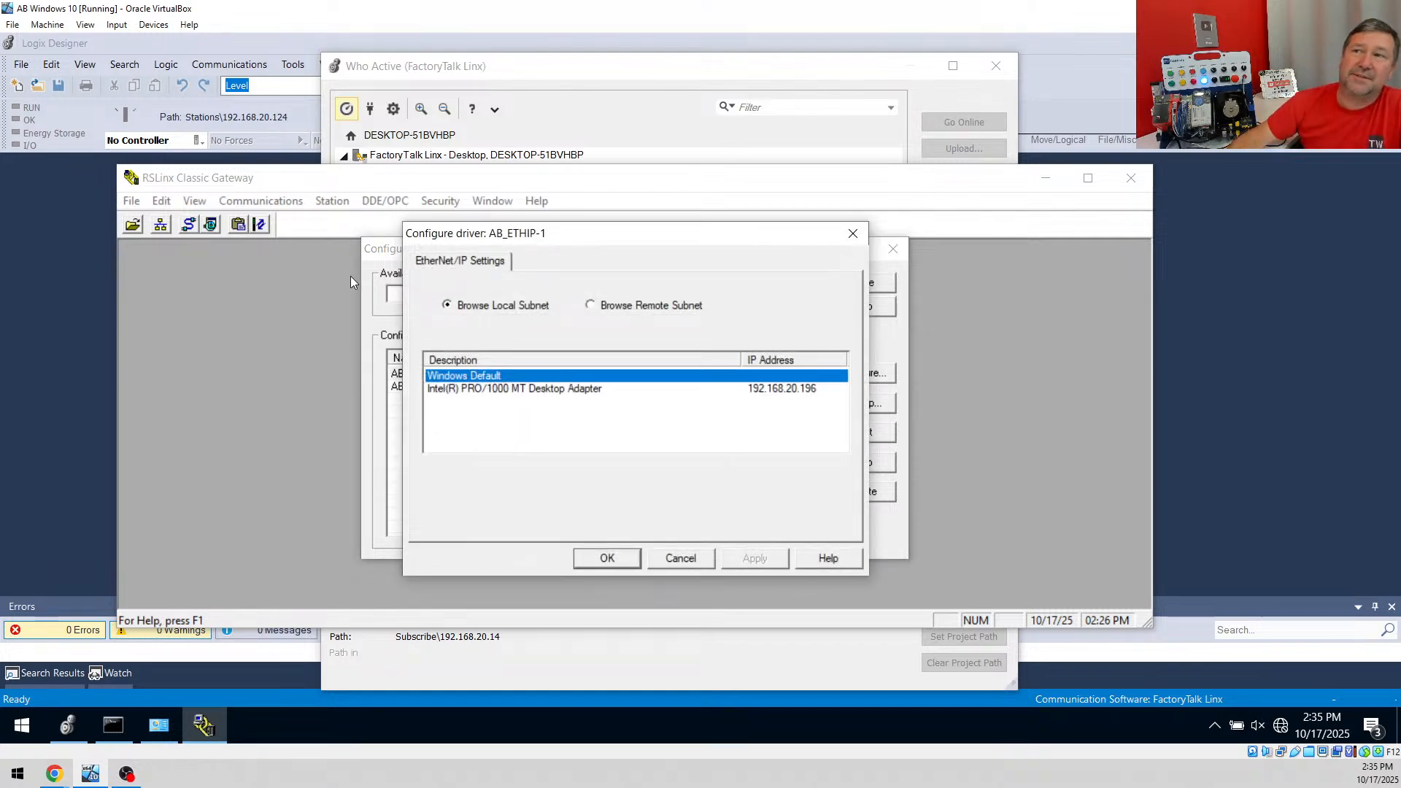
left_click(778, 391)
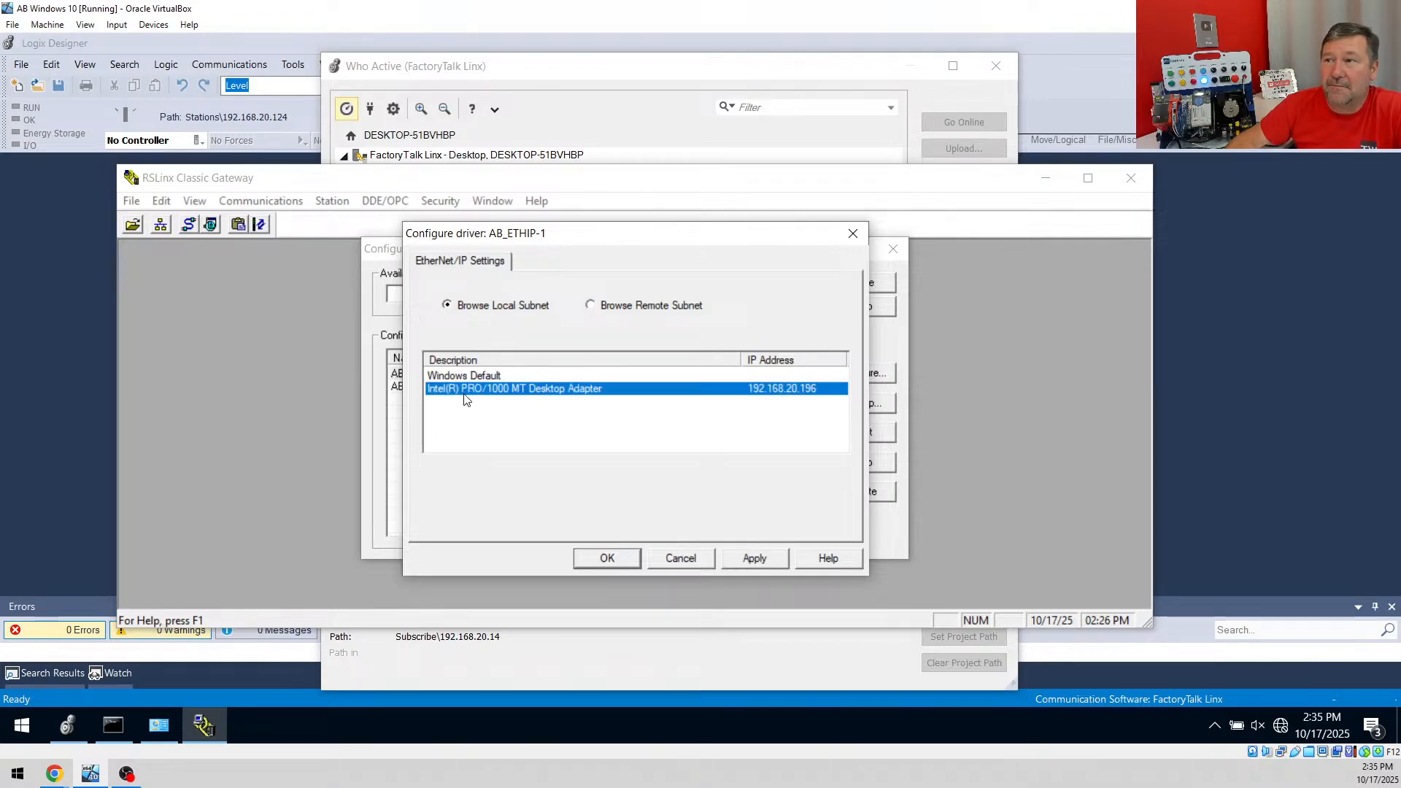
left_click(617, 378)
left_click(615, 389)
left_click(615, 377)
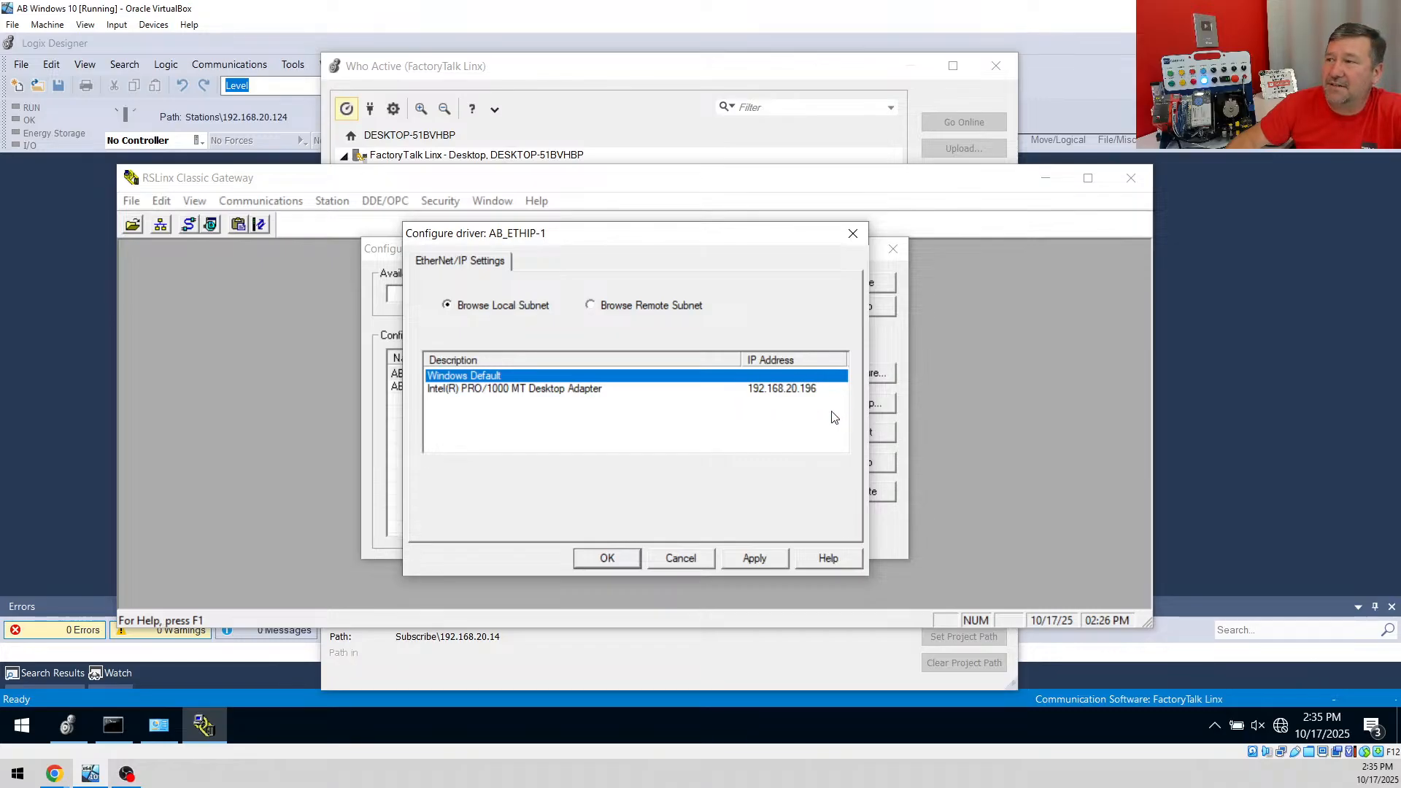
left_click(599, 557)
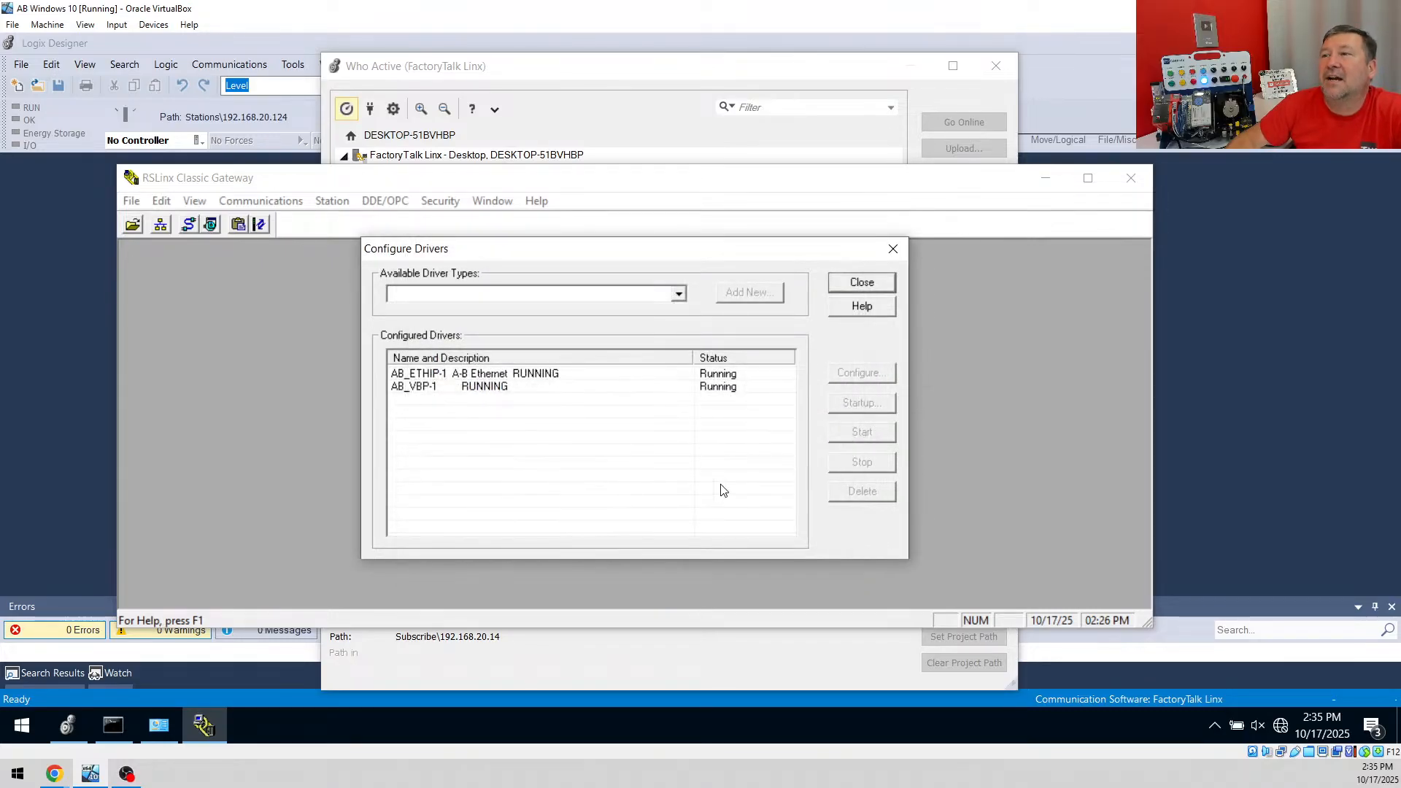
left_click(883, 283)
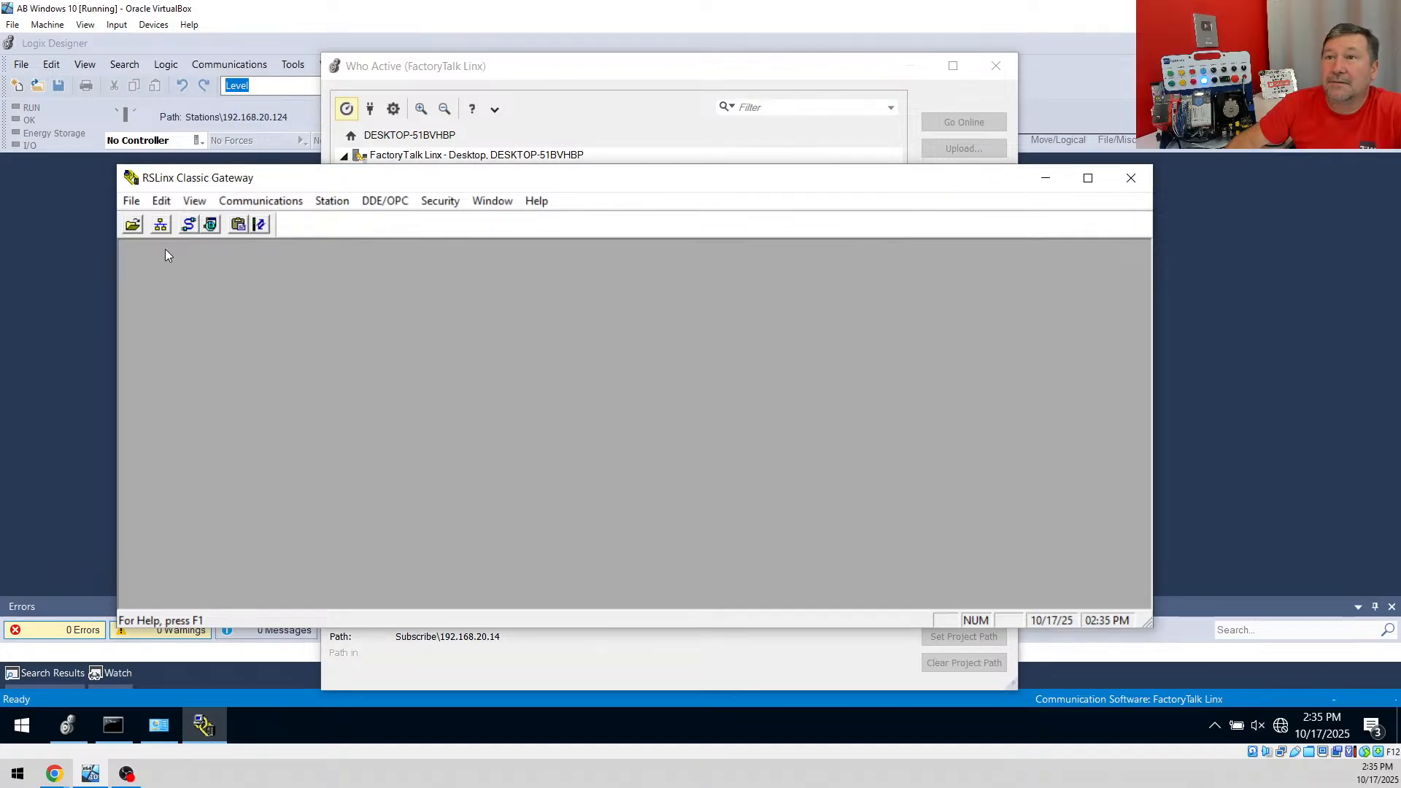
Open RSWho, browse the AB_ETHIP-1 network in the maximized view, and select the device at 192.168.10.66
left_click(132, 226)
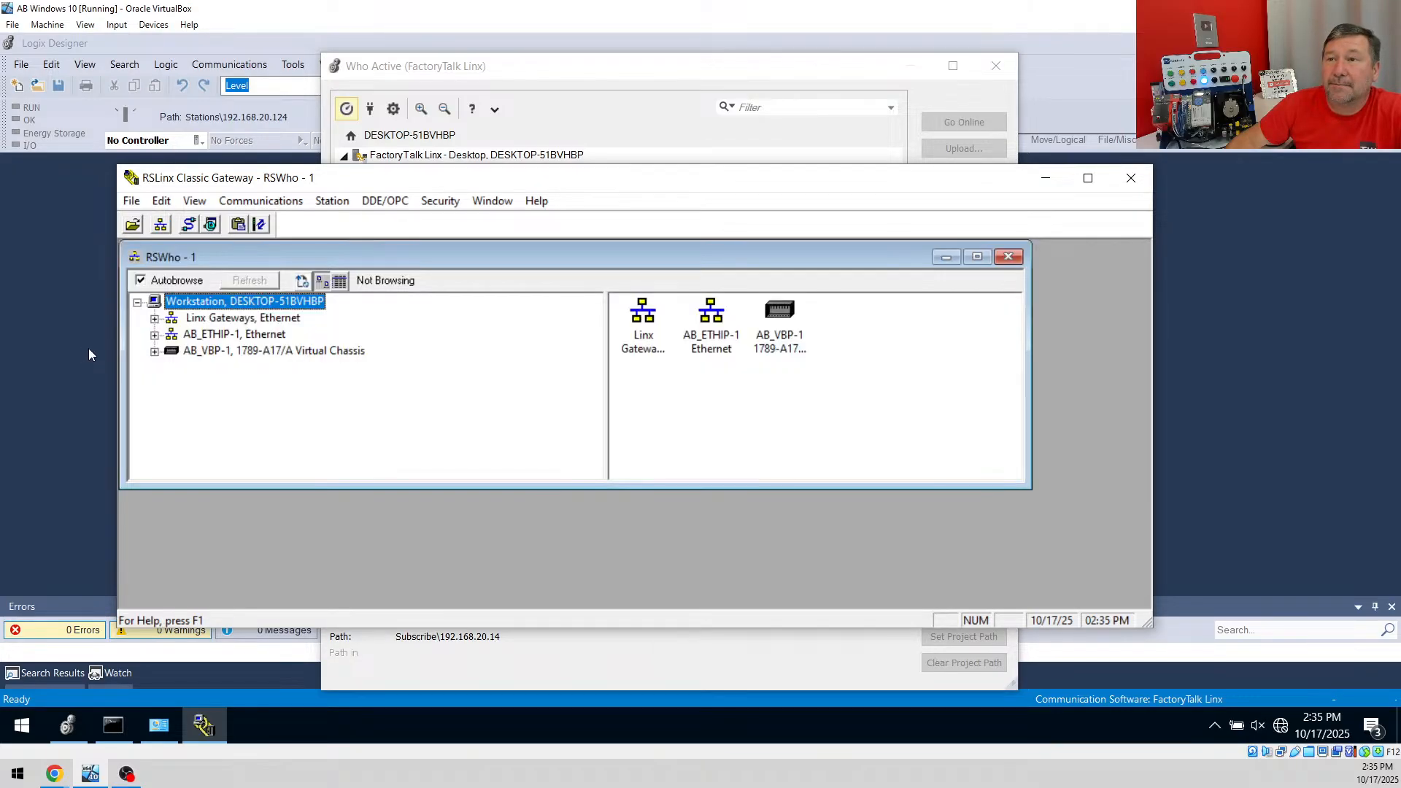
left_click(154, 334)
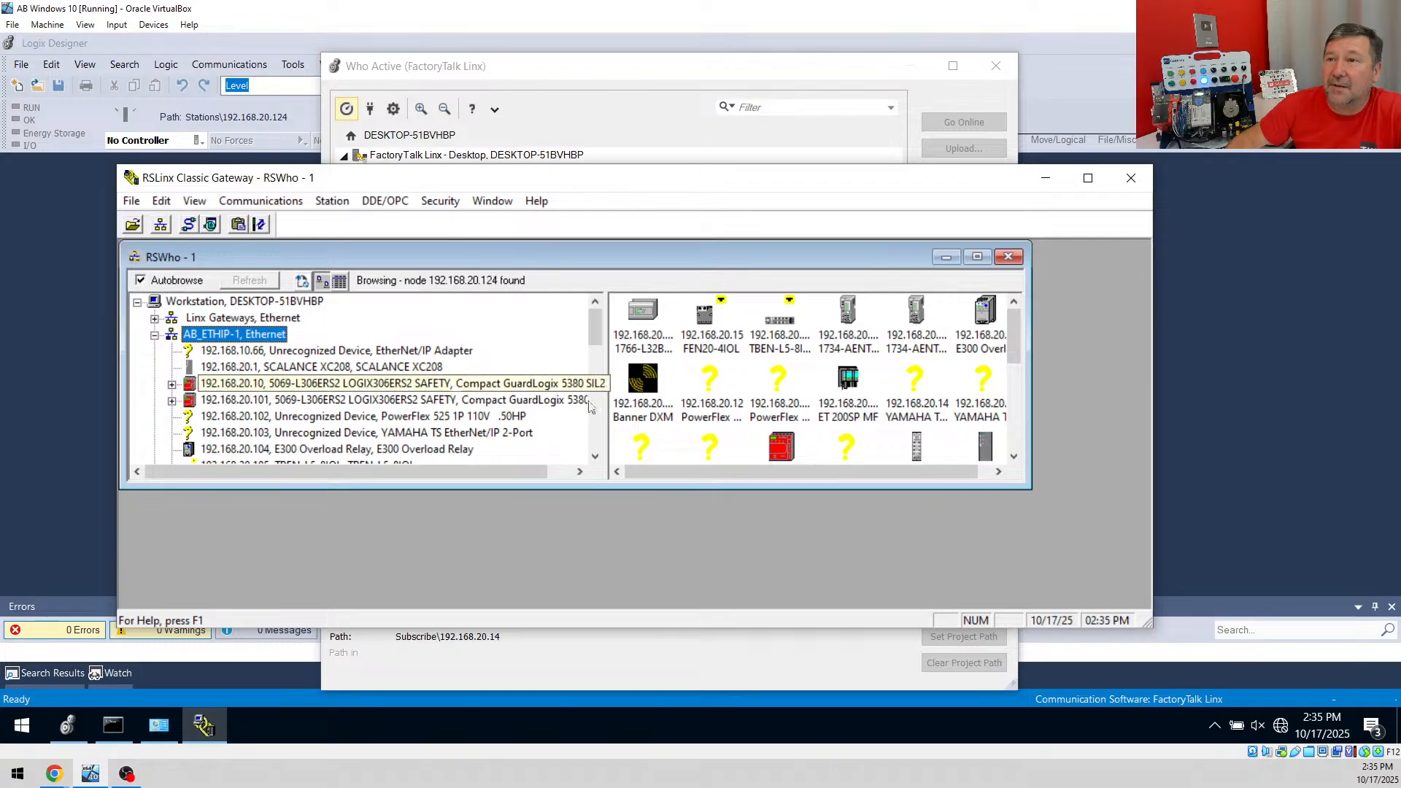
left_click(978, 256)
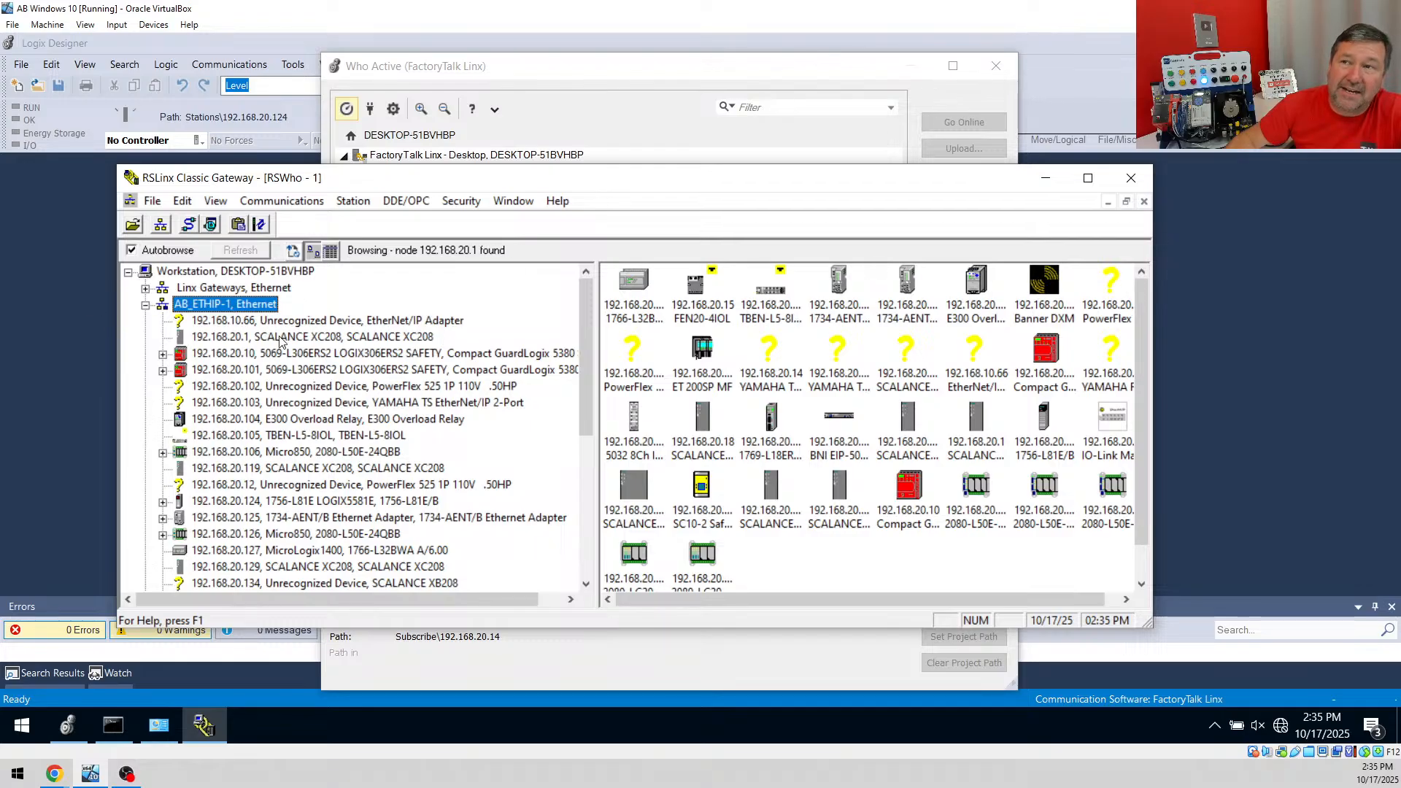
left_click(223, 324)
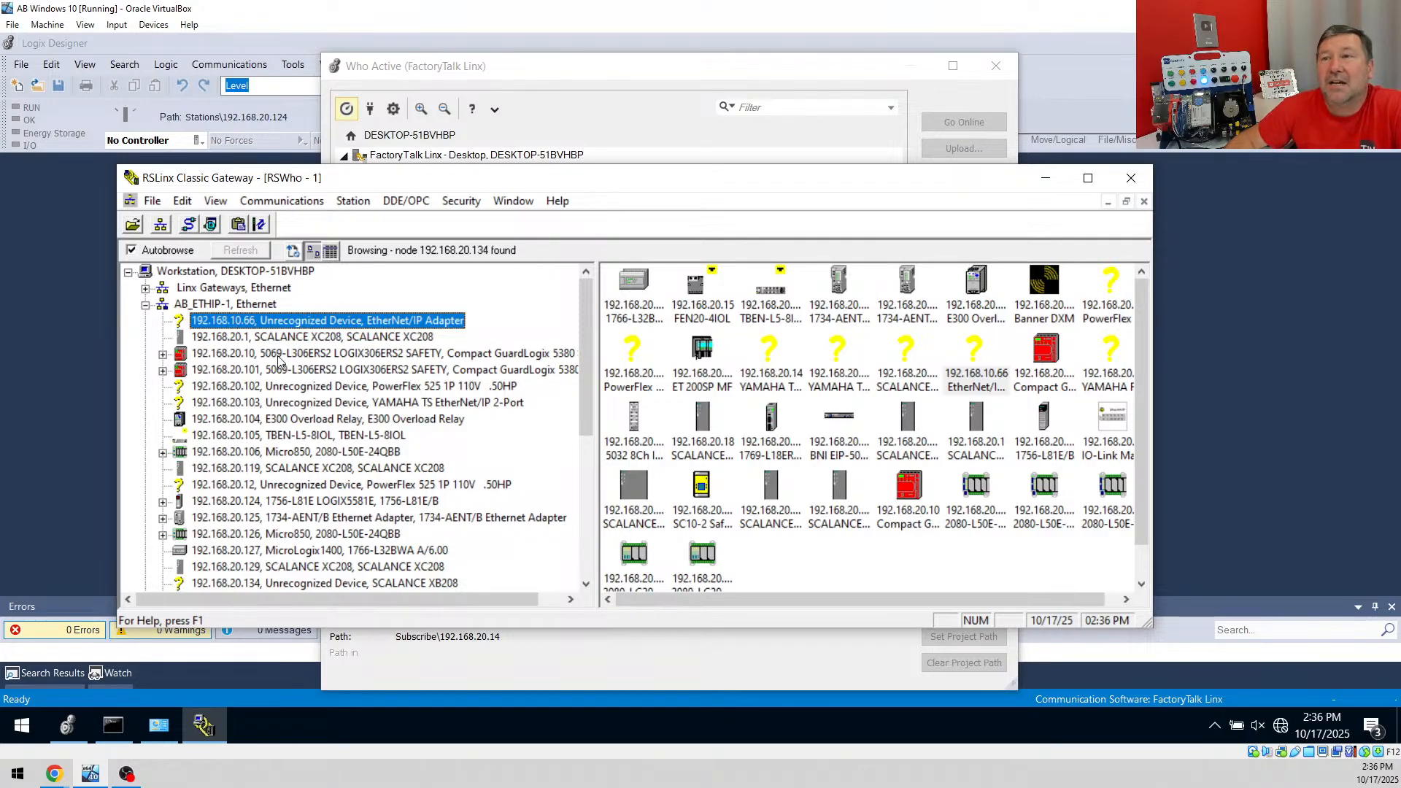
Add a new Ethernet devices driver named Subscribe in the RSLinx Classic driver configuration
left_click(195, 224)
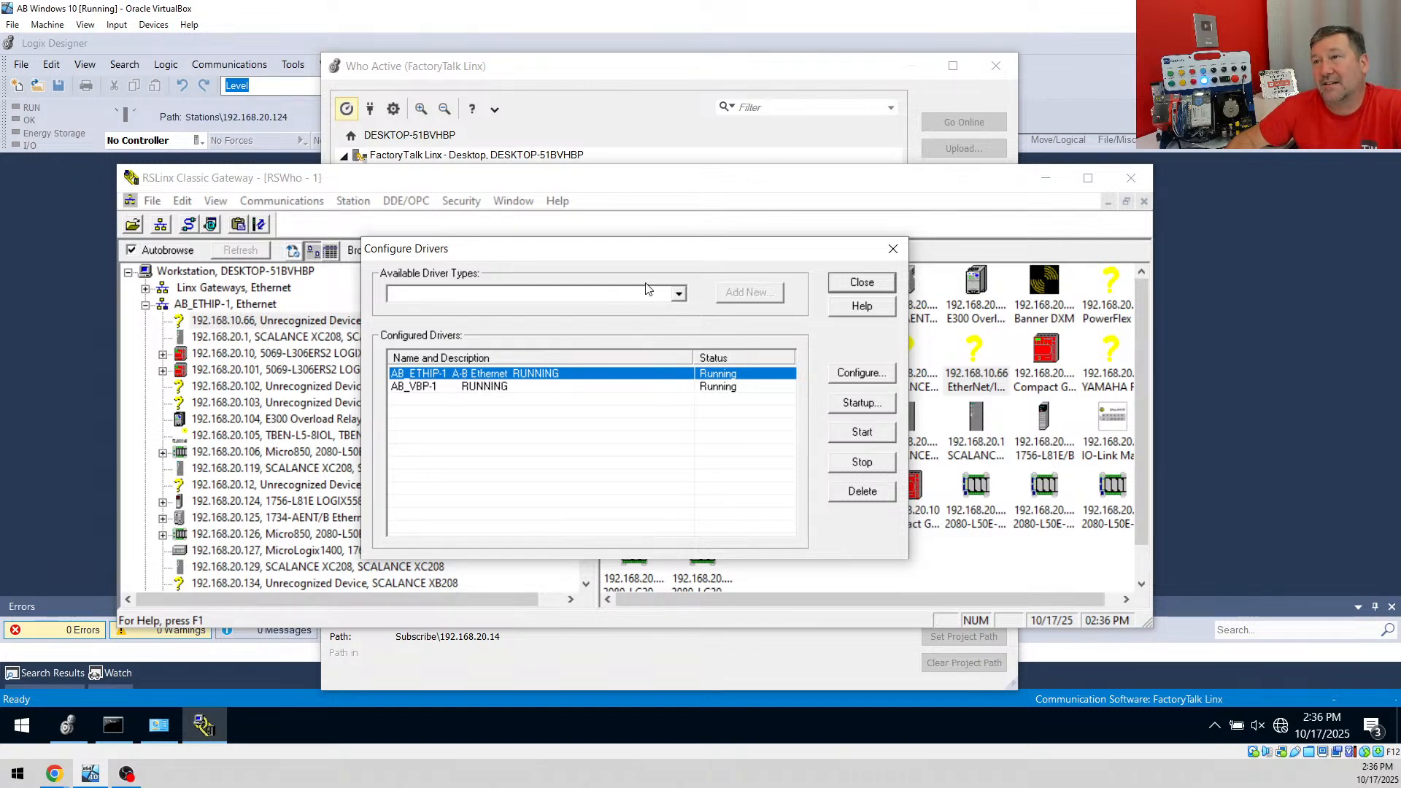
left_click(678, 294)
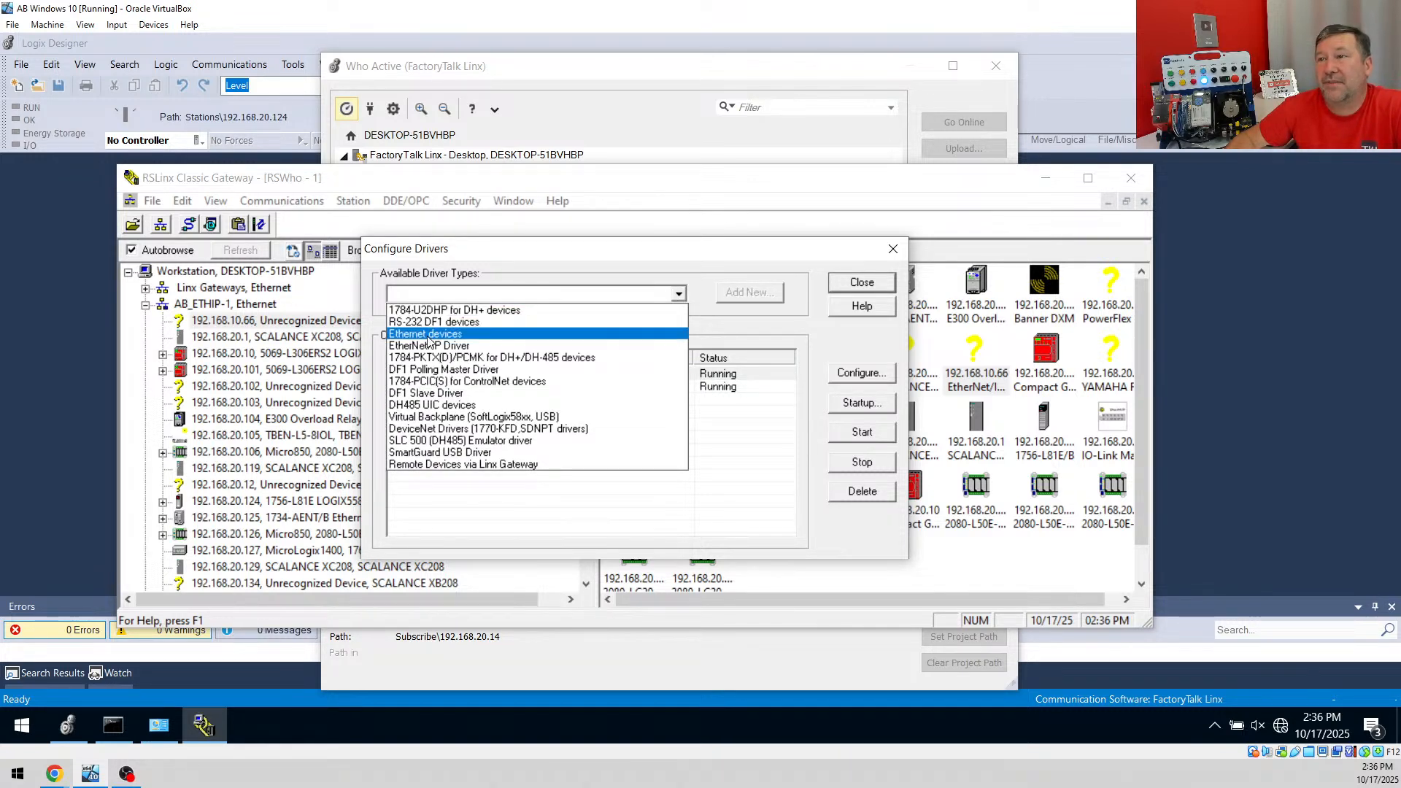
left_click(434, 335)
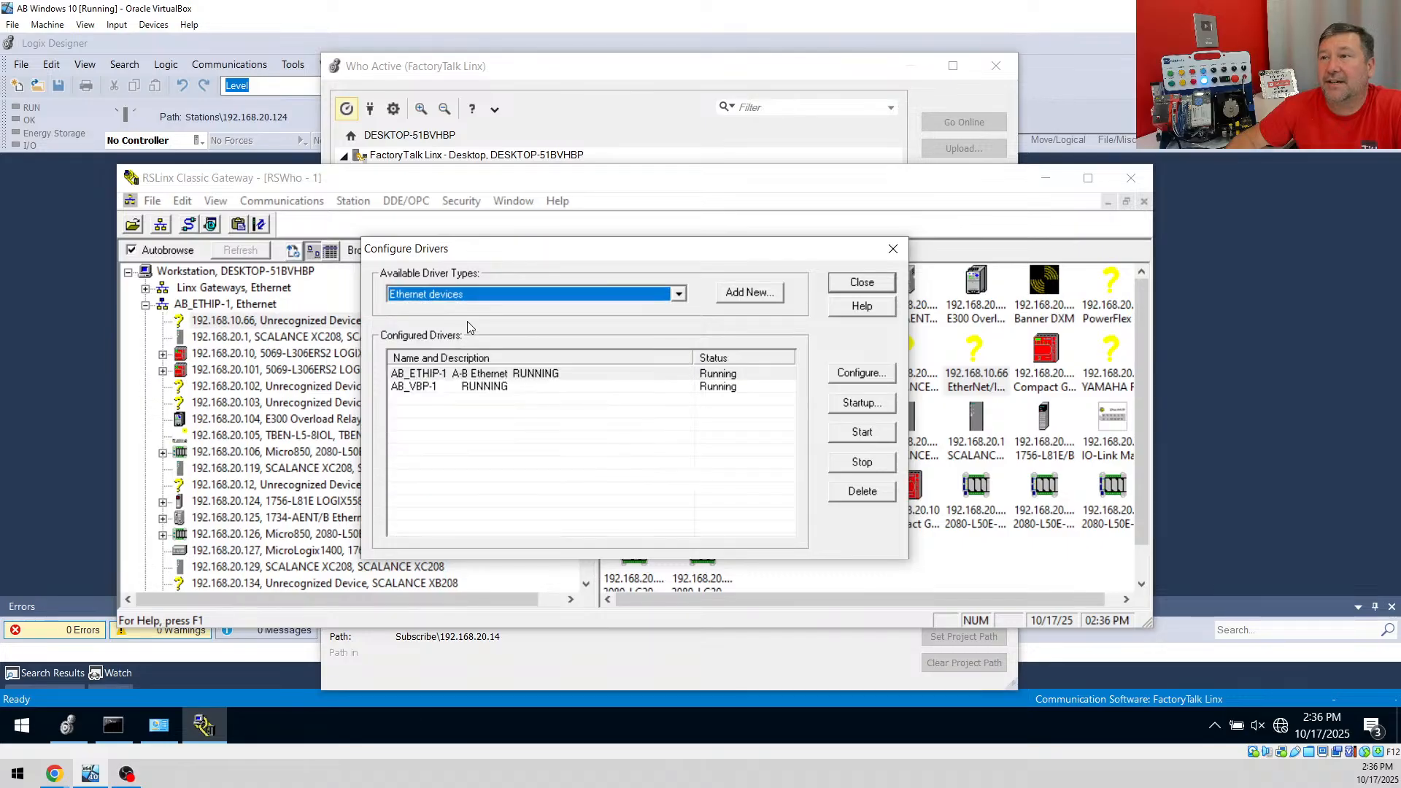
left_click(751, 296)
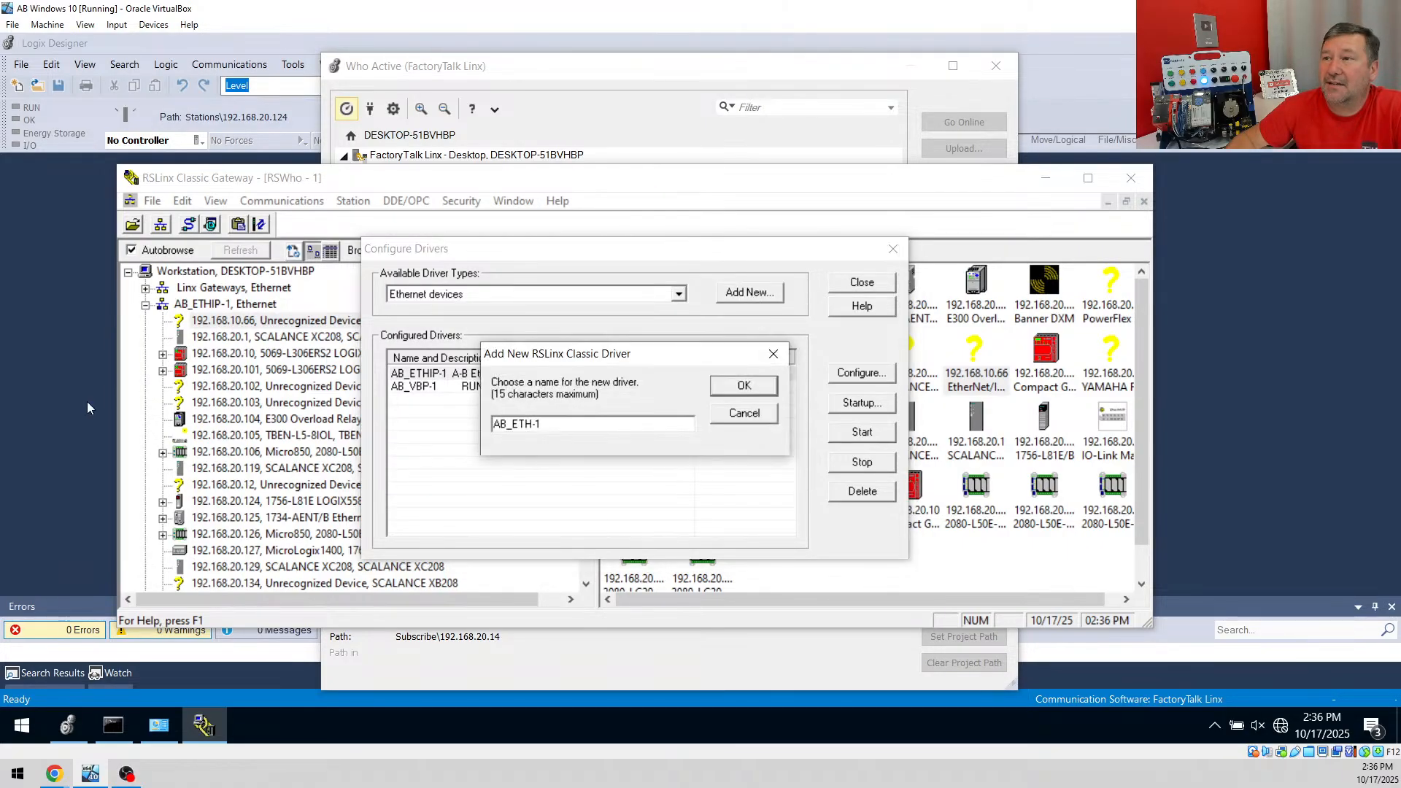
double_click(549, 427)
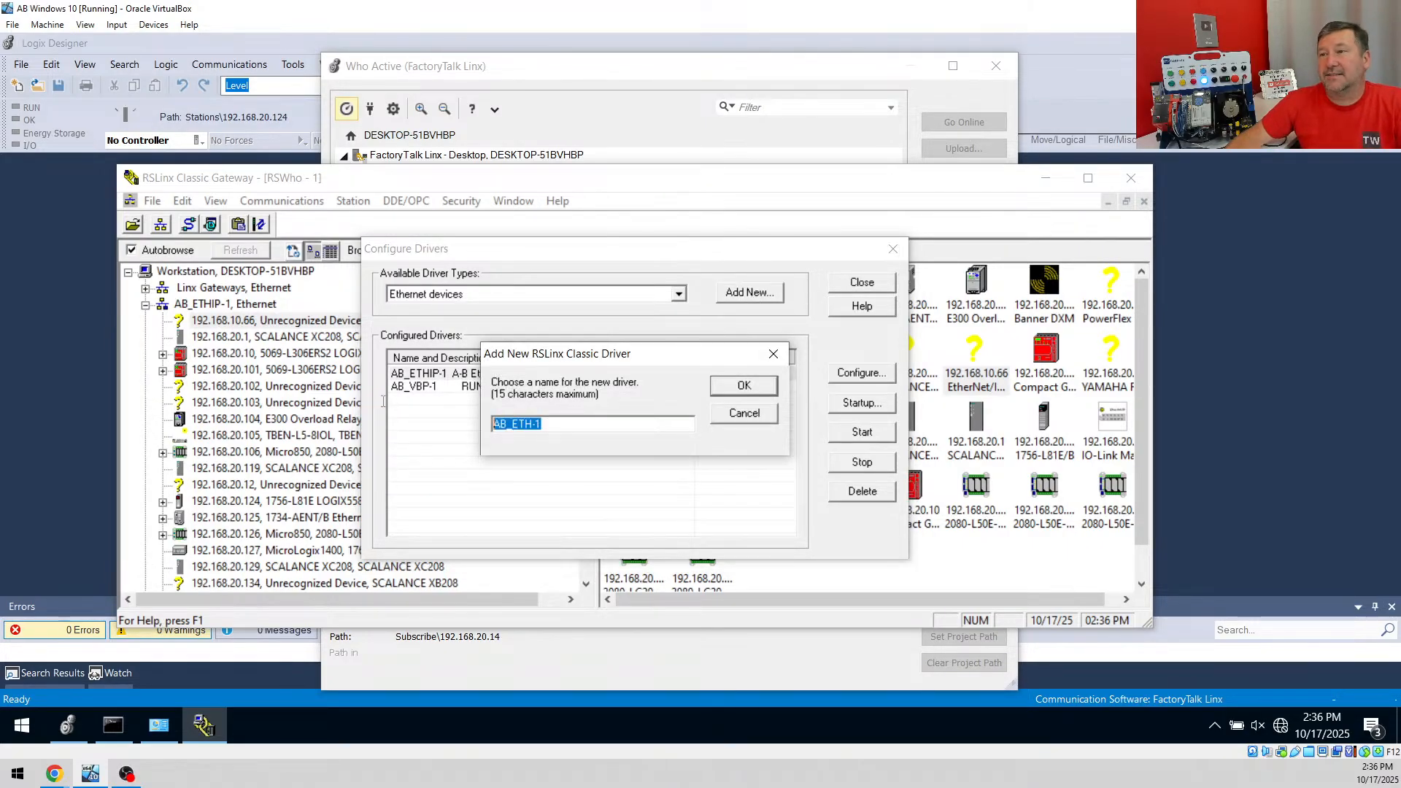
type("Sub")
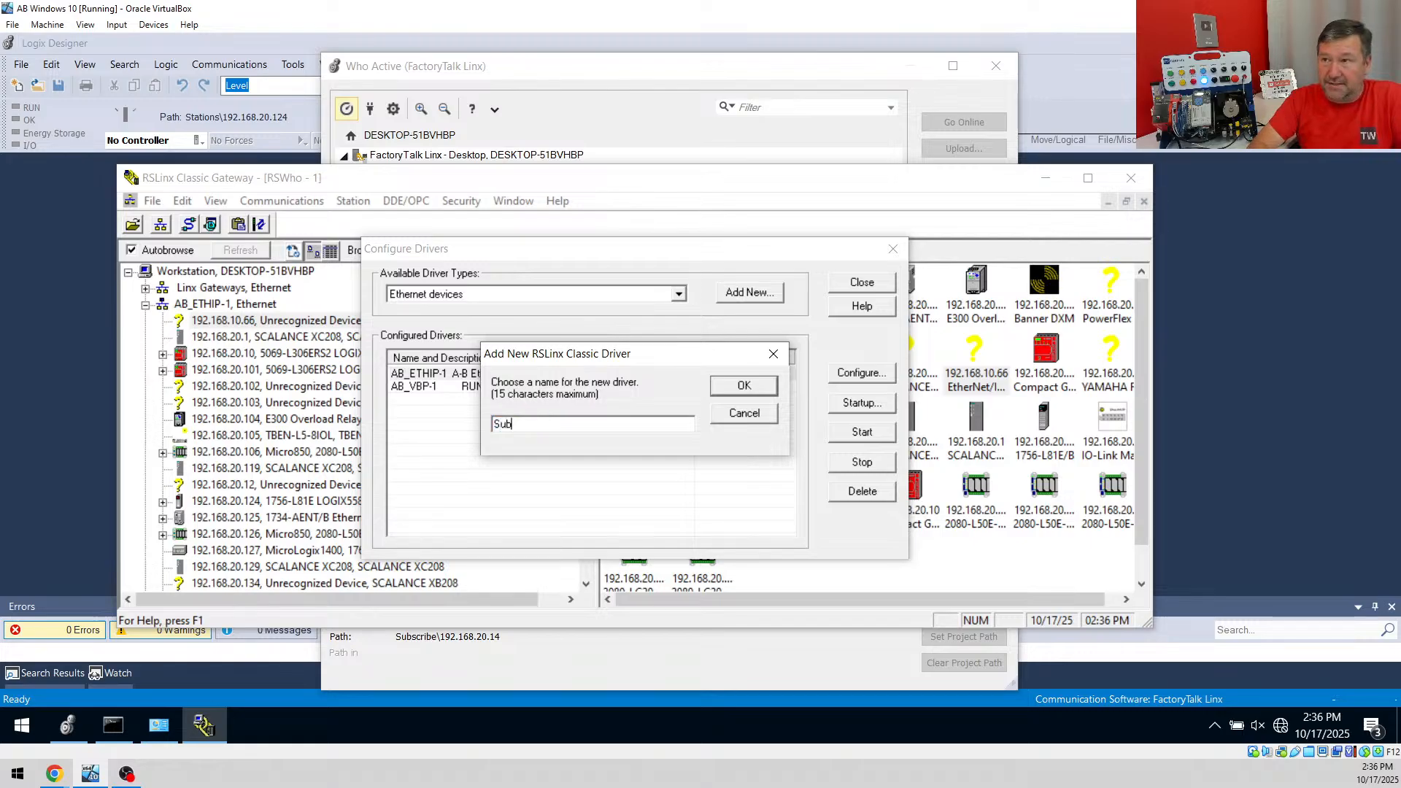
type("scribe")
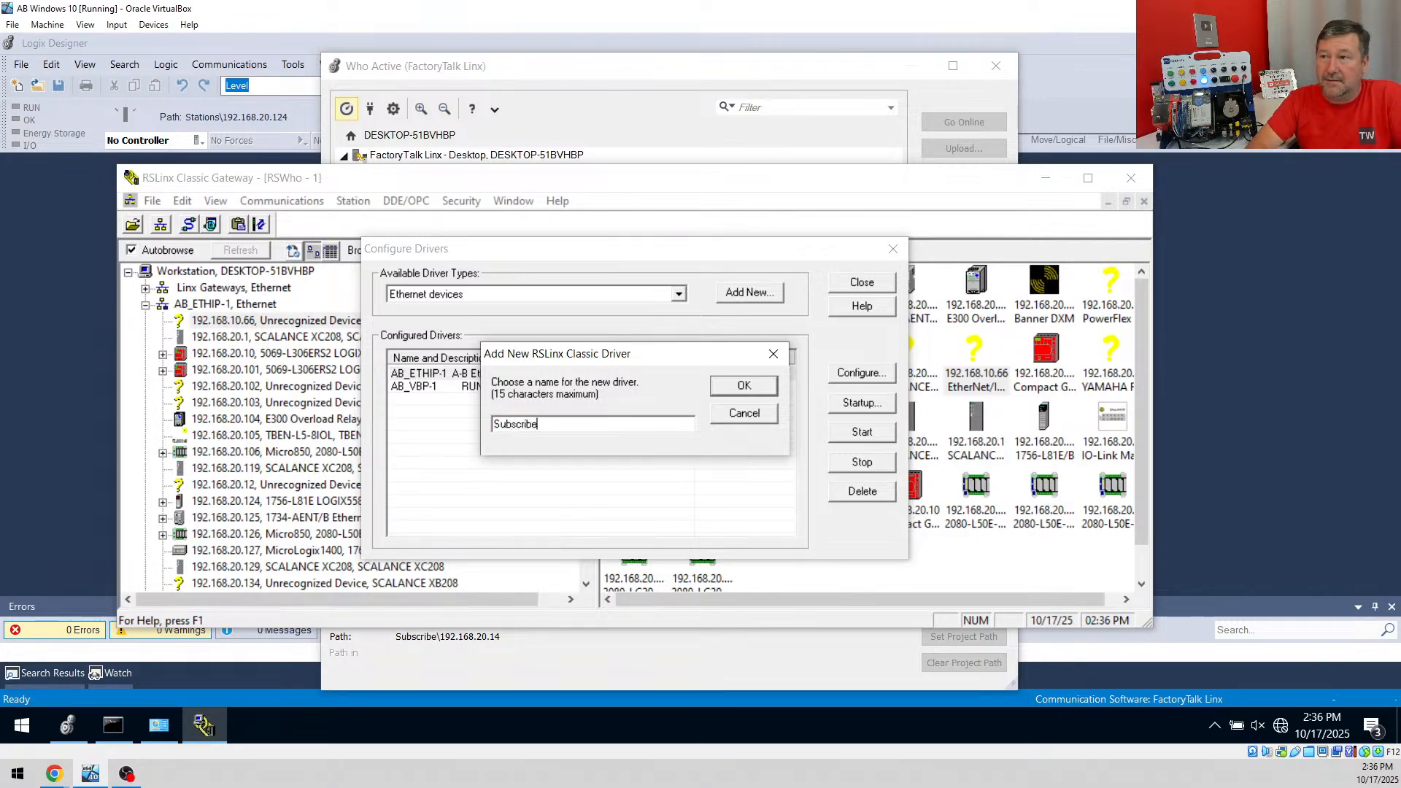
key("Return")
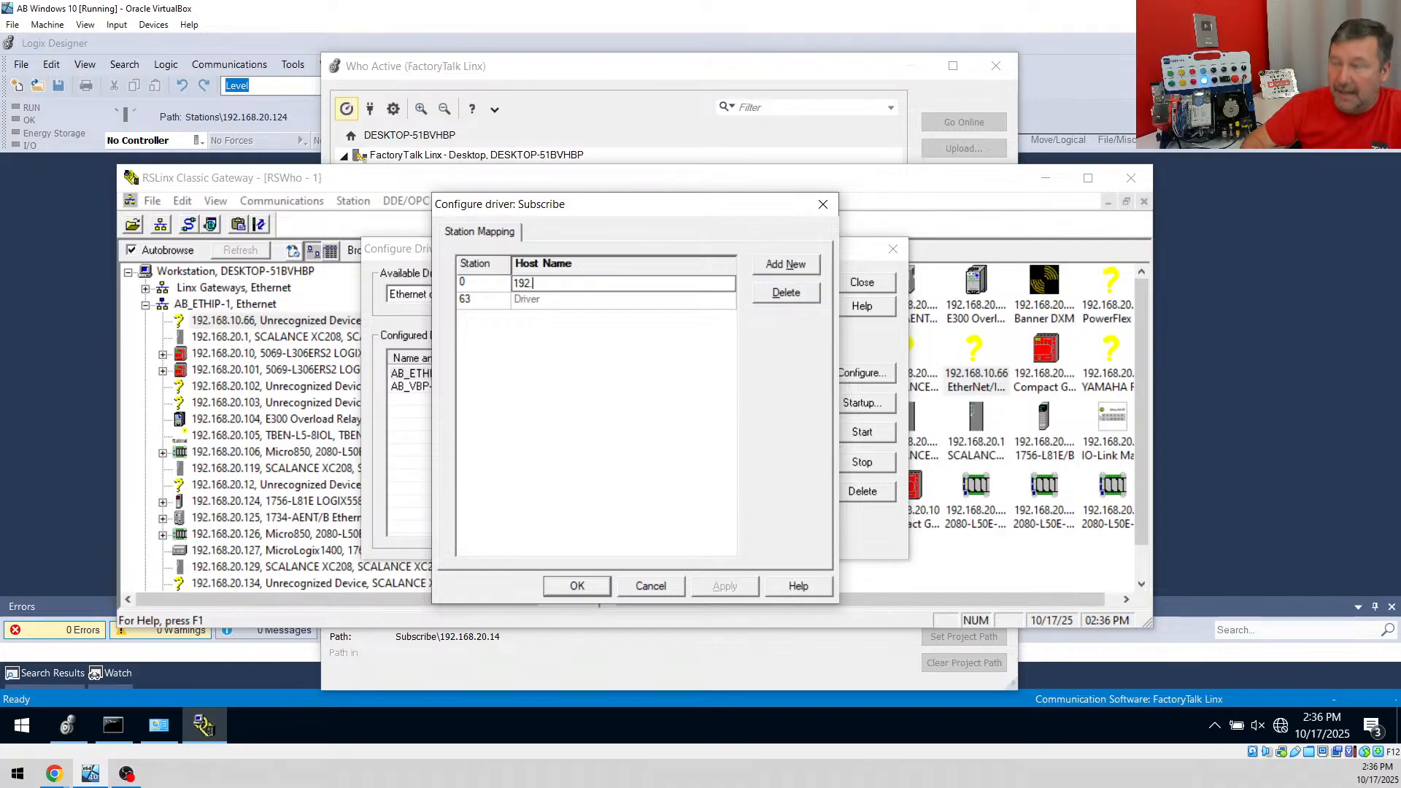
Map the Subscribe driver's station 0 to 192.168.20.10 and add station 1 with host 192.168.2.10
type(".")
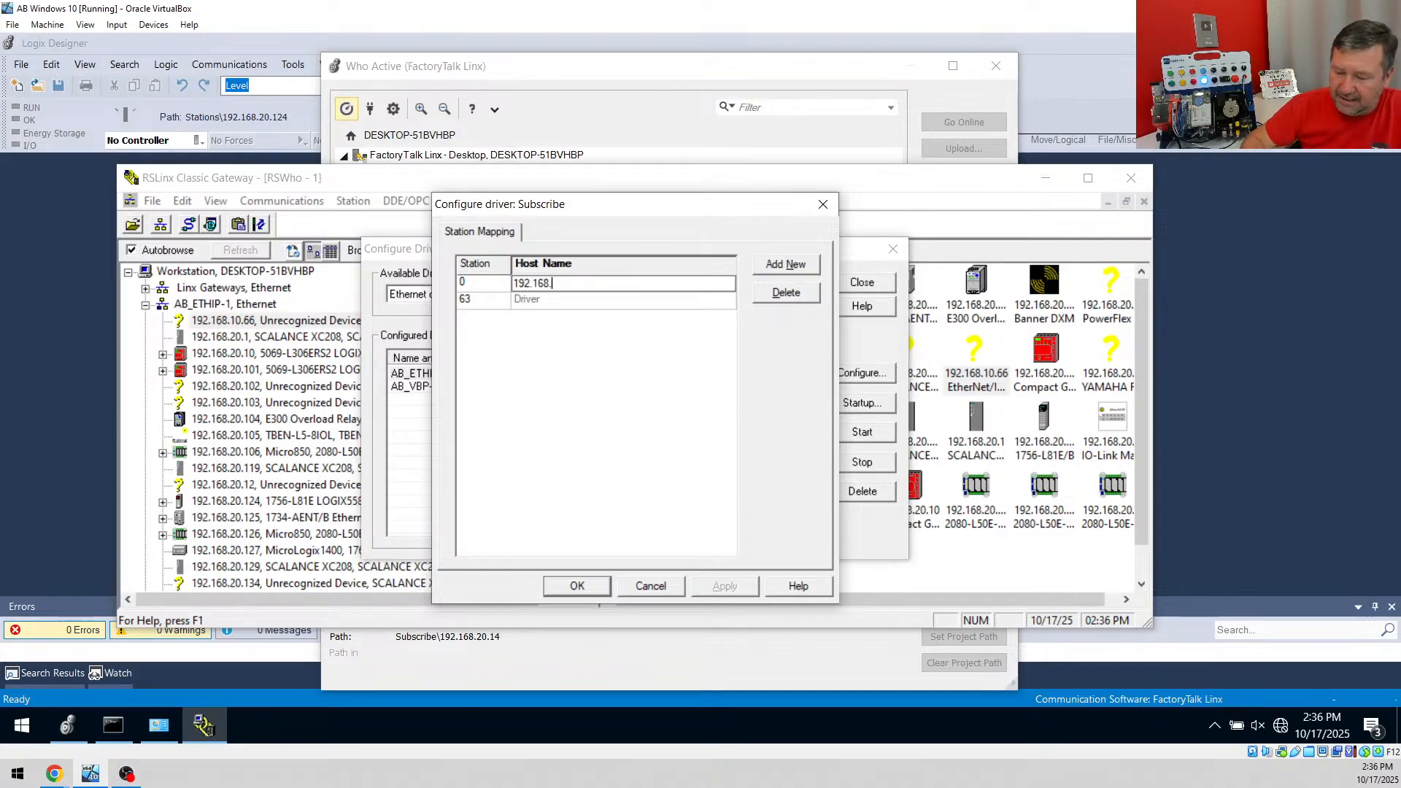
type("20.1")
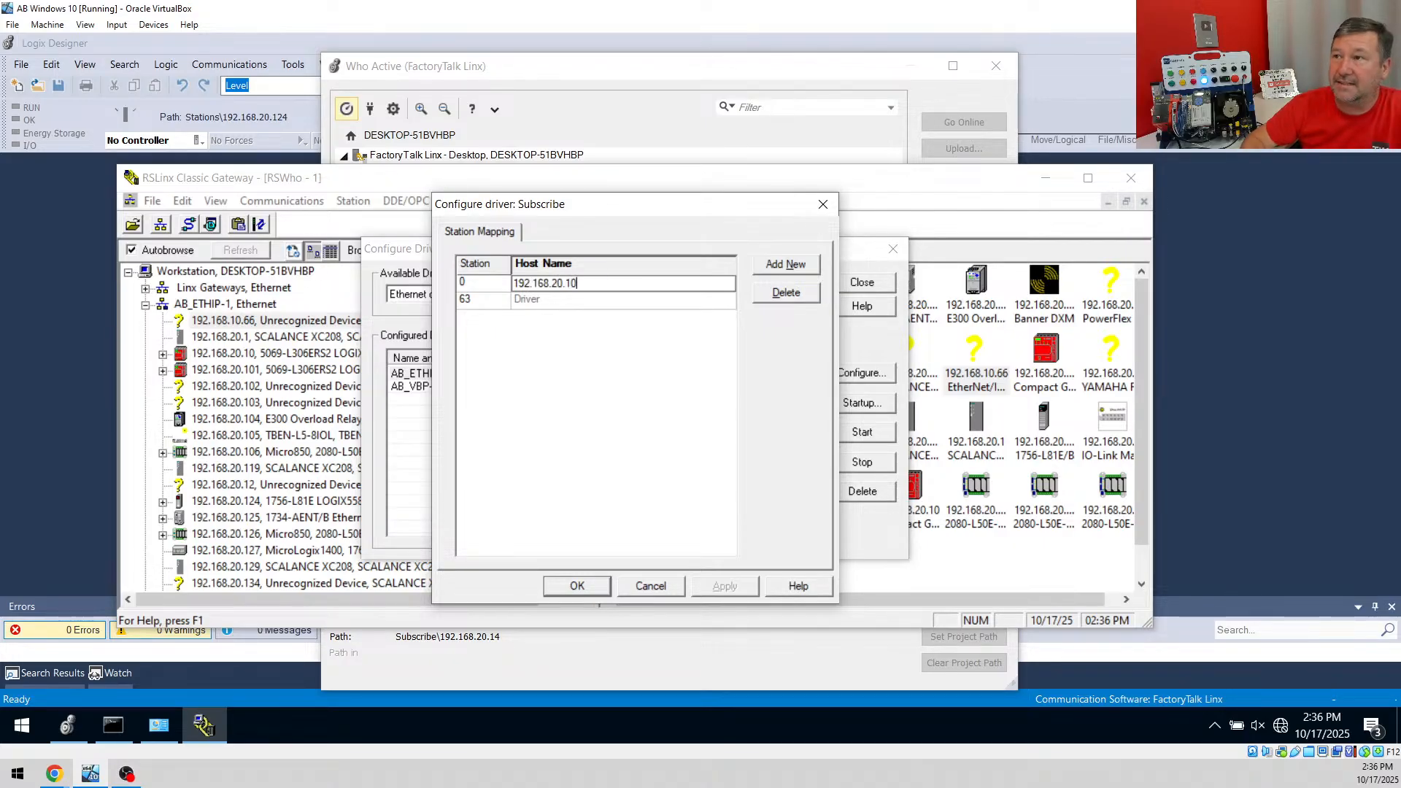
type("0")
left_click(668, 312)
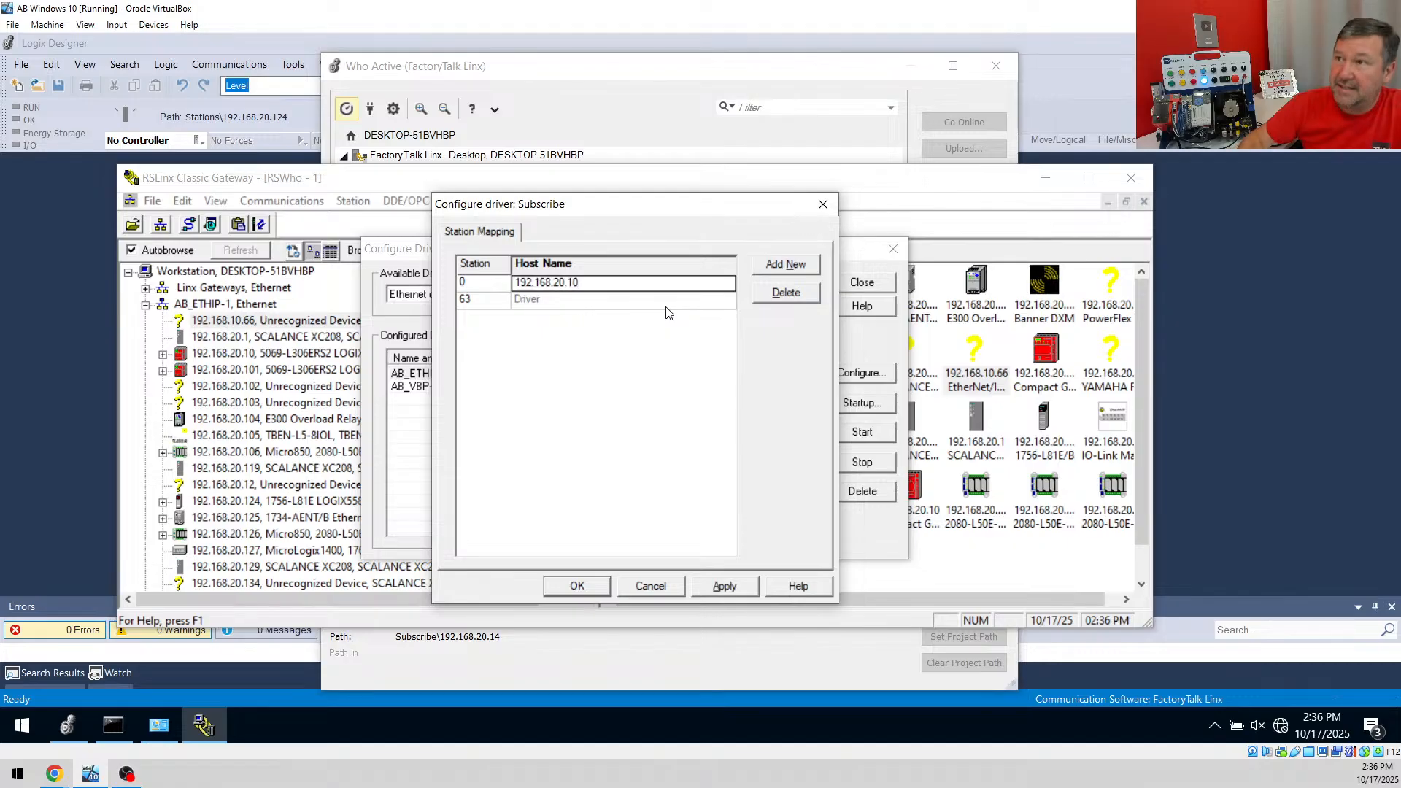
left_click(793, 262)
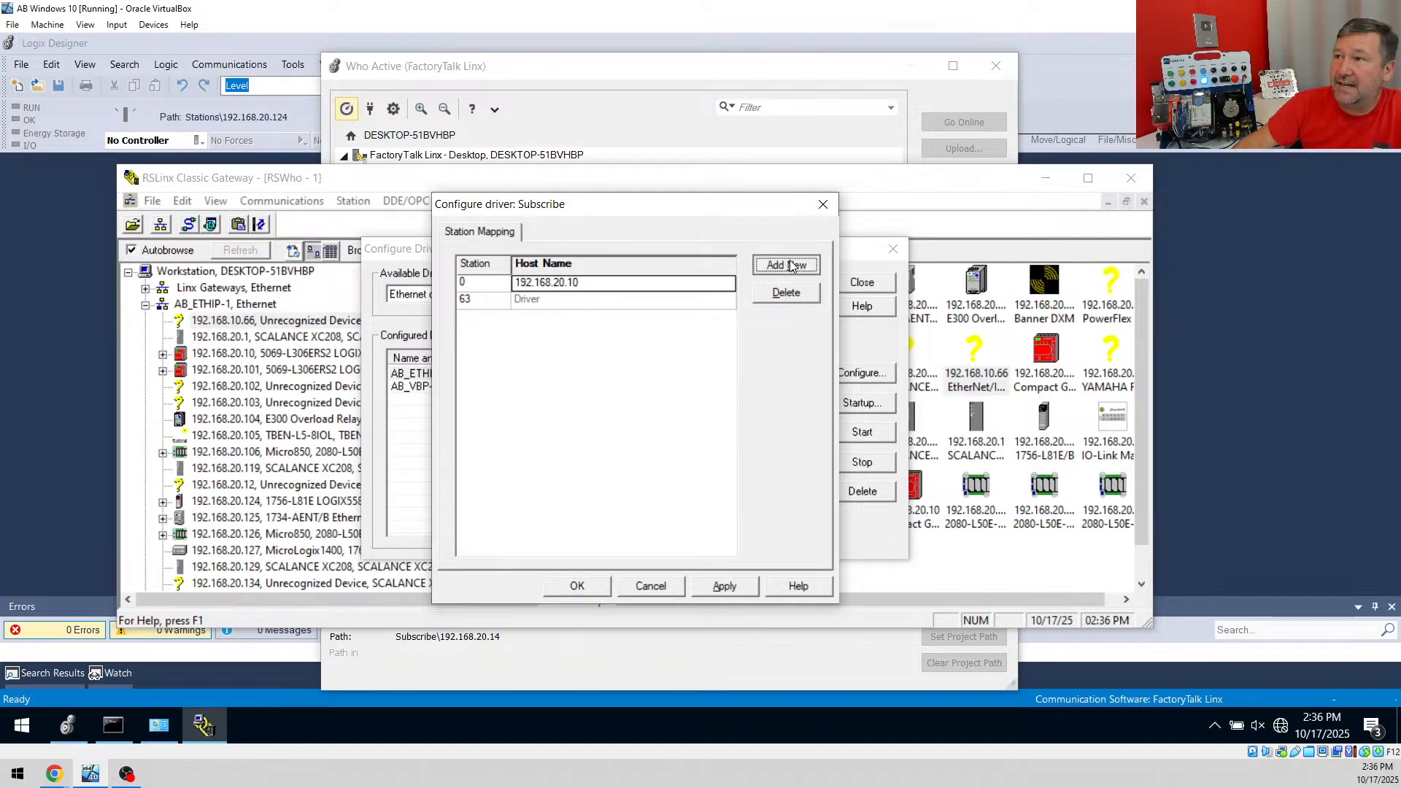
left_click(566, 307)
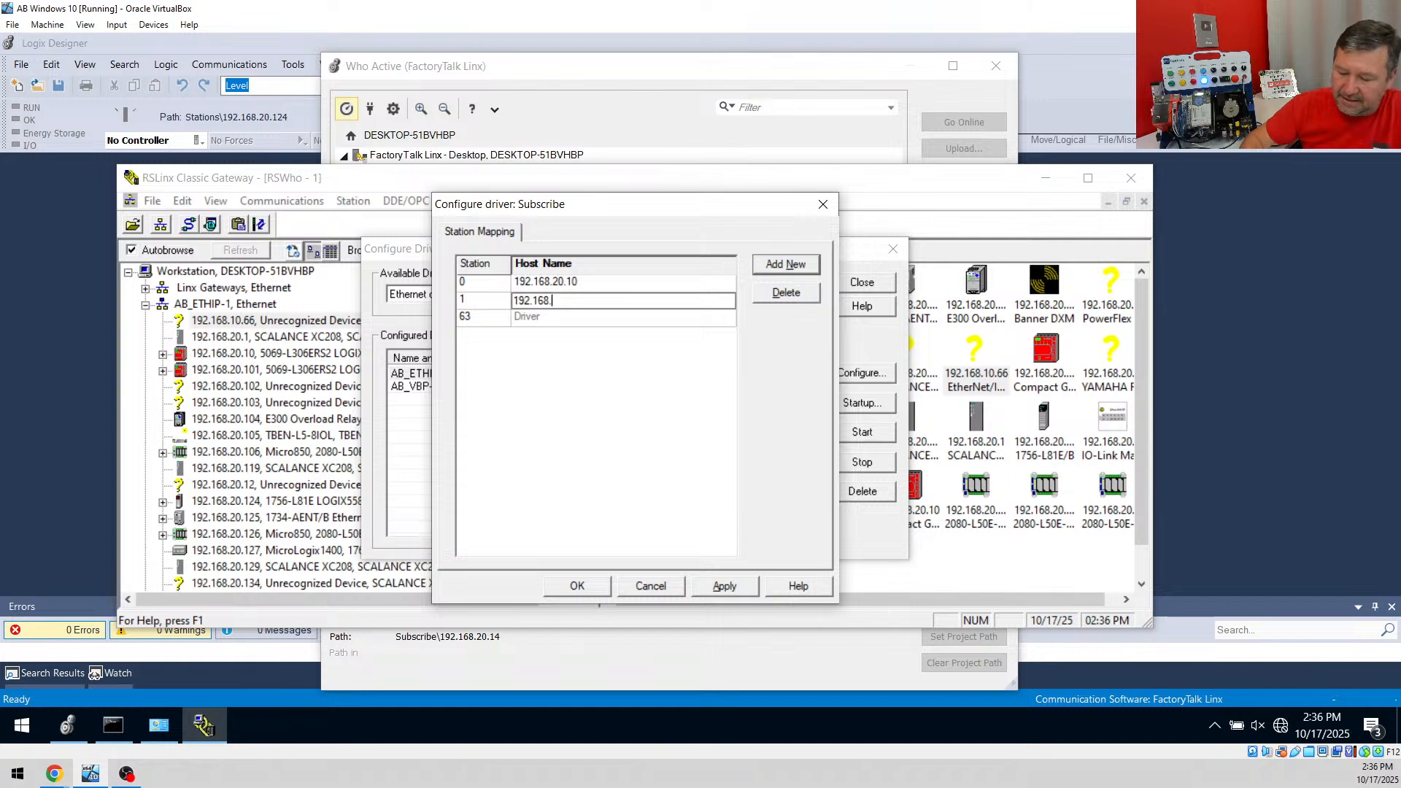
type("192.168.2.10")
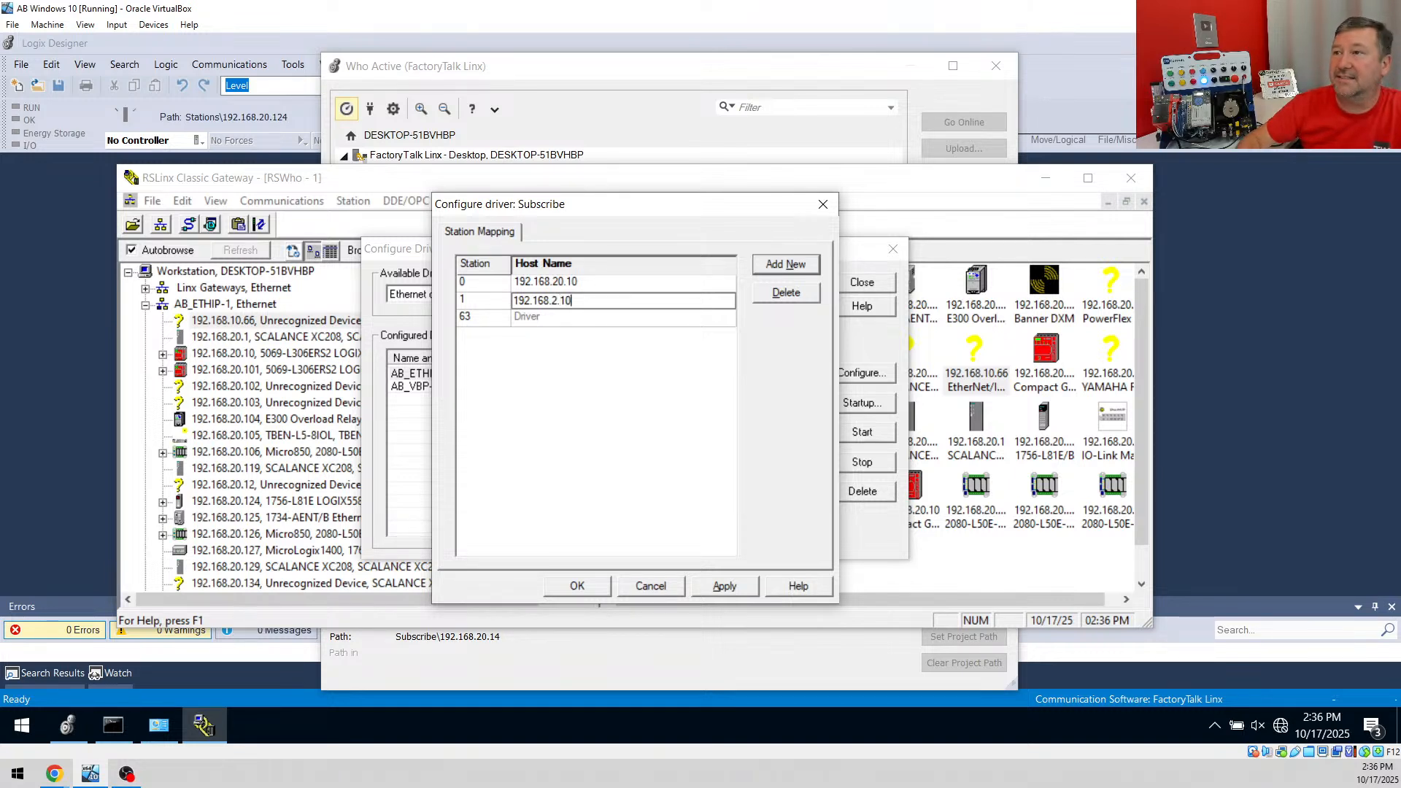
Add station 2 with host 192.168.20.14, accept the station mapping, and close the driver configuration
left_click(797, 262)
type("192.168.")
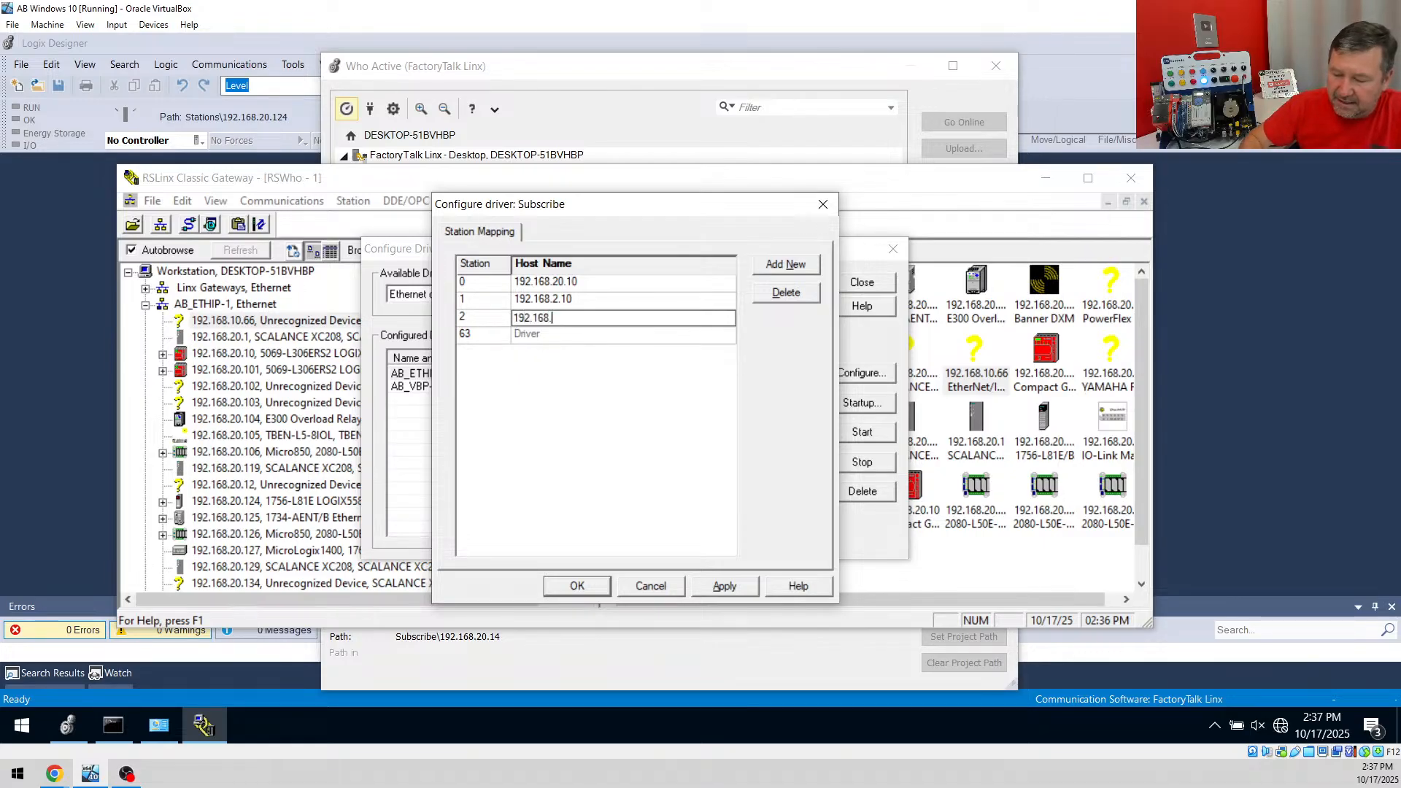
type("20.14")
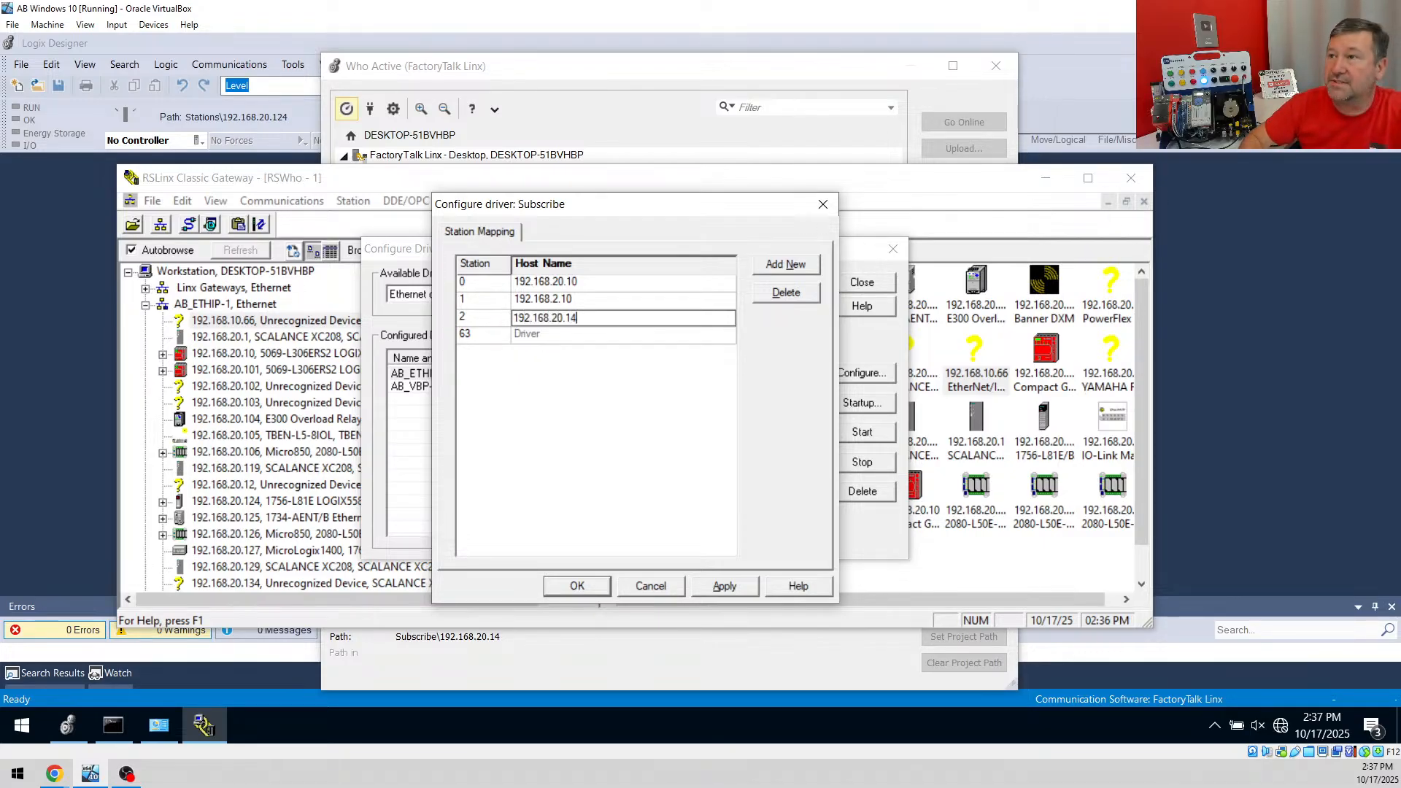
left_click(592, 589)
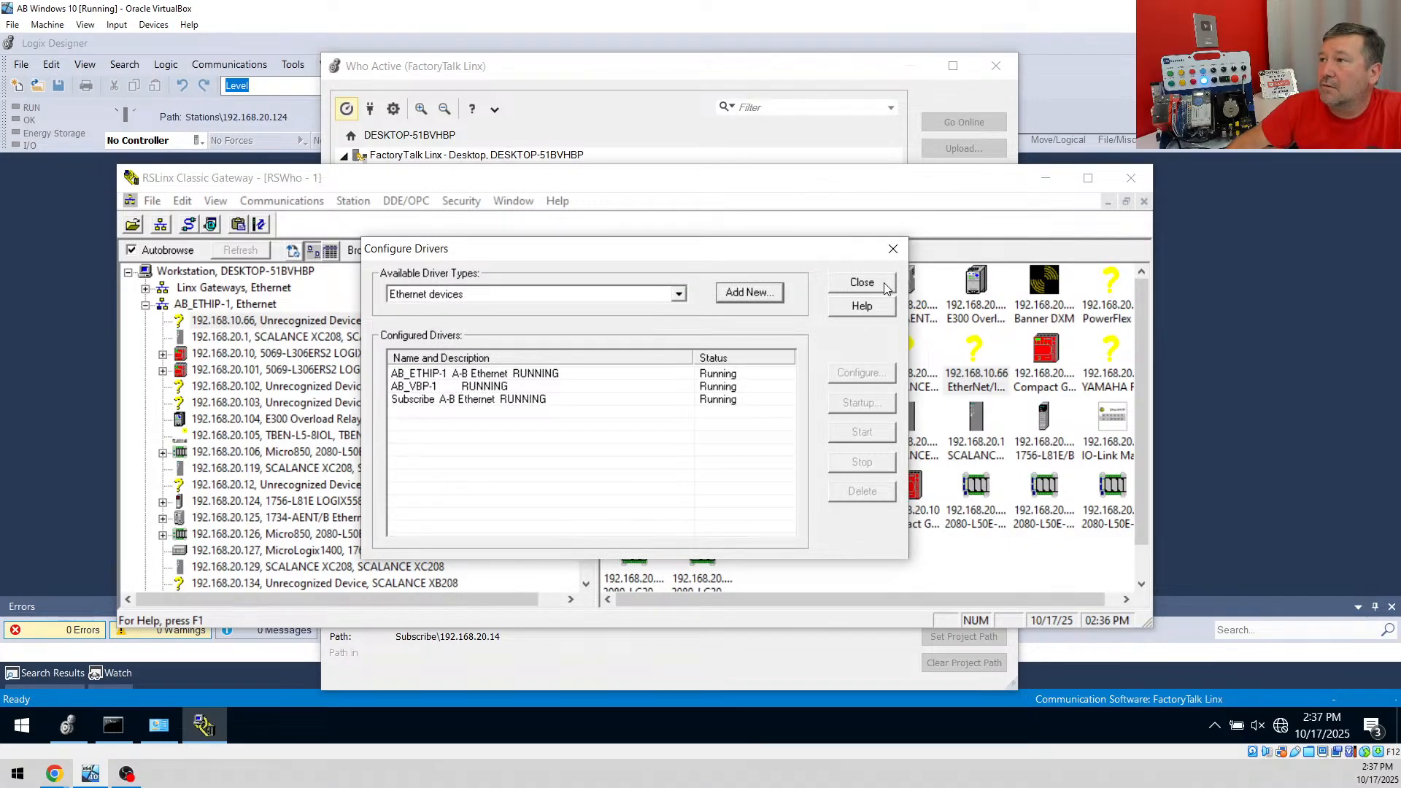
left_click(865, 283)
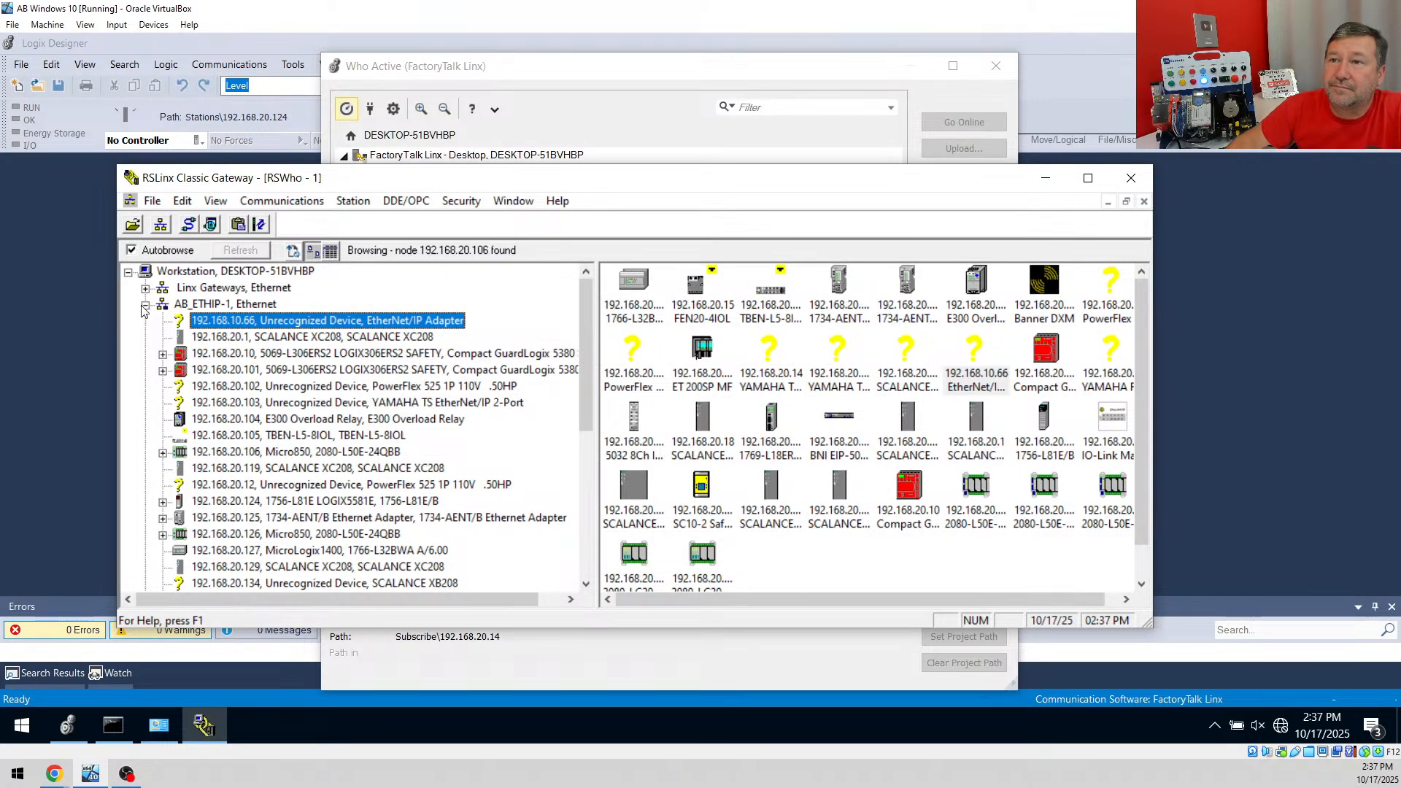
Collapse AB_ETHIP-1, browse the Subscribe driver in RSWho, and move the window aside to compare it with FactoryTalk Linx
left_click(145, 305)
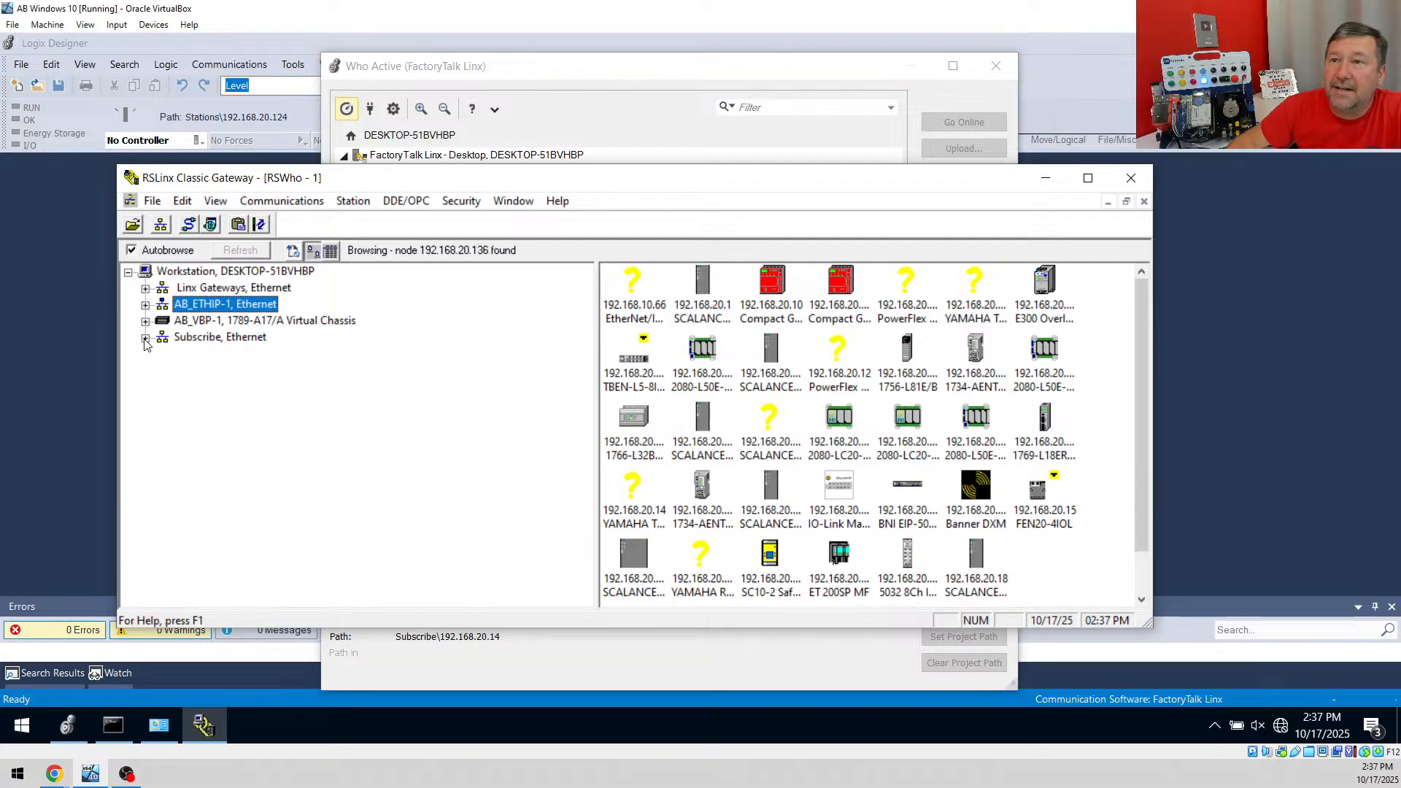
left_click(146, 339)
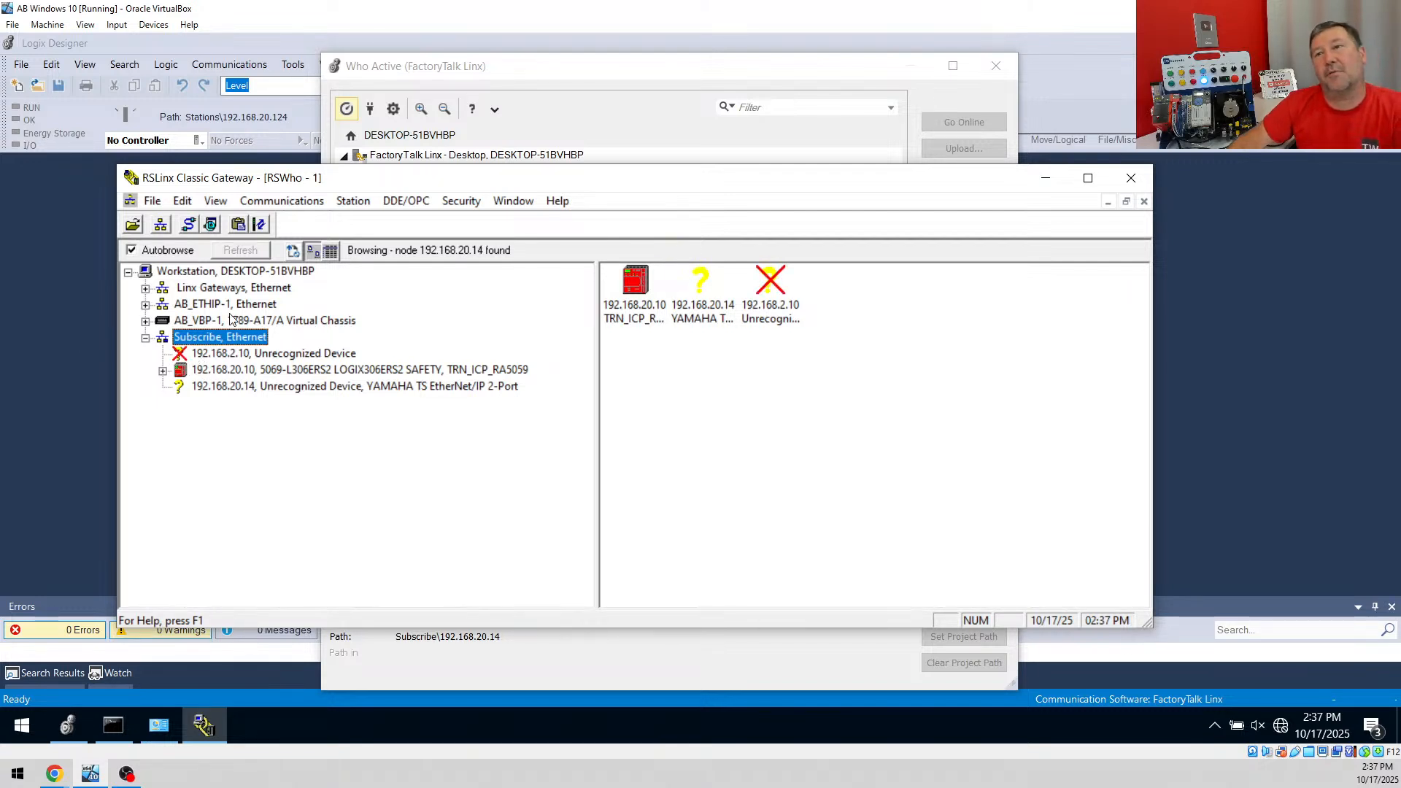
left_click_drag(274, 188, 775, 167)
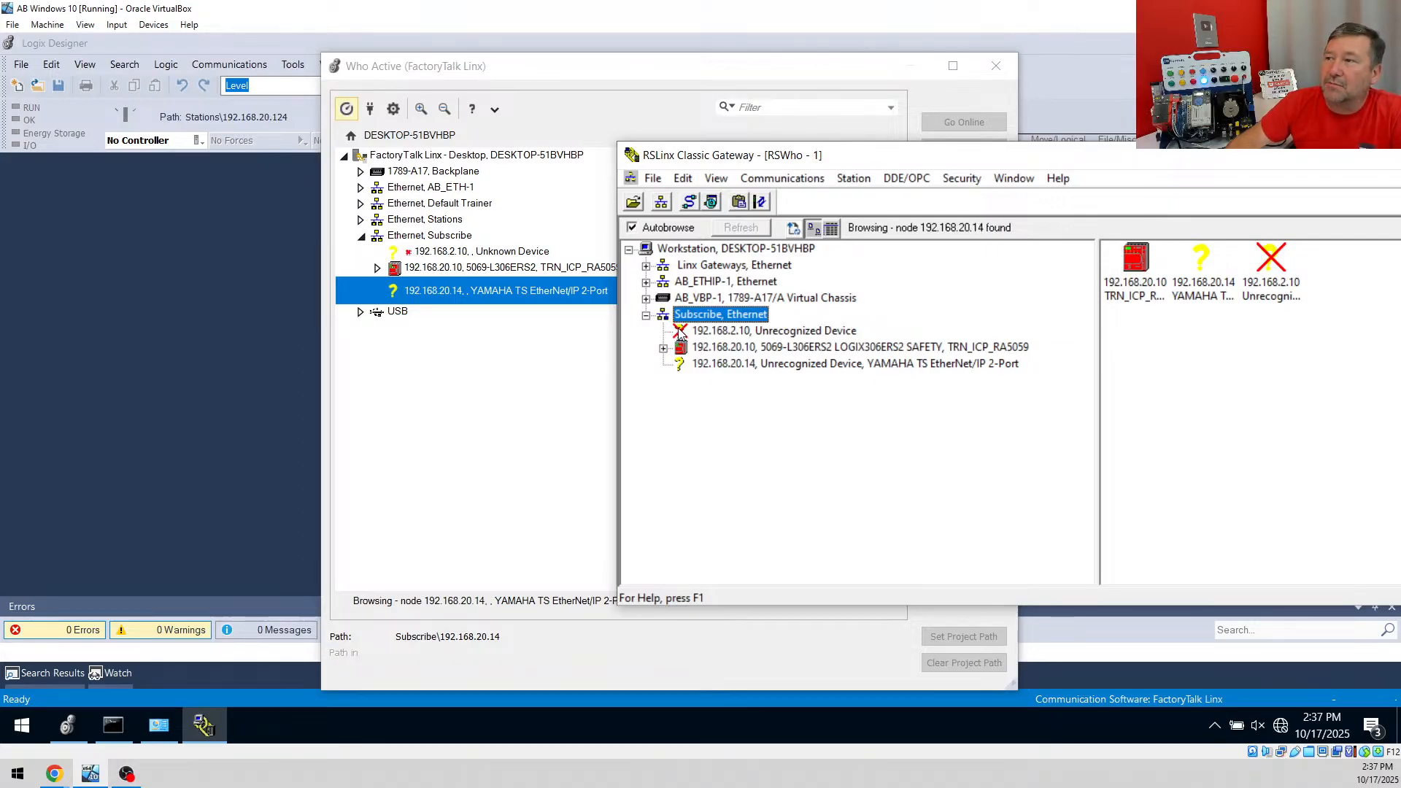
Examine Subscribe's 192.168.2.10 device and the actions available for 192.168.20.14, and select the 192.168.20.10 controller
left_click(734, 332)
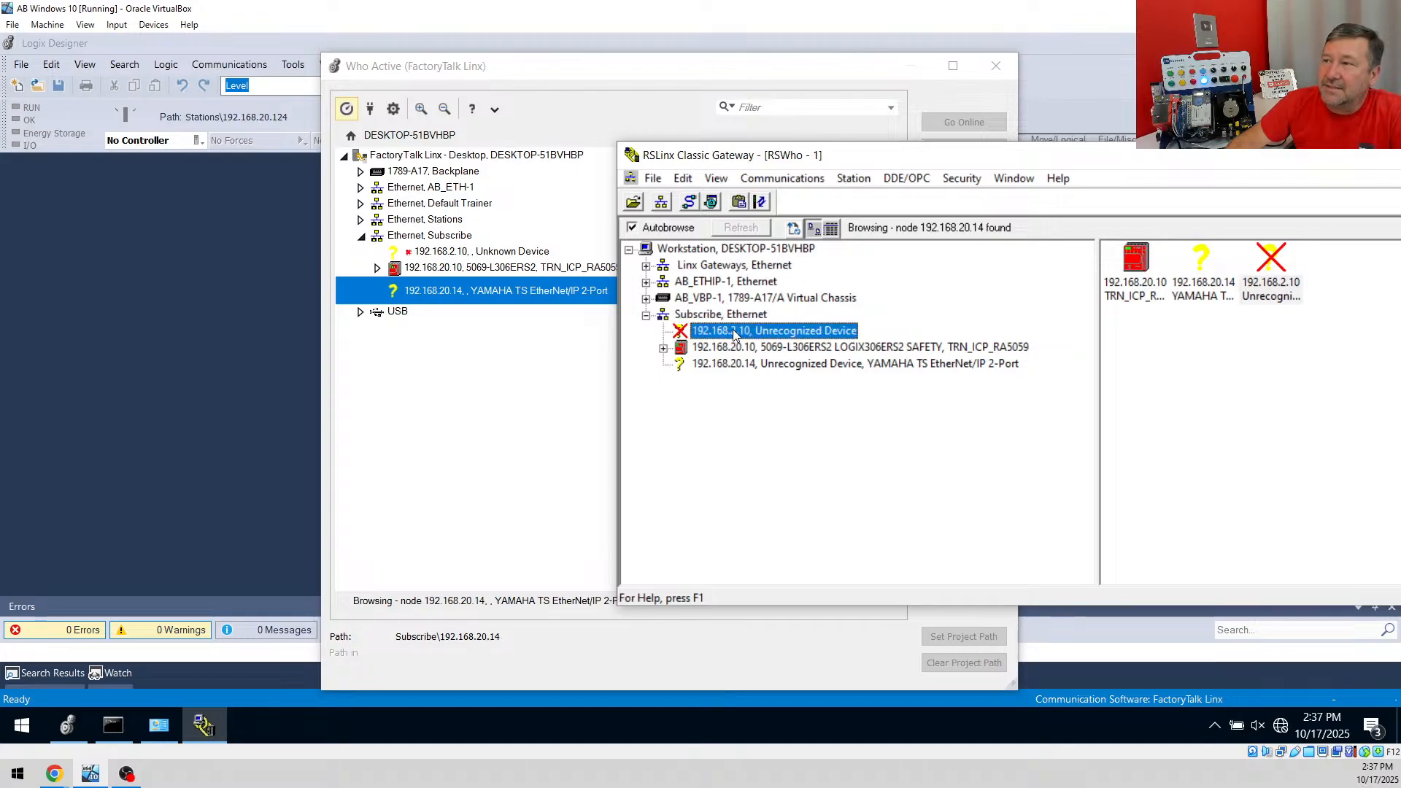
left_click(807, 364)
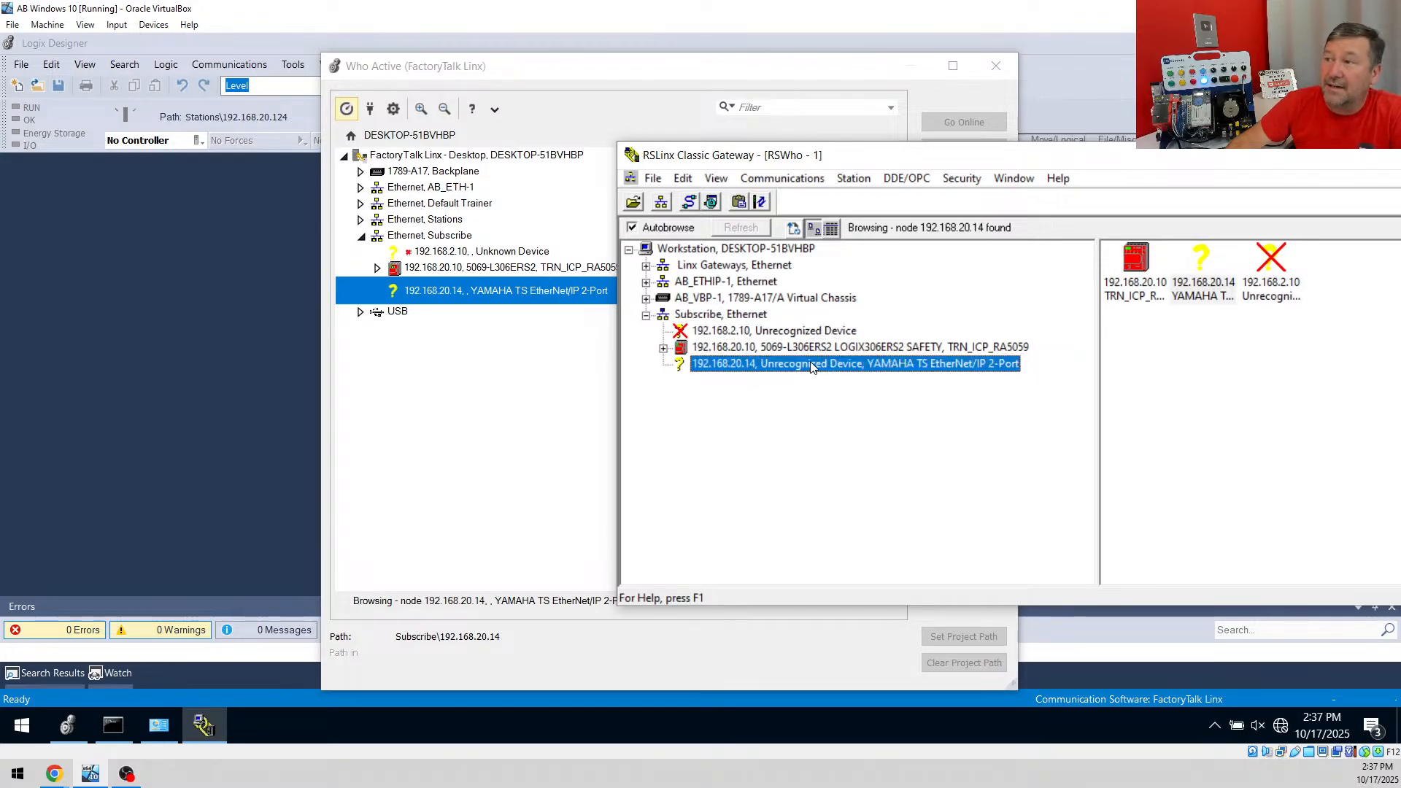
right_click(740, 366)
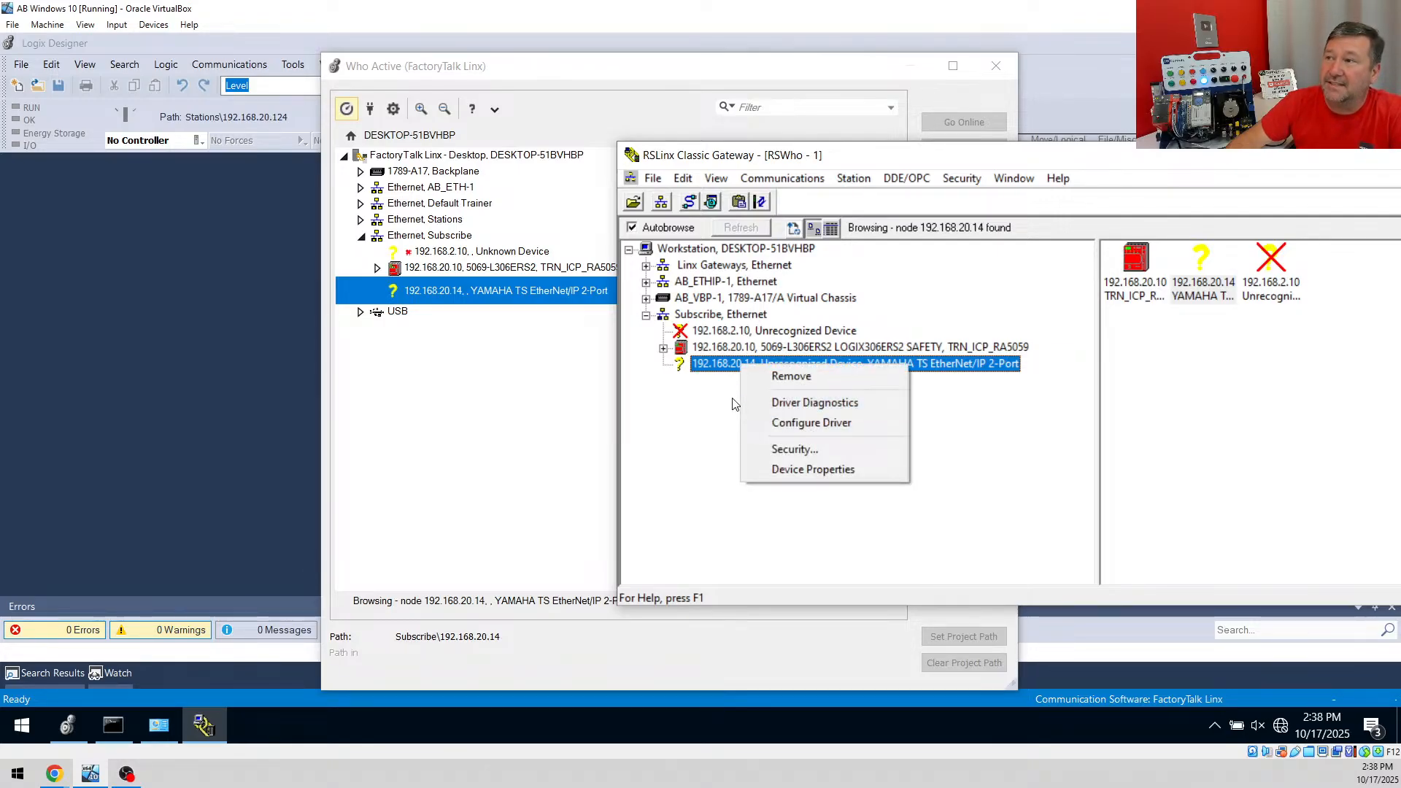
left_click(736, 402)
left_click(759, 347)
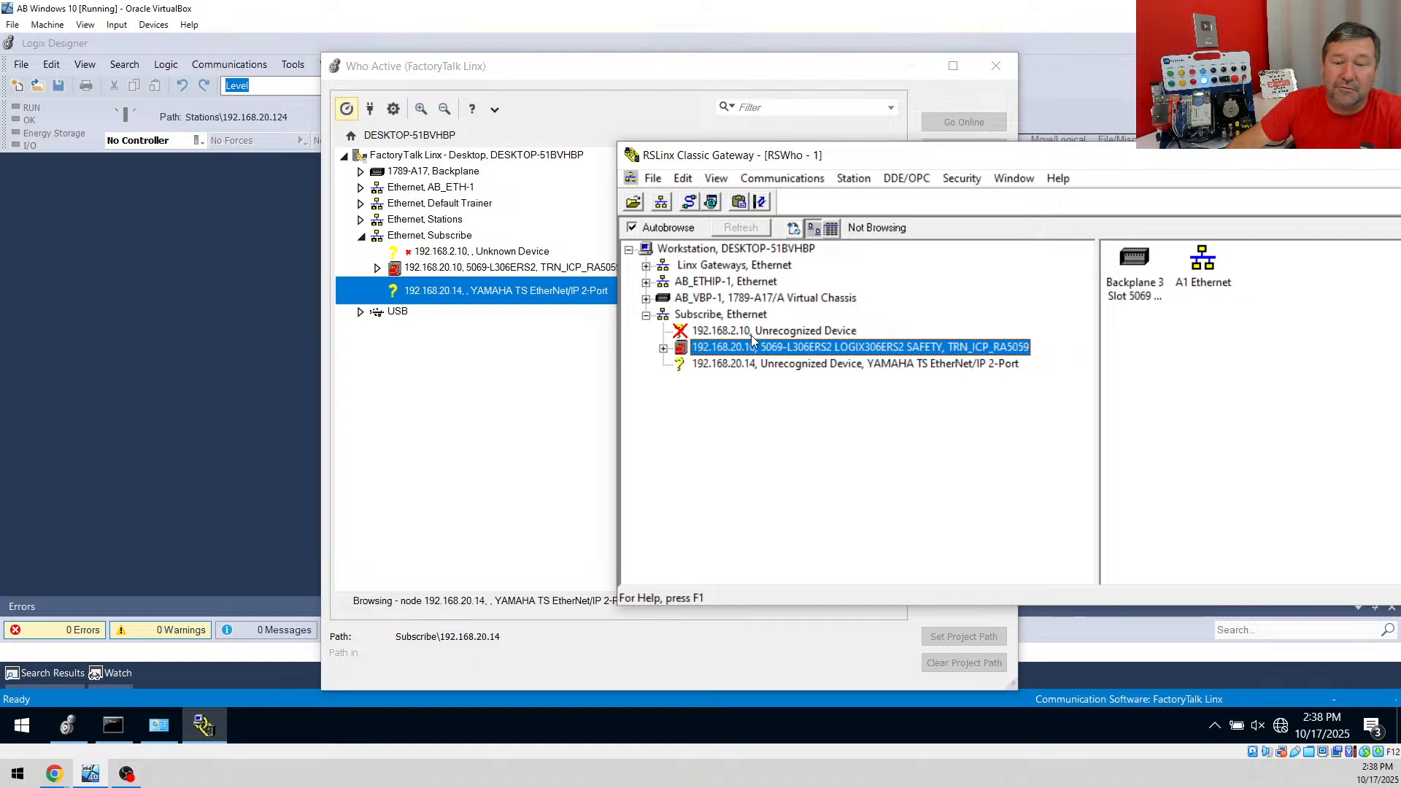
Close RSLinx Classic and select the 192.168.20.10 controller under Ethernet, Subscribe in FactoryTalk Linx's Who Active
left_click_drag(1222, 149, 950, 176)
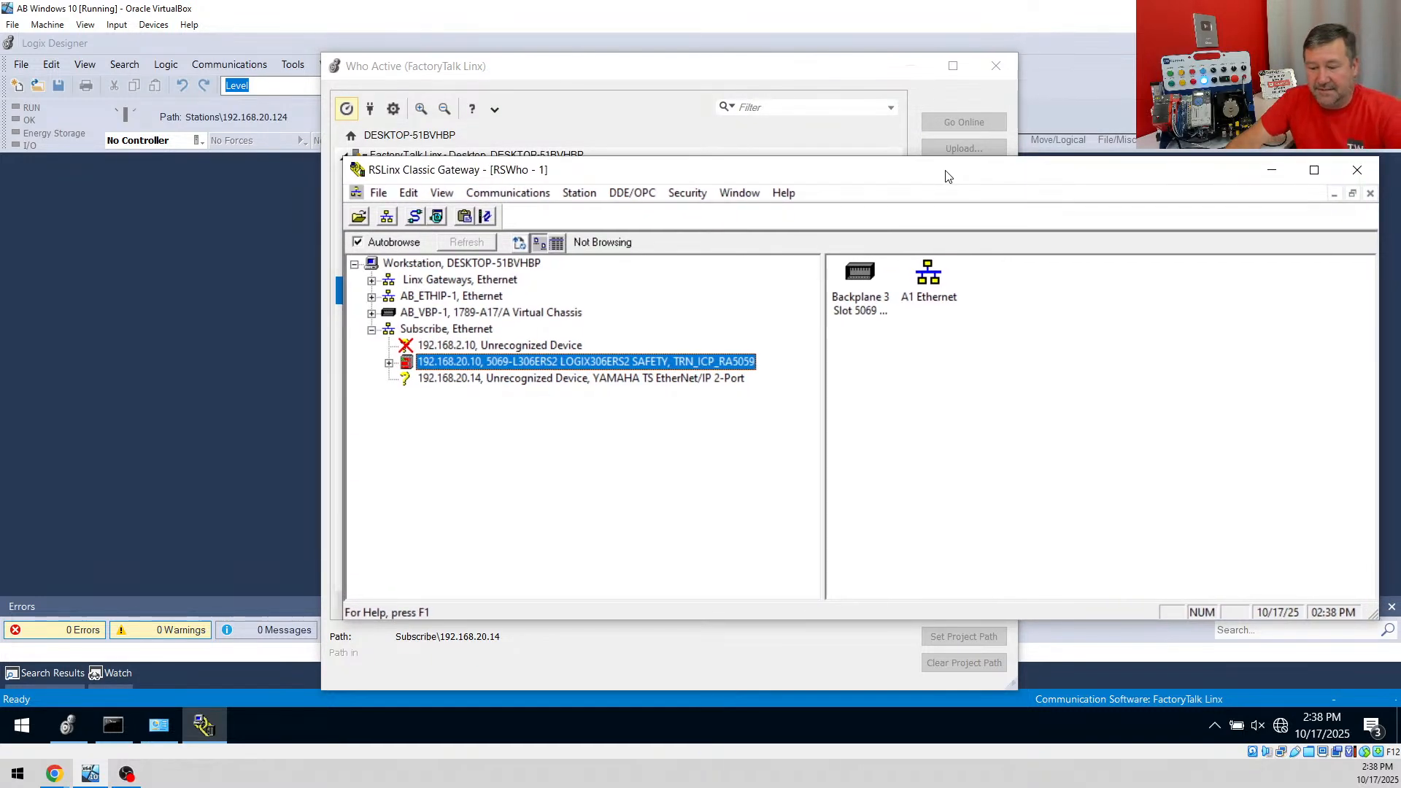
left_click(1359, 169)
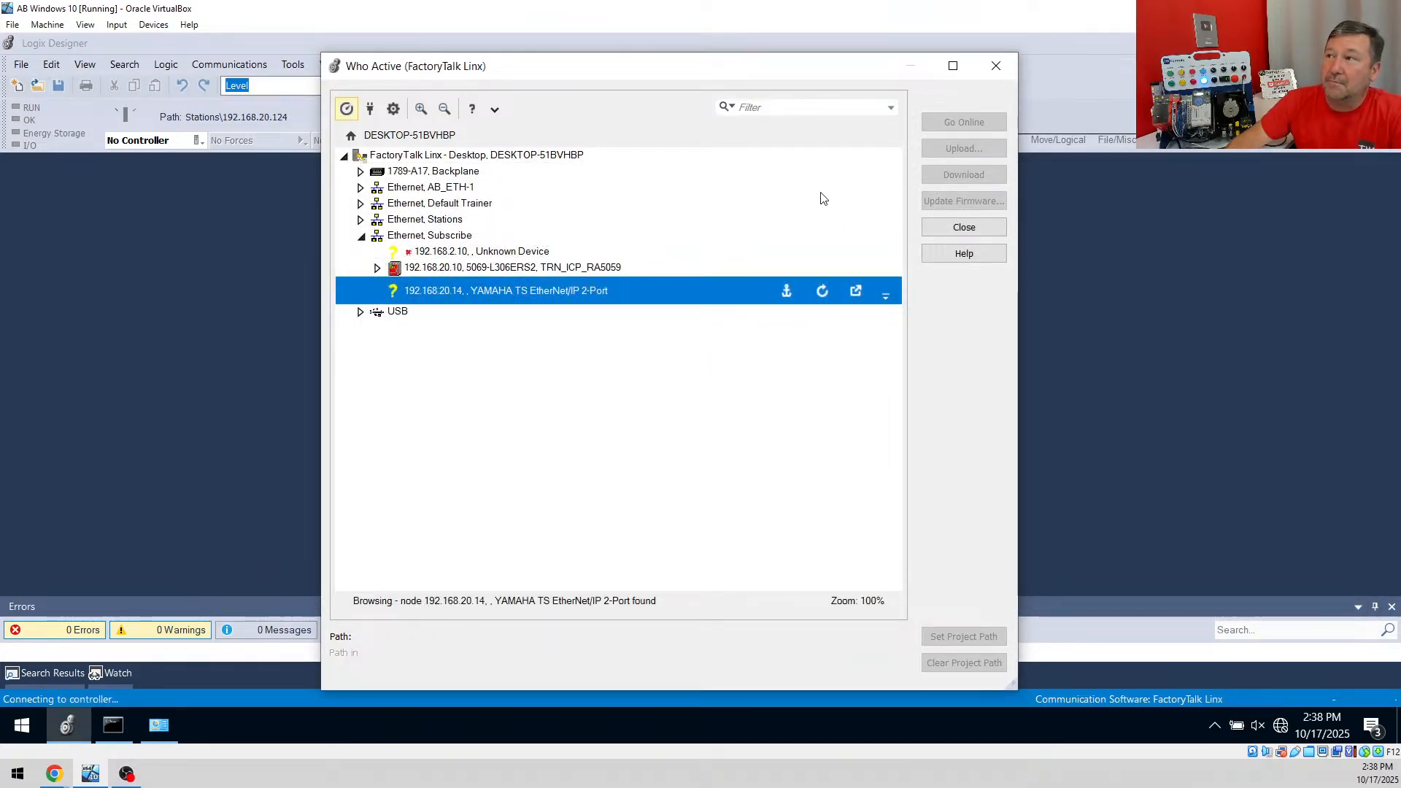
left_click(460, 268)
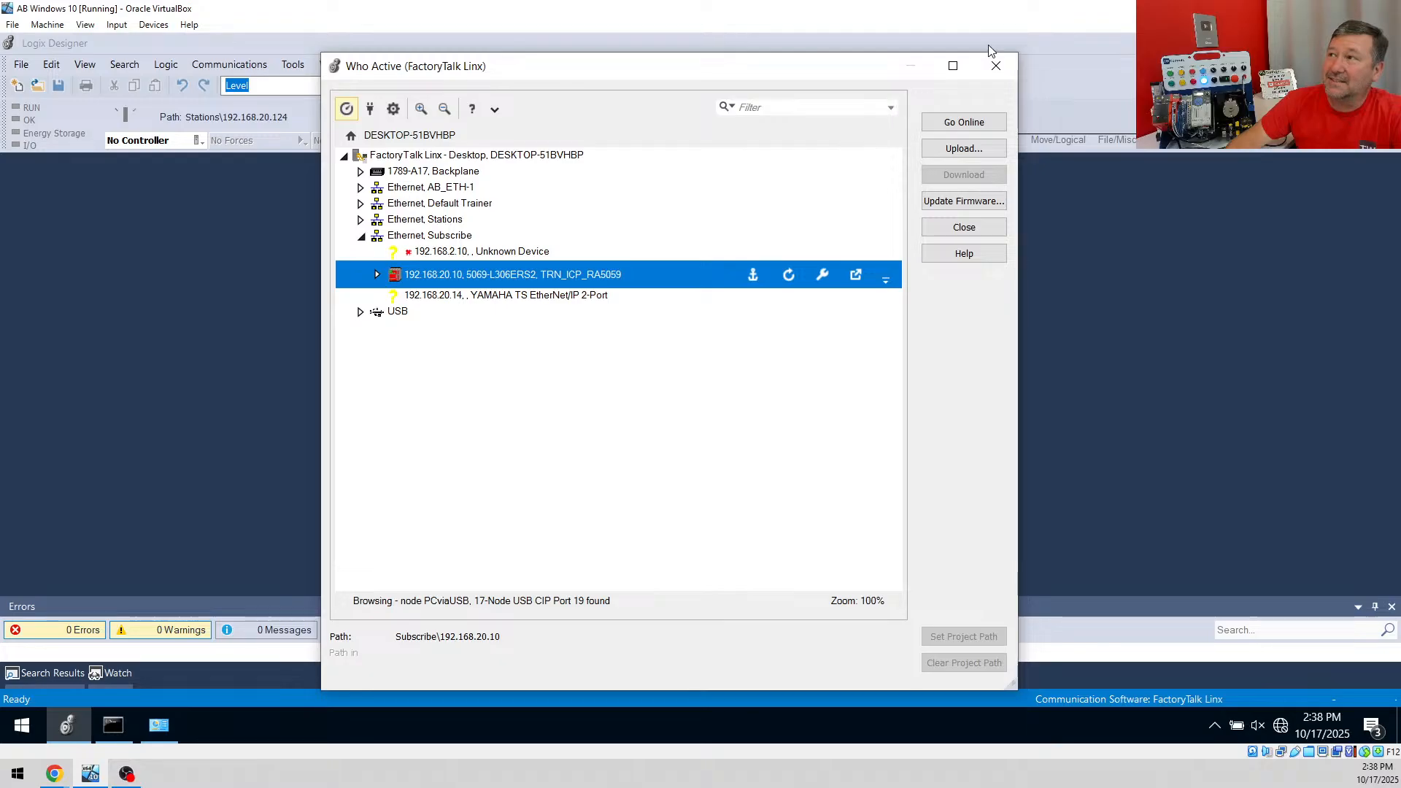
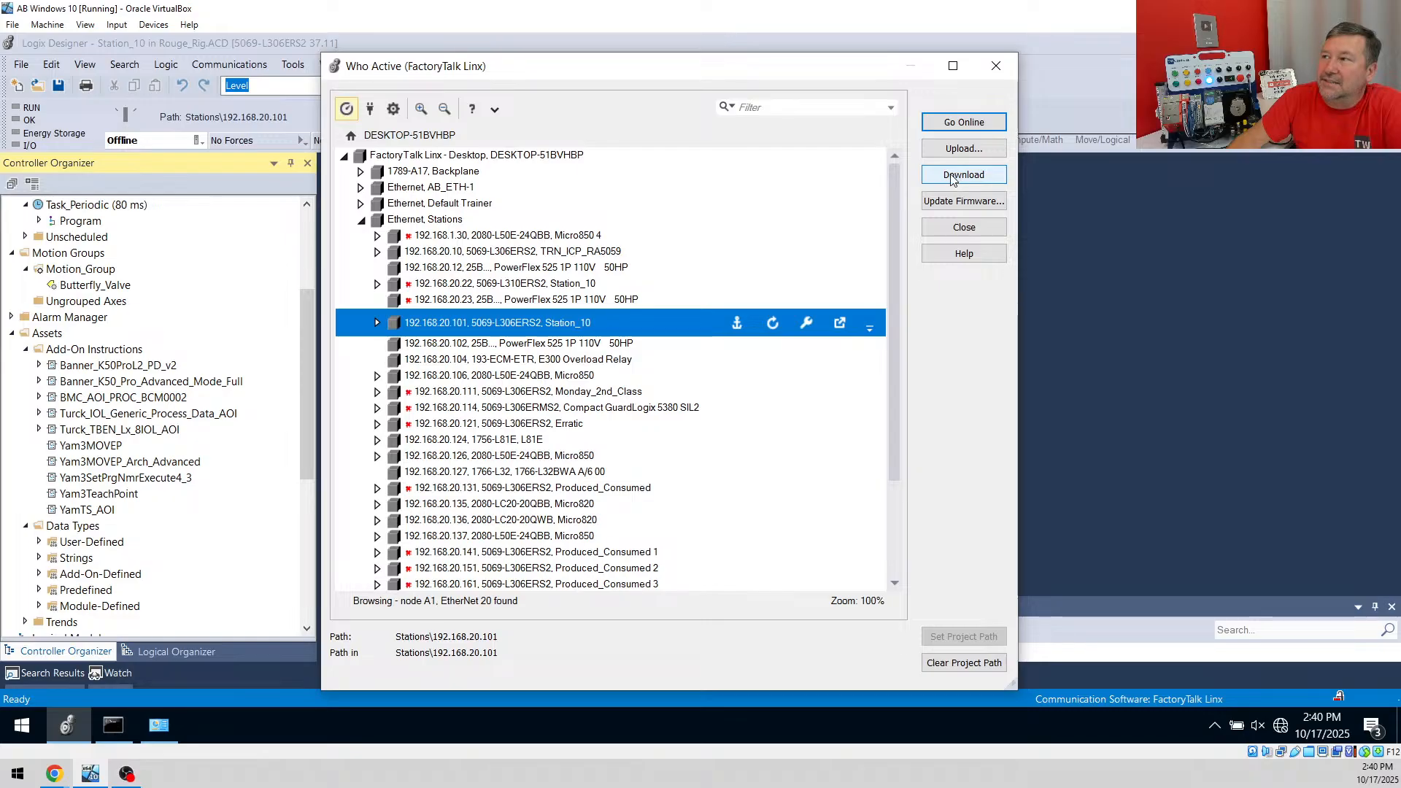
Close the Station_10 in Rouge_Rig project and reopen Who Active without a project loaded
left_click(996, 68)
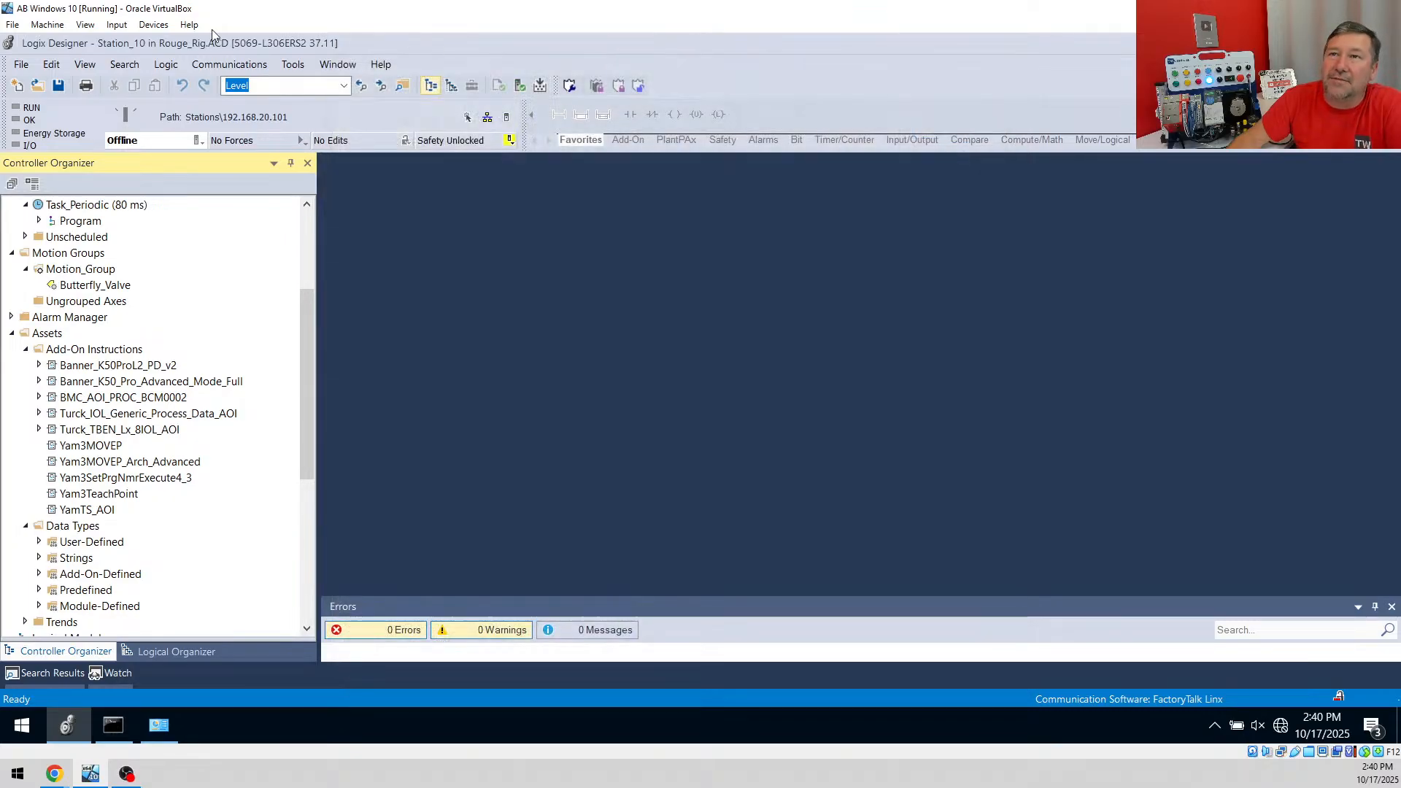
left_click(21, 64)
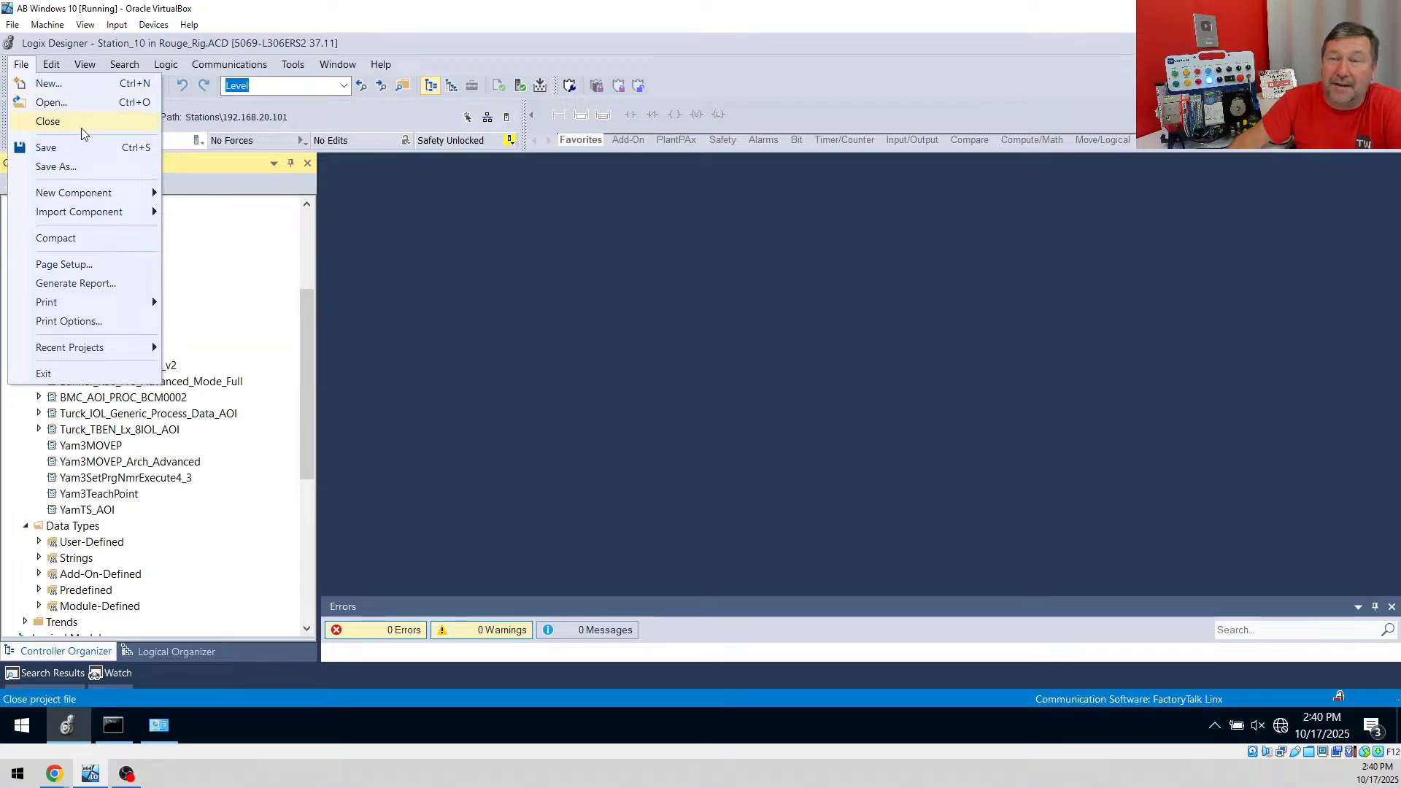
left_click(252, 69)
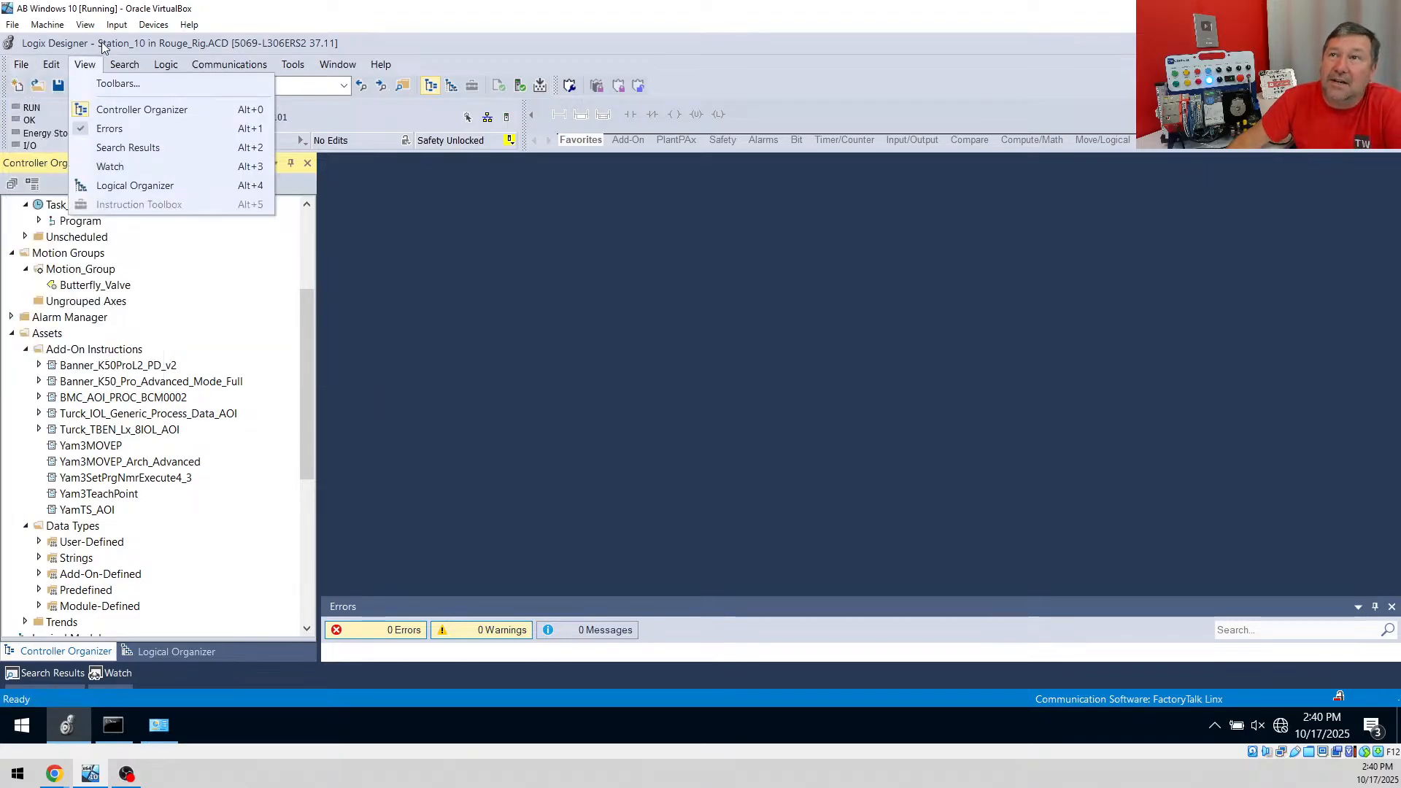
left_click(252, 69)
left_click(21, 64)
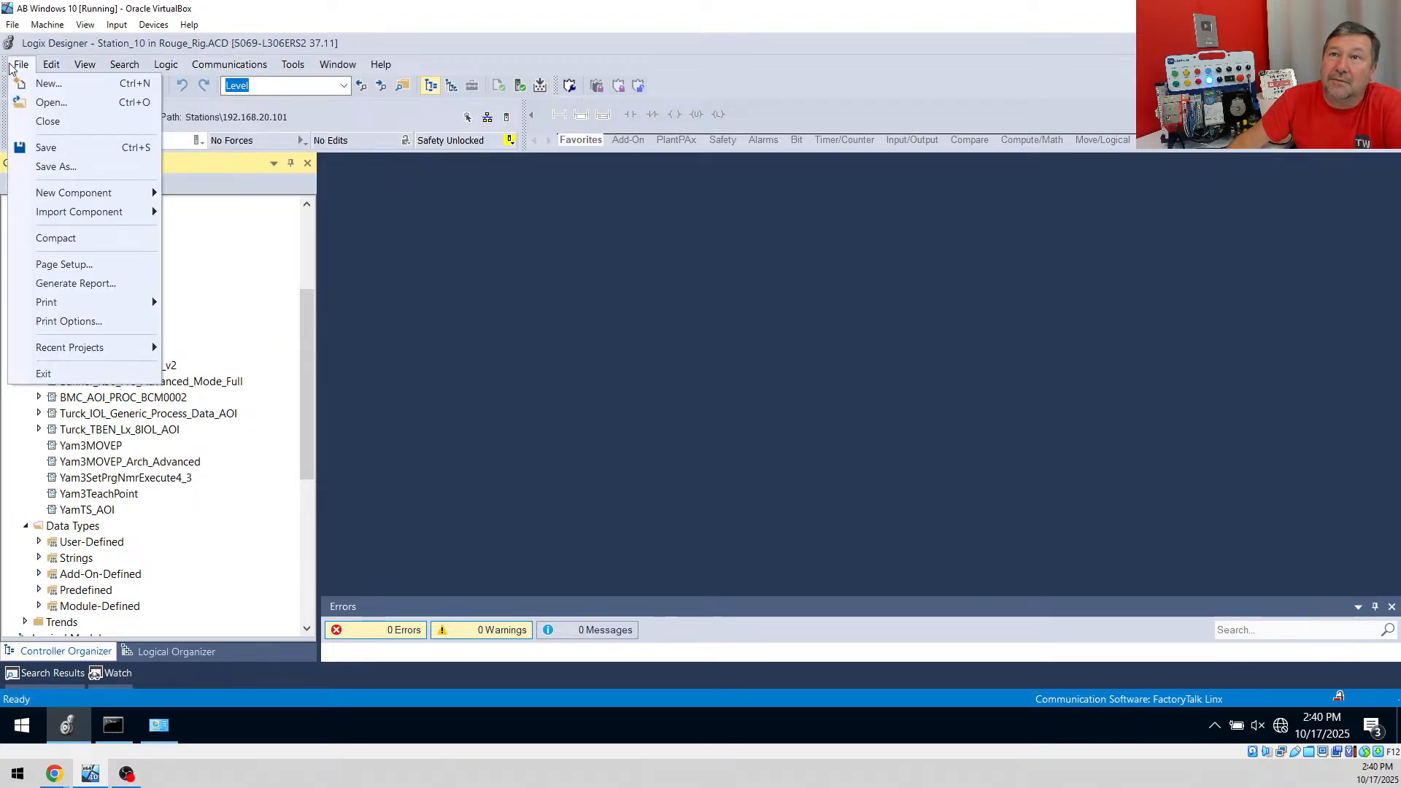
left_click(31, 116)
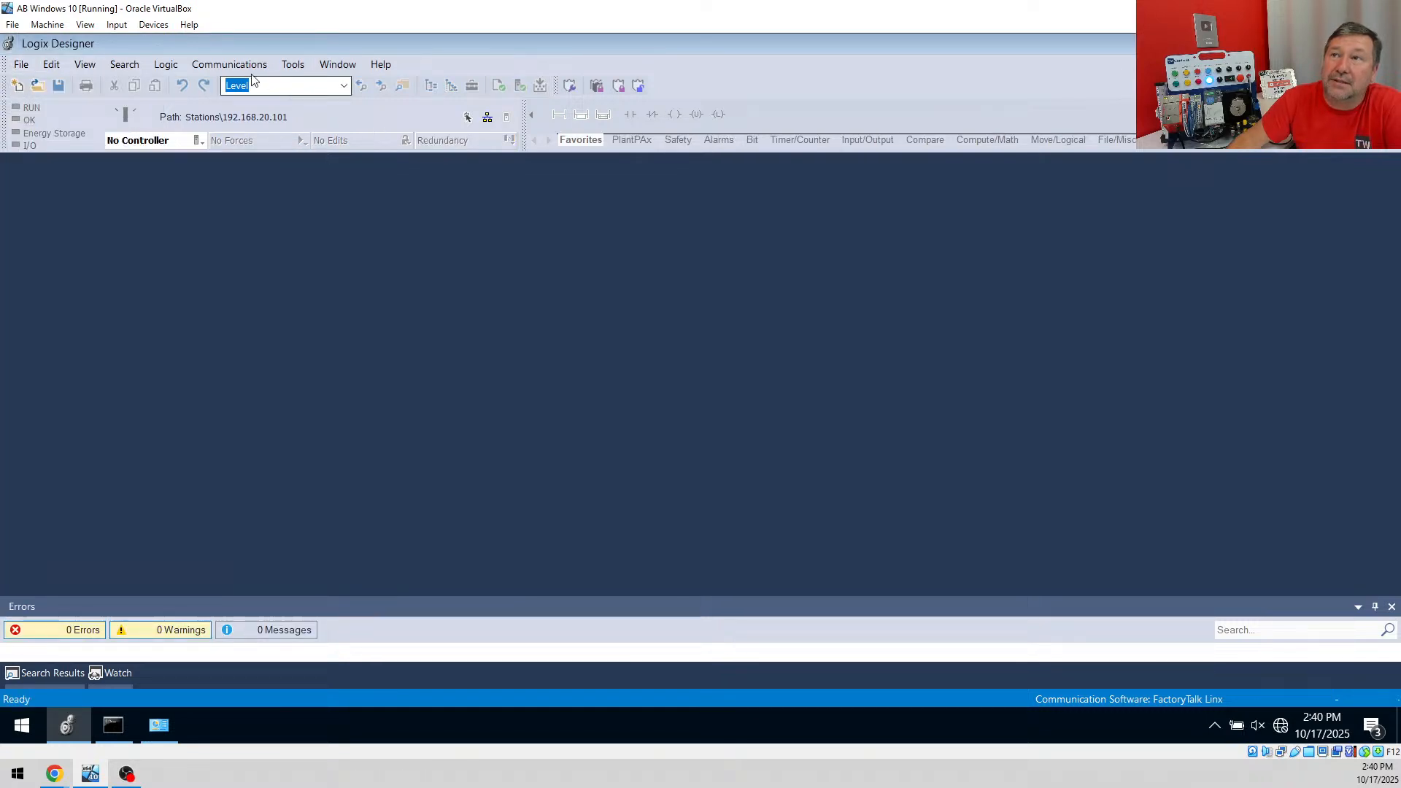
left_click(245, 69)
left_click(218, 85)
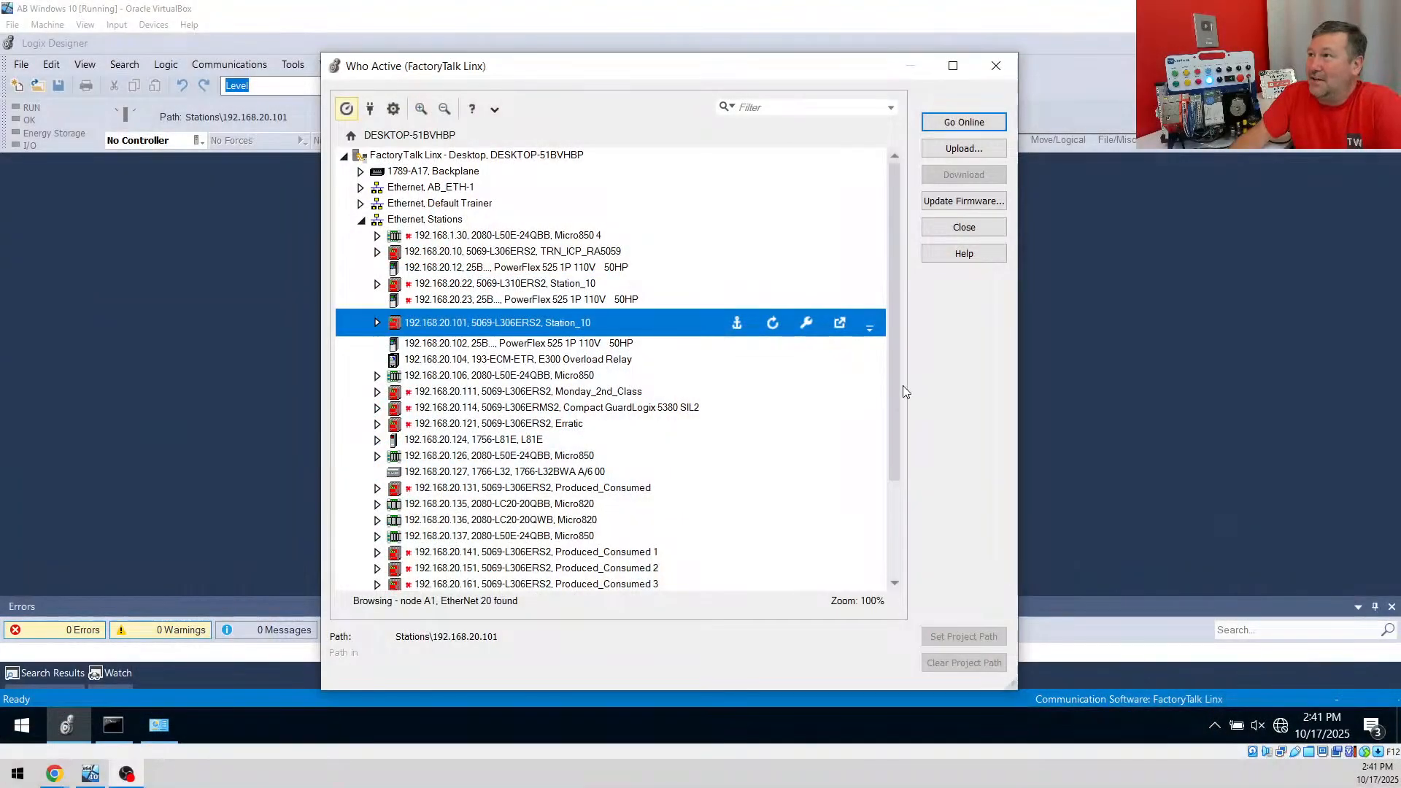
Try to upload the 192.168.20.101 controller's project, exploring the PLC Lab folder as the location for Station_10.ACD, and cancel the upload
left_click(964, 149)
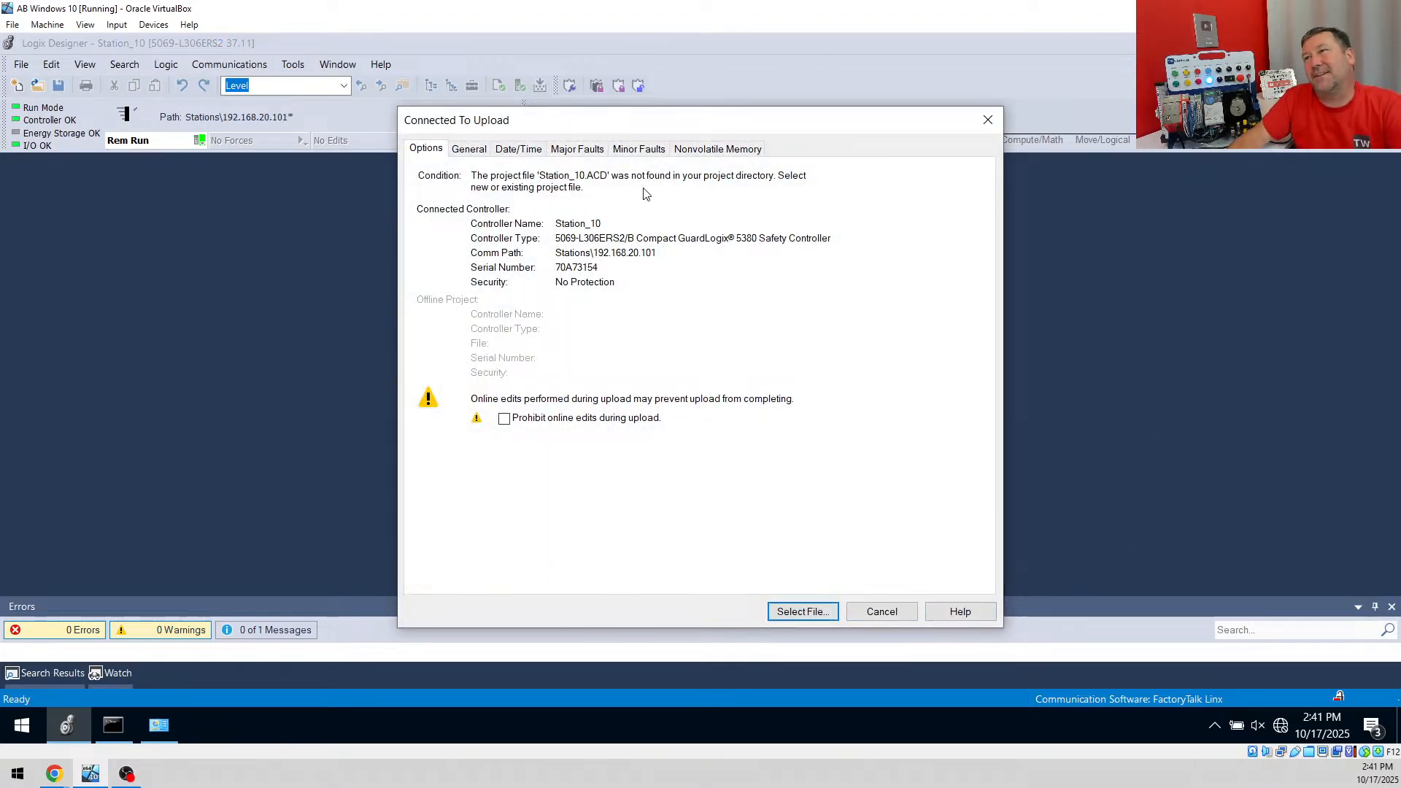
left_click_drag(659, 127, 624, 99)
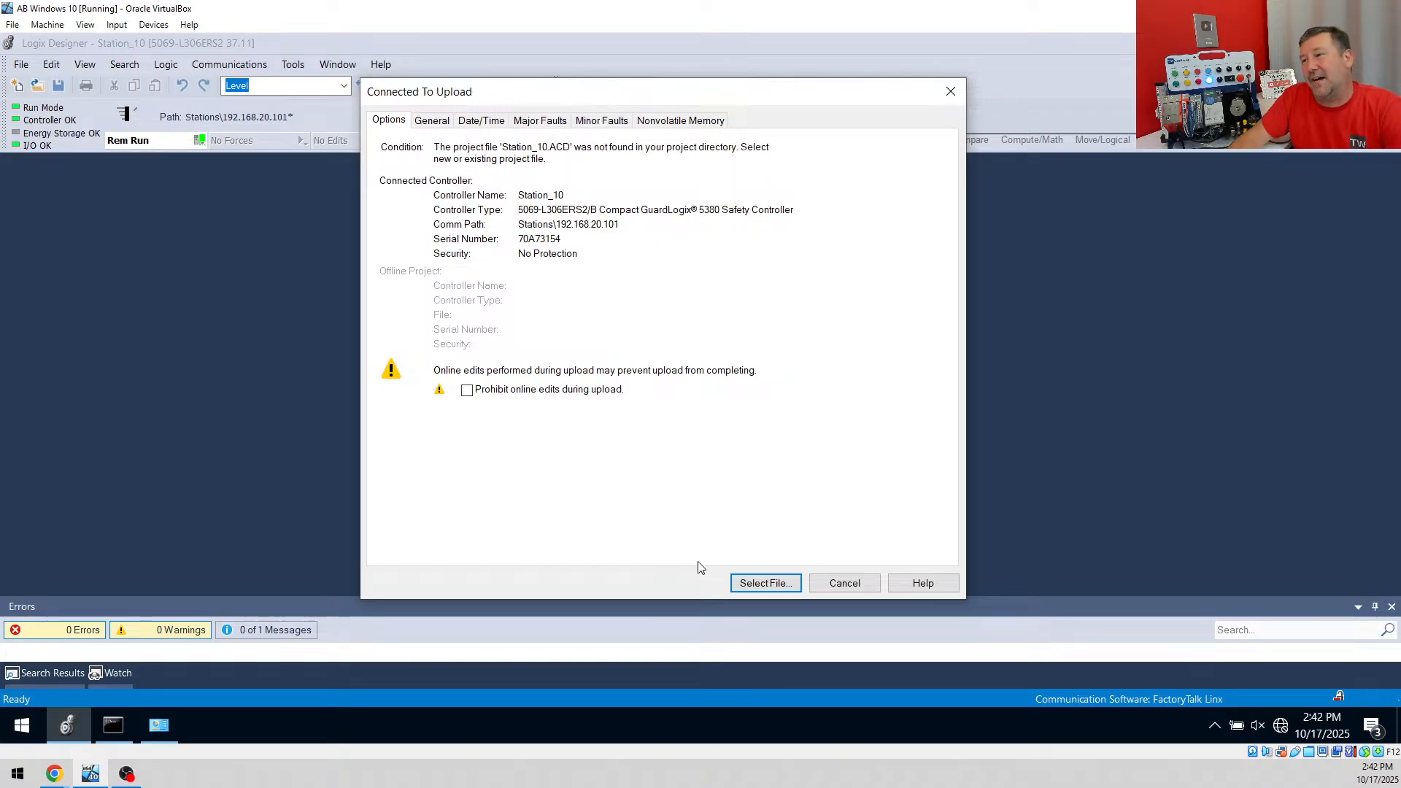
left_click(765, 581)
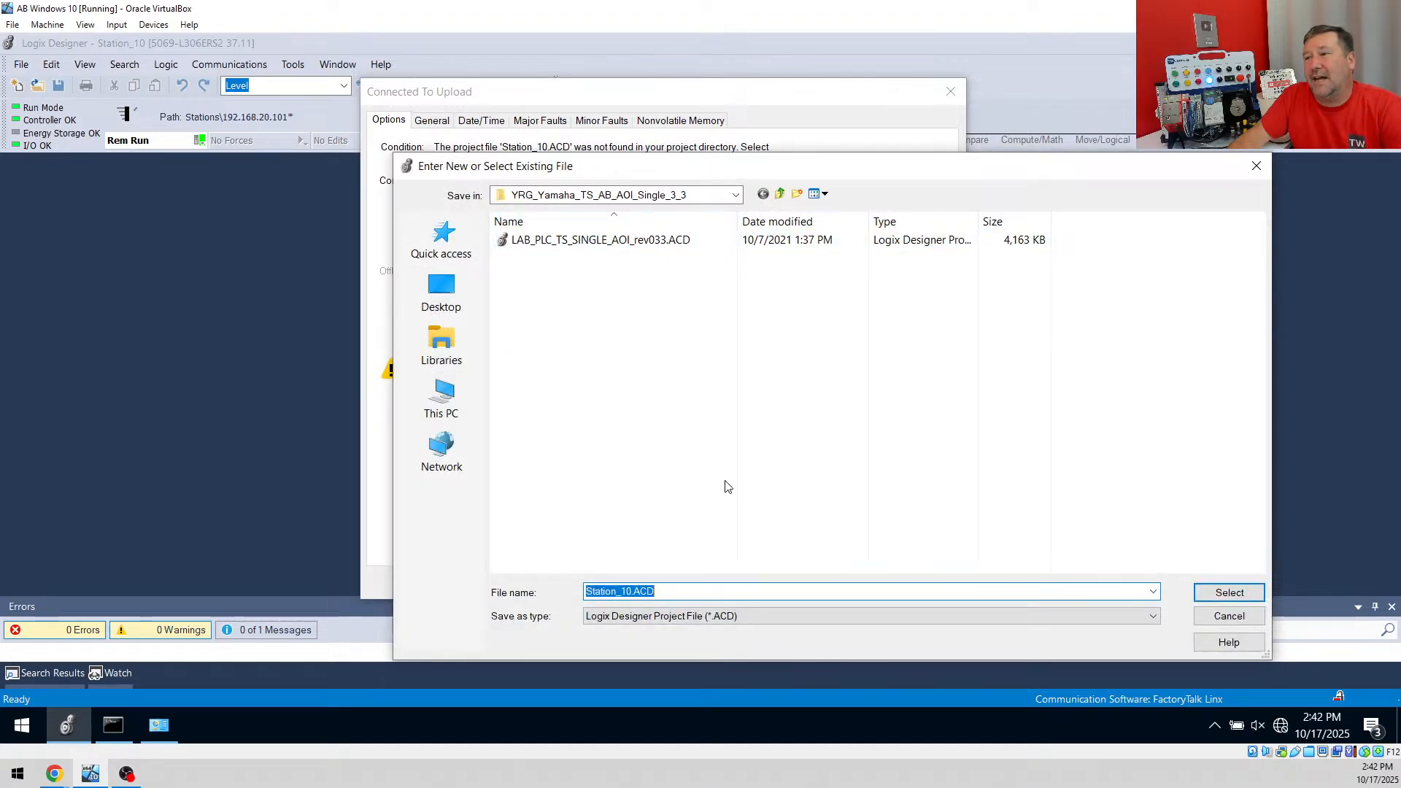
left_click(457, 352)
left_click(460, 281)
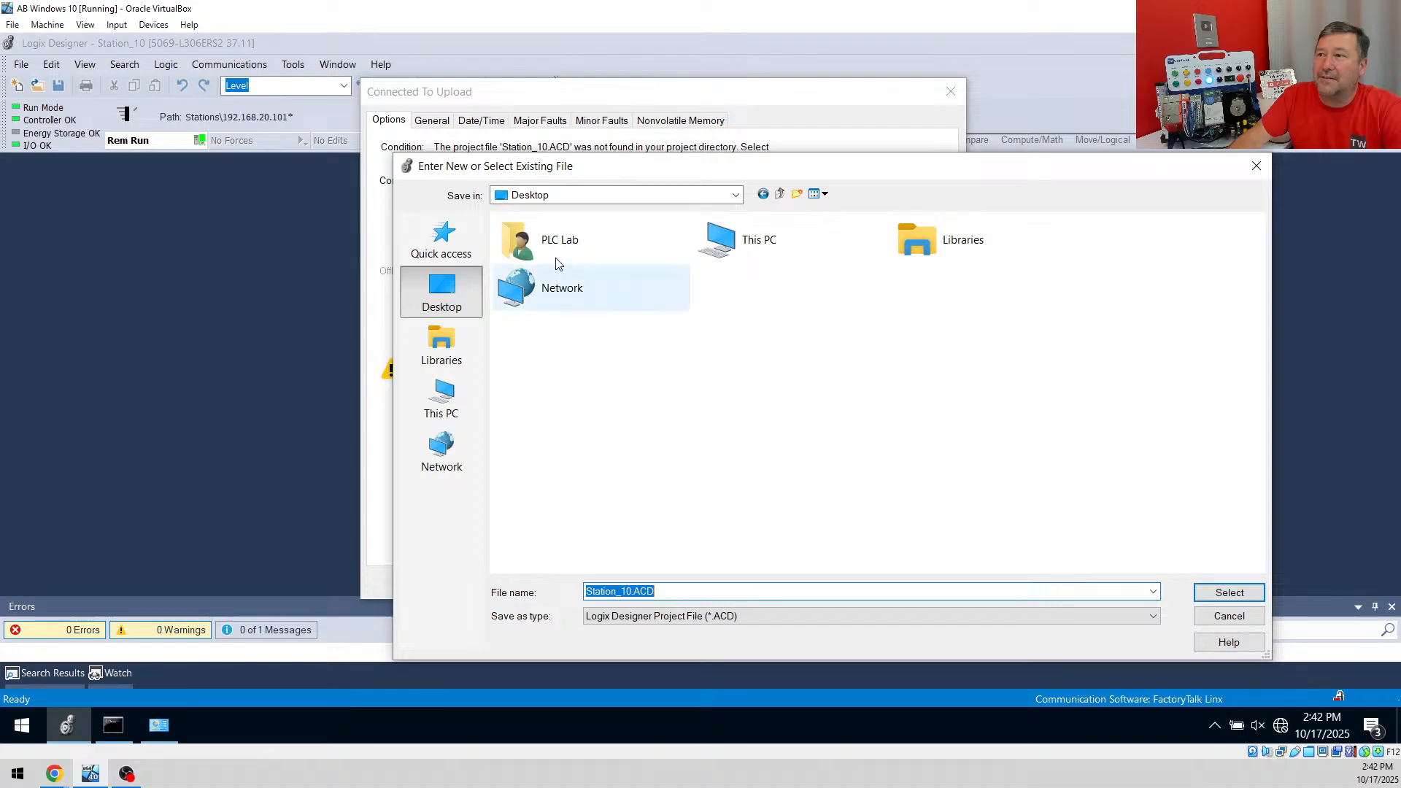
double_click(540, 241)
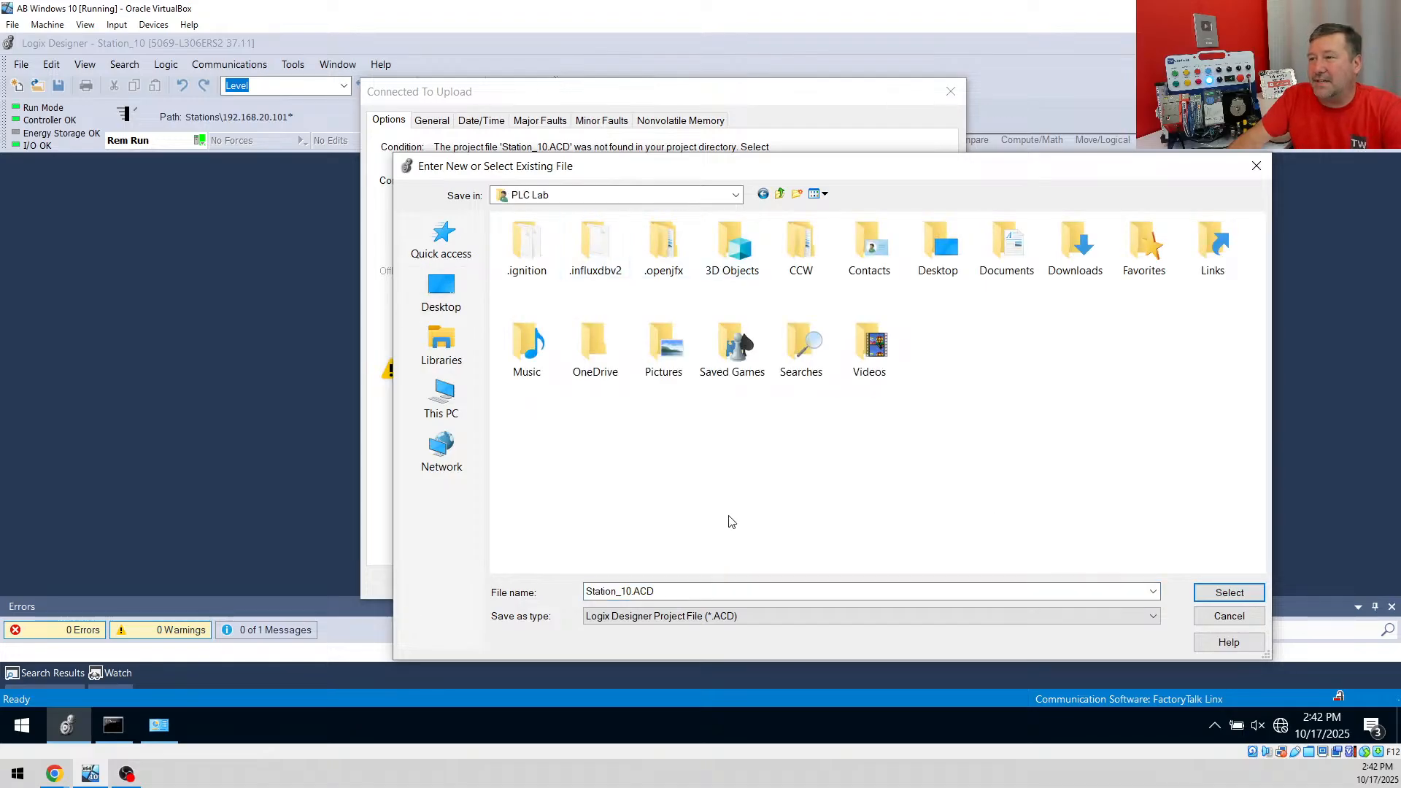
left_click(678, 592)
left_click(679, 592)
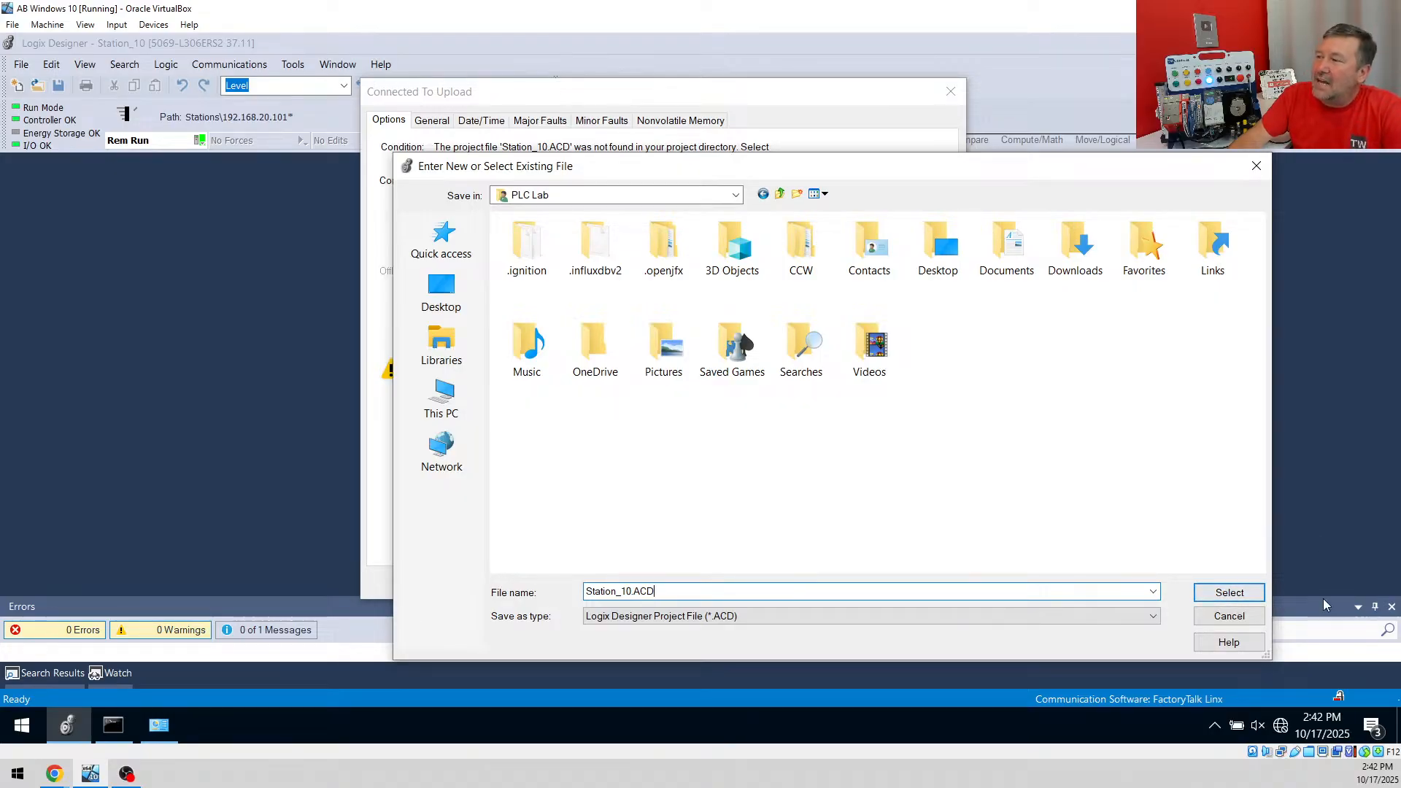
left_click(1251, 622)
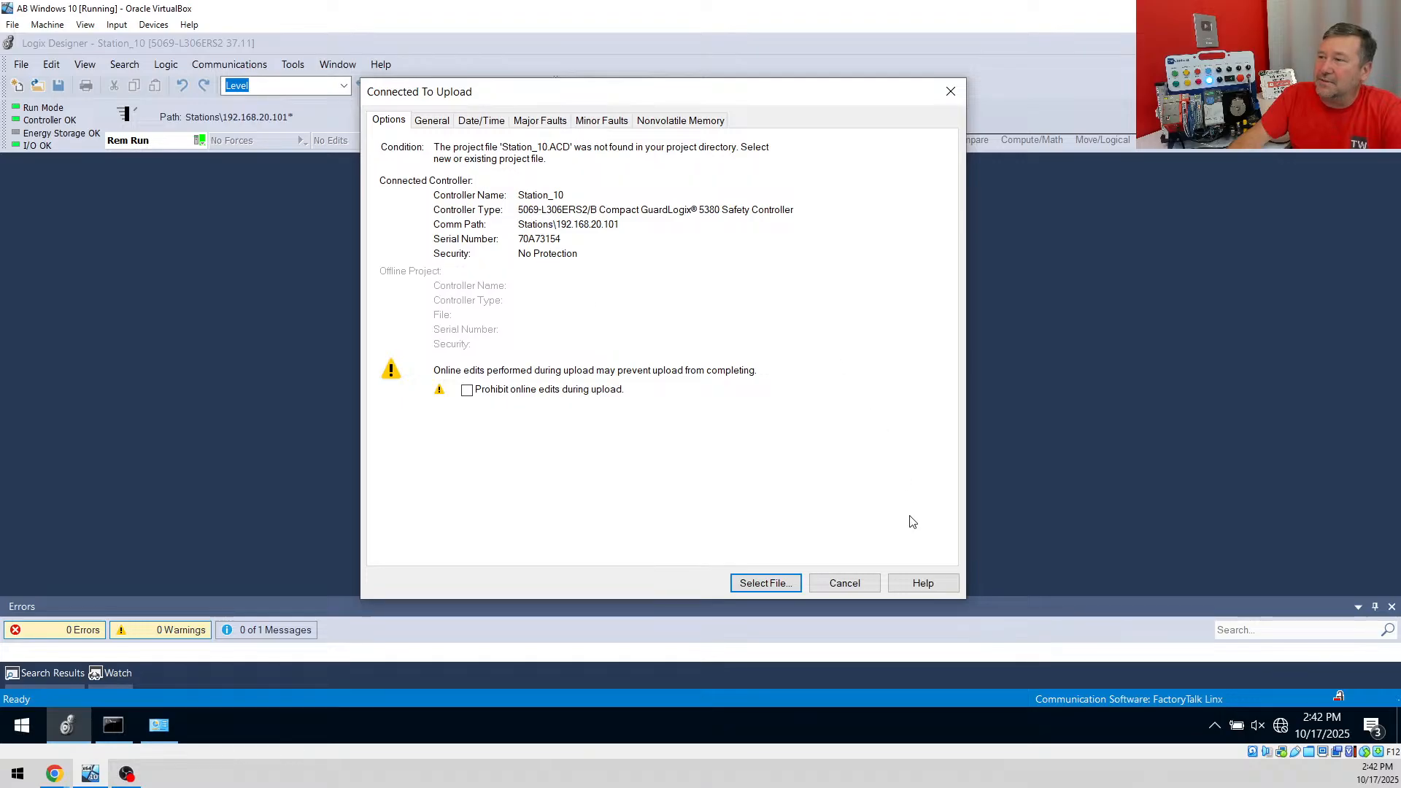
left_click(840, 578)
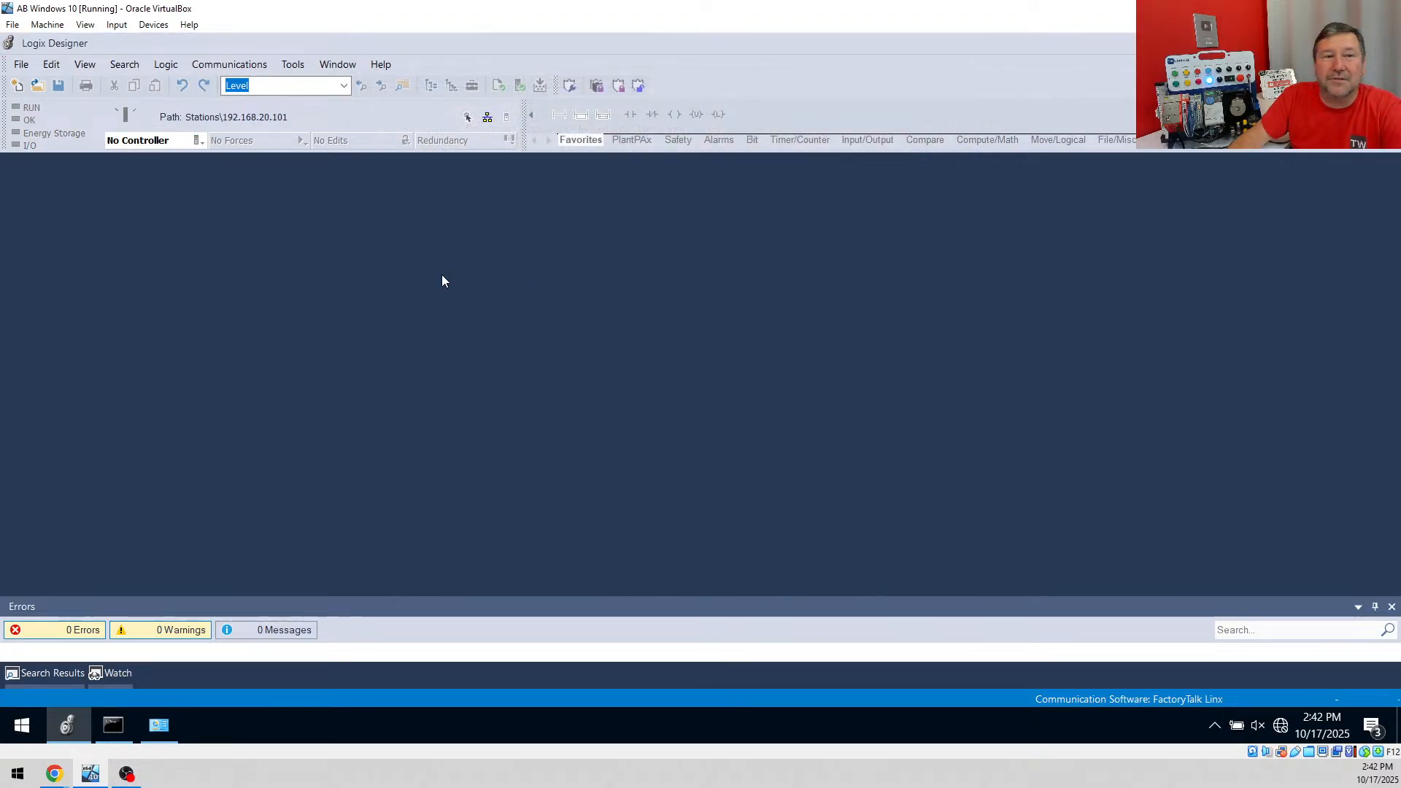
Open the recent project Unfamiliar_Machine.ACD
left_click(21, 65)
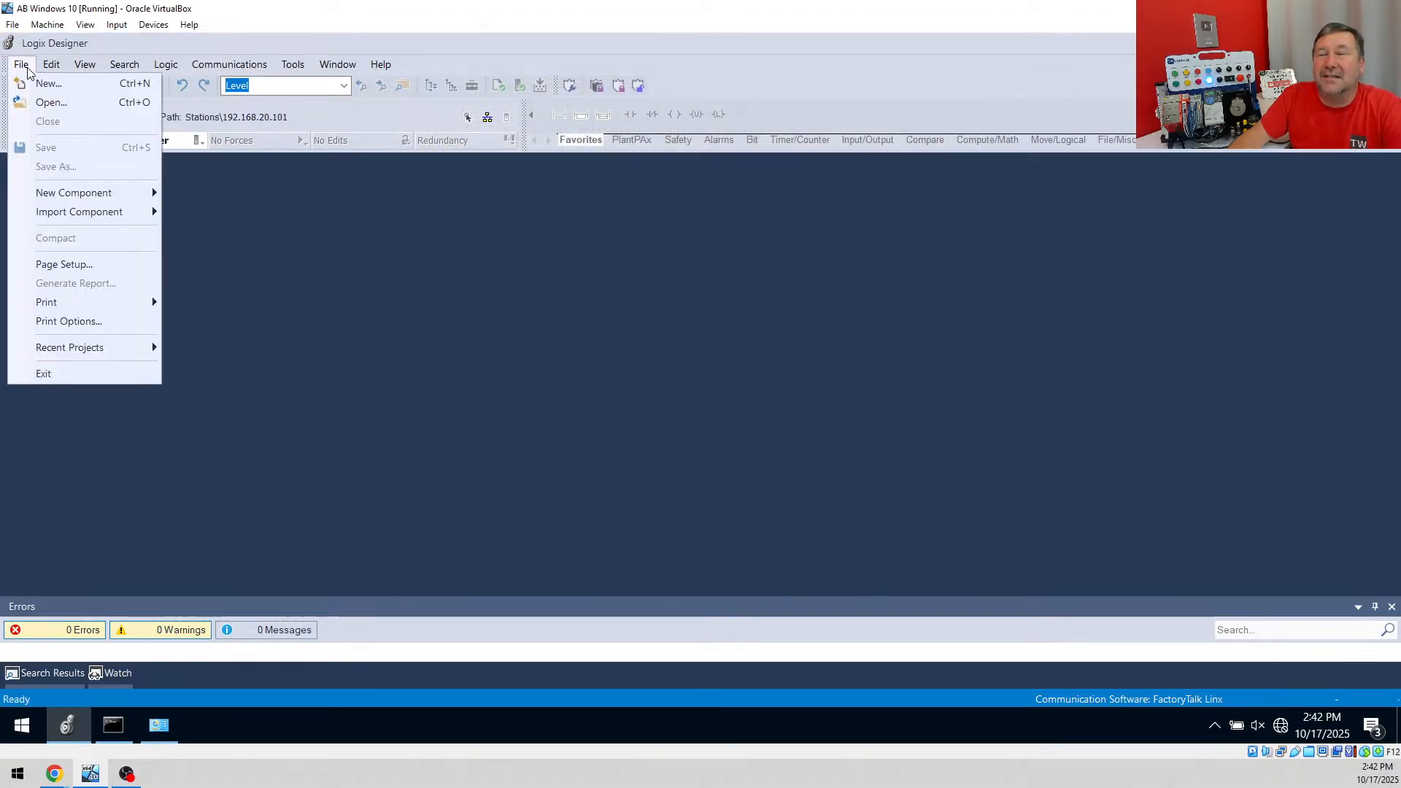
mouse_move(66, 350)
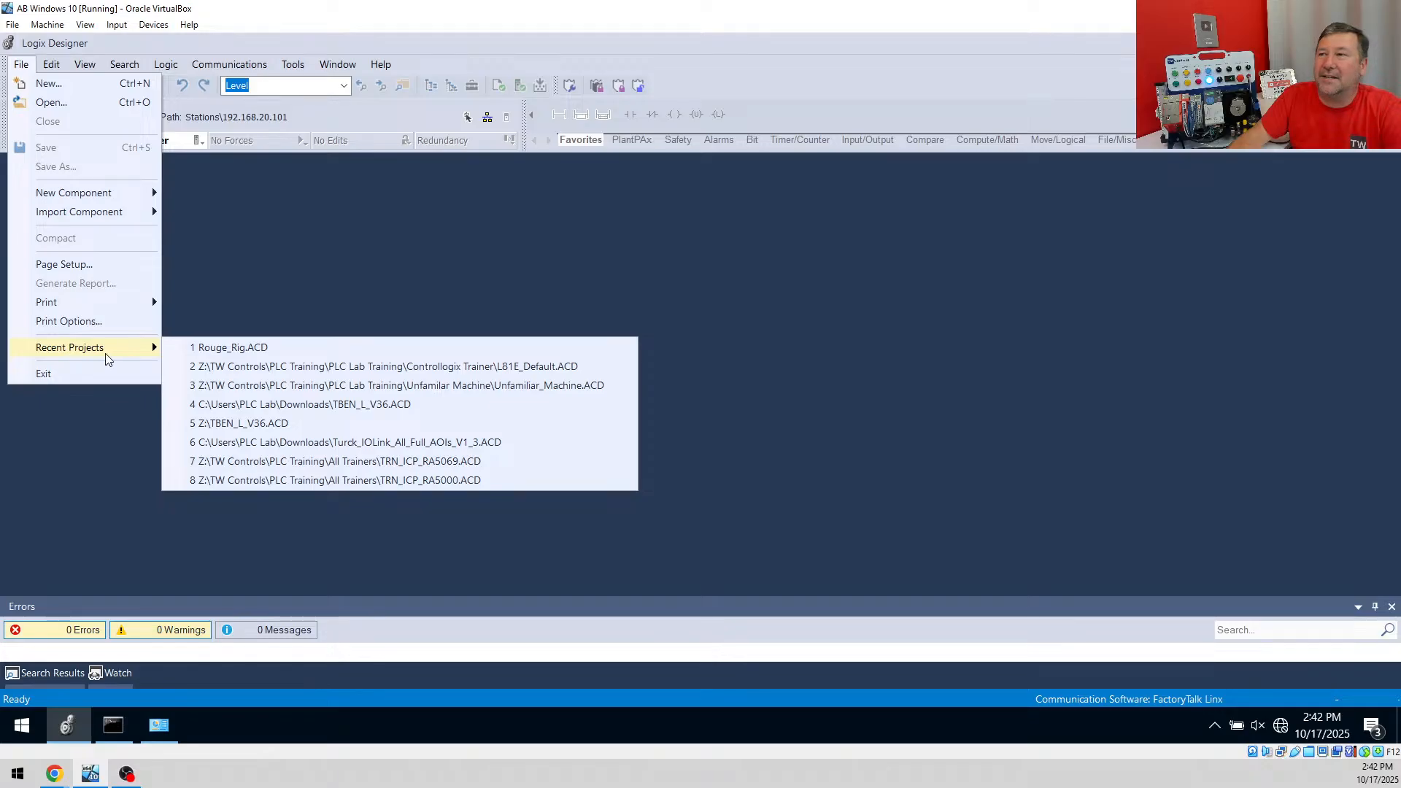
left_click(481, 388)
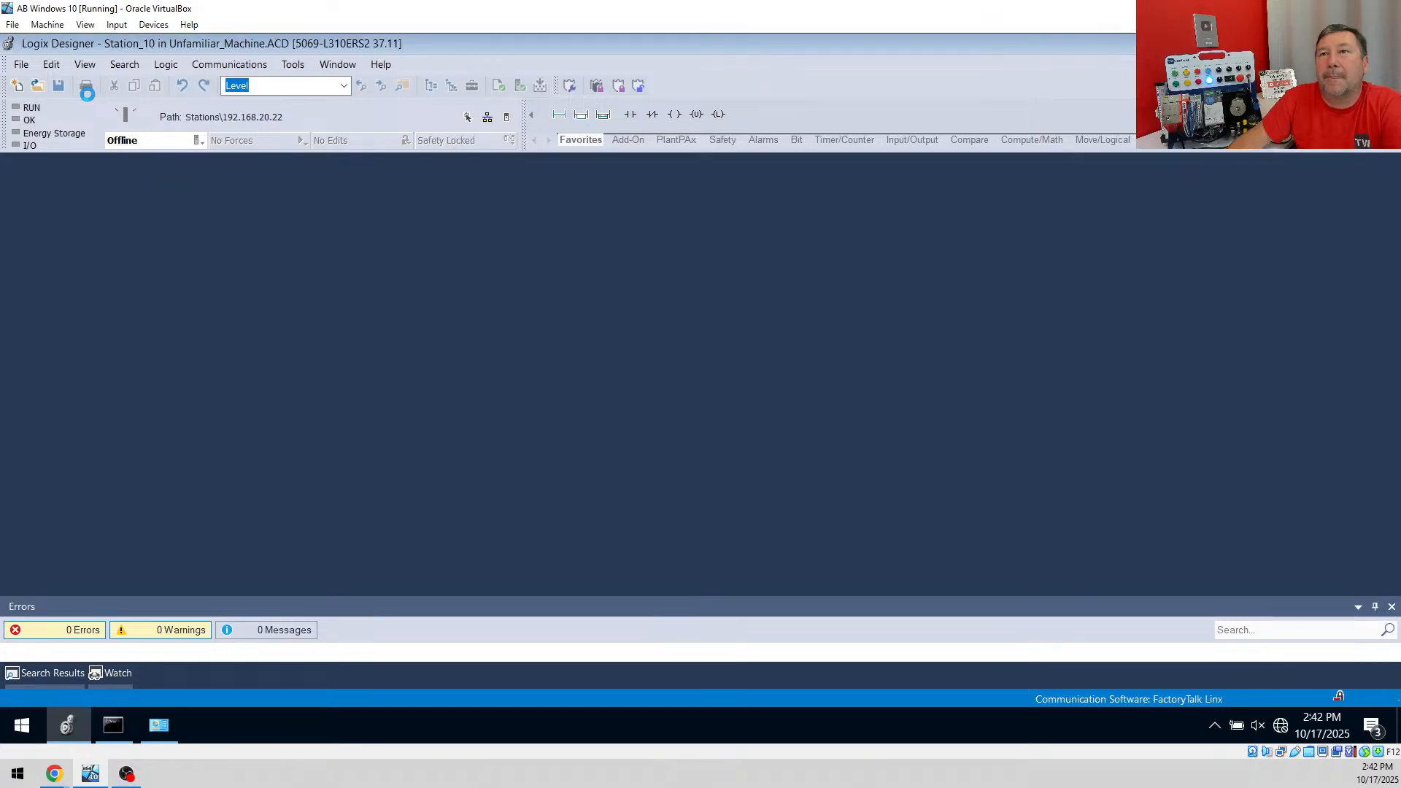
Browse Ethernet, Stations in Who Active with the project loaded, select the 192.168.20.10 controller, and close the browser
left_click(228, 70)
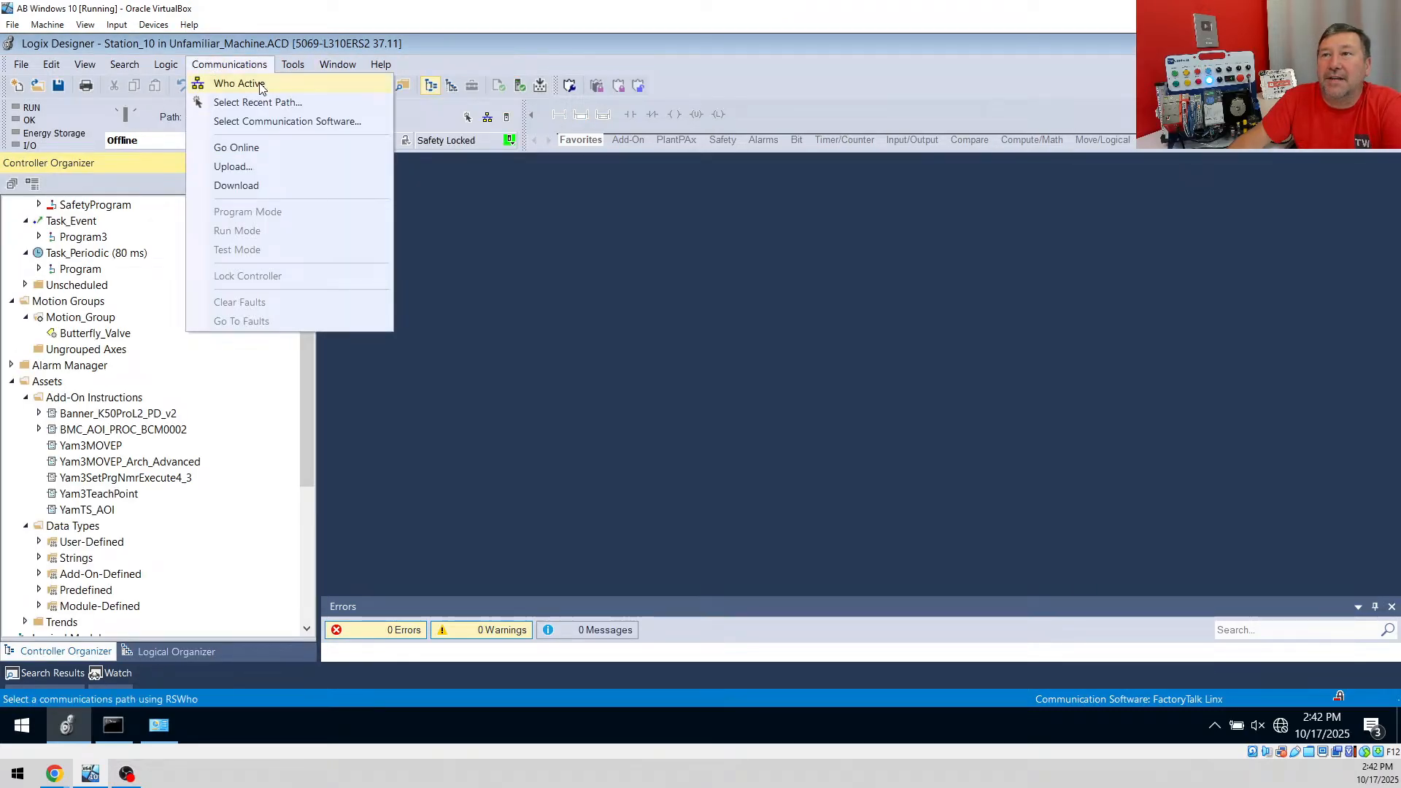
left_click(241, 84)
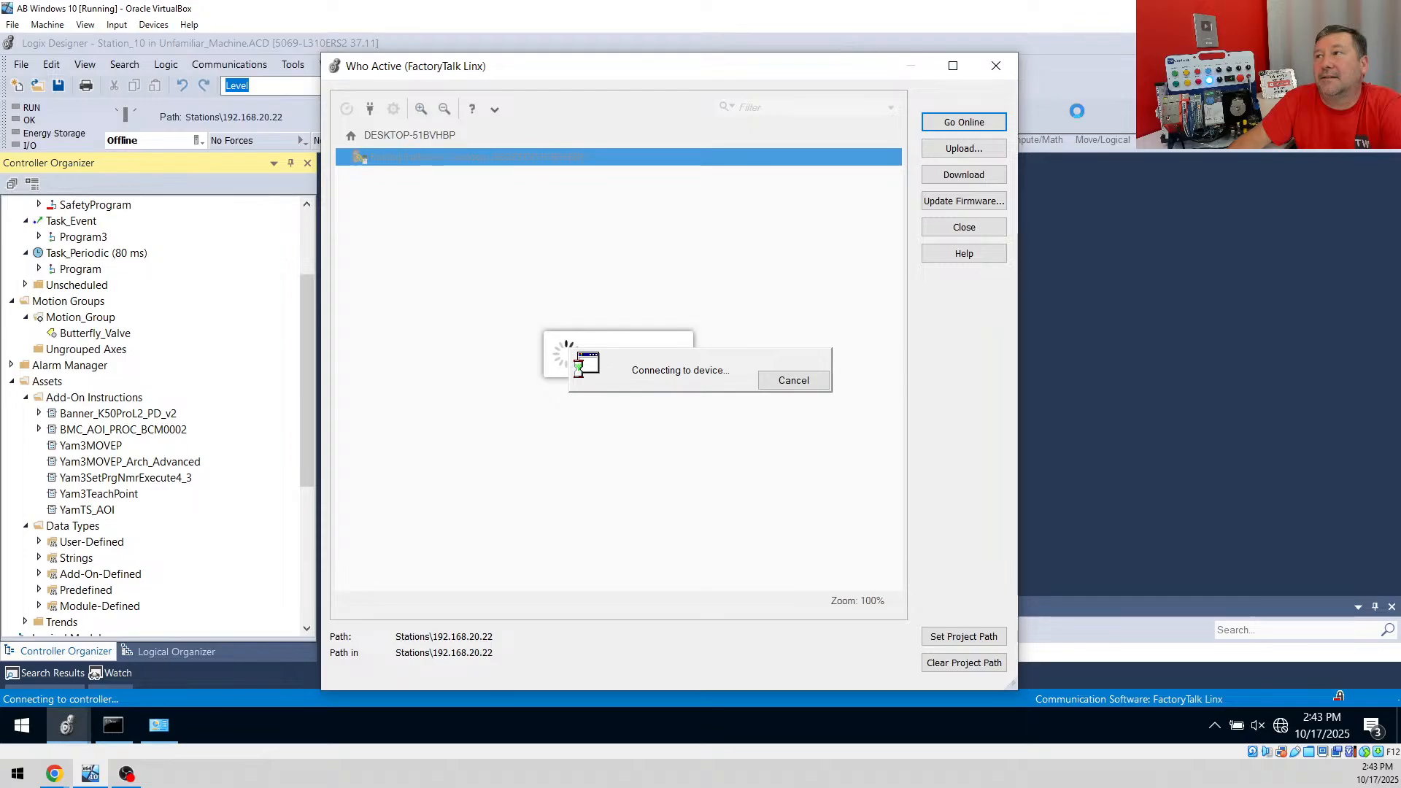
left_click(795, 381)
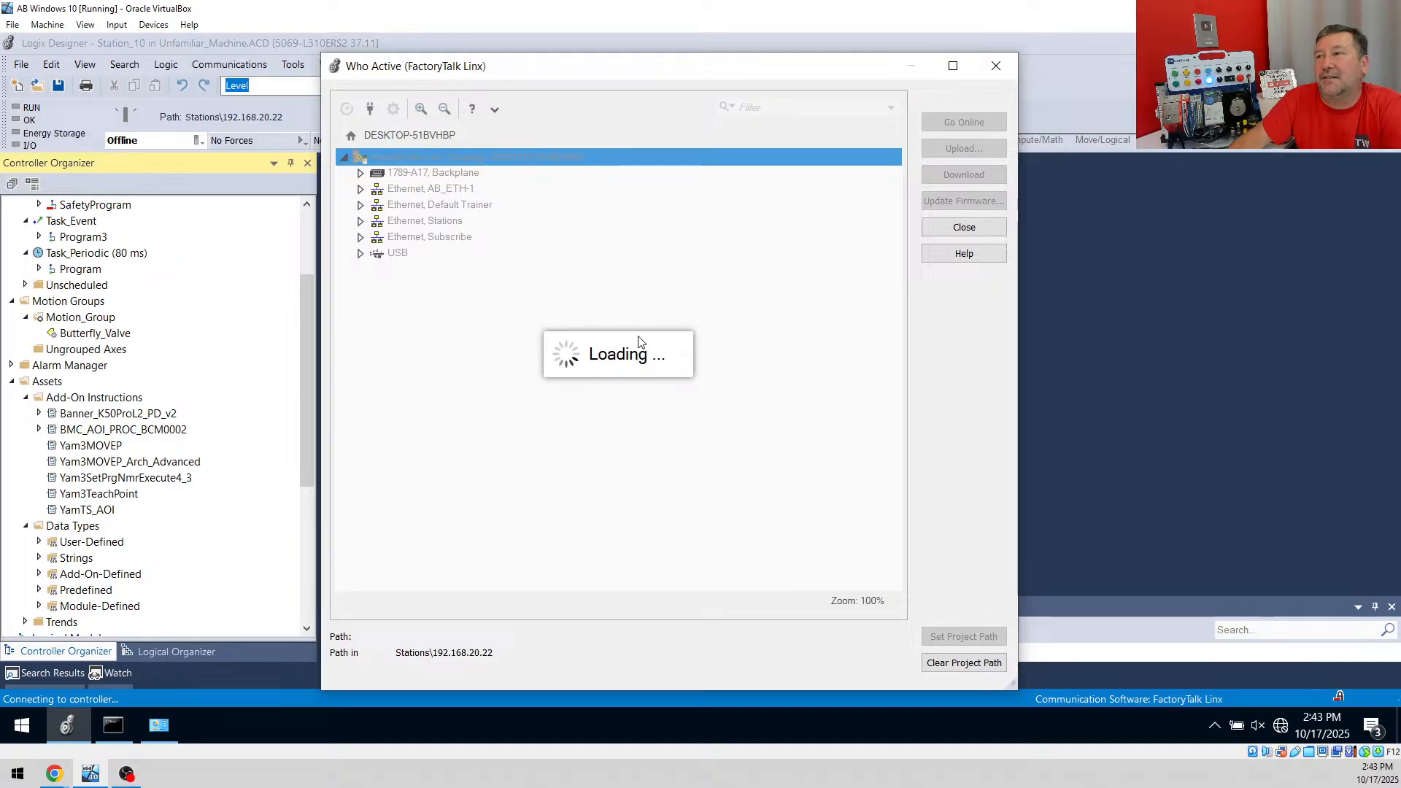
left_click(629, 407)
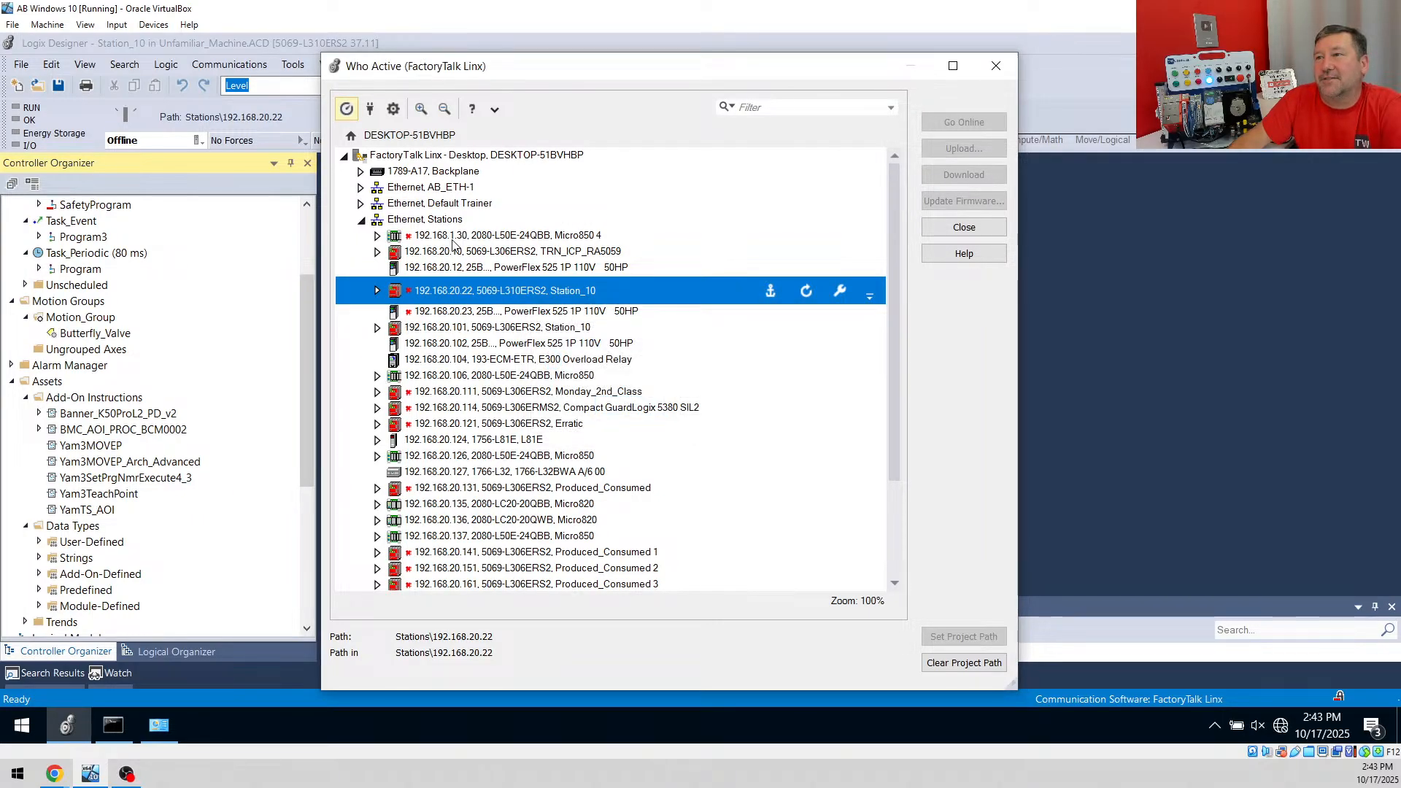
left_click(602, 255)
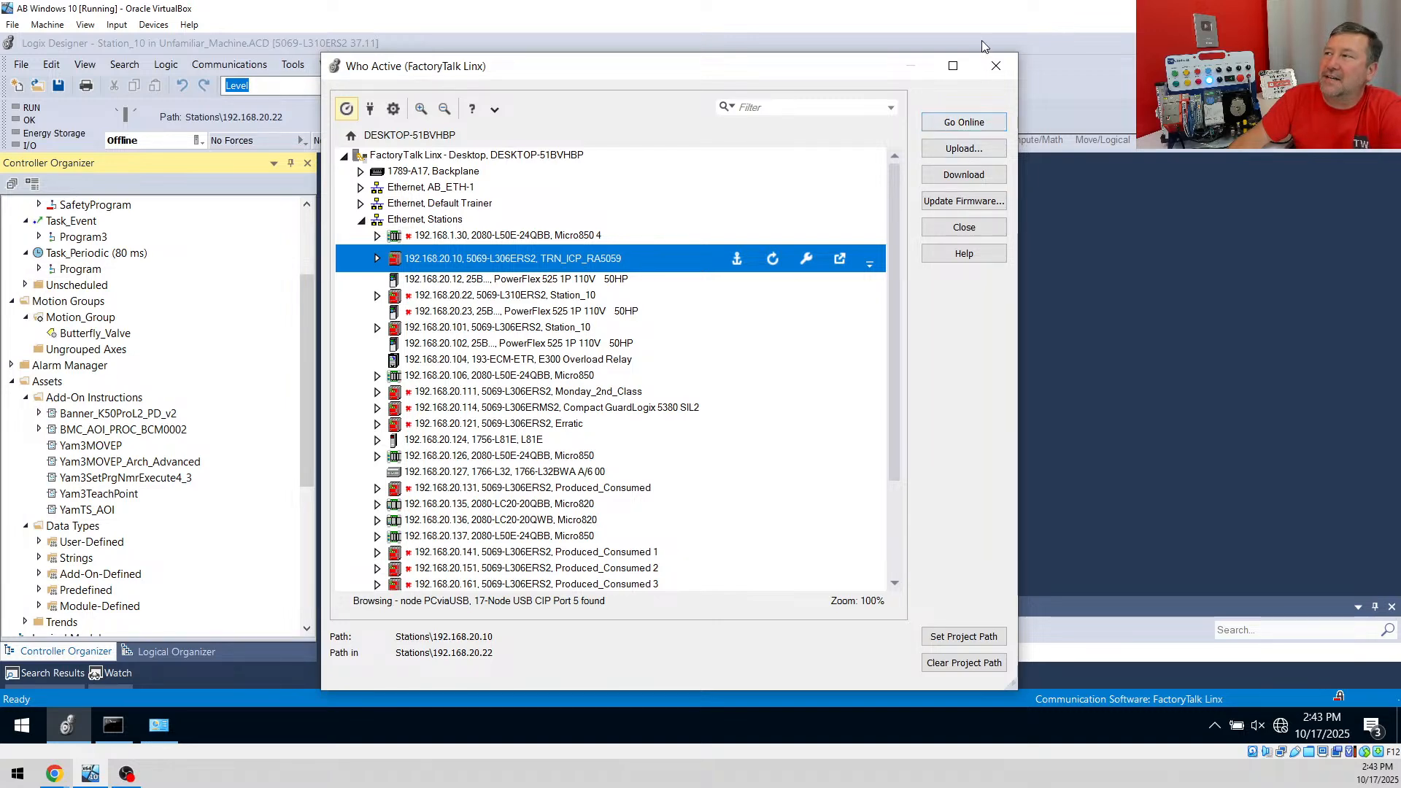
left_click(996, 66)
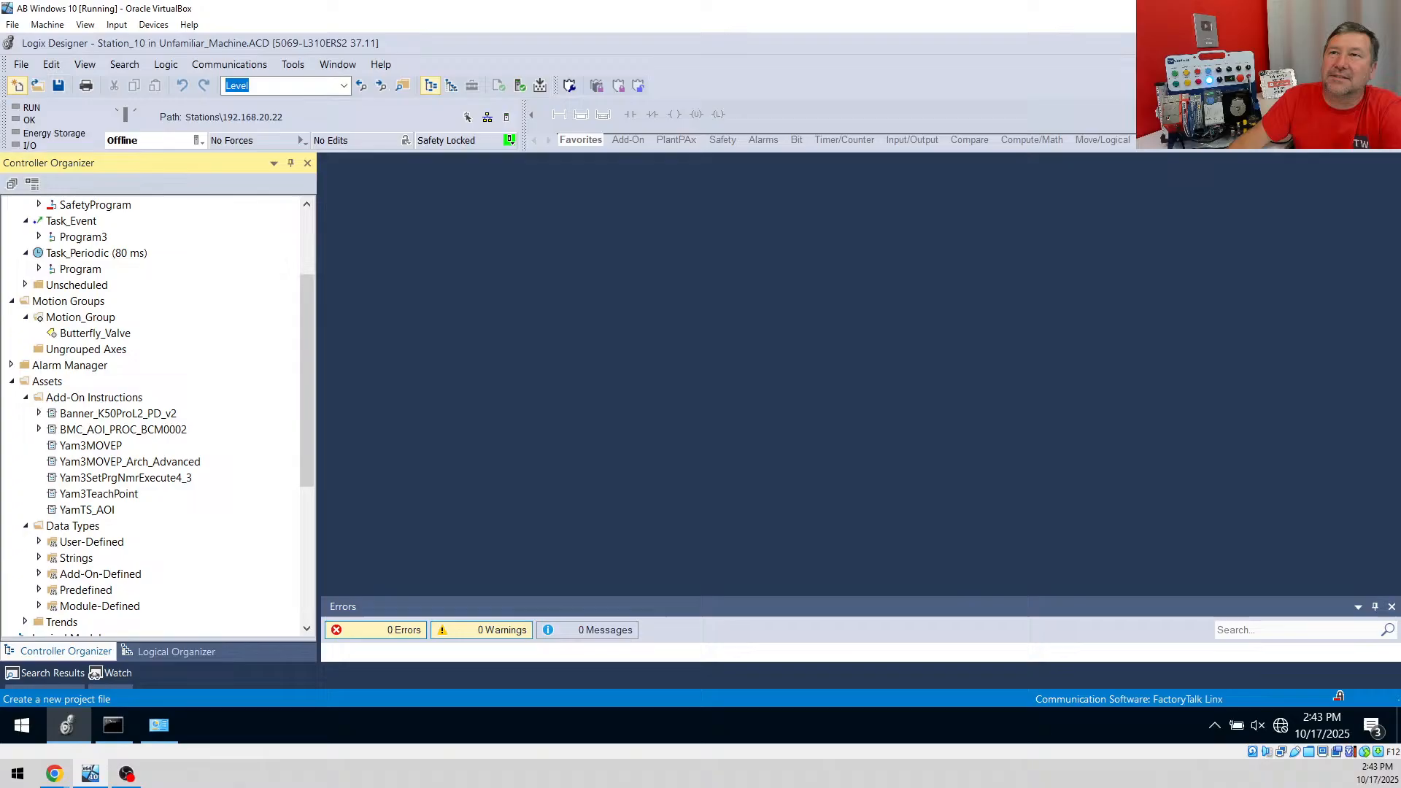
Open the recent project Rouge_Rig.ACD in place of Unfamiliar_Machine
left_click(21, 65)
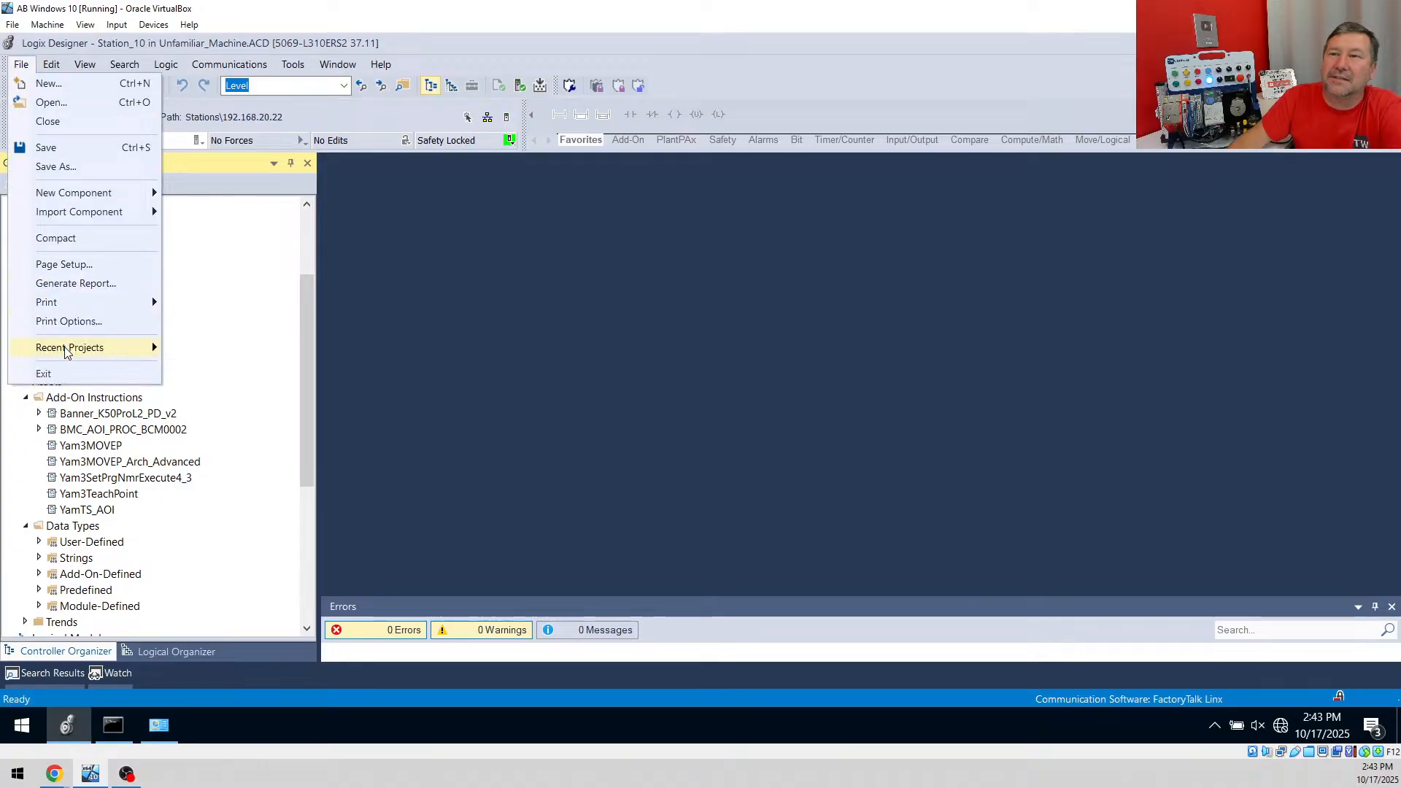
mouse_move(67, 347)
left_click(467, 366)
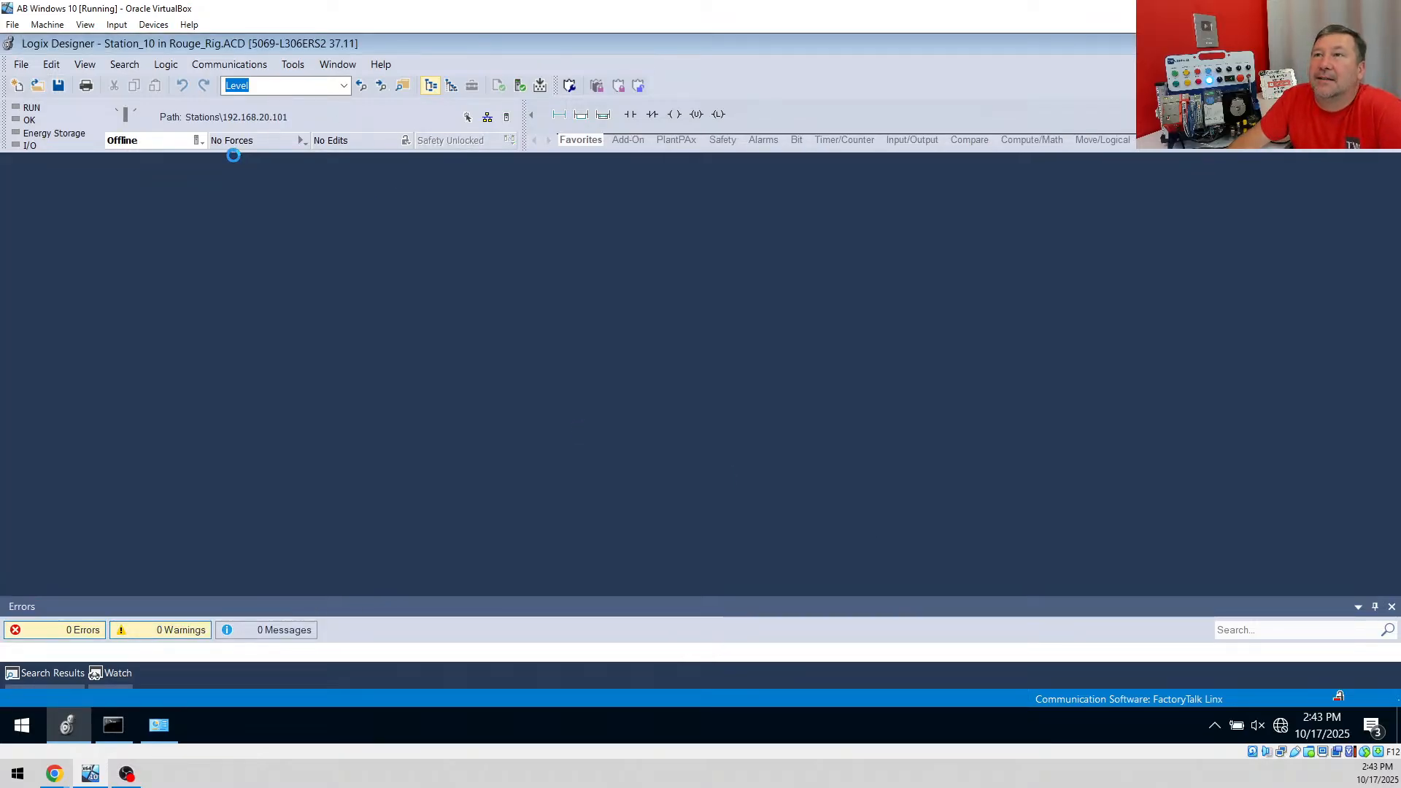
Try to go online with the 192.168.20.10 controller under Ethernet, Stations through Who Active, and close the browser
left_click(250, 67)
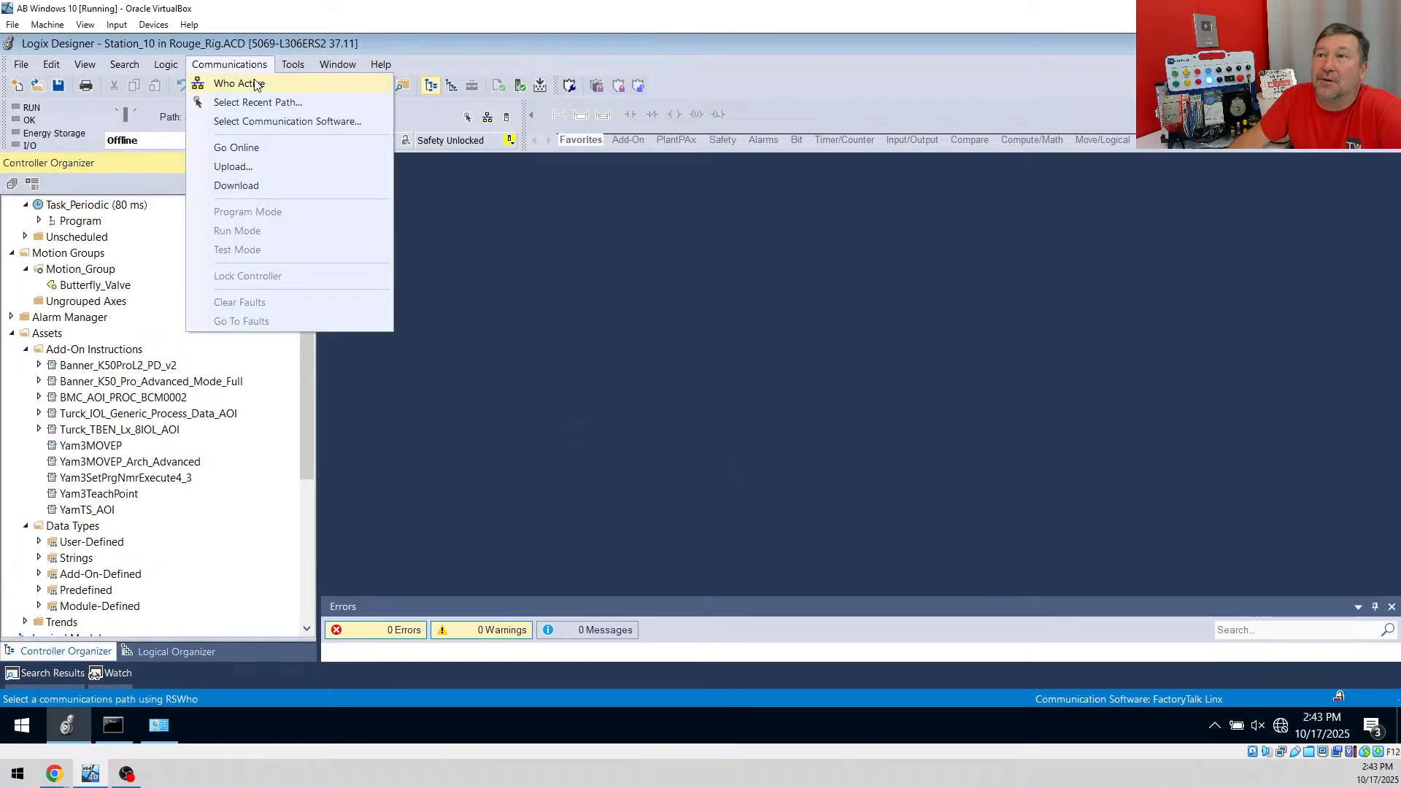
left_click(258, 85)
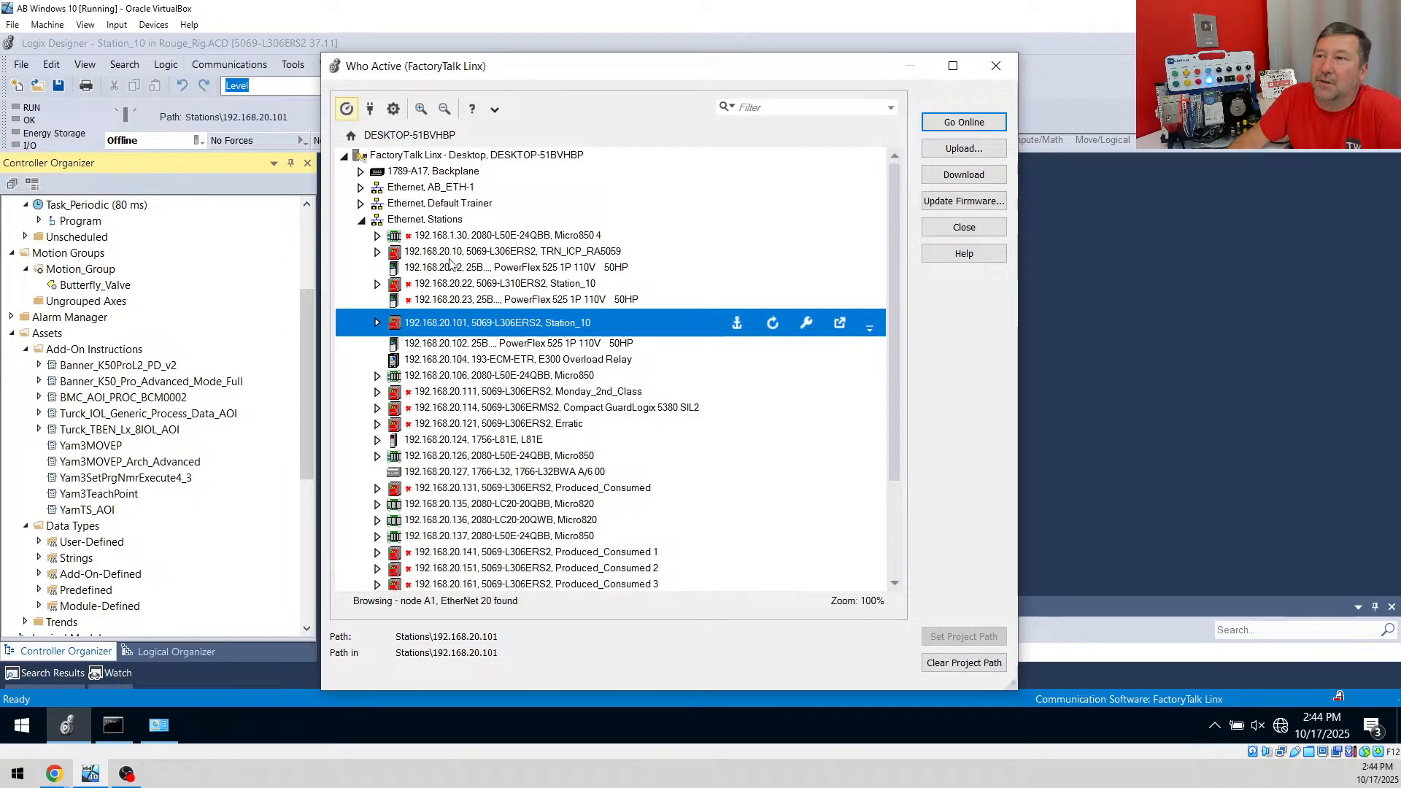
left_click(449, 249)
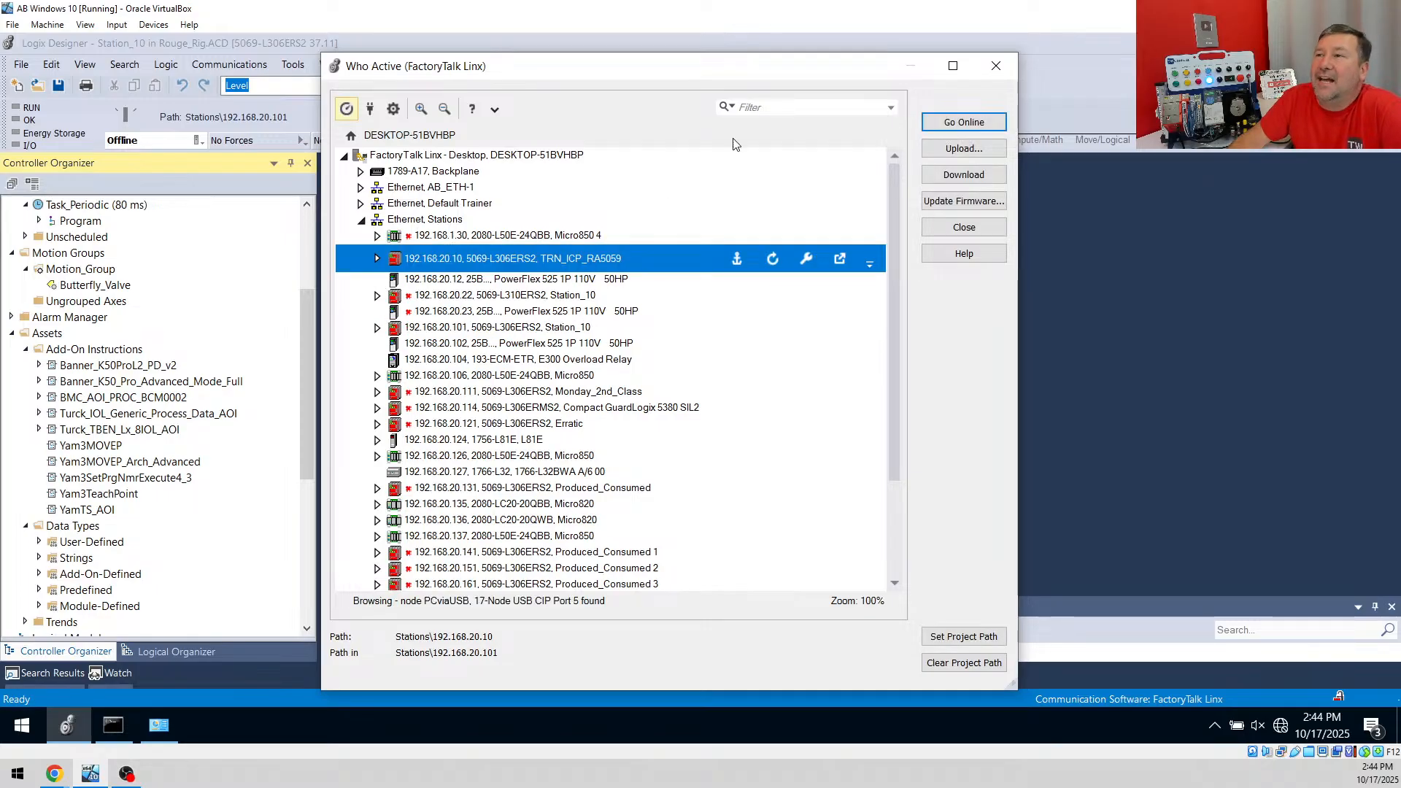
left_click(965, 122)
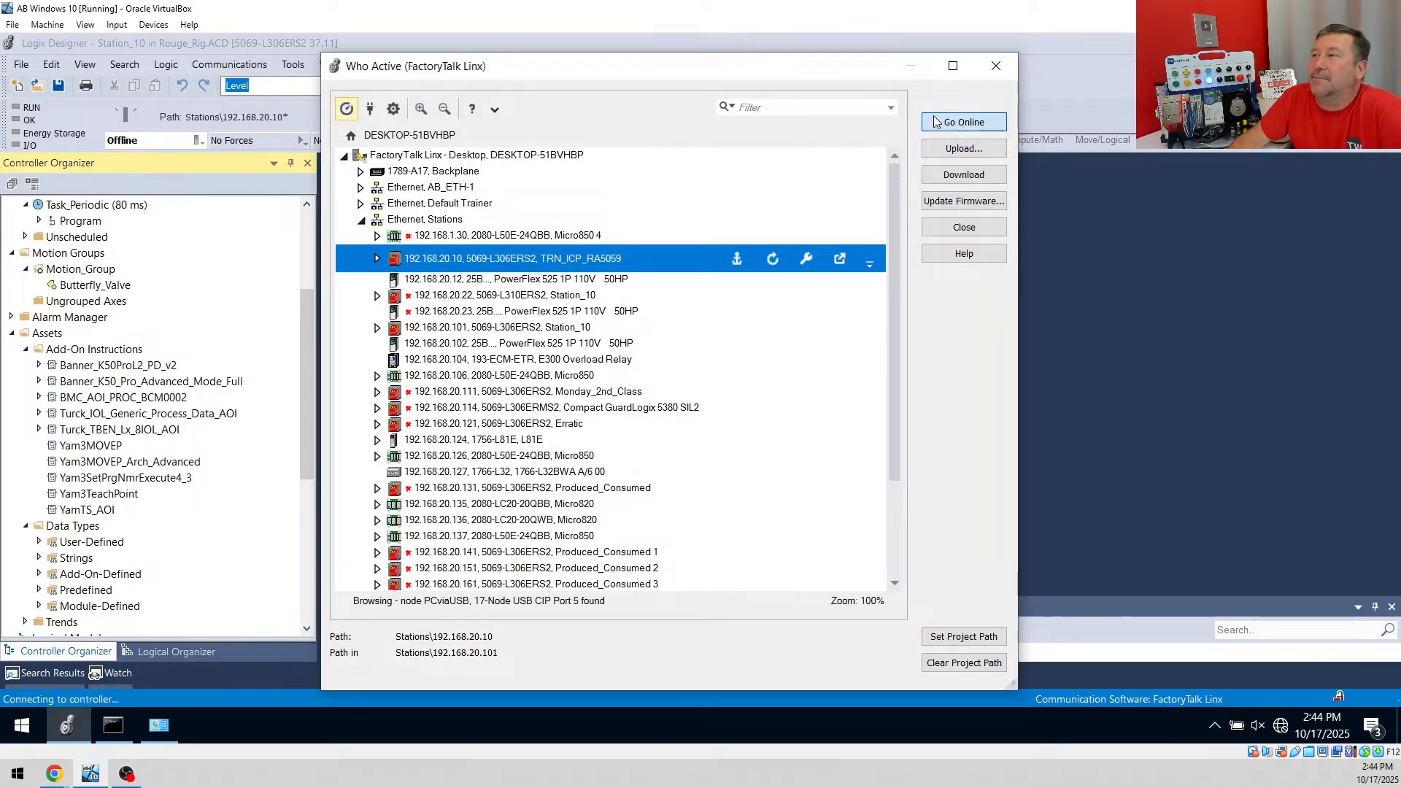
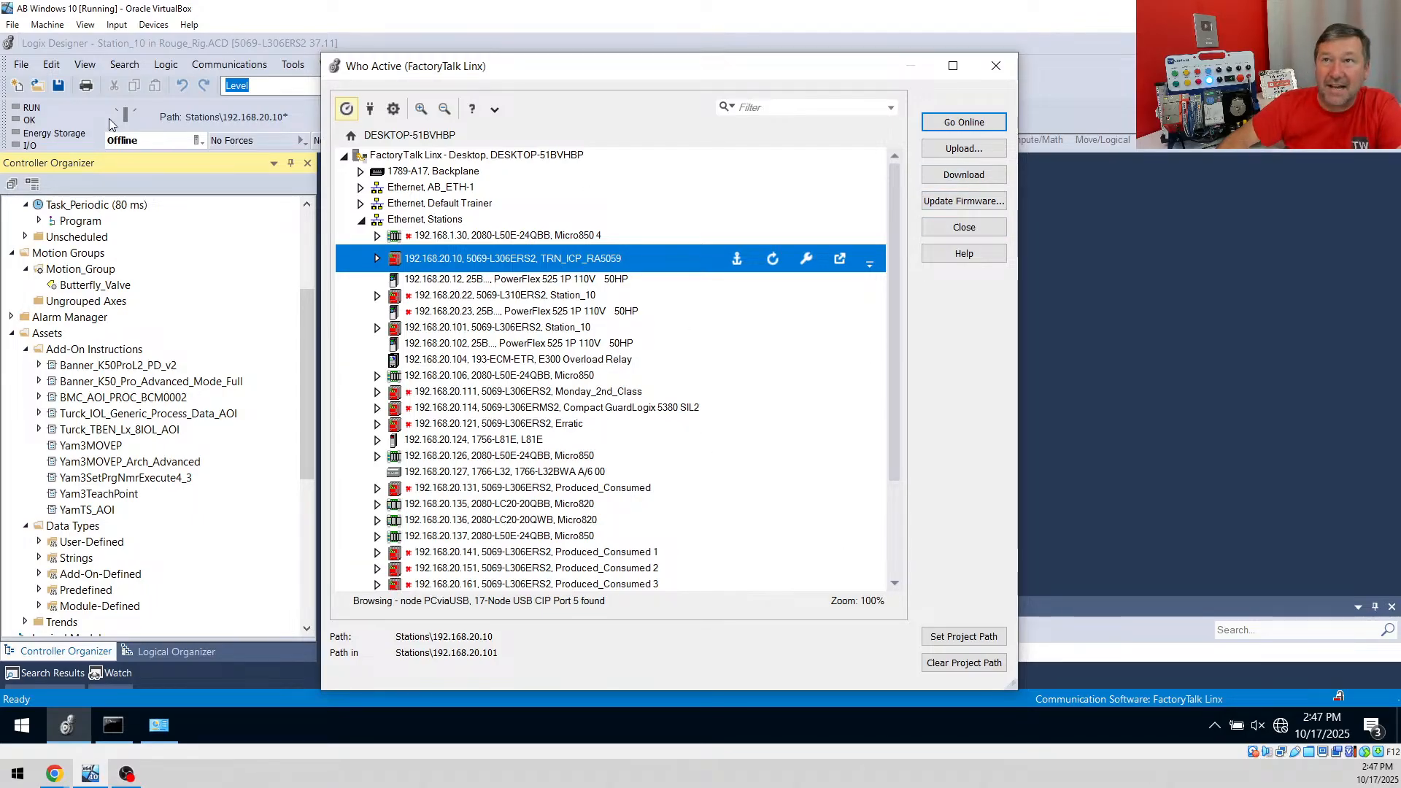
left_click(996, 65)
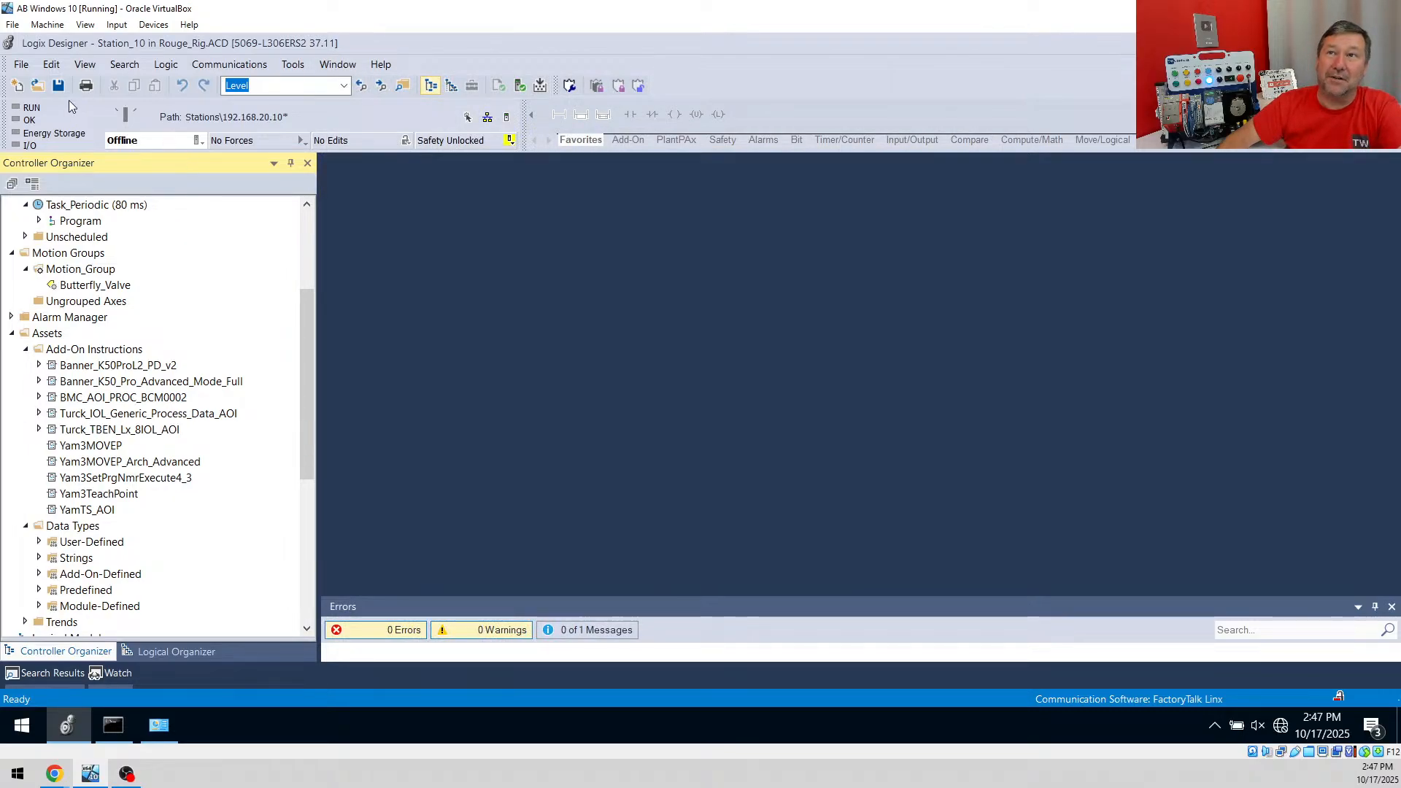
Close the Rouge_Rig project and try to upload from the 192.168.20.10 controller through Who Active without a project loaded
left_click(21, 64)
left_click(59, 128)
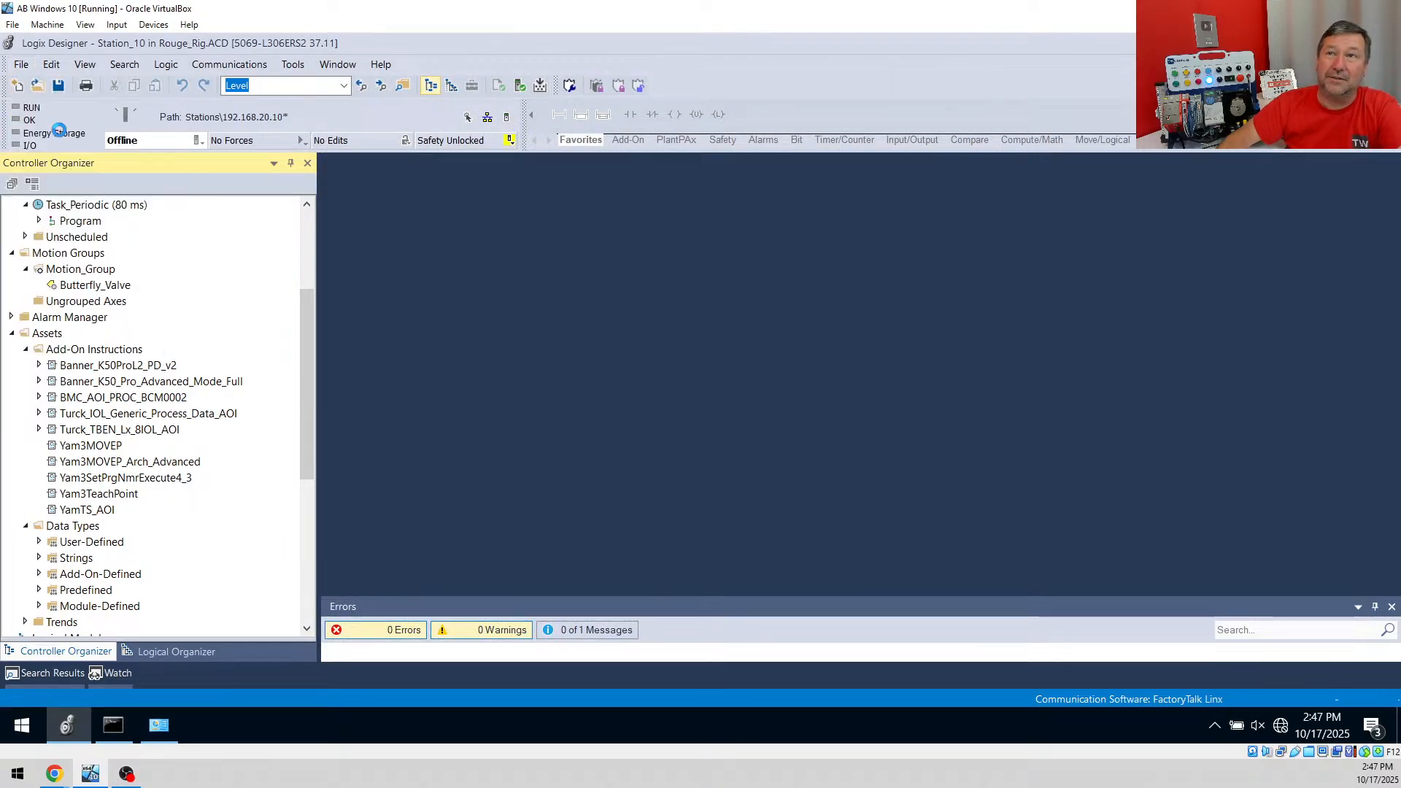
left_click(252, 64)
left_click(269, 84)
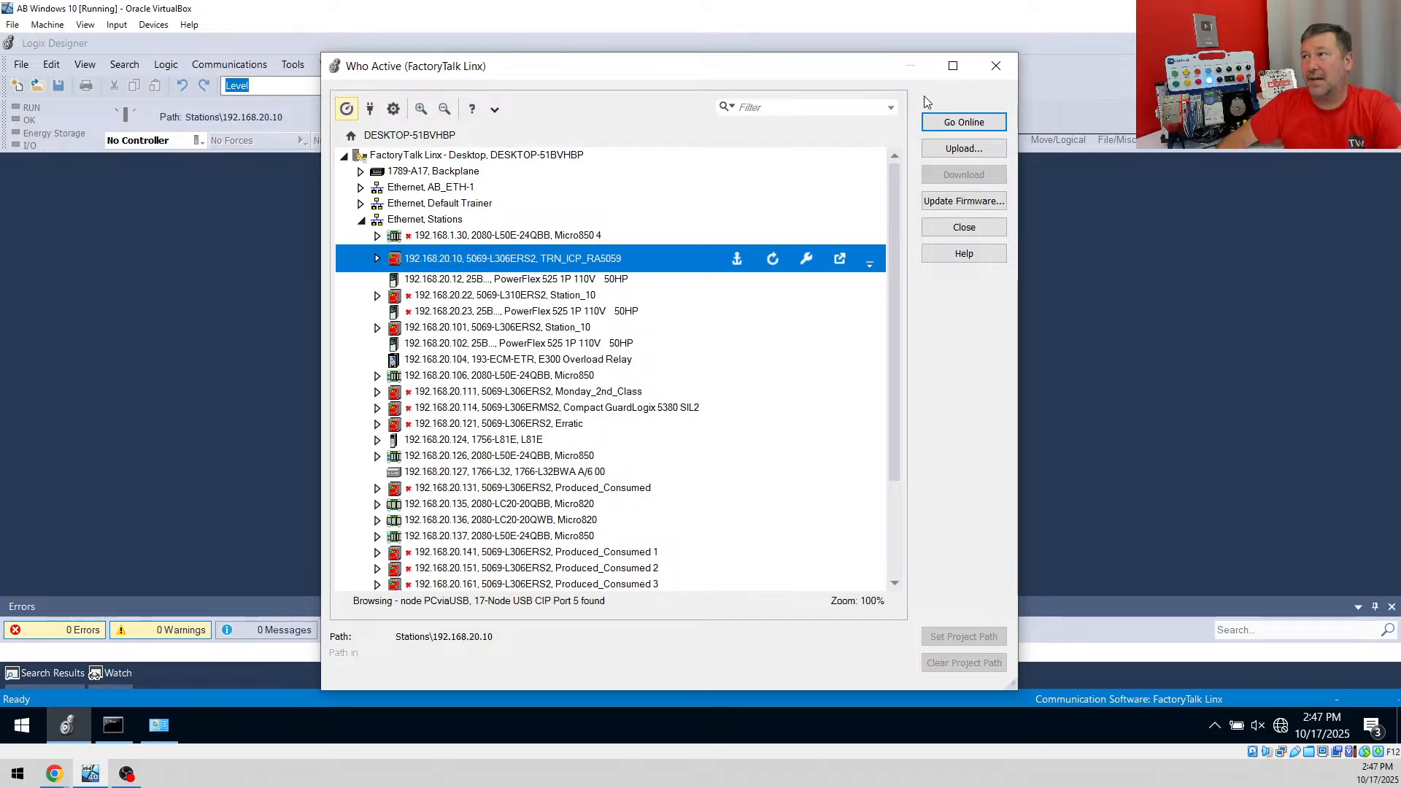
left_click(977, 149)
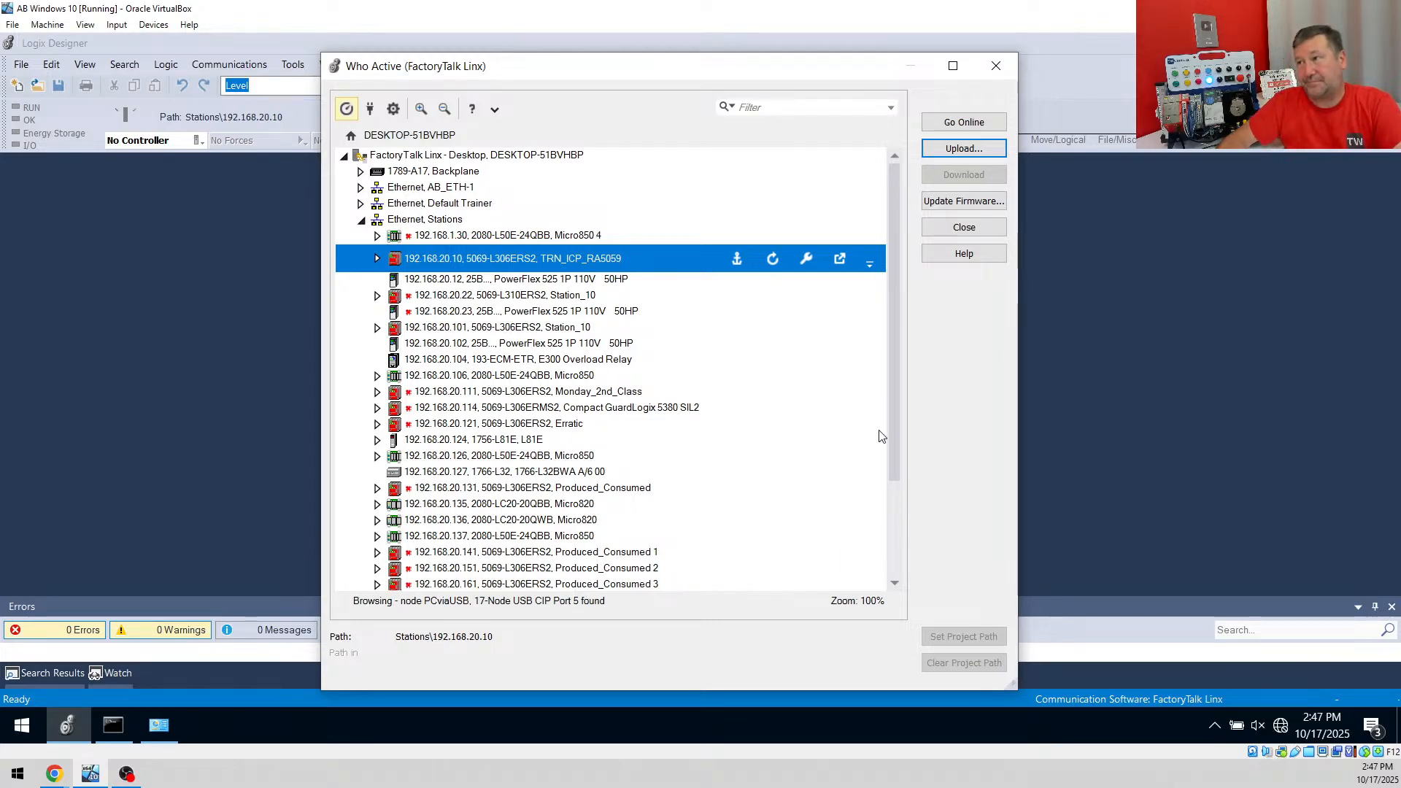
left_click(996, 66)
Open RA5069_Trainer.ACD from the RA5069 Trainer folder under TW Controls, PLC Training, PLC Lab Training on the Z: drive
left_click(27, 66)
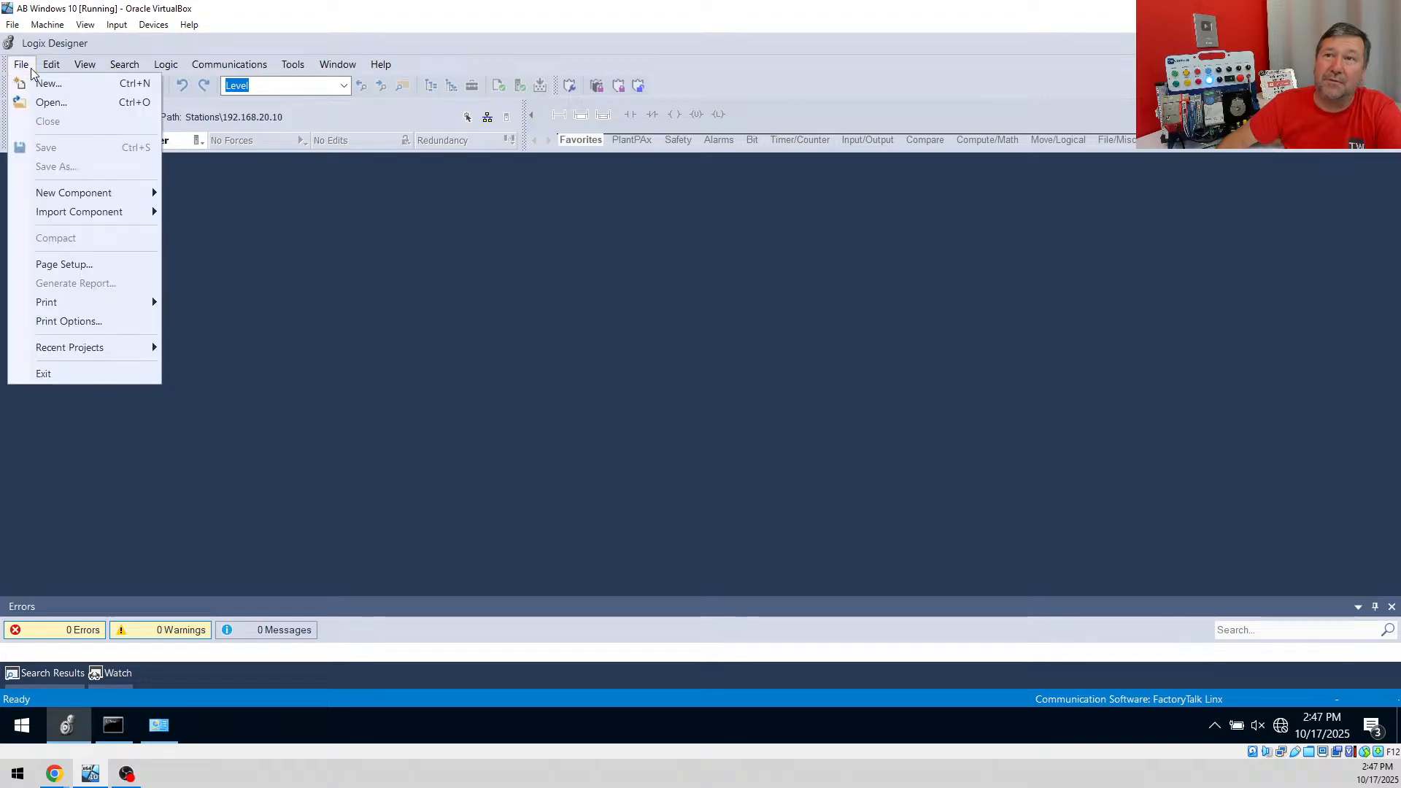
mouse_move(98, 348)
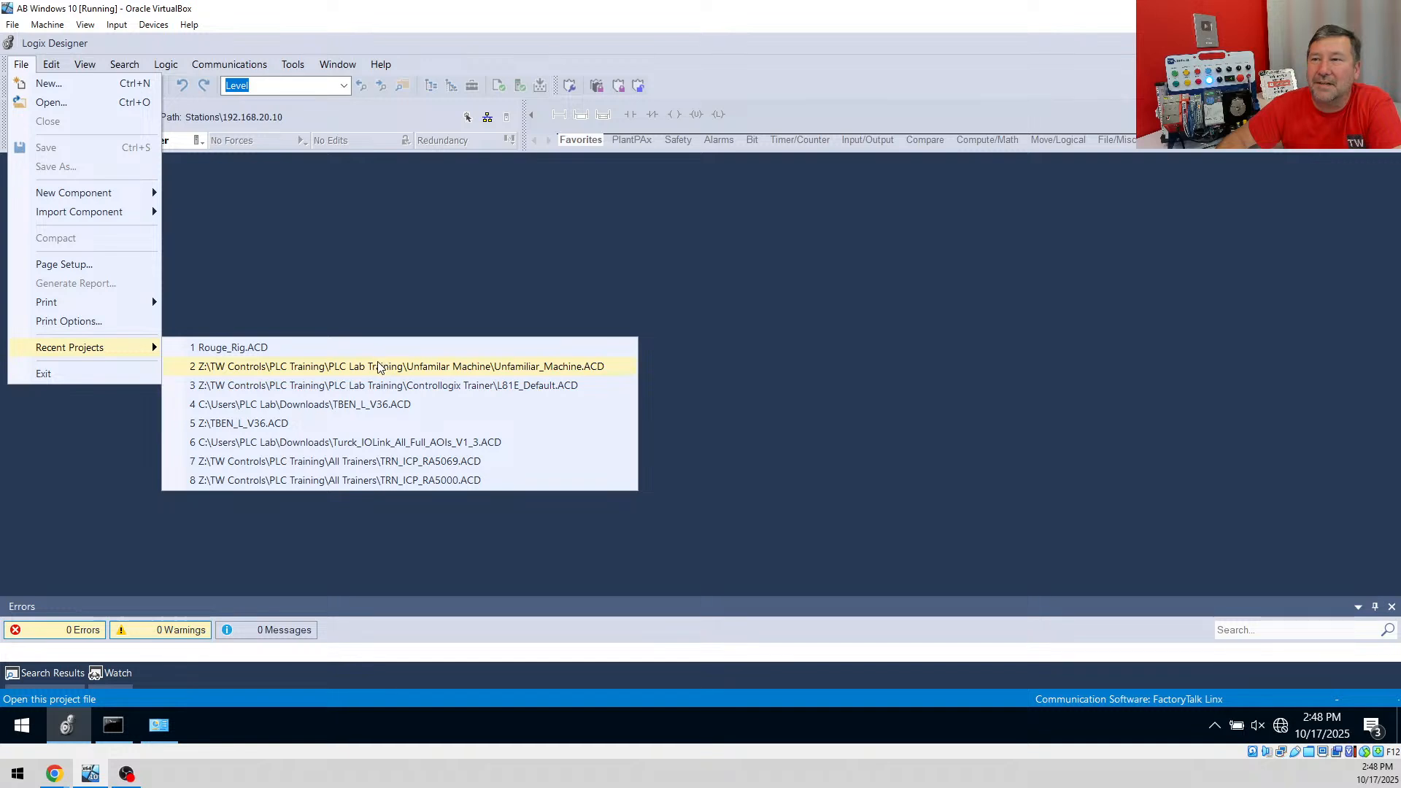
left_click(71, 100)
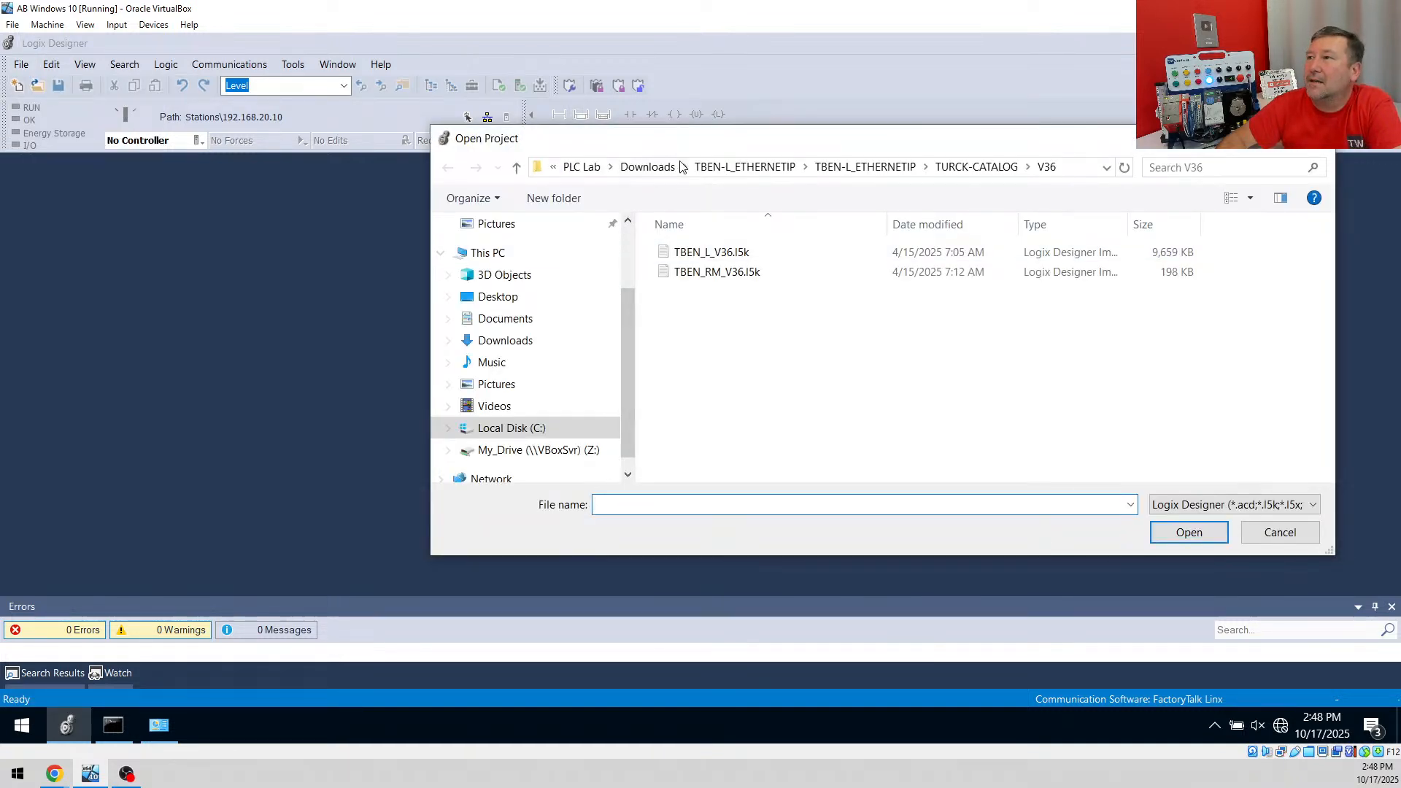
left_click(557, 450)
double_click(702, 332)
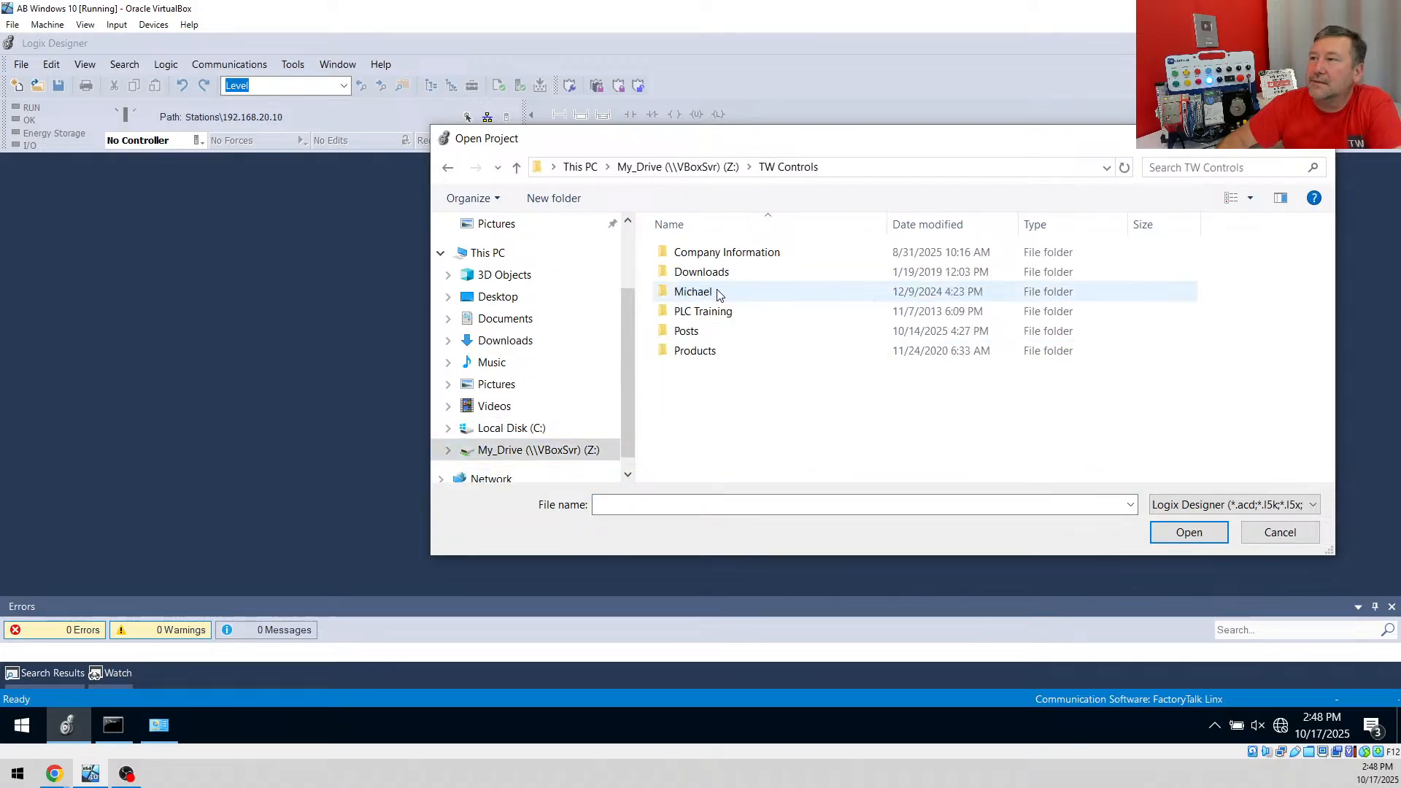
double_click(714, 313)
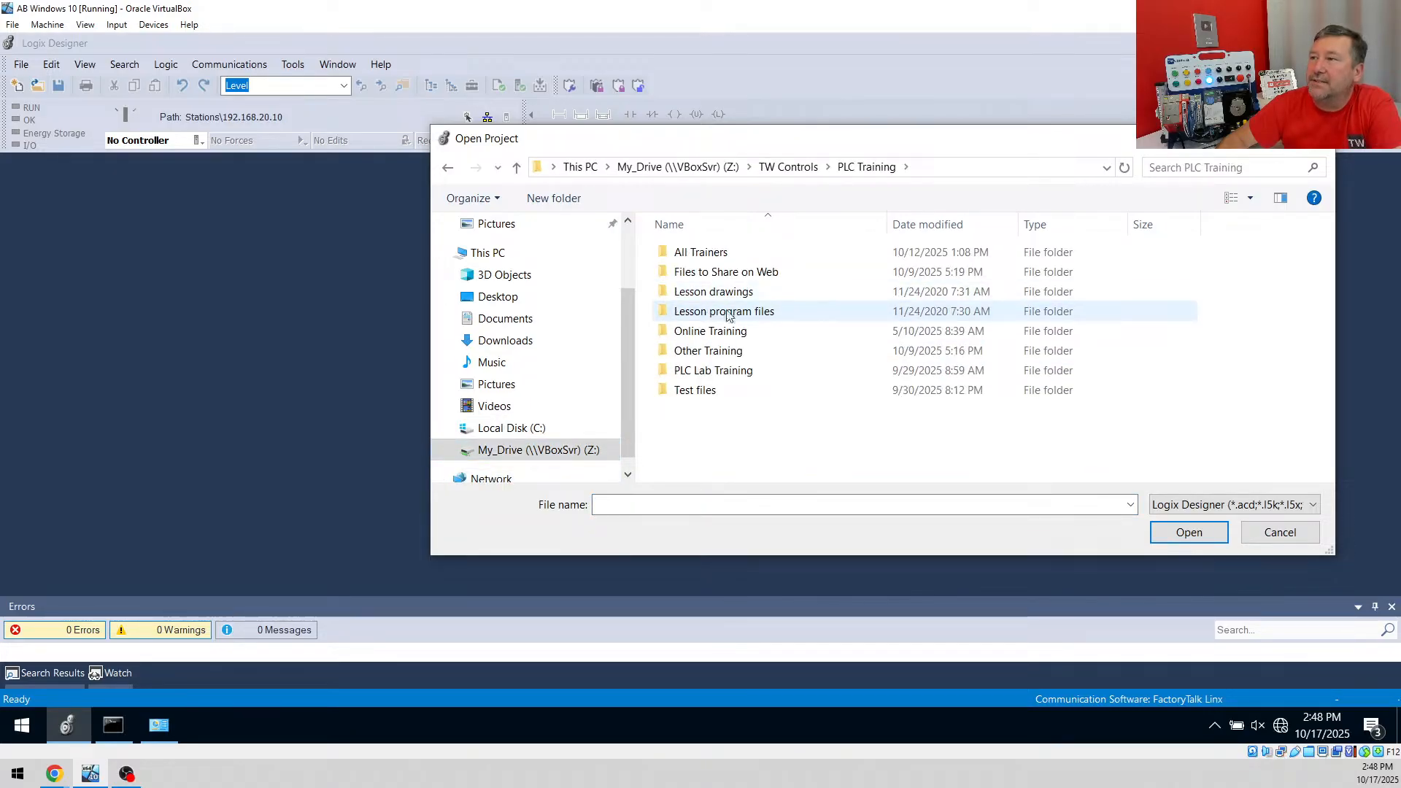
double_click(718, 373)
scroll(718, 374, "down", 1)
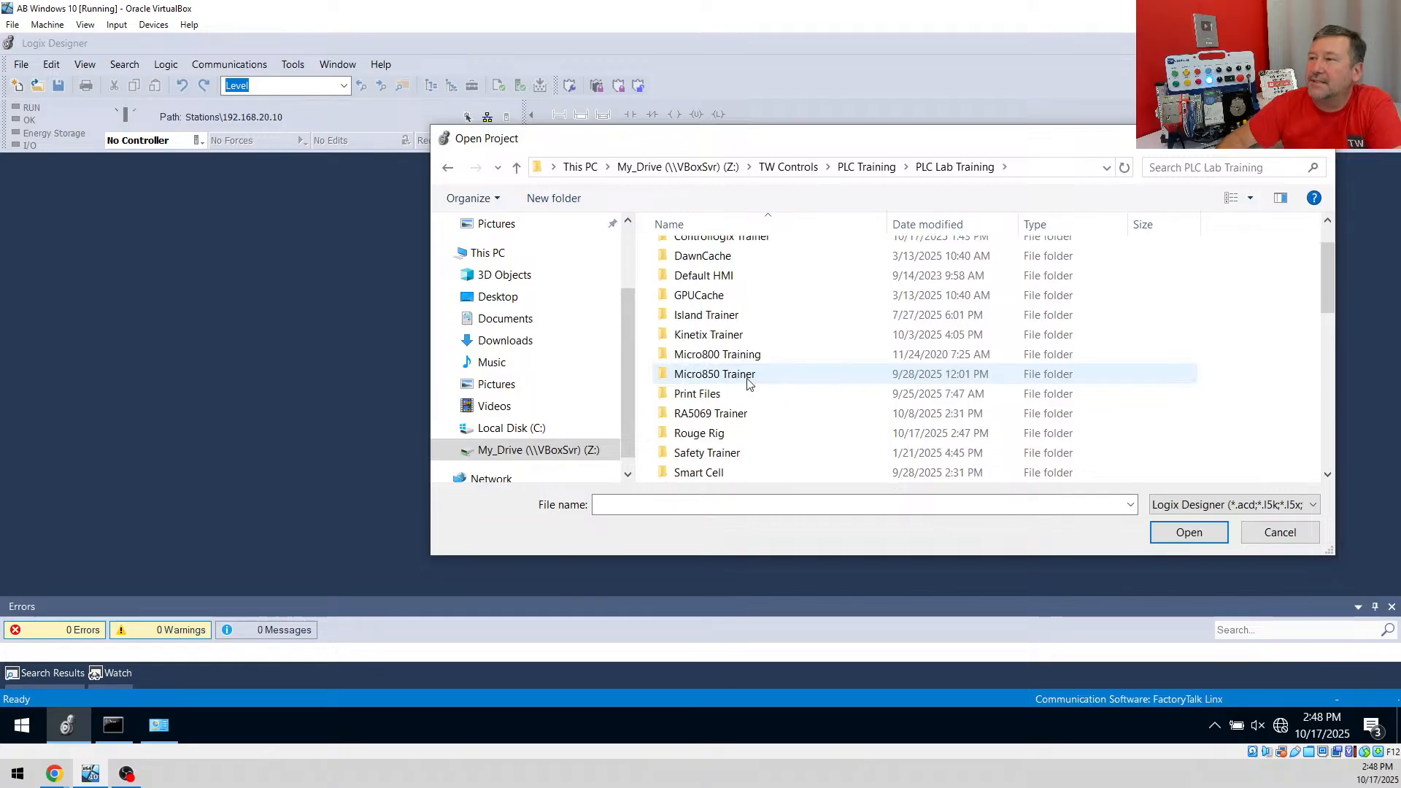
double_click(733, 414)
double_click(737, 313)
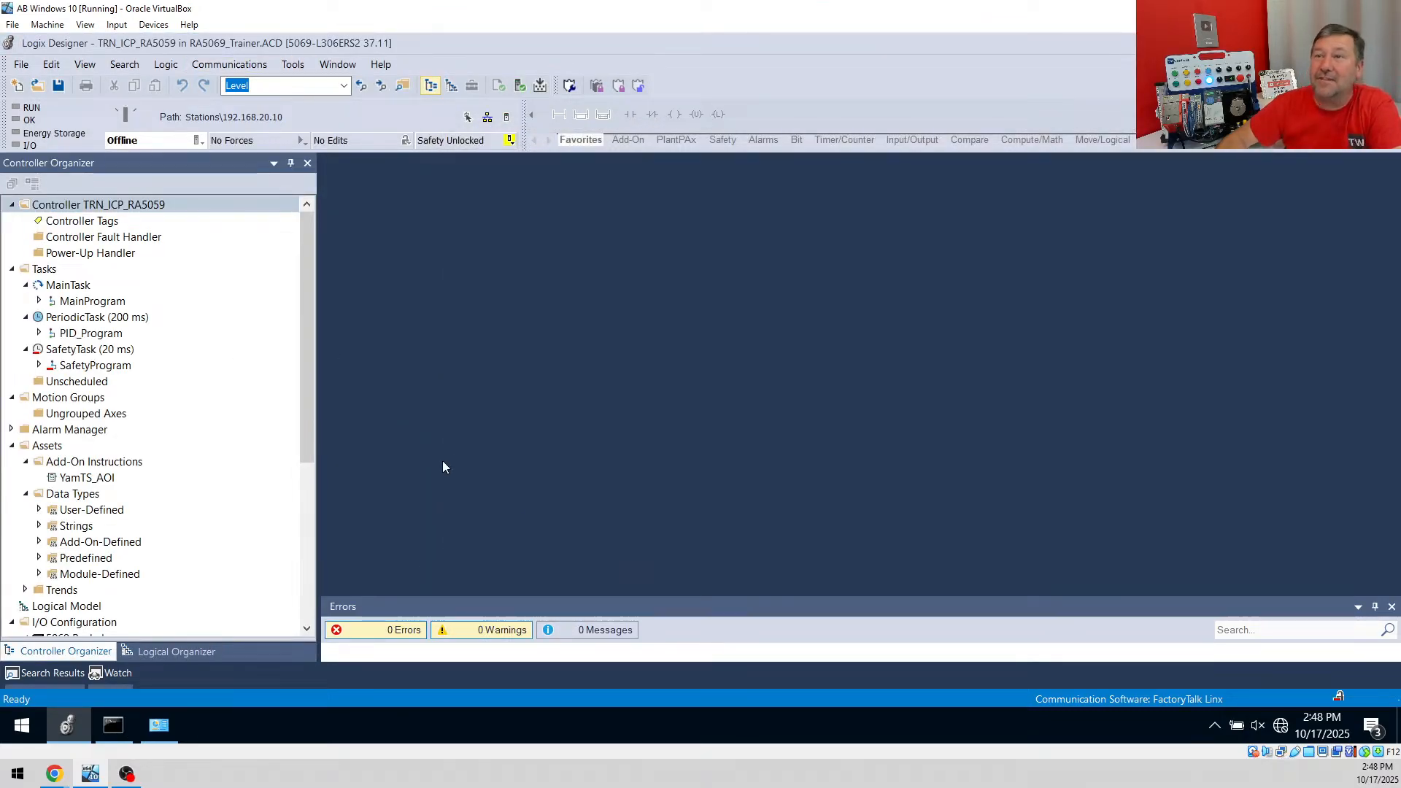
Go online with the 192.168.20.10 TRN_ICP_RA5059 controller under Ethernet, Stations through Who Active
left_click(226, 65)
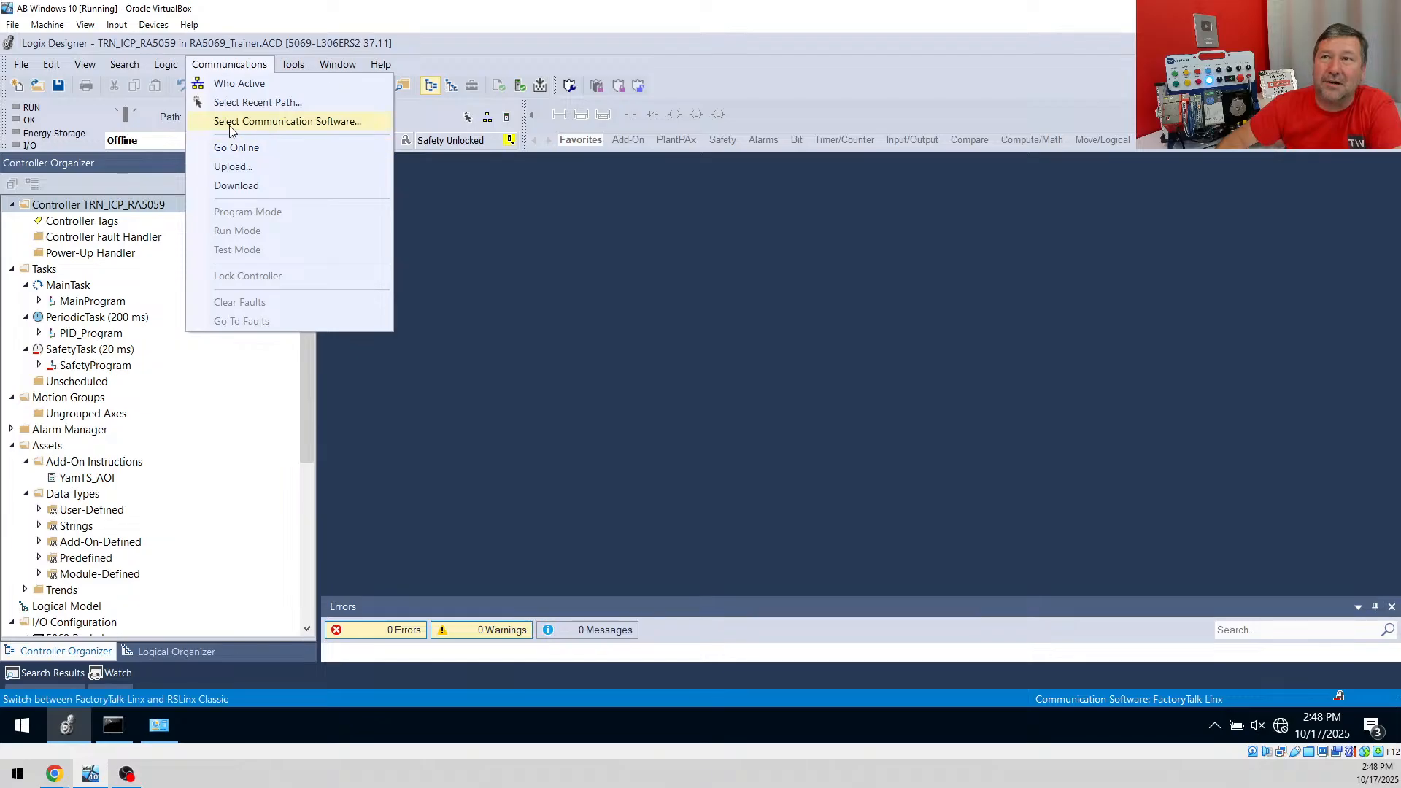
left_click(448, 38)
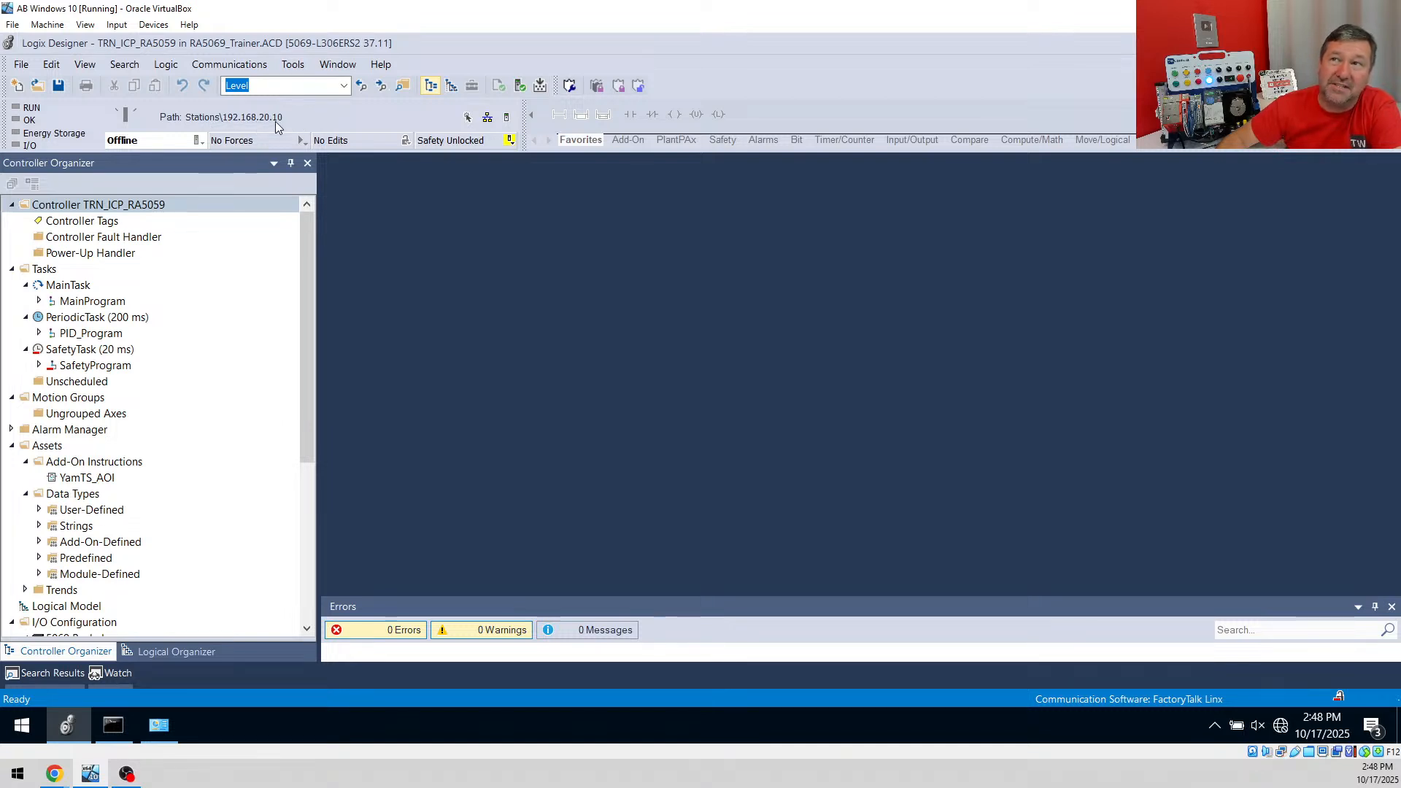
left_click(229, 64)
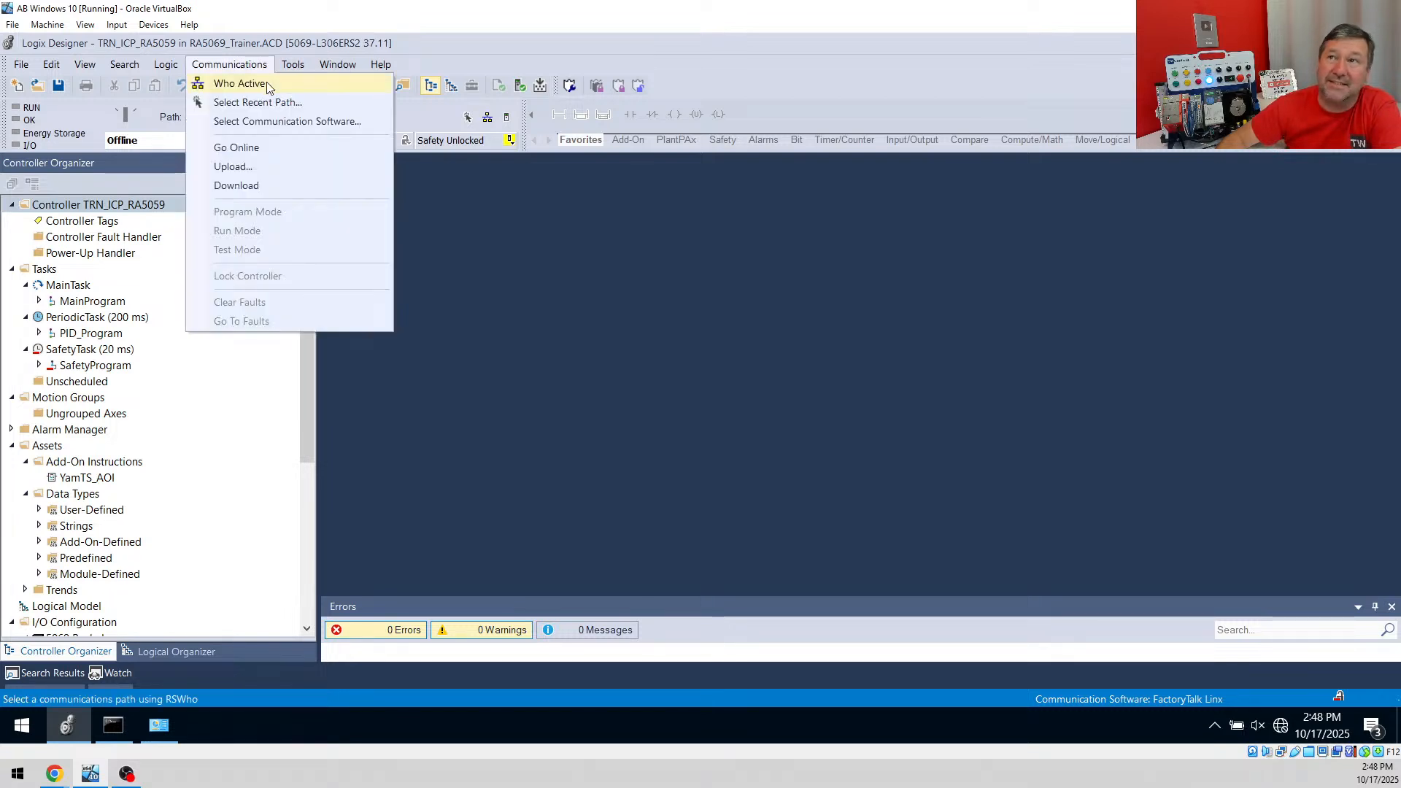
left_click(270, 82)
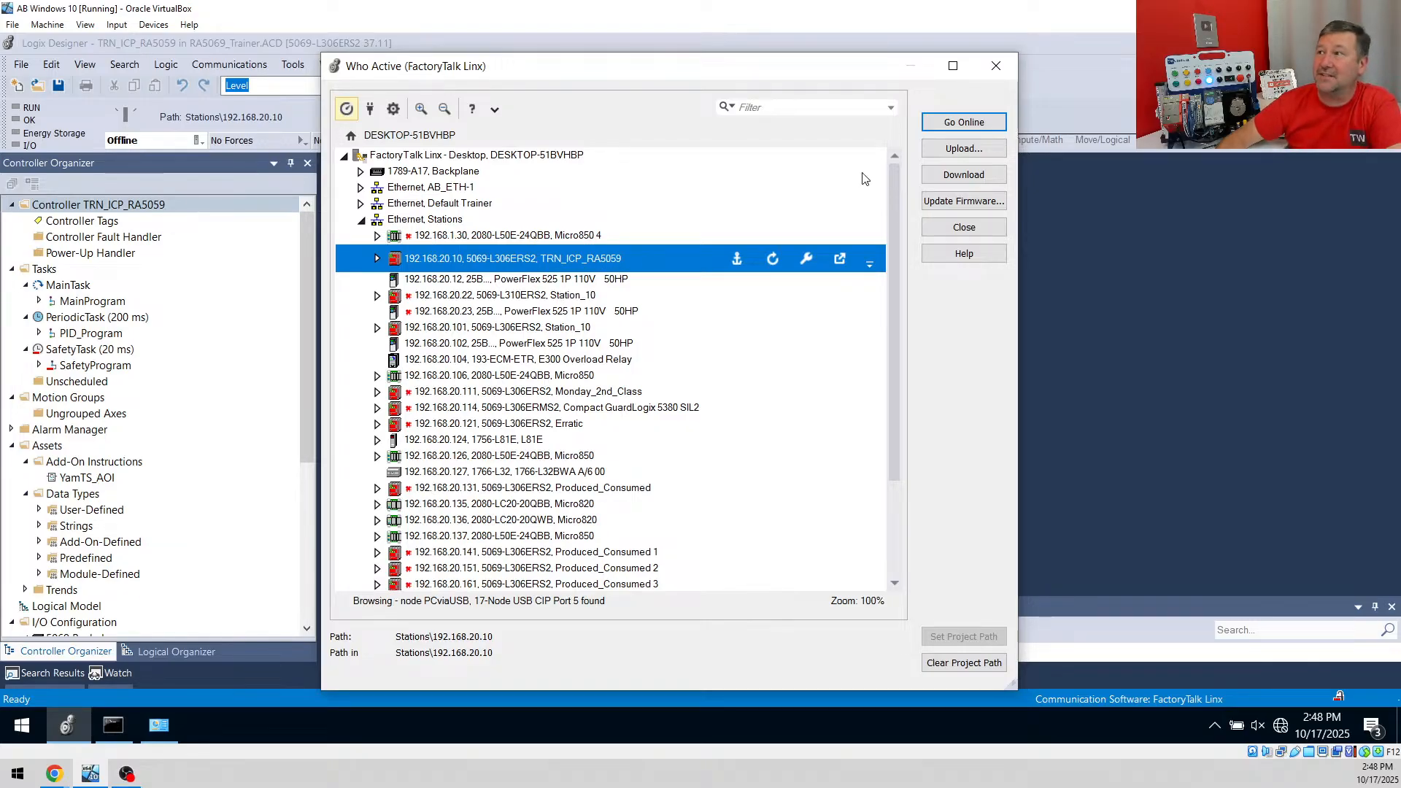
left_click(963, 123)
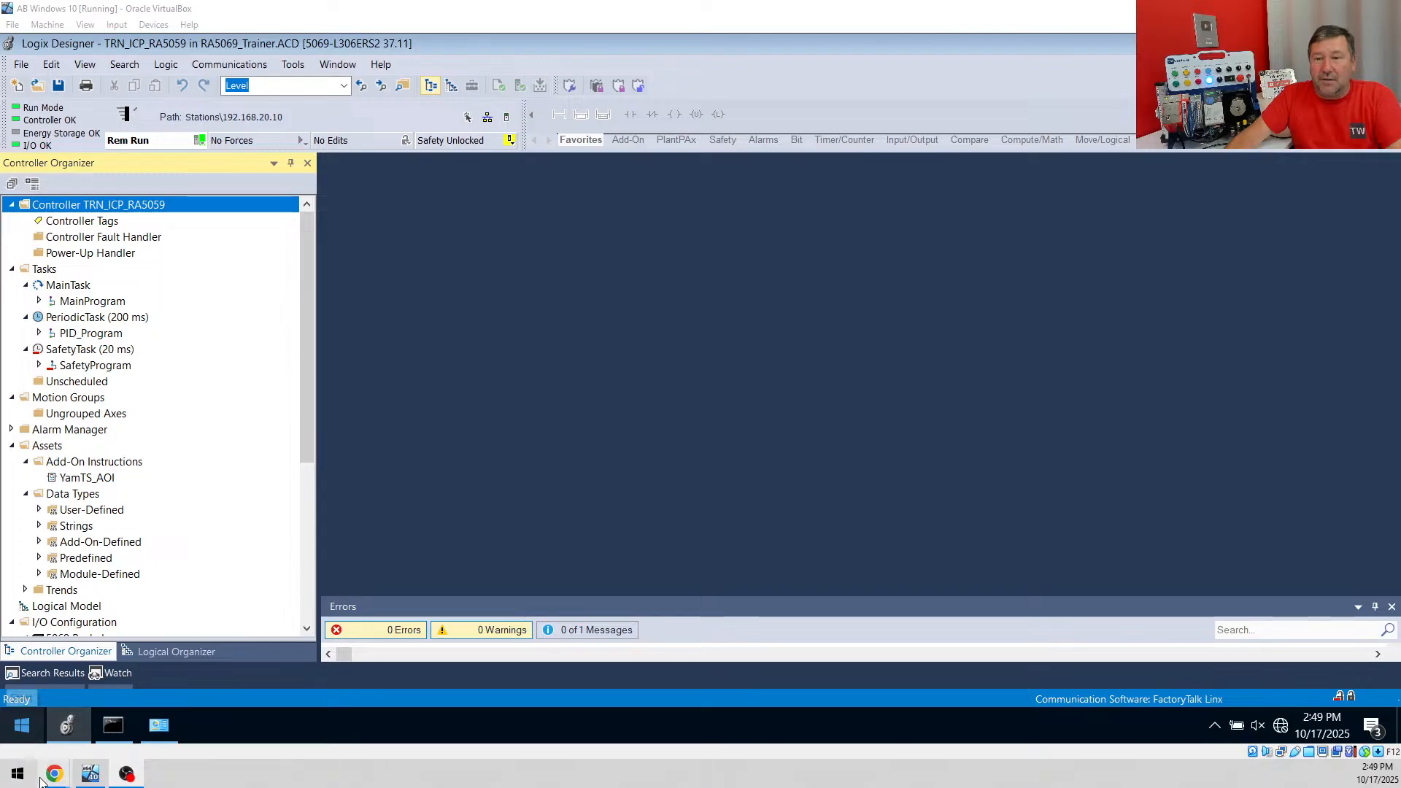
Switch to Chrome and open the TW Controls Online Courses page to look through the available and in-development courses
mouse_move(54, 777)
left_click(235, 704)
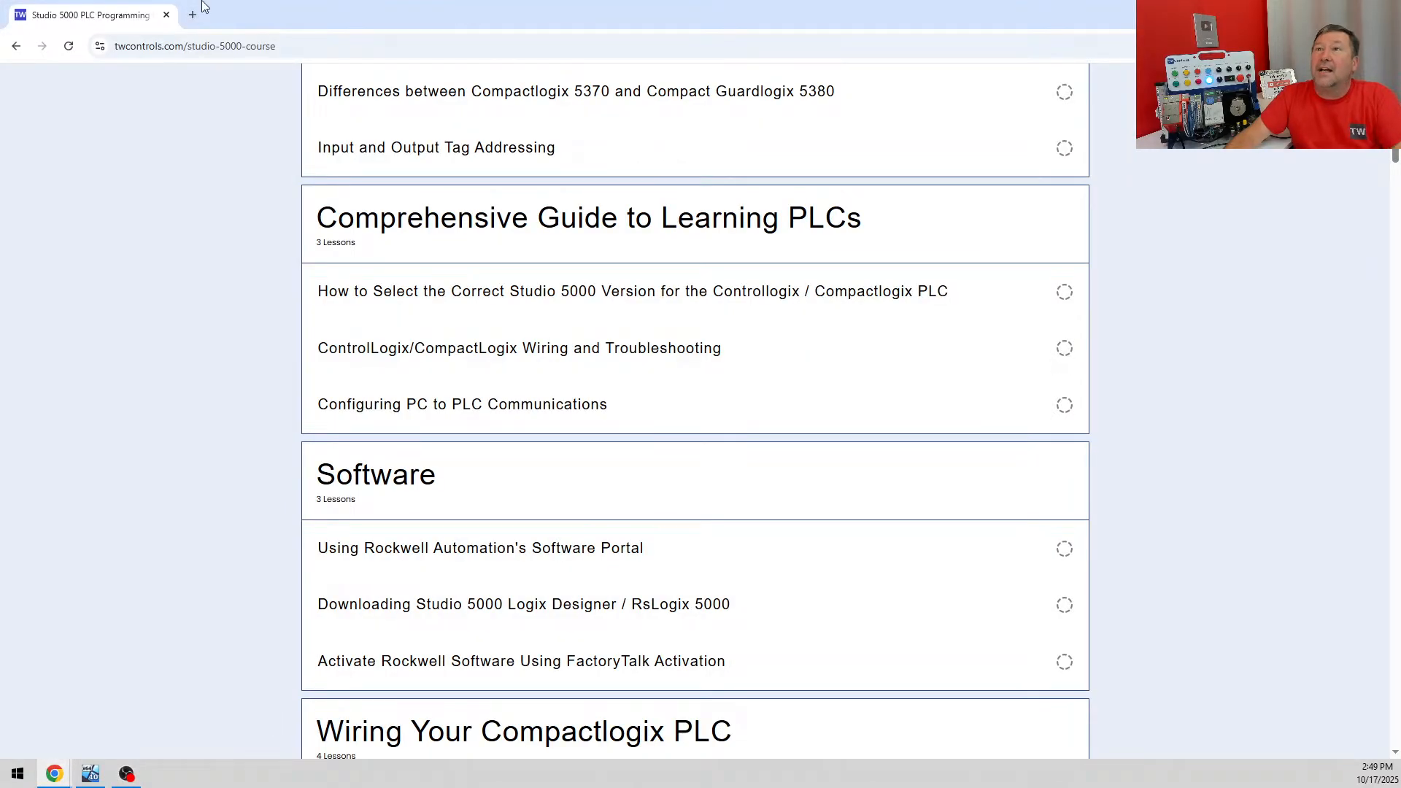
scroll(470, 388, "up", 10)
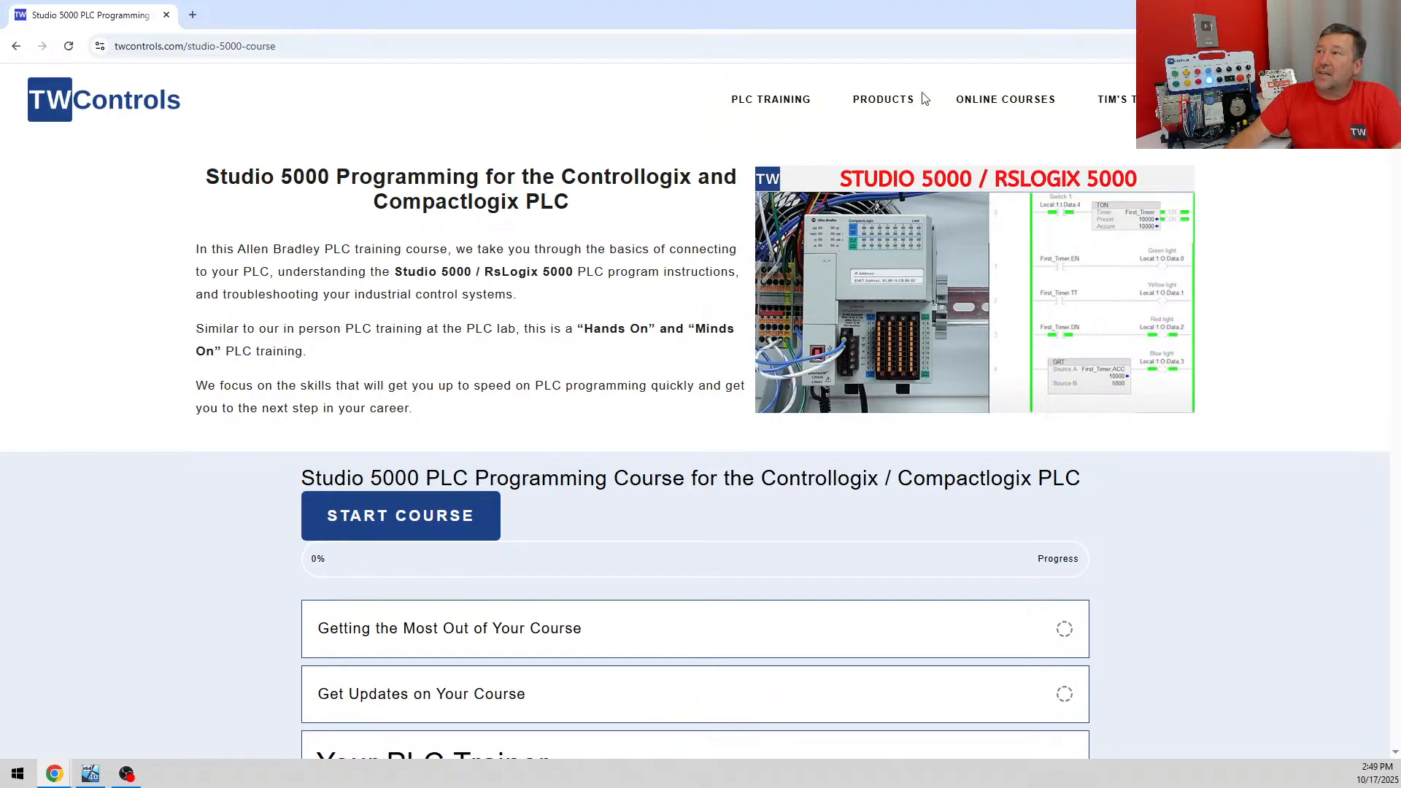
left_click(1030, 101)
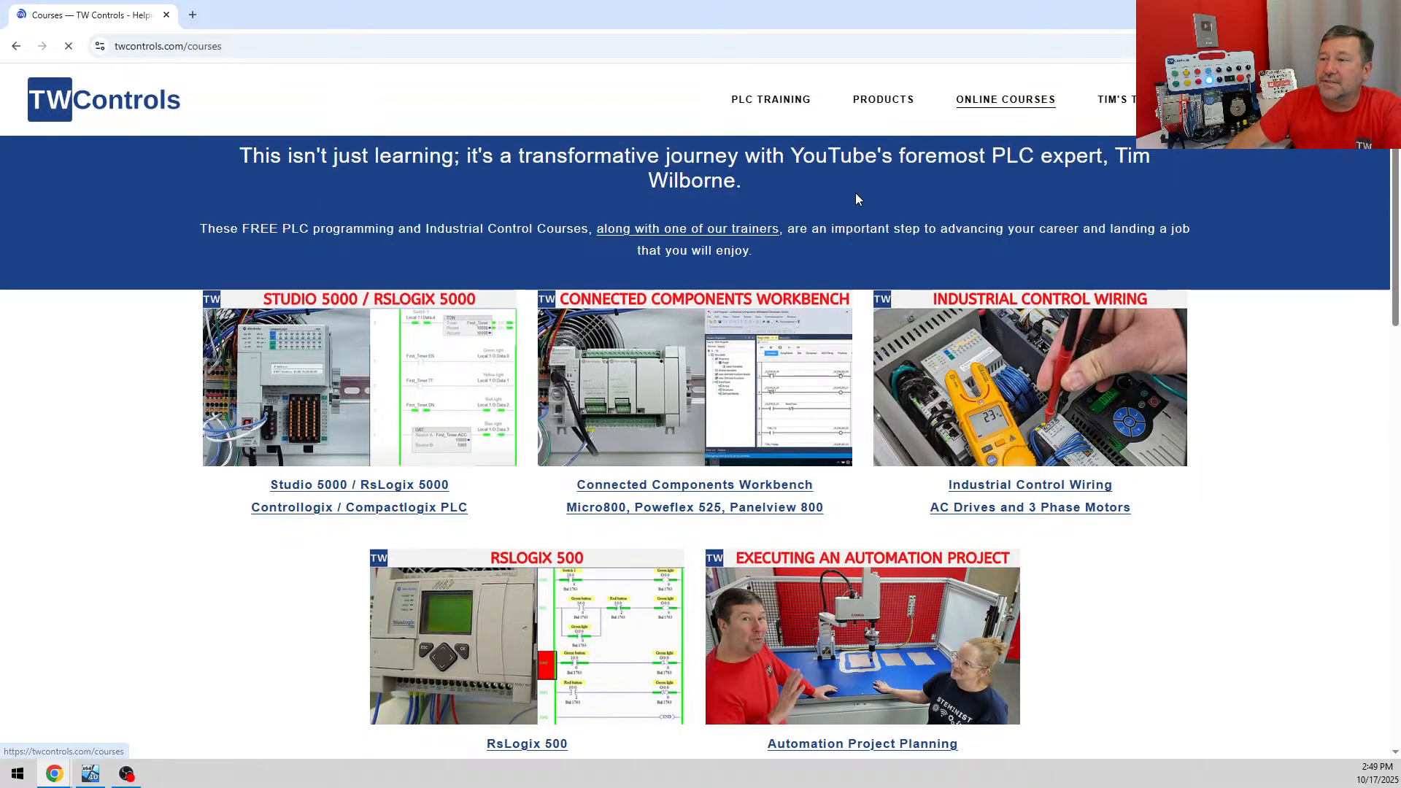
scroll(556, 636, "down", 1)
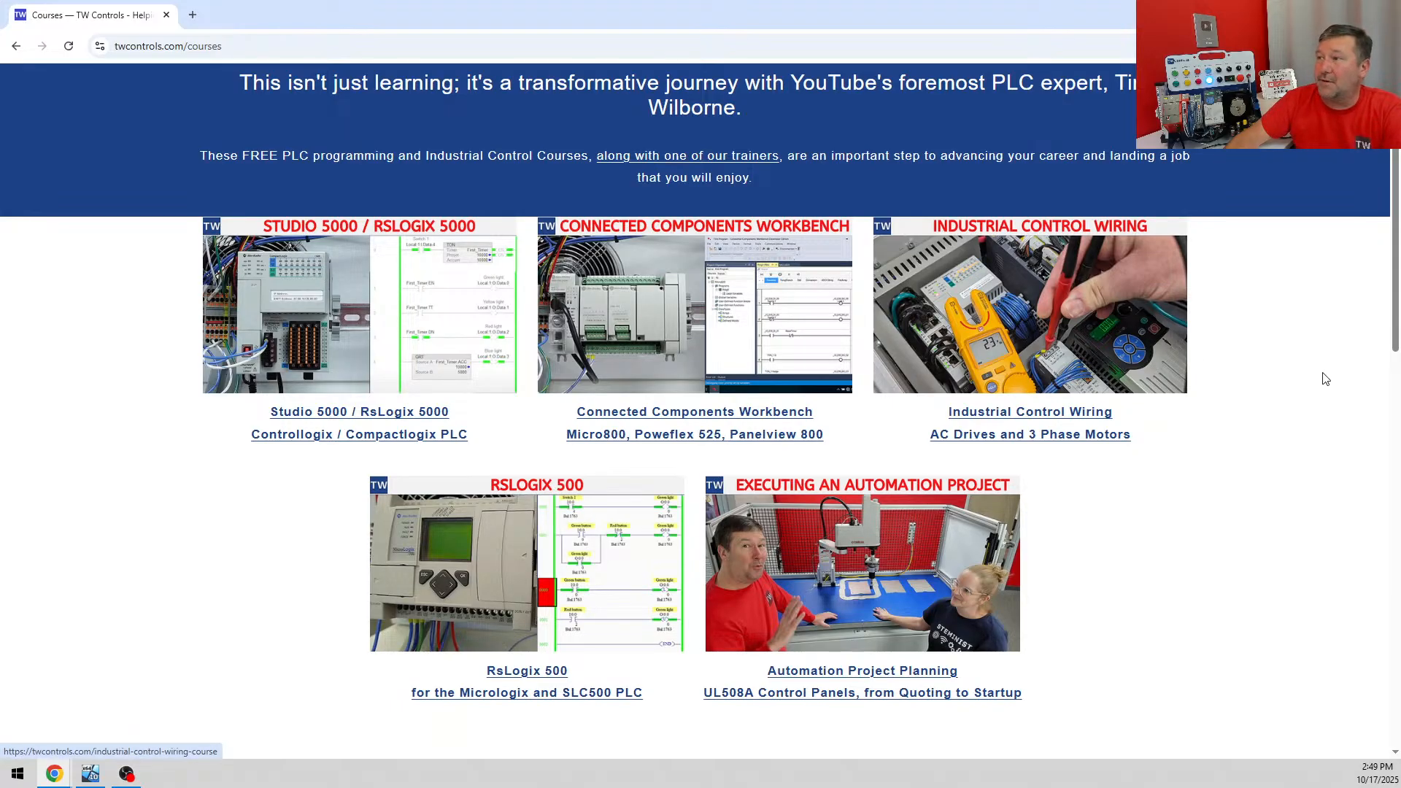
left_click_drag(1325, 379, 1242, 303)
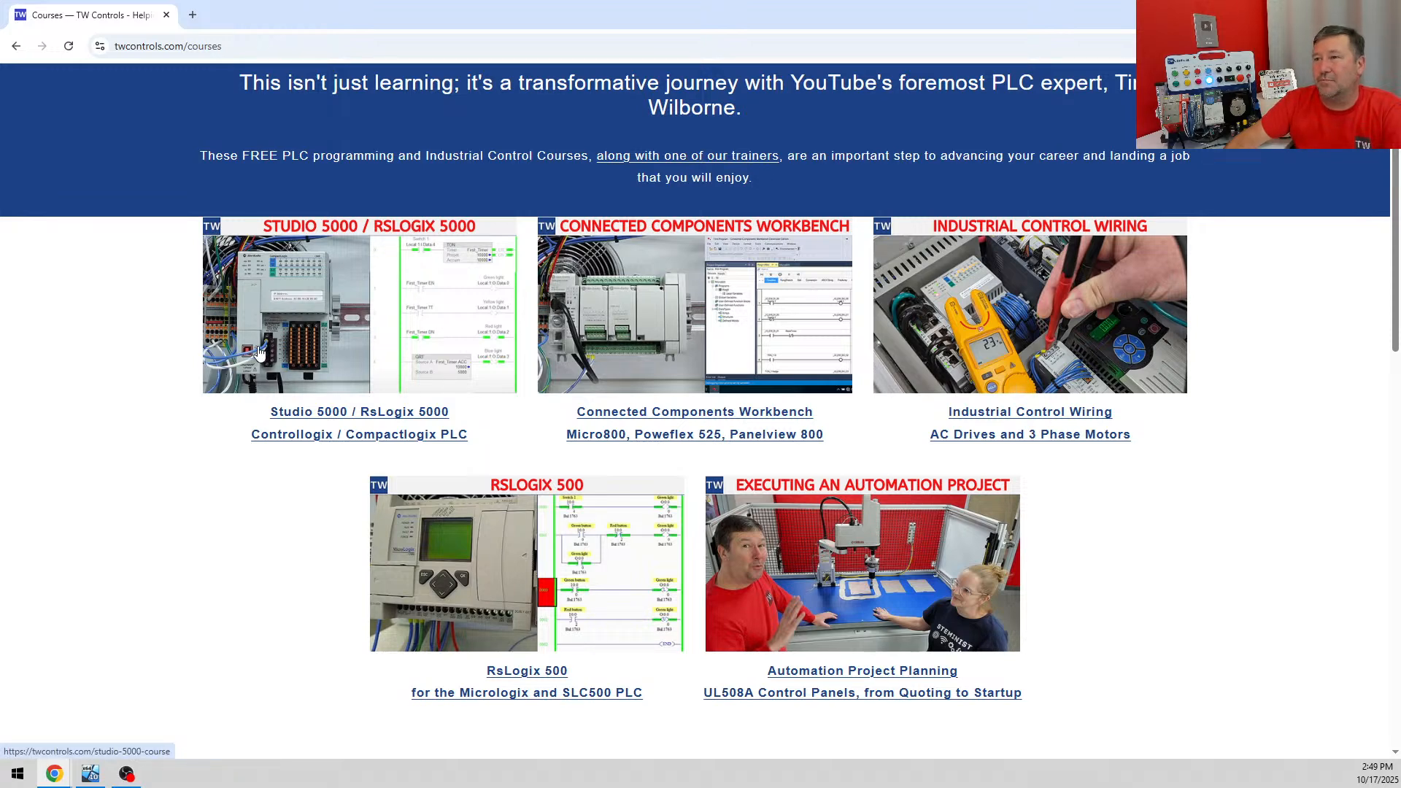
scroll(1195, 371, "down", 6)
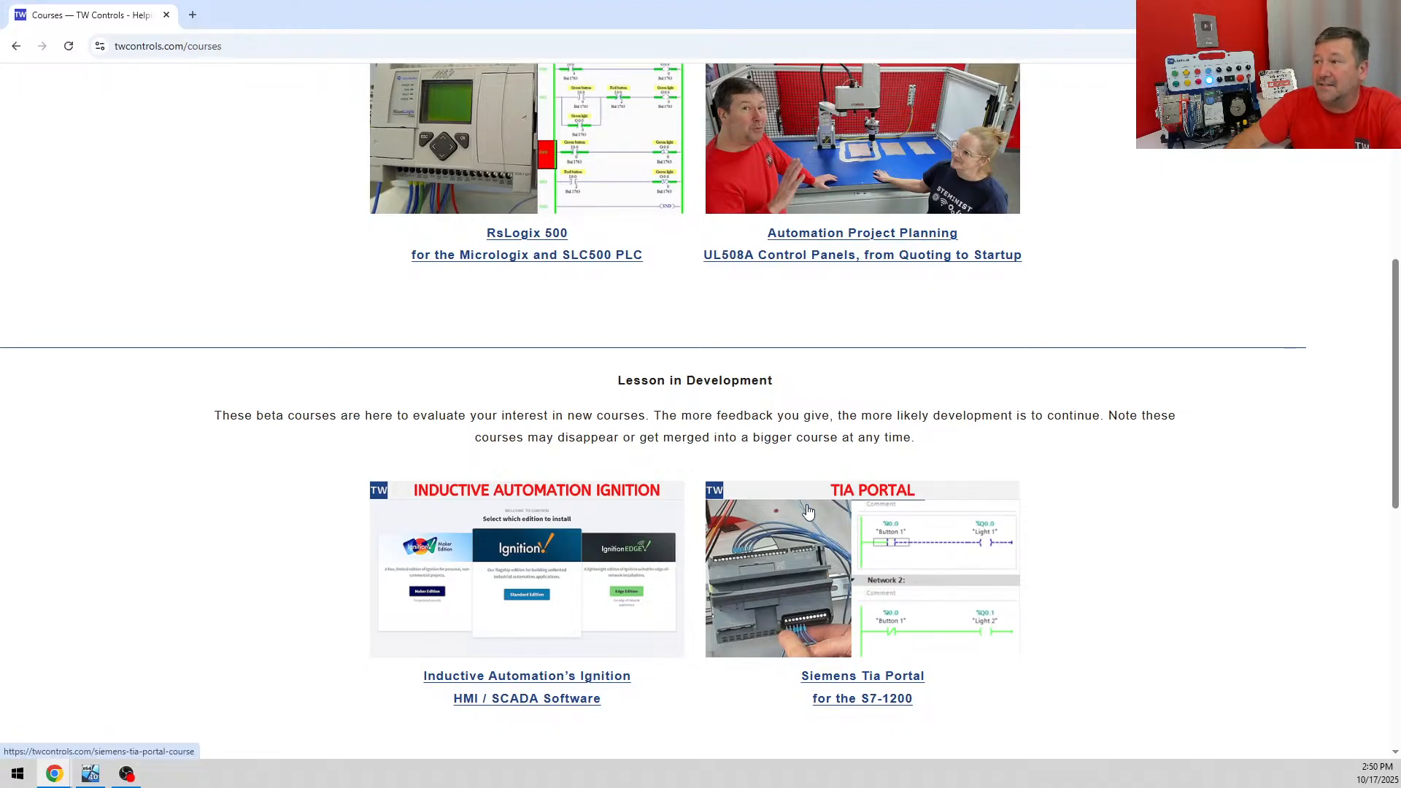
scroll(903, 484, "up", 5)
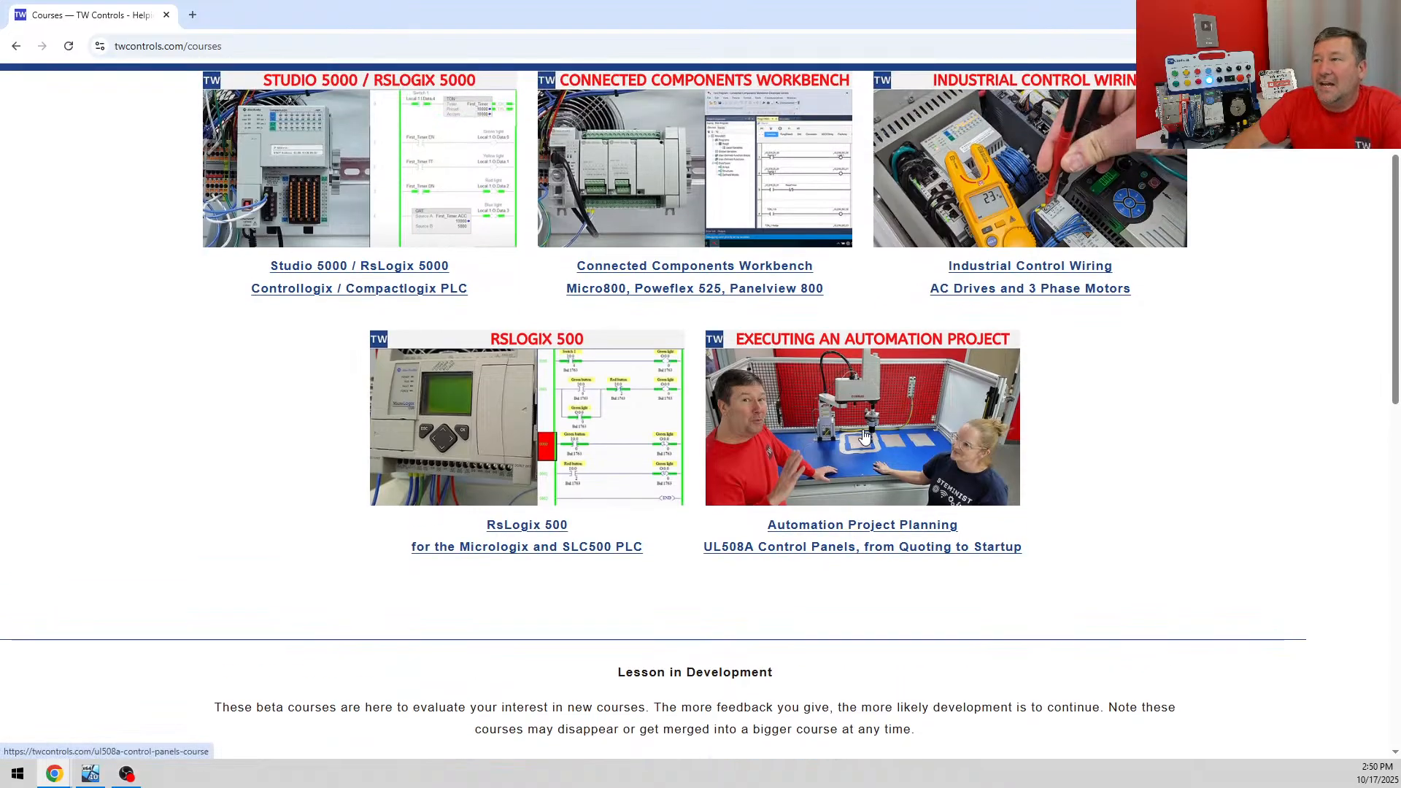